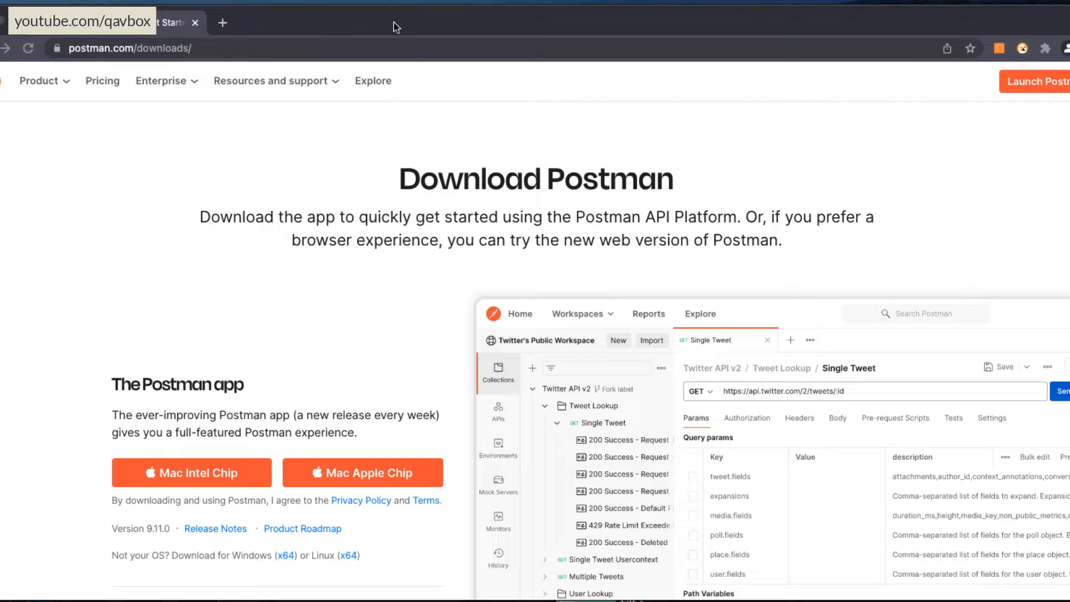
View the API testing playlist in the YouTube browser window and return to the Postman downloads page.
left_click(628, 600)
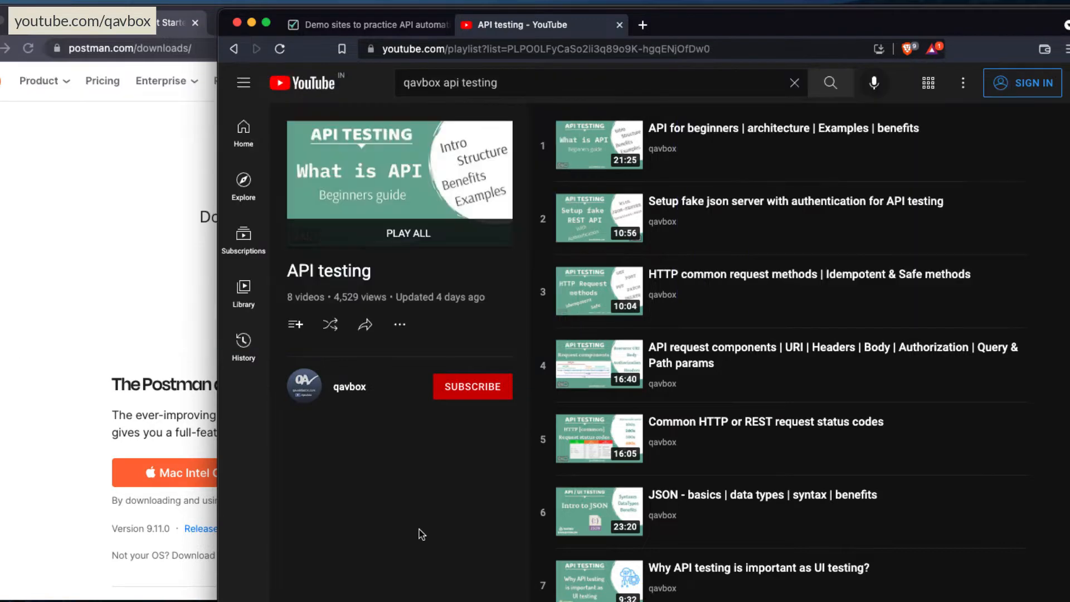
left_click(37, 331)
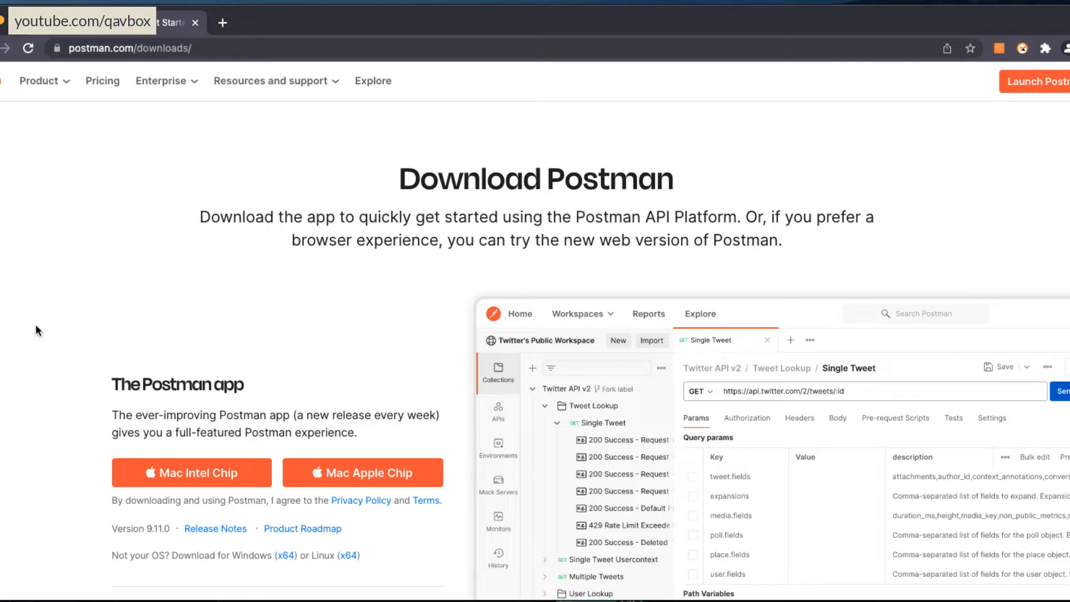
Open the web version of Postman from the downloads page's Launch Postman link in a new tab.
scroll(35, 326, "down", 5)
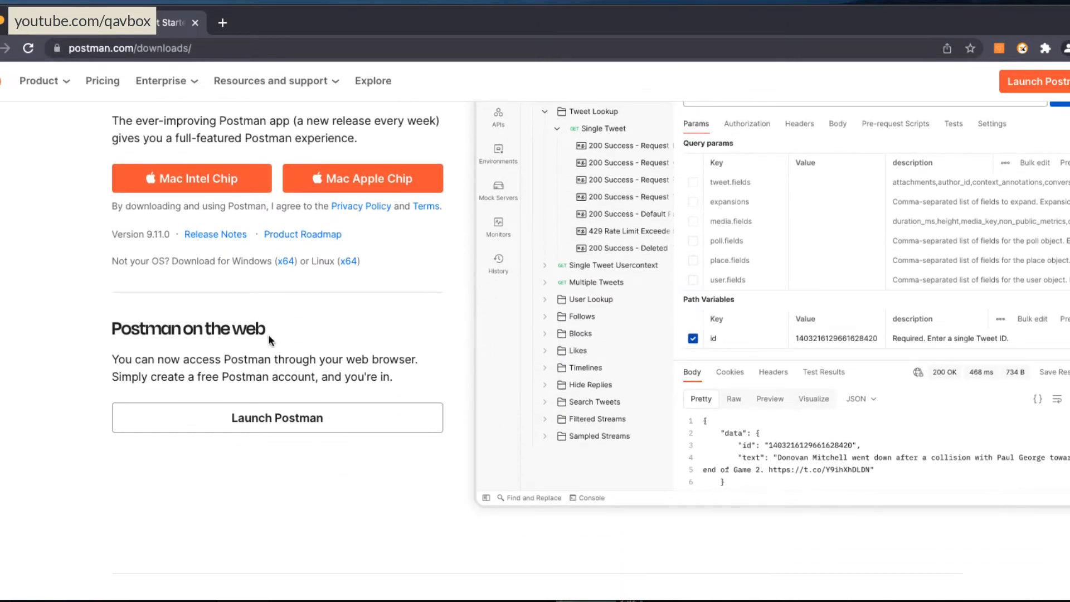
right_click(266, 423)
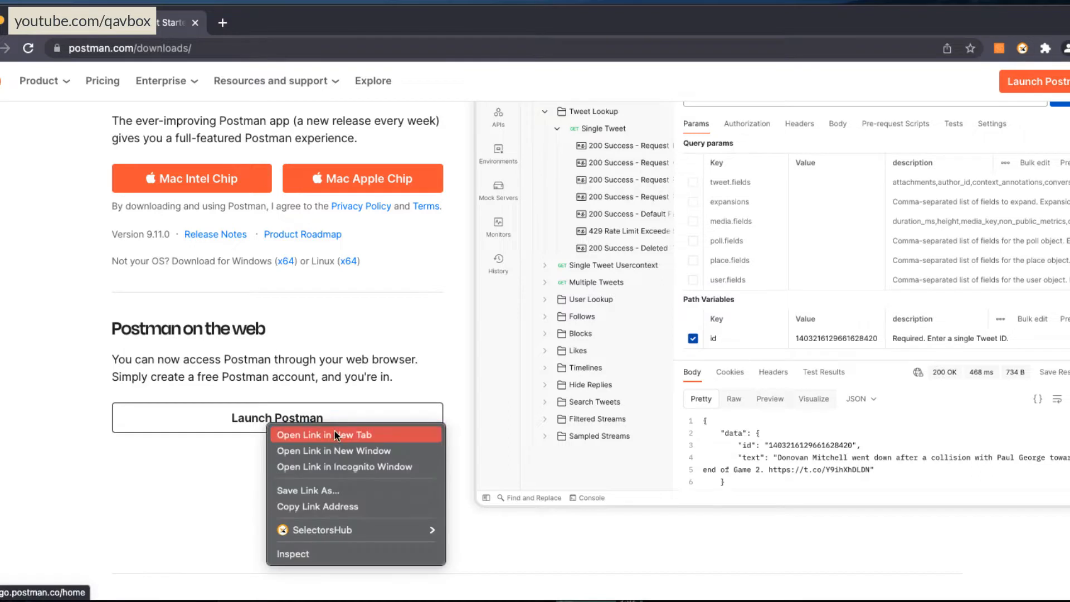
left_click(335, 430)
left_click(283, 26)
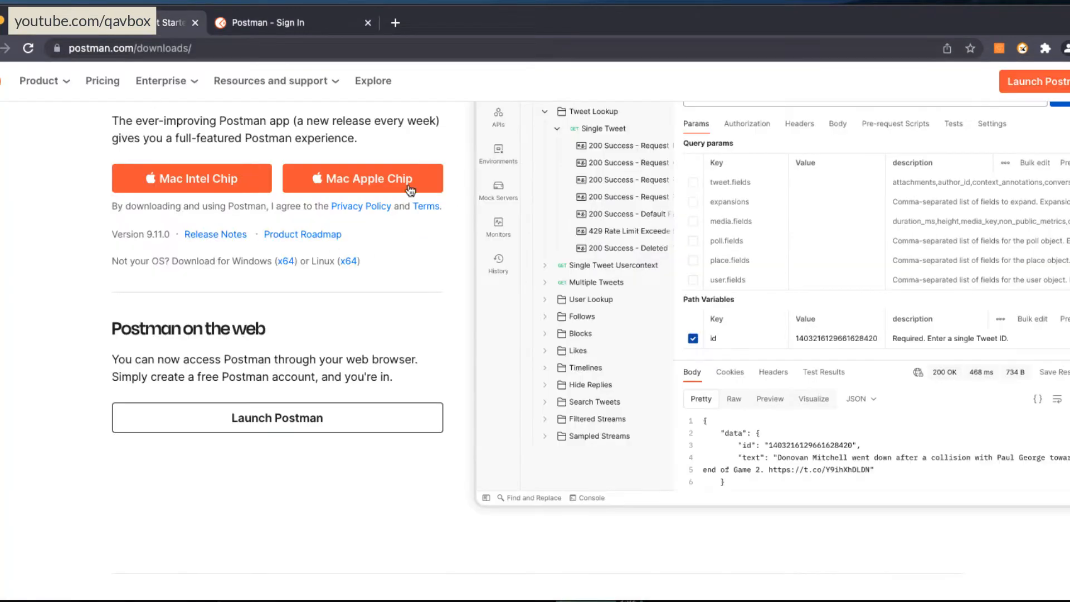
scroll(404, 302, "up", 5)
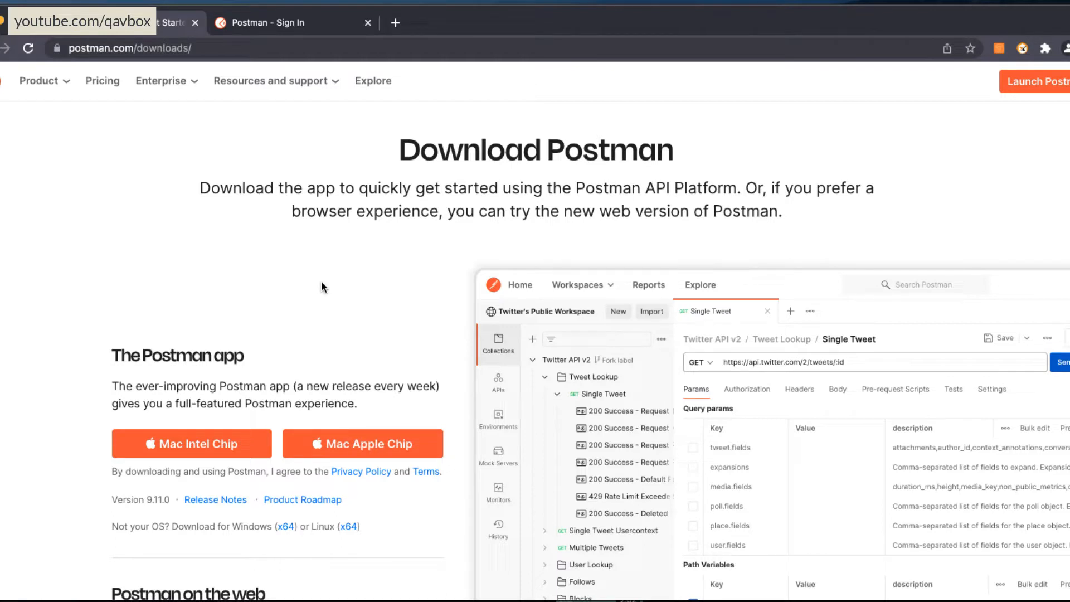
Launch the Postman desktop app and enlarge its window to fill the screen.
key("super+space")
type("postm")
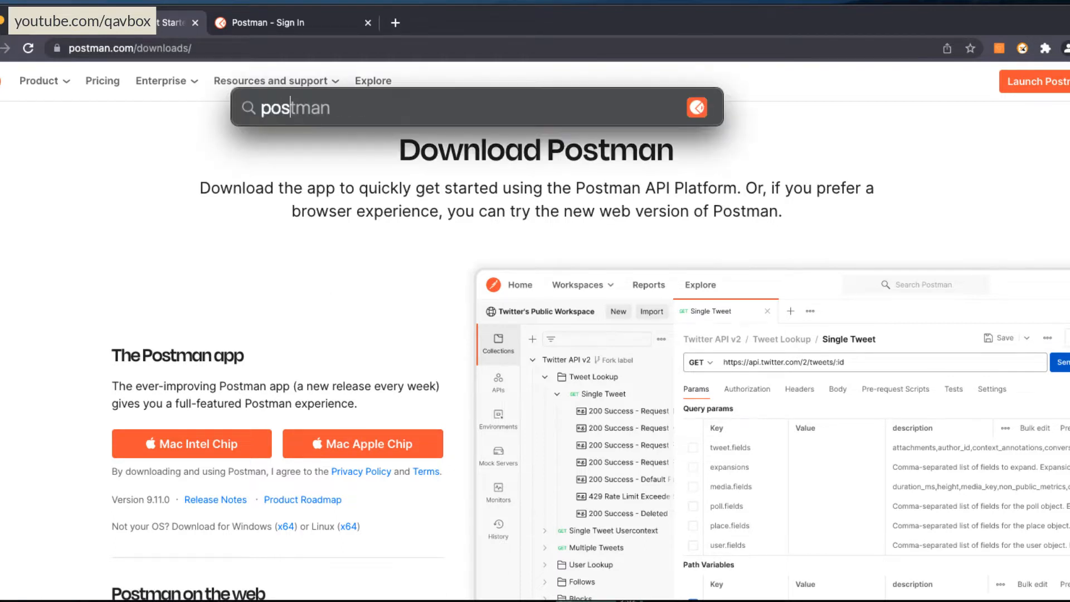
key("Return")
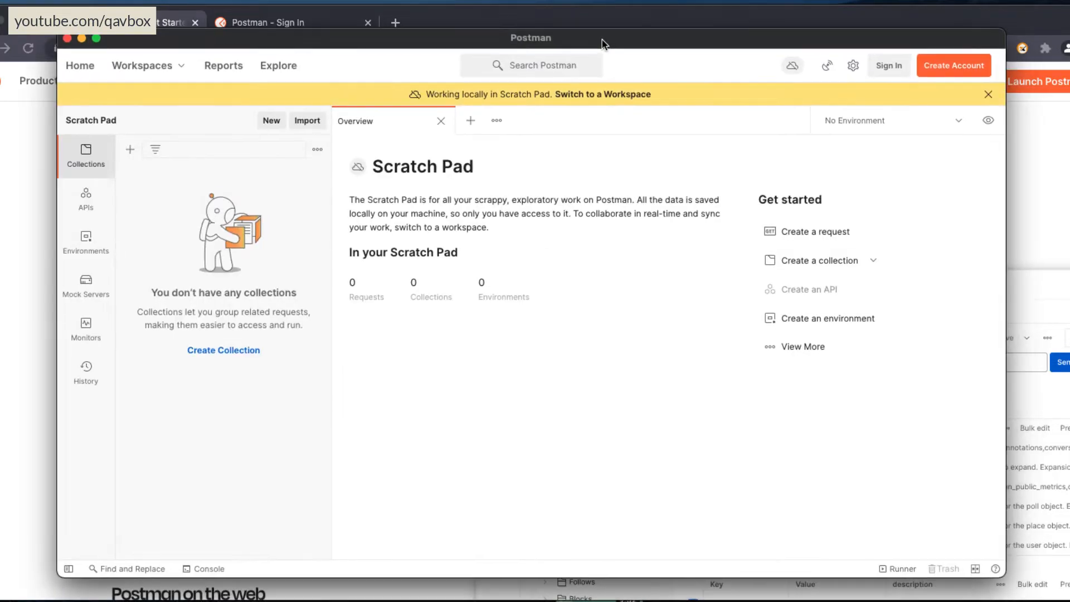
left_click_drag(588, 43, 584, 32)
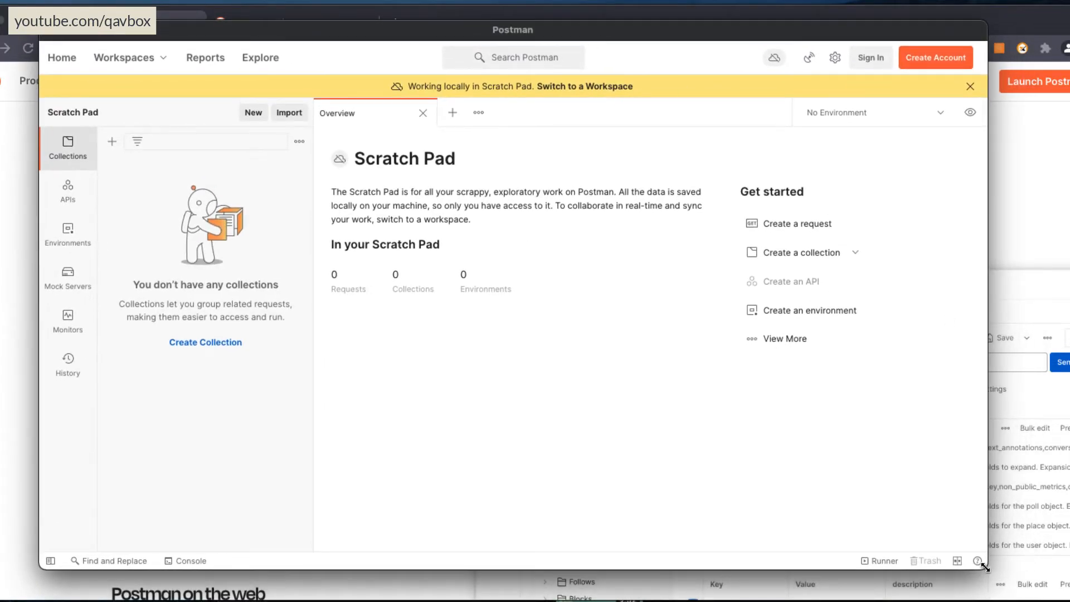
left_click_drag(987, 569, 1069, 601)
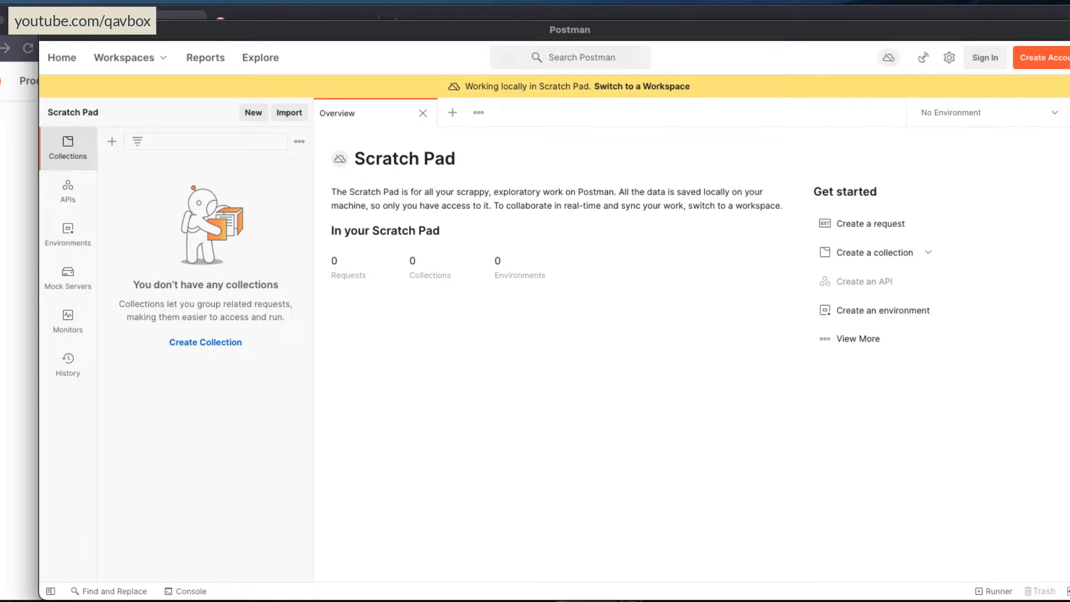
left_click_drag(513, 29, 487, 28)
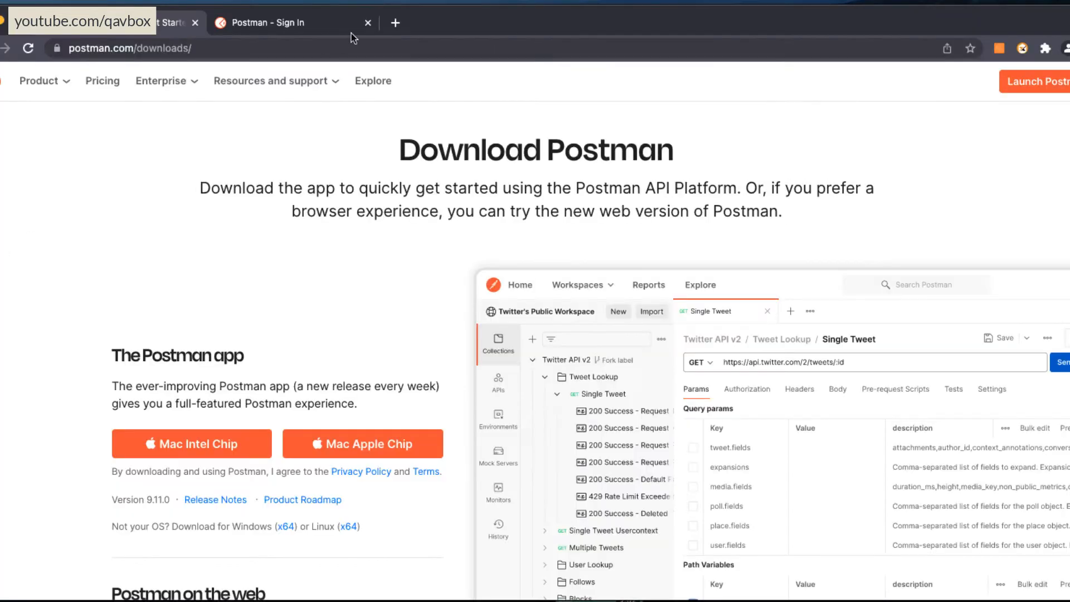
left_click(308, 28)
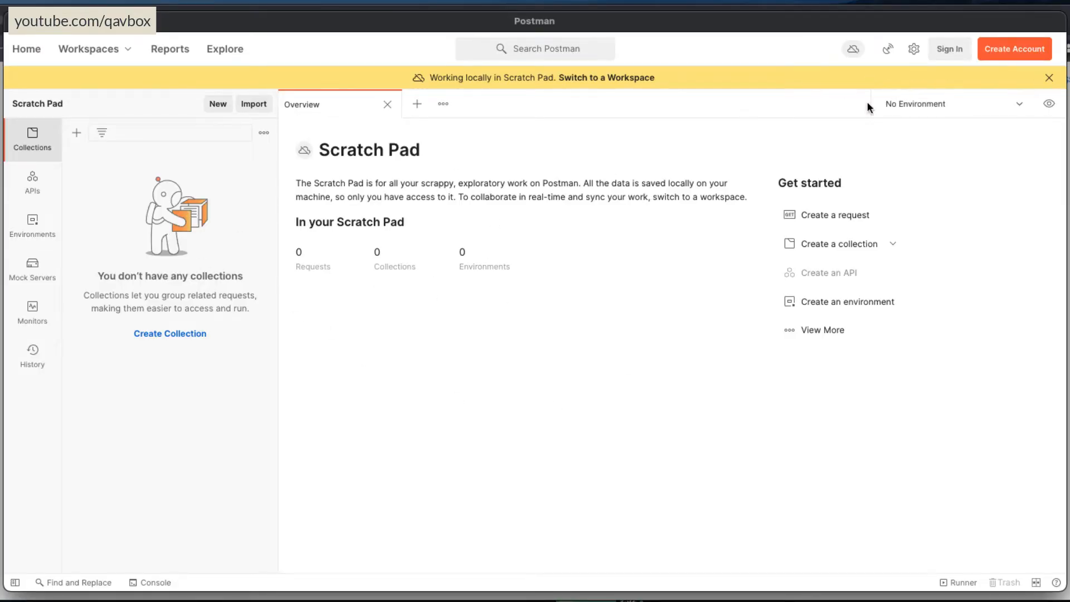
Sign in to Postman through the browser with the existing account.
left_click(950, 49)
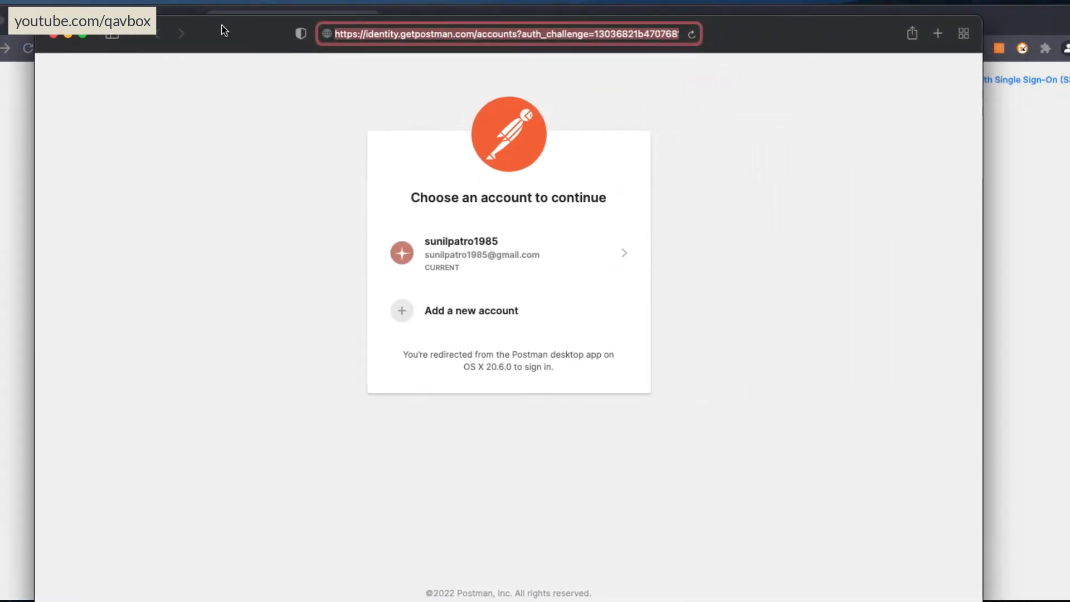
left_click(847, 218)
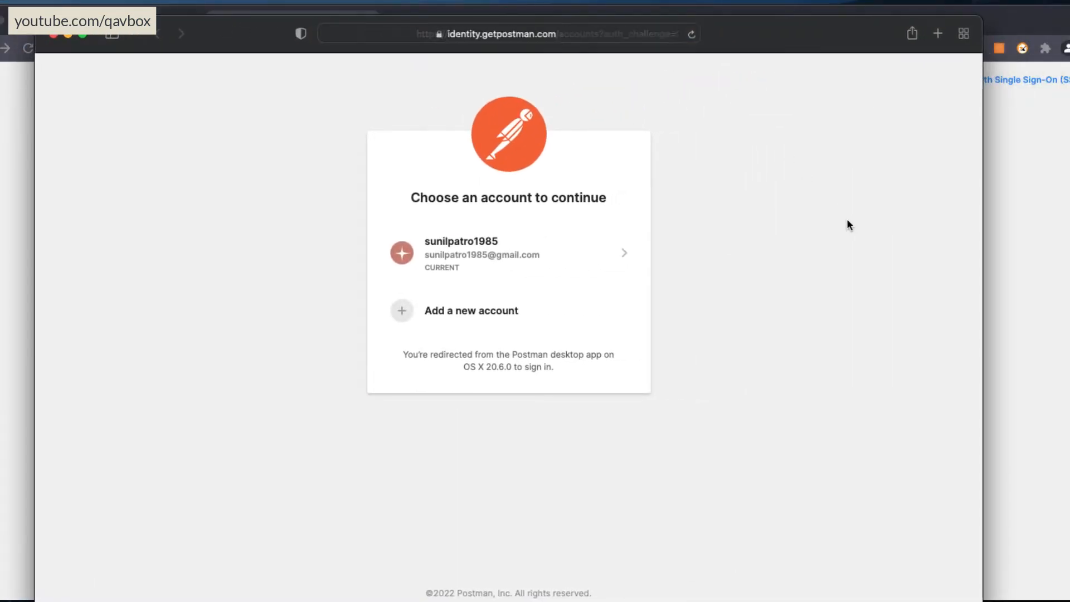
left_click(614, 259)
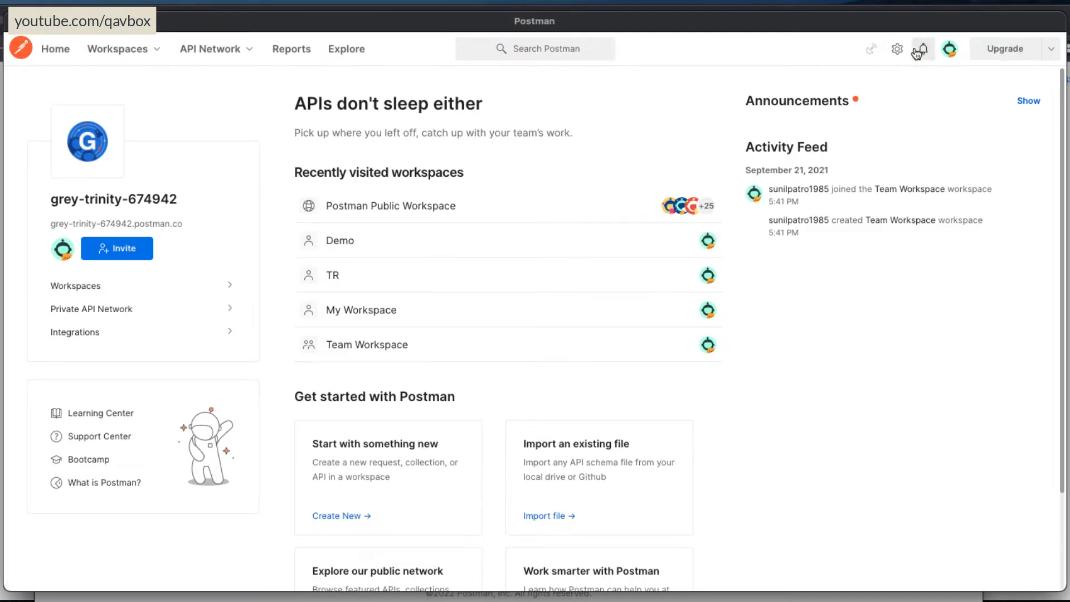
Examine the account options and the list of recently visited workspaces, including where a workspace is created.
left_click(949, 49)
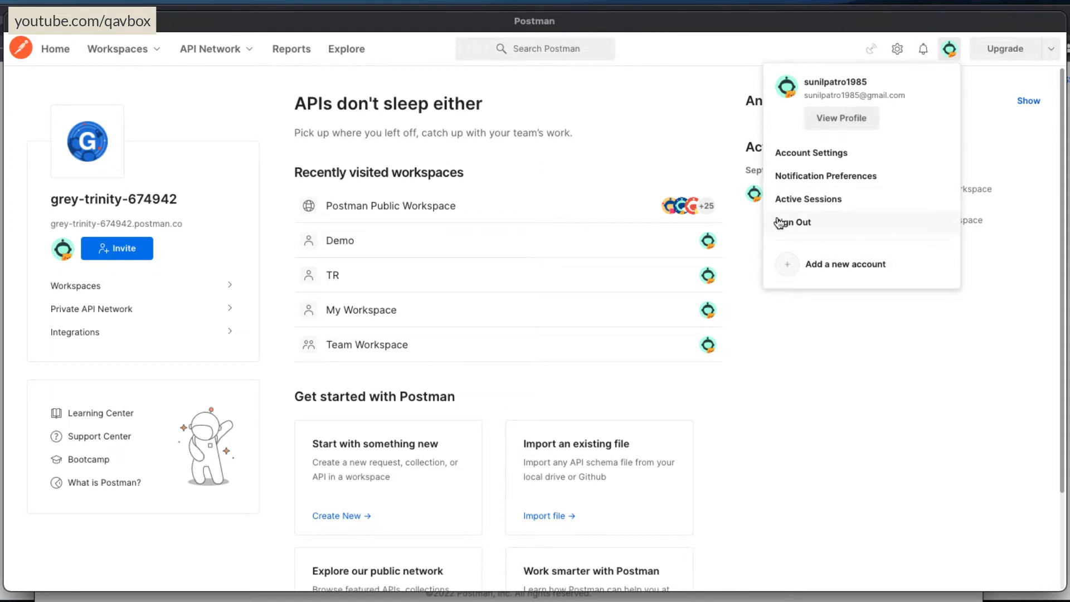
left_click(900, 356)
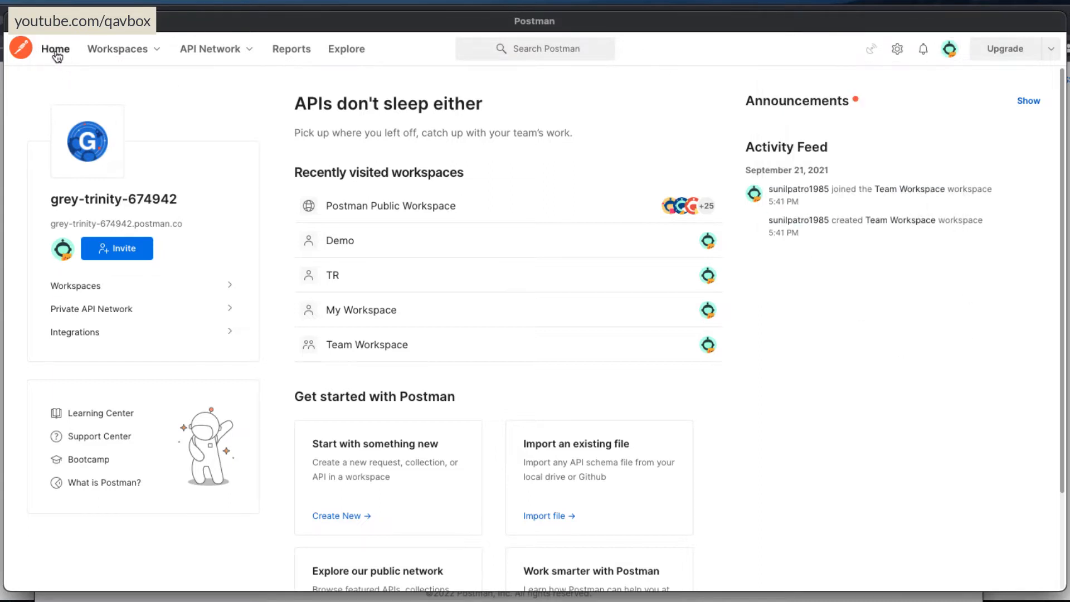
left_click(146, 54)
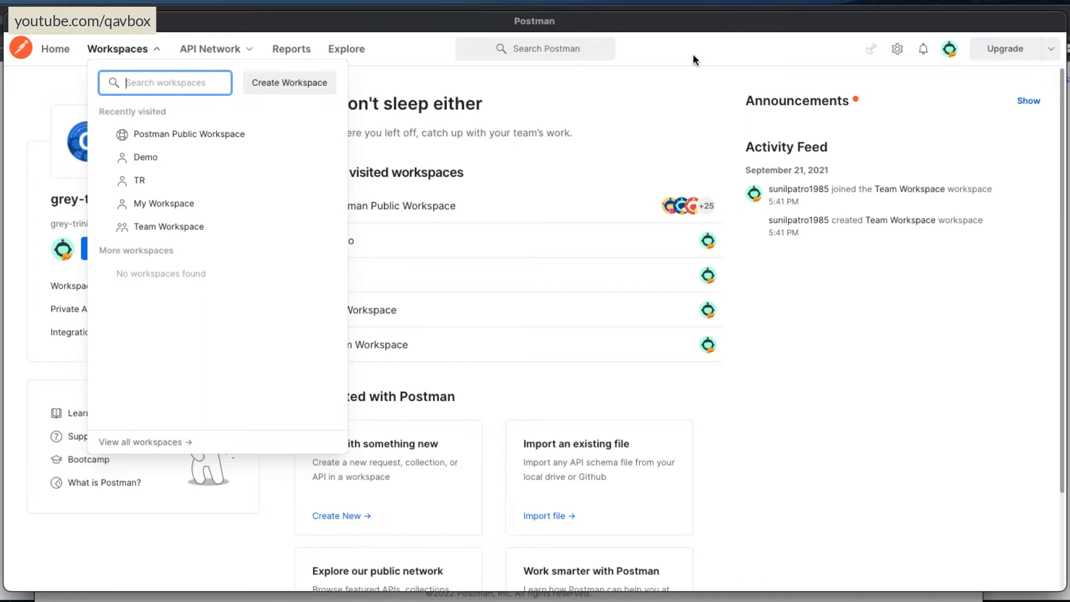
left_click(840, 354)
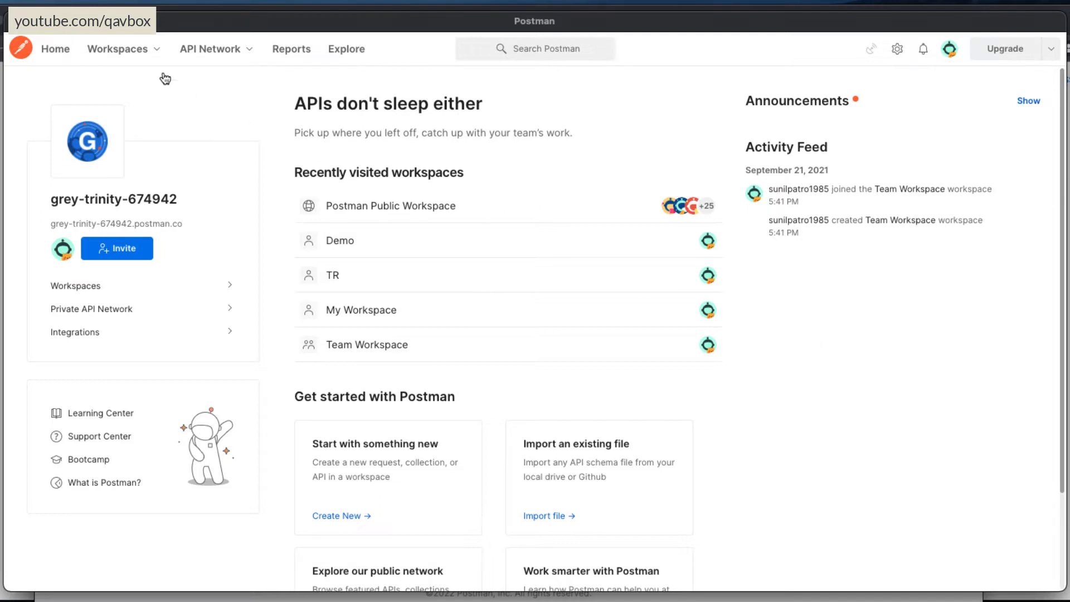
left_click(161, 54)
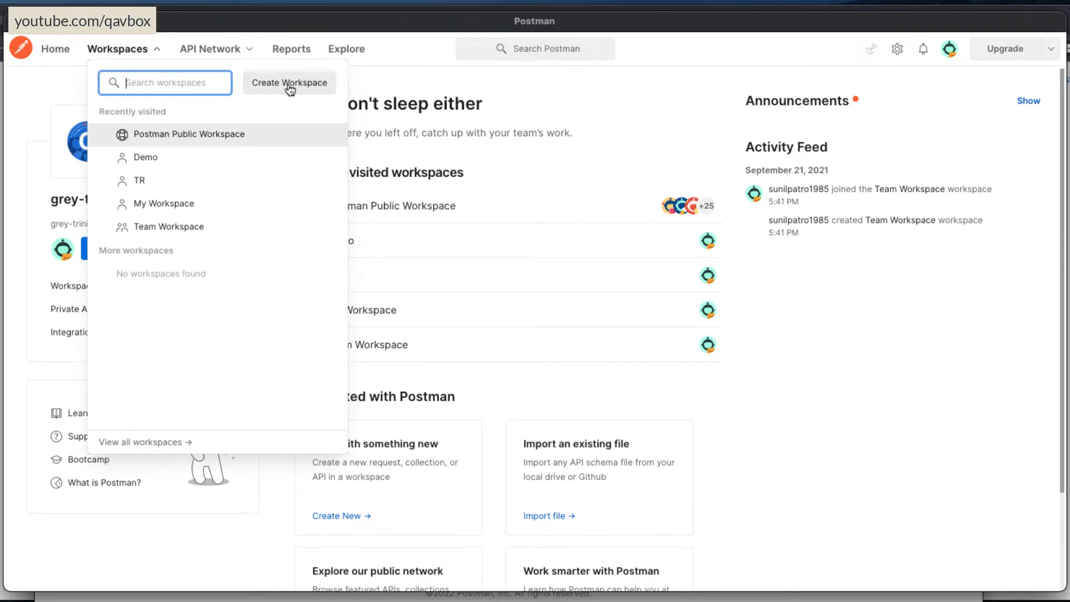
left_click(878, 390)
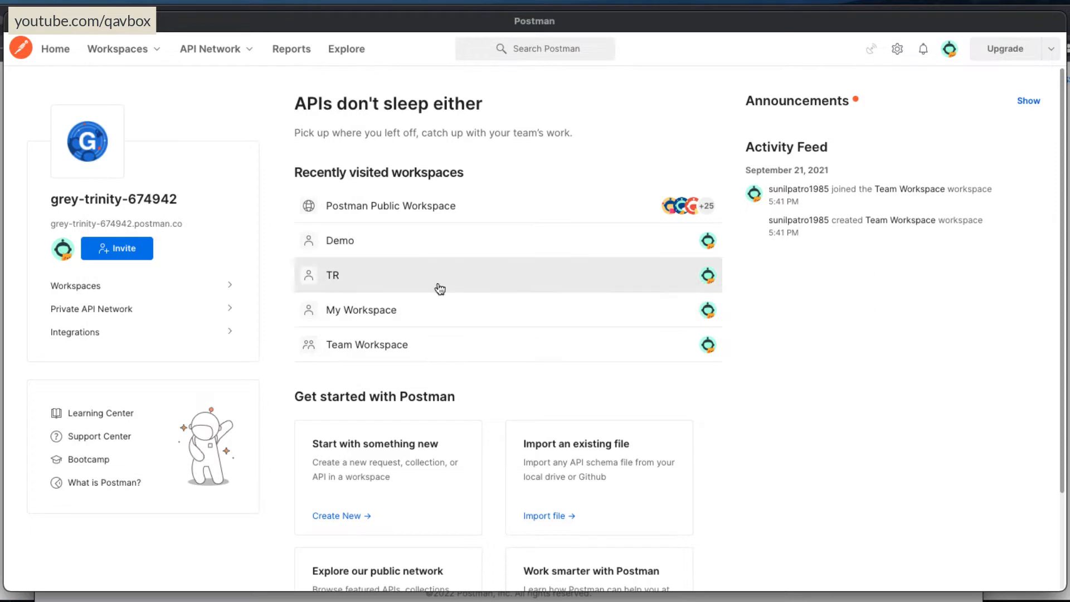
Open the Demo workspace and close its Overview.
left_click(355, 244)
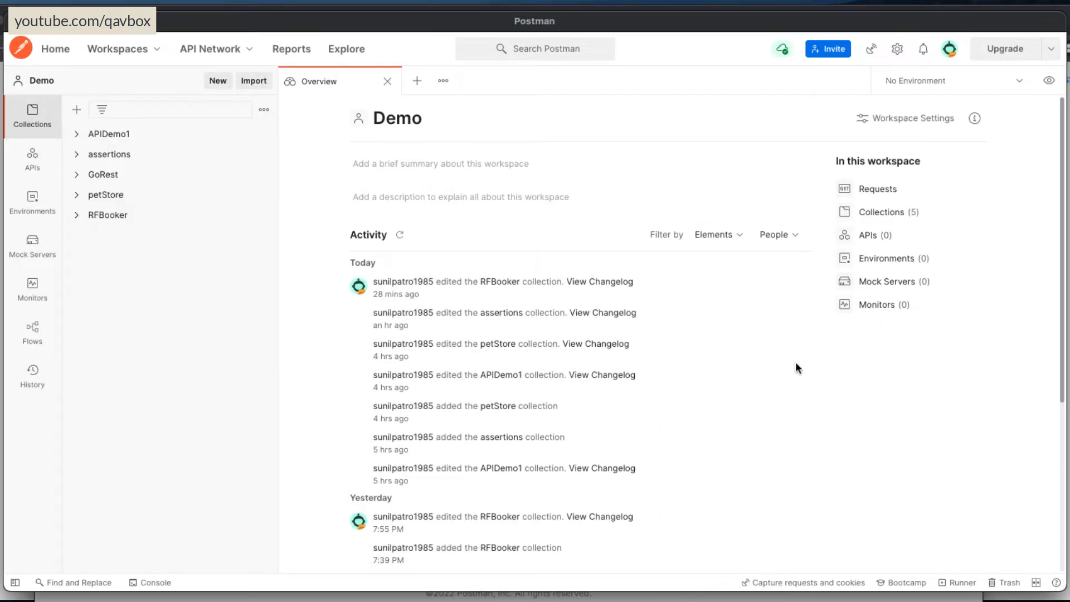
left_click(387, 85)
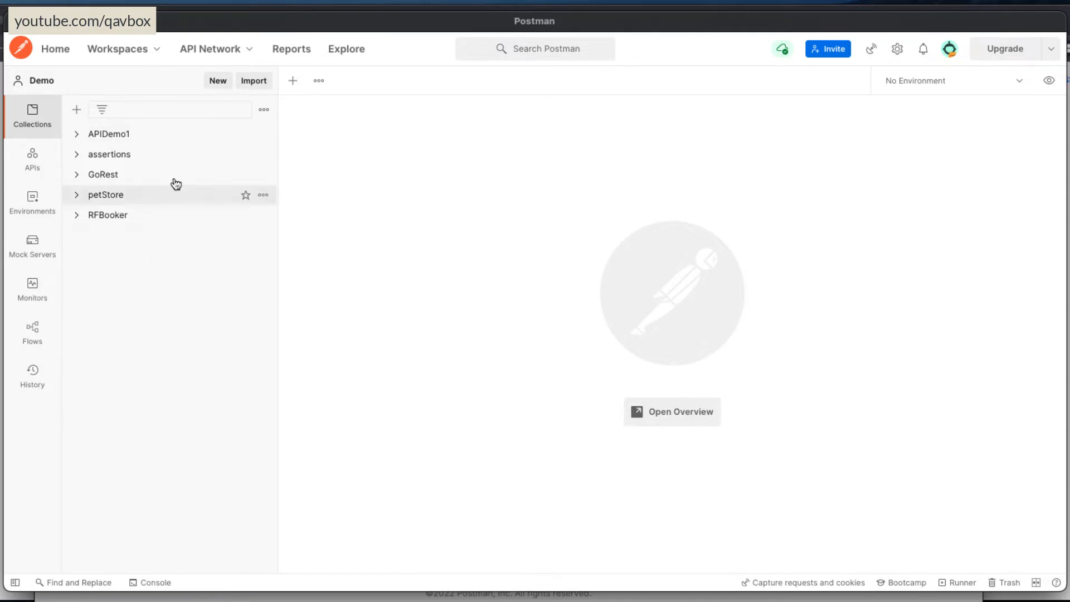
Review the types of items that can be created in the Demo workspace, without creating any.
left_click(217, 81)
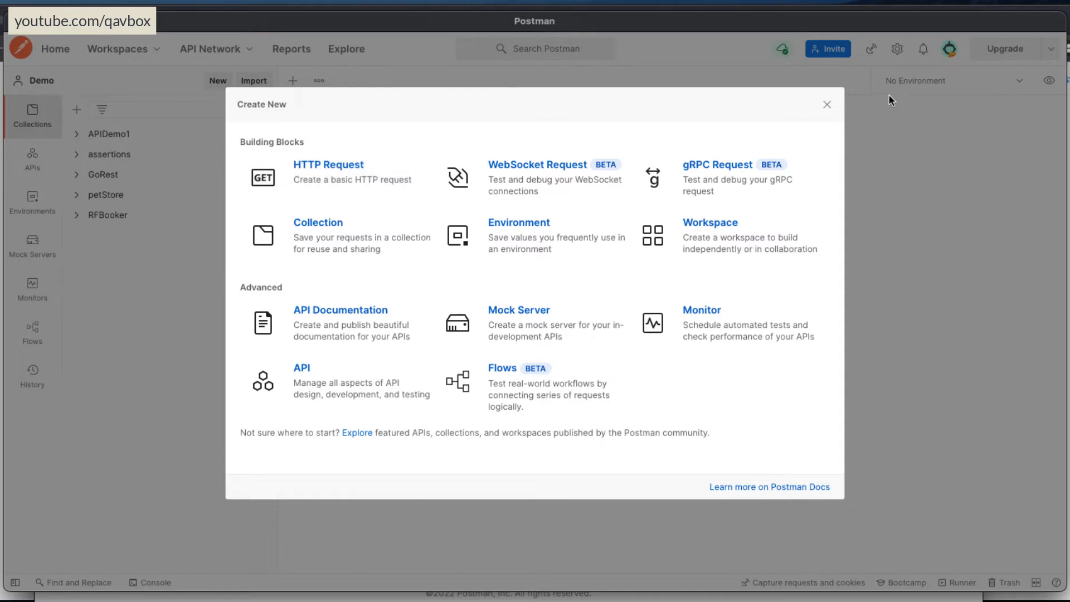
left_click(827, 106)
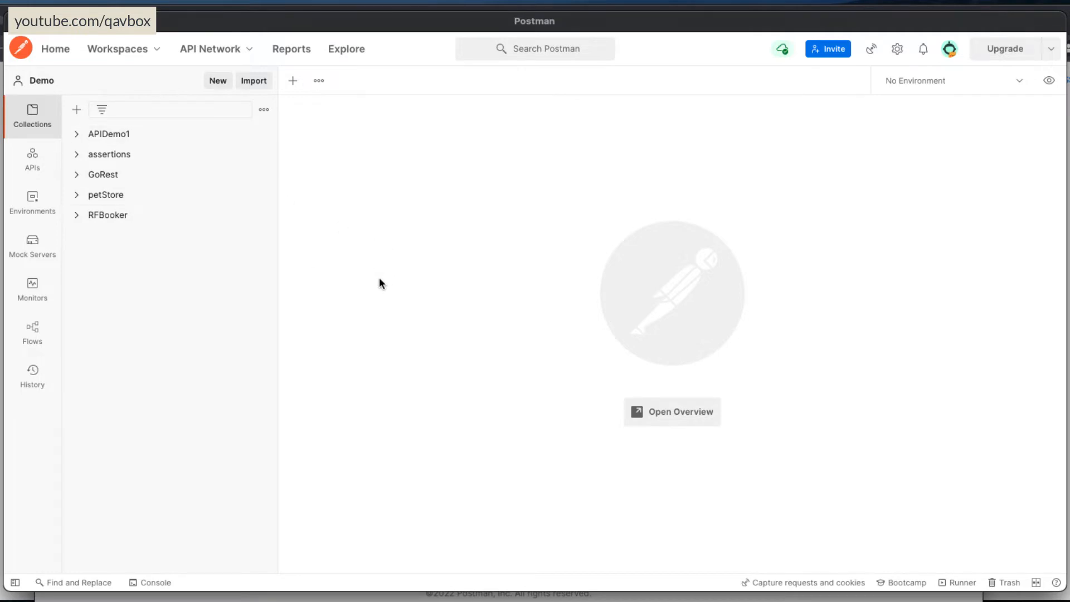
Open Postman's settings and switch the app to the dark theme.
left_click(897, 51)
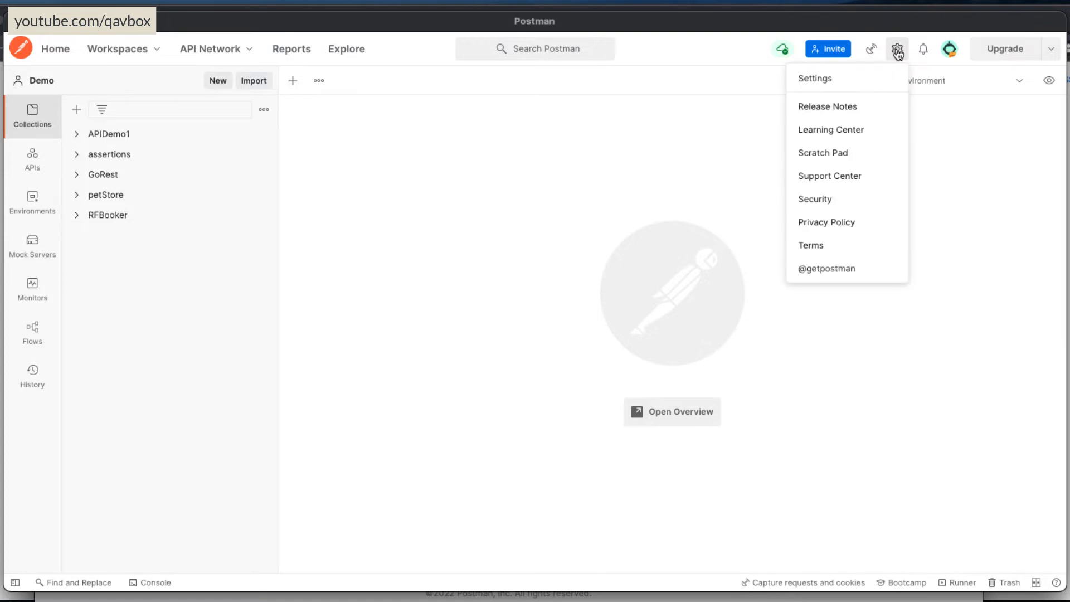
left_click(839, 78)
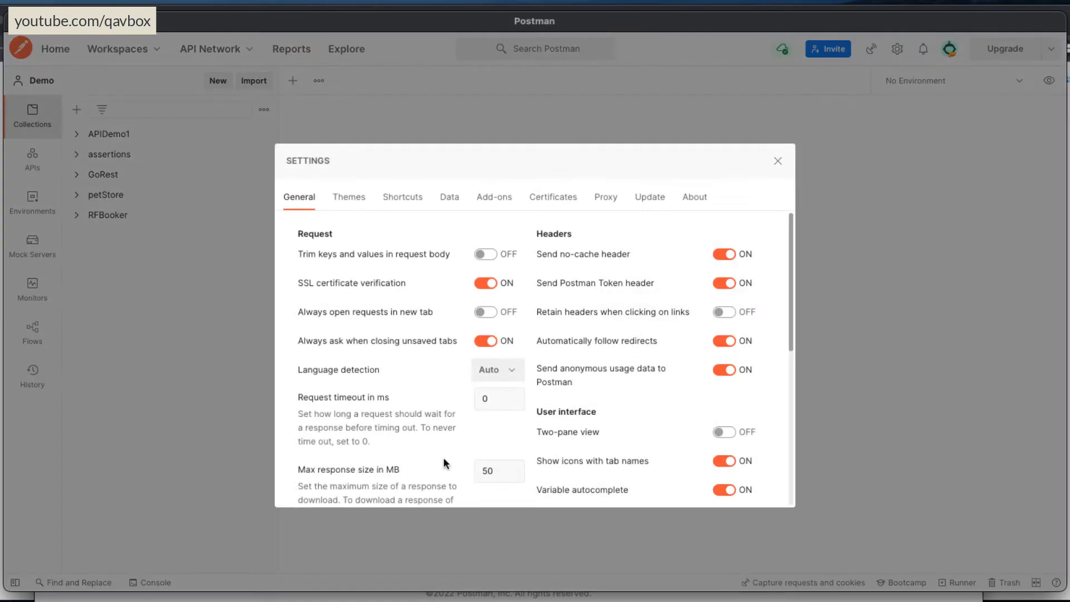
scroll(616, 399, "down", 1)
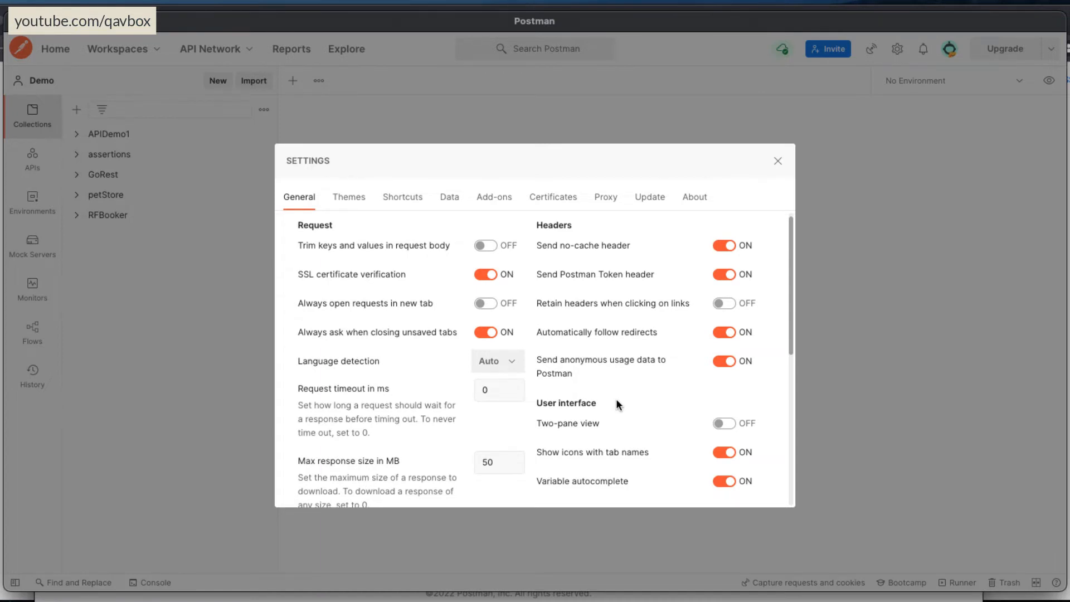
left_click(351, 208)
left_click(680, 347)
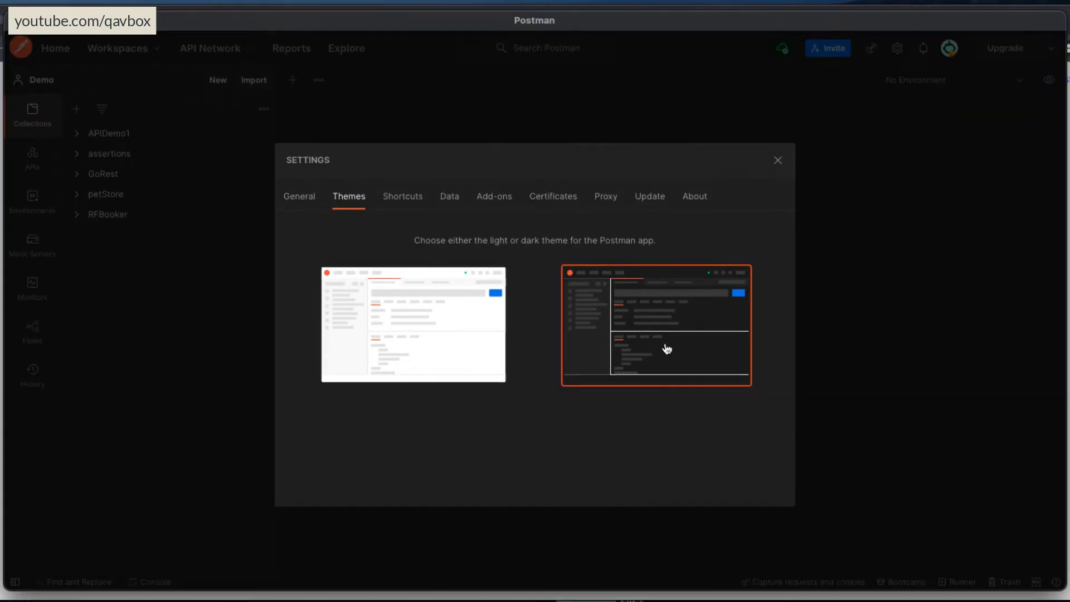
Set the editor font size to 17 px in the general settings.
left_click(297, 199)
scroll(645, 405, "down", 4)
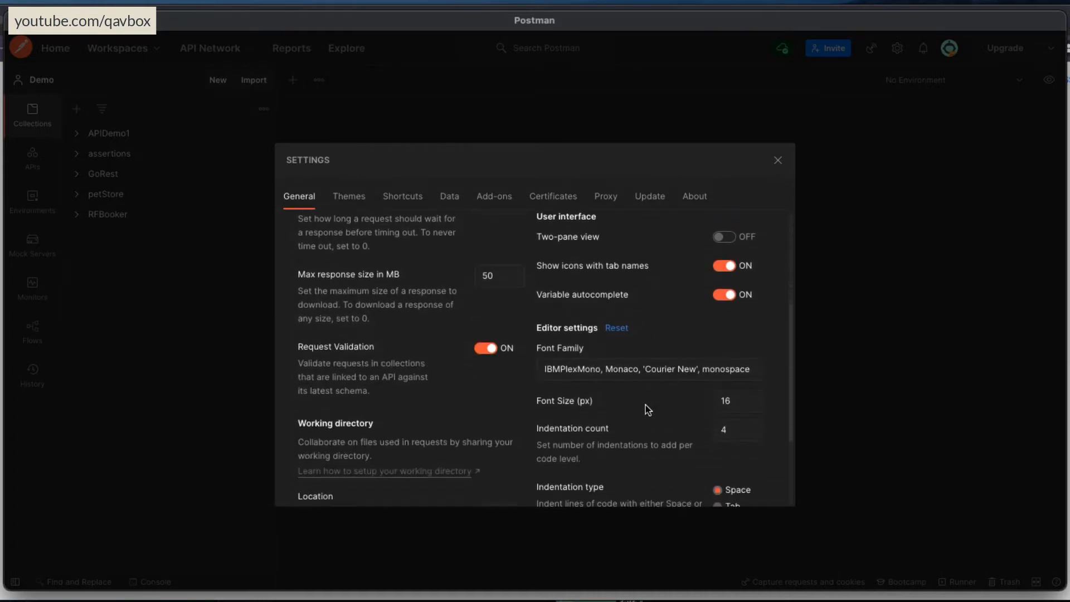
scroll(645, 404, "down", 2)
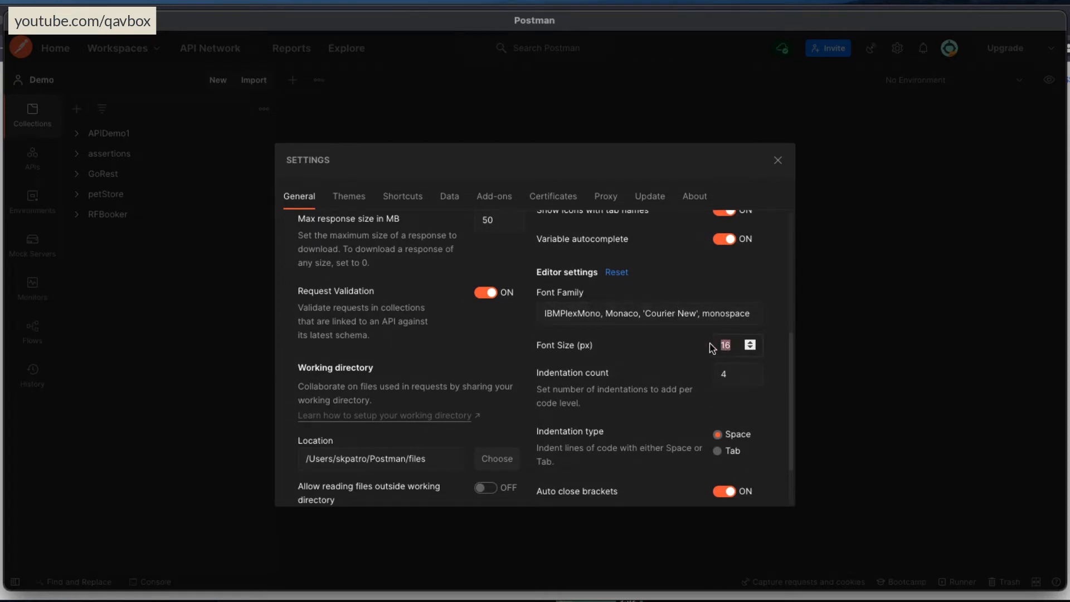
left_click(735, 344)
scroll(736, 344, "down", 1)
scroll(736, 345, "up", 1)
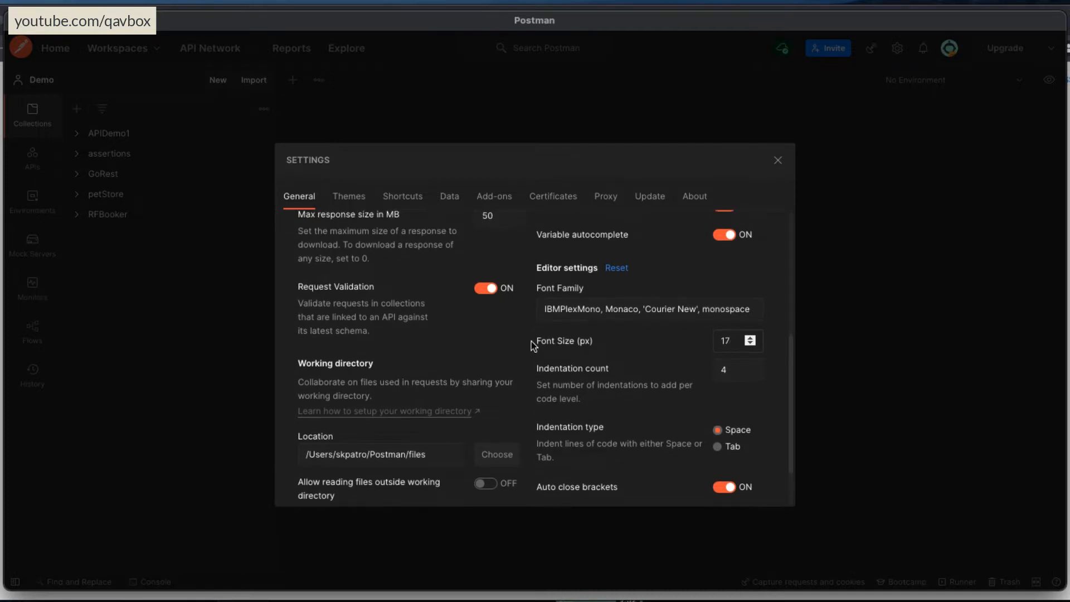
scroll(635, 341, "up", 1)
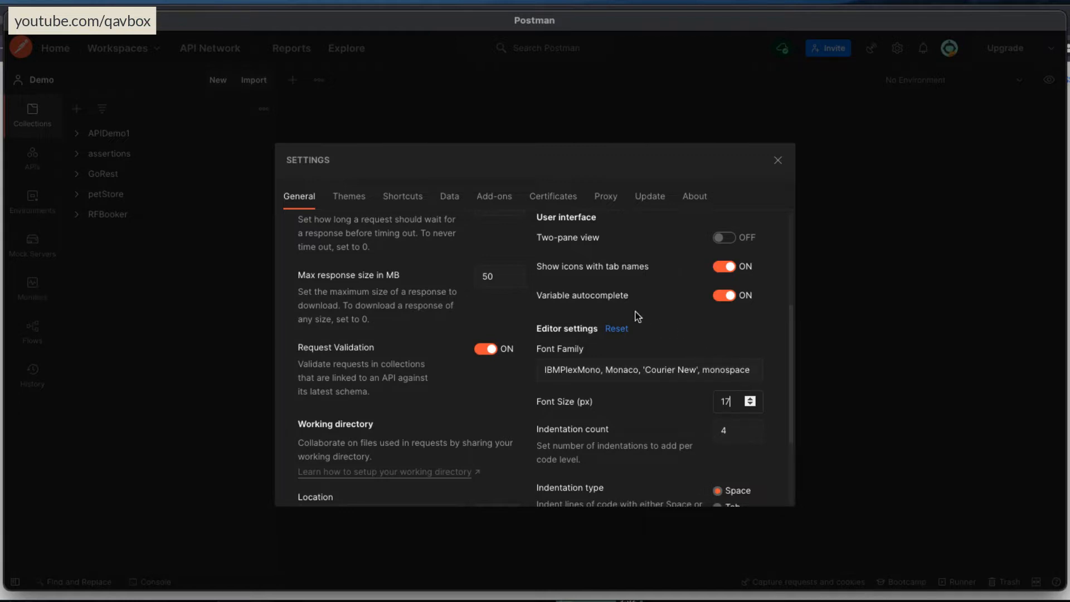
left_click(735, 350)
Examine the keyboard shortcut list in the settings from its beginning.
left_click(402, 198)
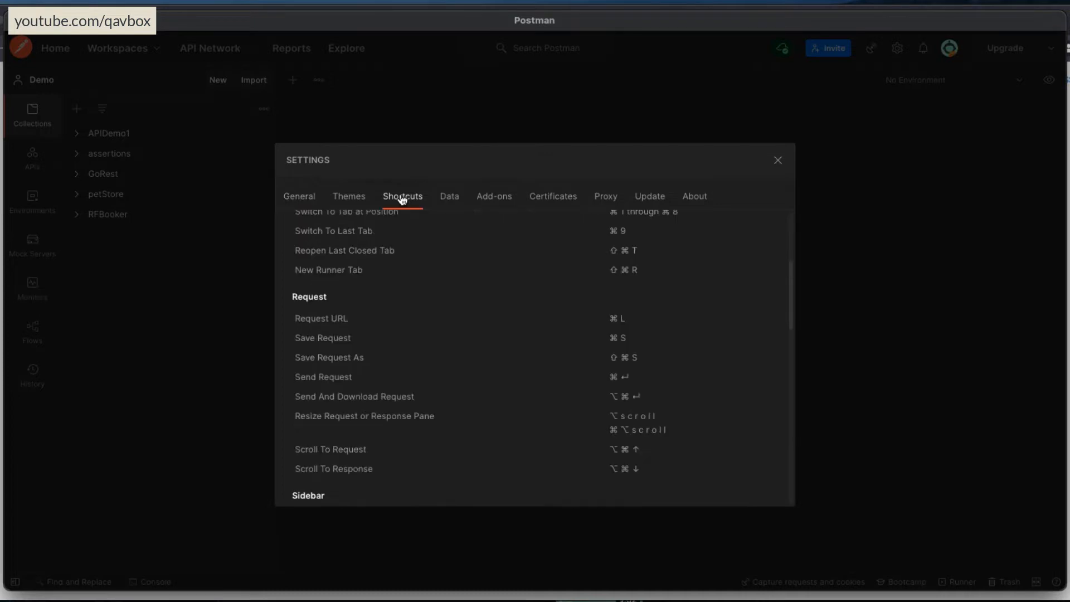
scroll(504, 375, "up", 4)
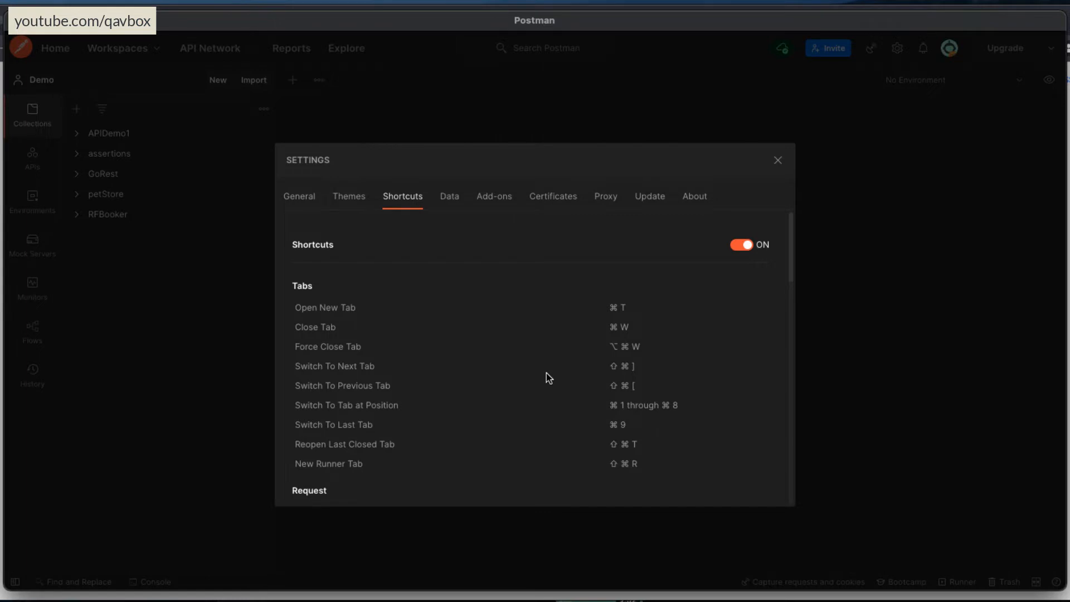
Examine the remaining keyboard shortcuts for requests, sidebar and interface, and close the settings.
scroll(546, 373, "down", 3)
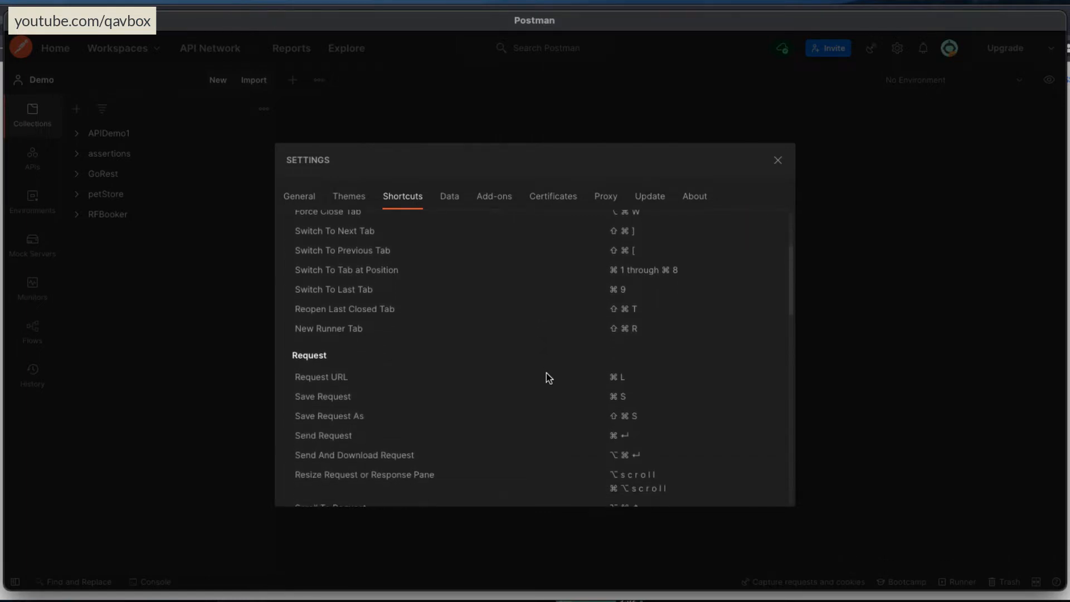
scroll(546, 372, "down", 3)
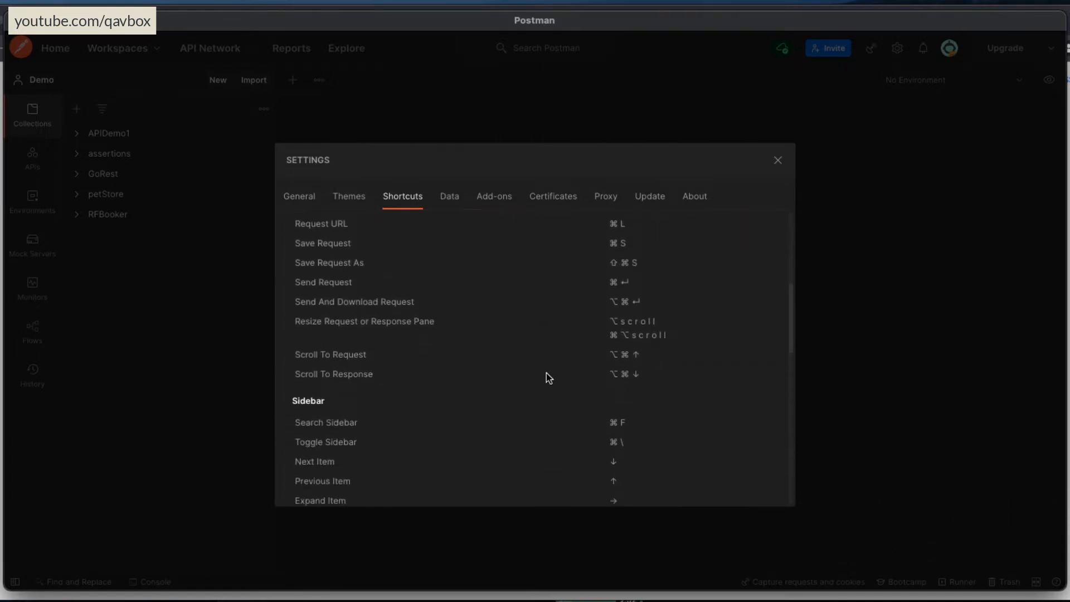
scroll(546, 373, "down", 3)
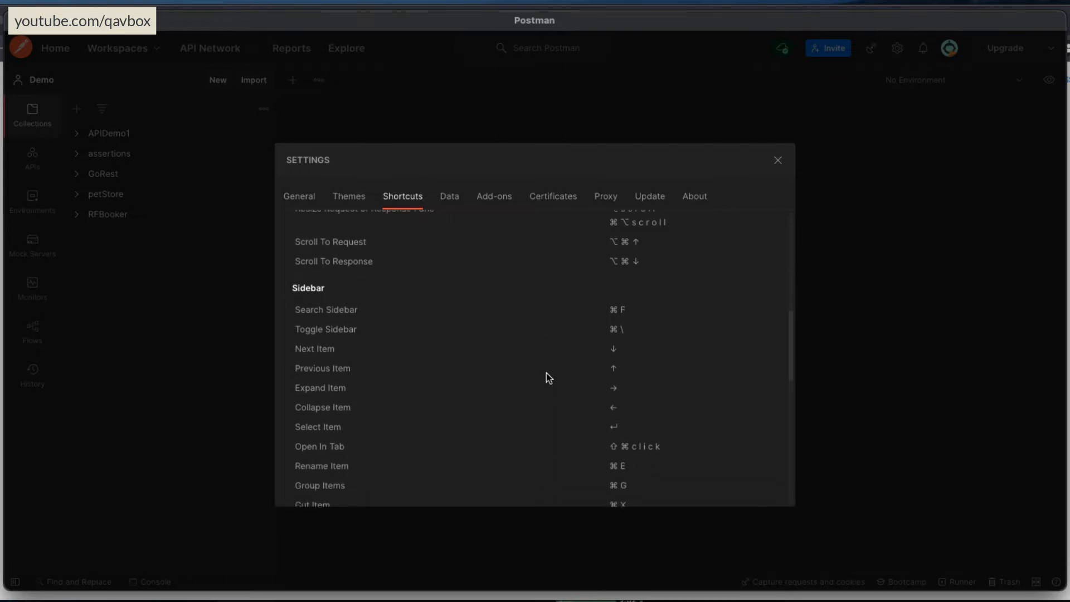
scroll(546, 373, "down", 3)
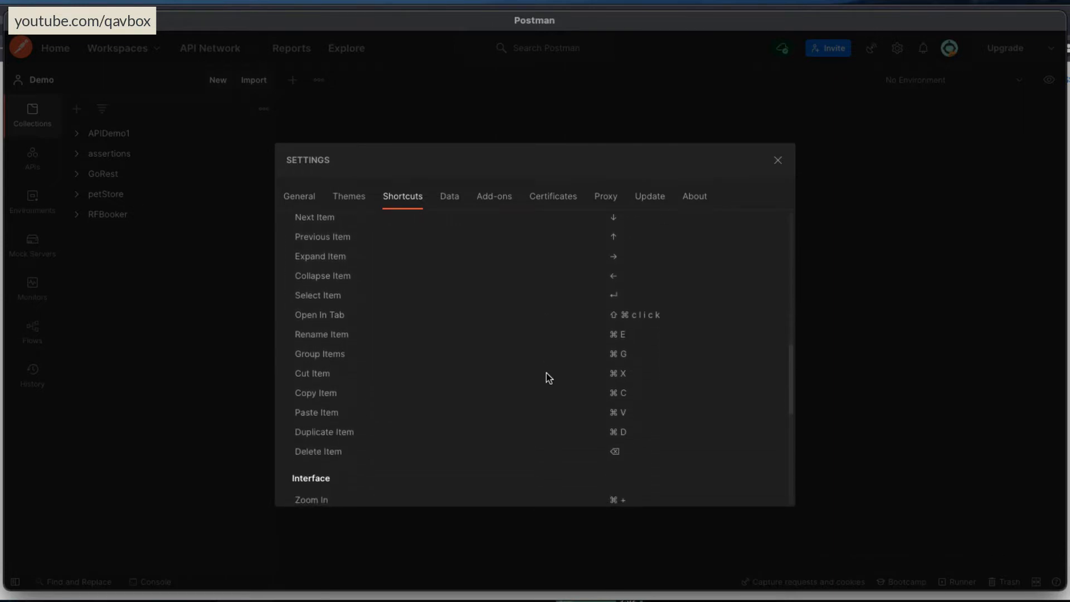
scroll(546, 373, "down", 3)
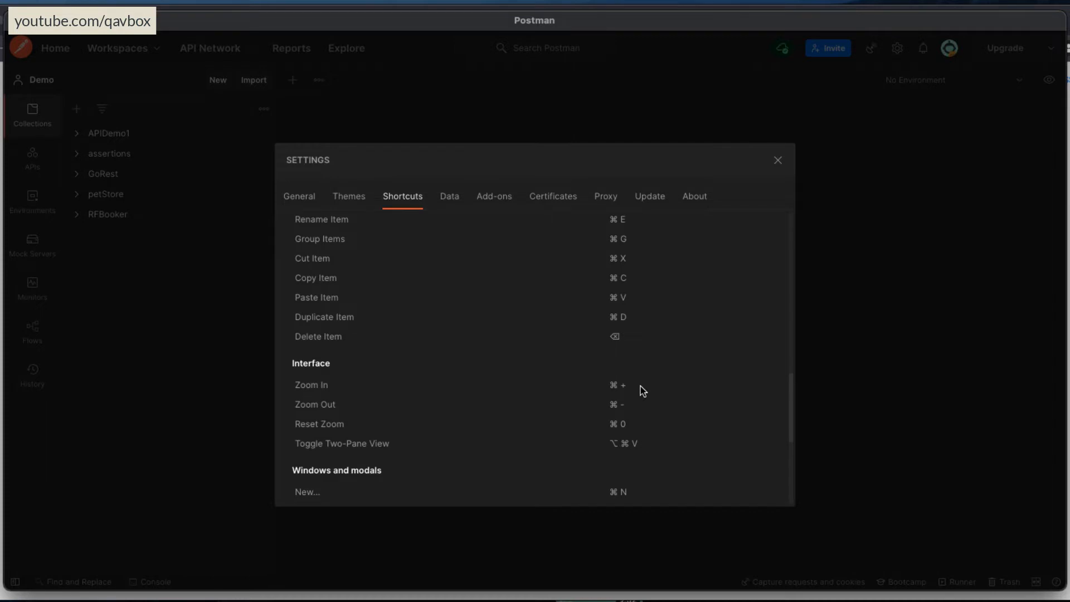
left_click(777, 162)
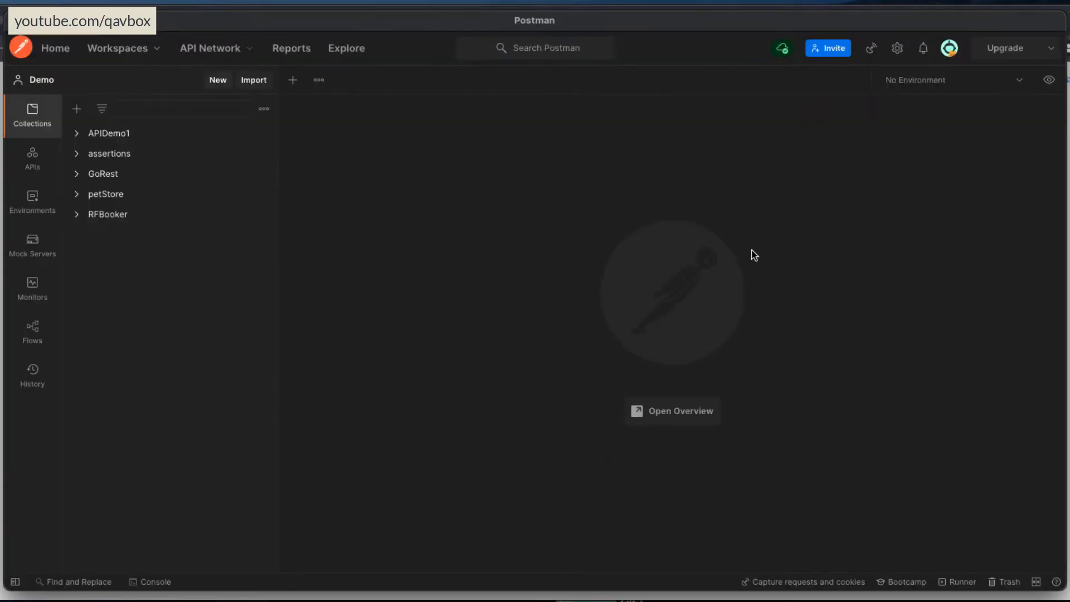
Enlarge the interface by zooming in, and shift and widen the app window.
key("super+equal")
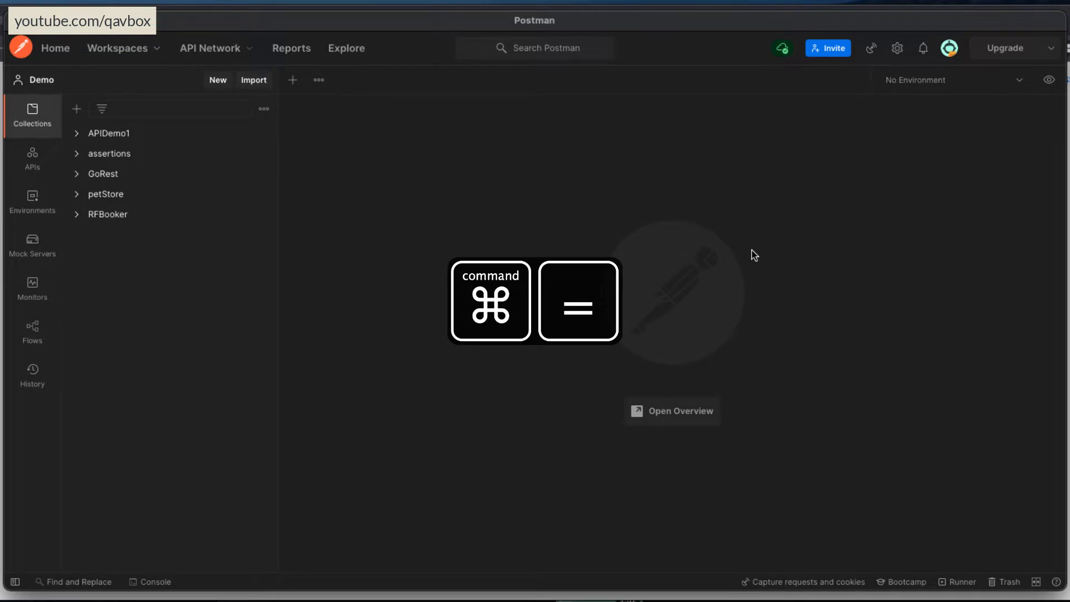
key("super+equal")
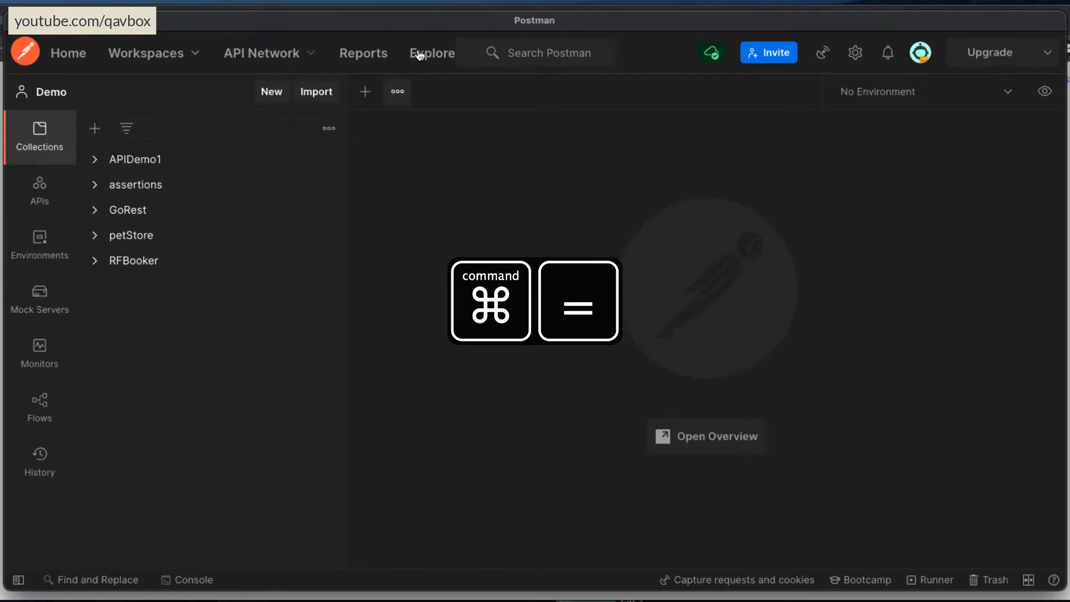
left_click_drag(413, 24, 396, 28)
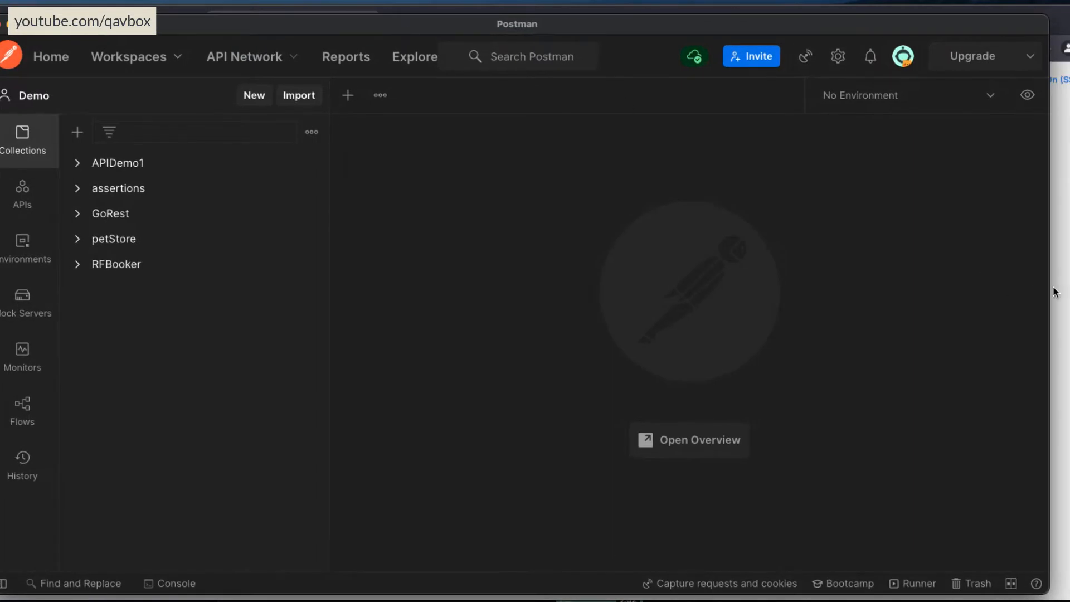
left_click_drag(1050, 292, 1069, 292)
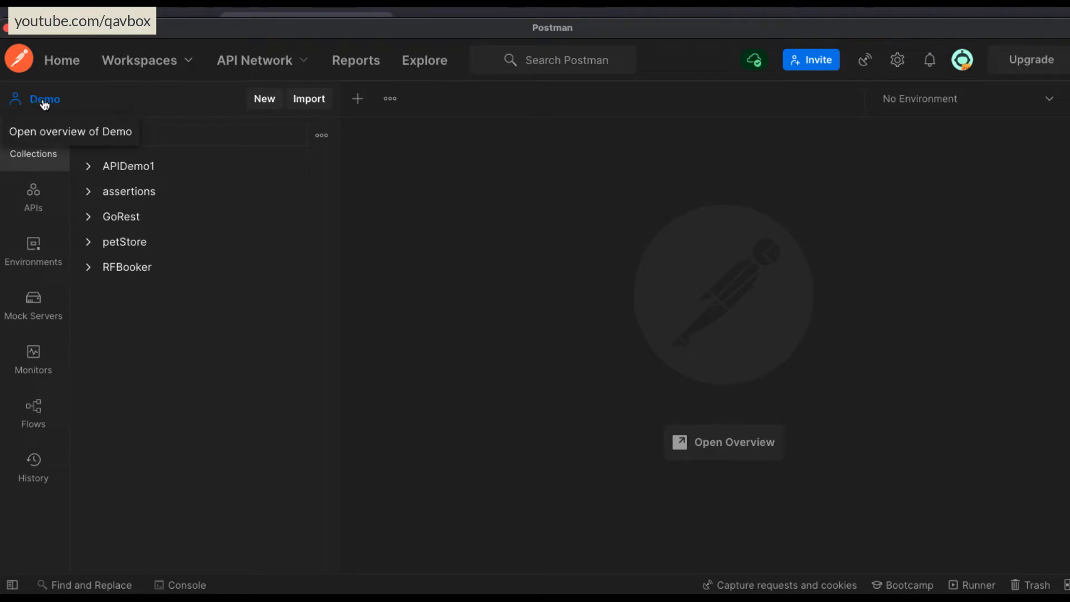
Create a new collection in the Demo workspace.
left_click(262, 101)
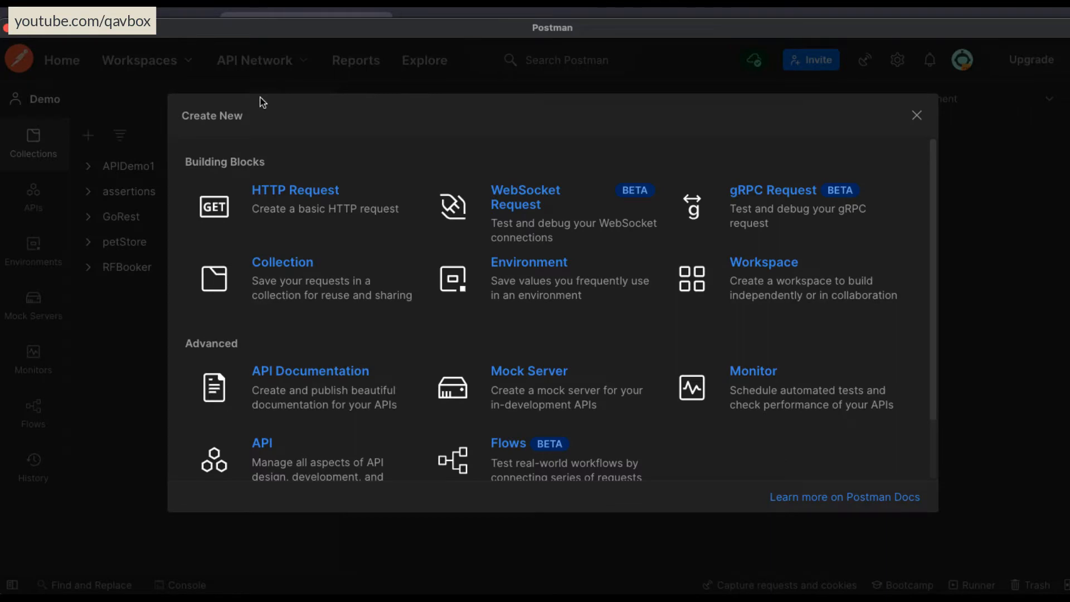
left_click(915, 126)
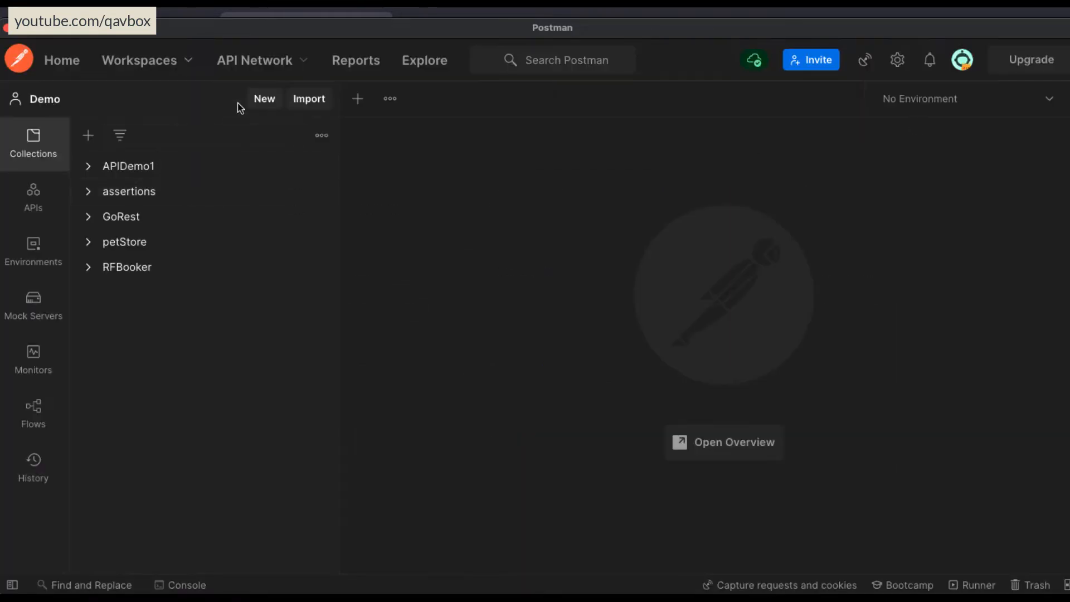
left_click(272, 102)
left_click(289, 285)
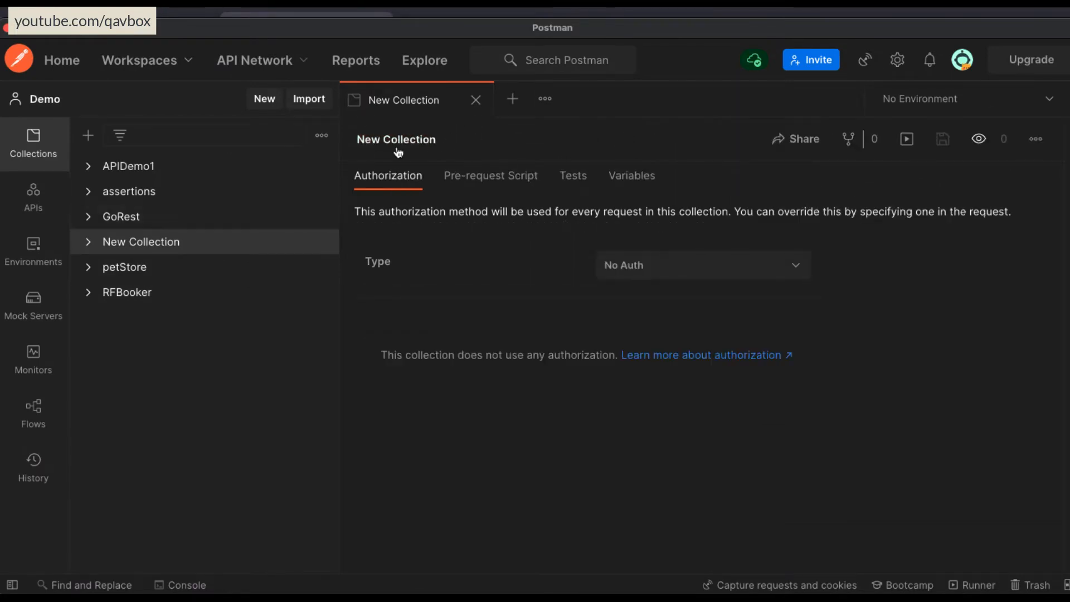
Rename the new collection as SampleCol.
left_click(450, 140)
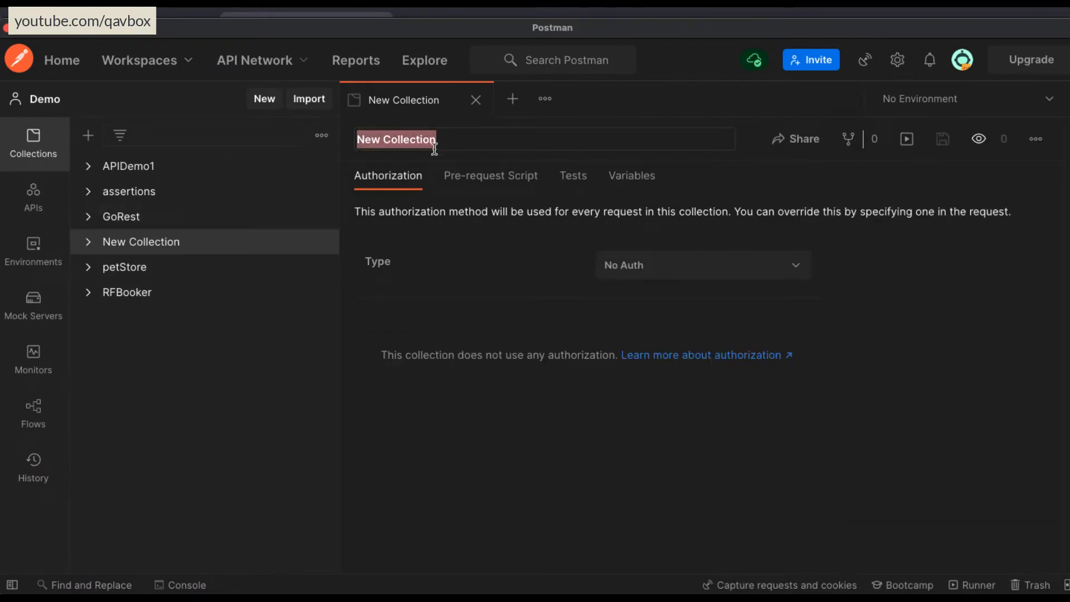
type("Ca")
key("BackSpace")
key("BackSpace")
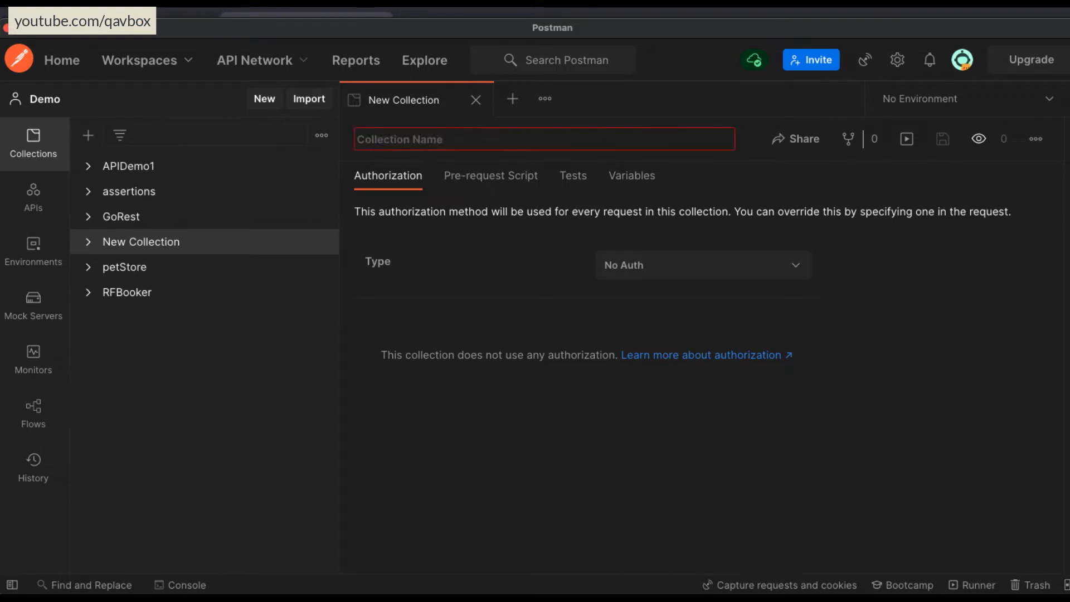
type("Sample")
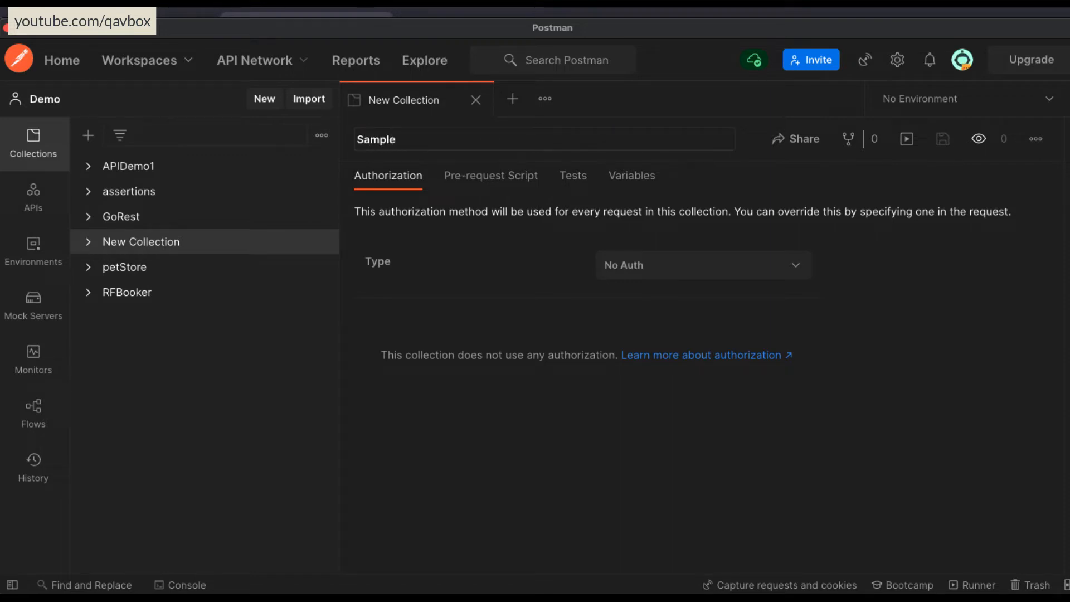
type("Col")
key("Return")
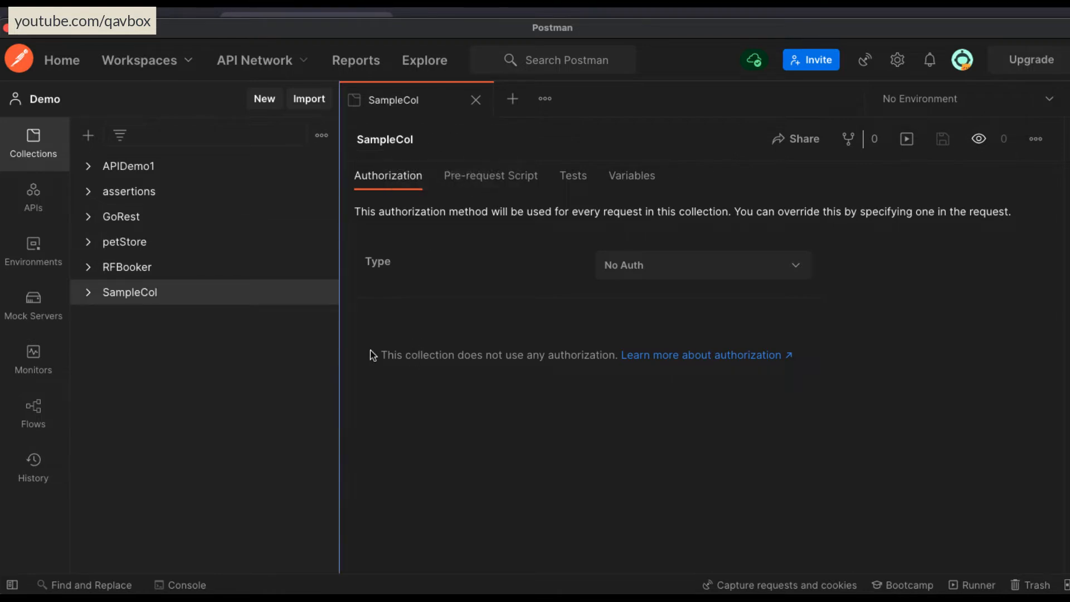
Expand SampleCol and examine its pre-request script, tests and variables sections.
left_click(88, 293)
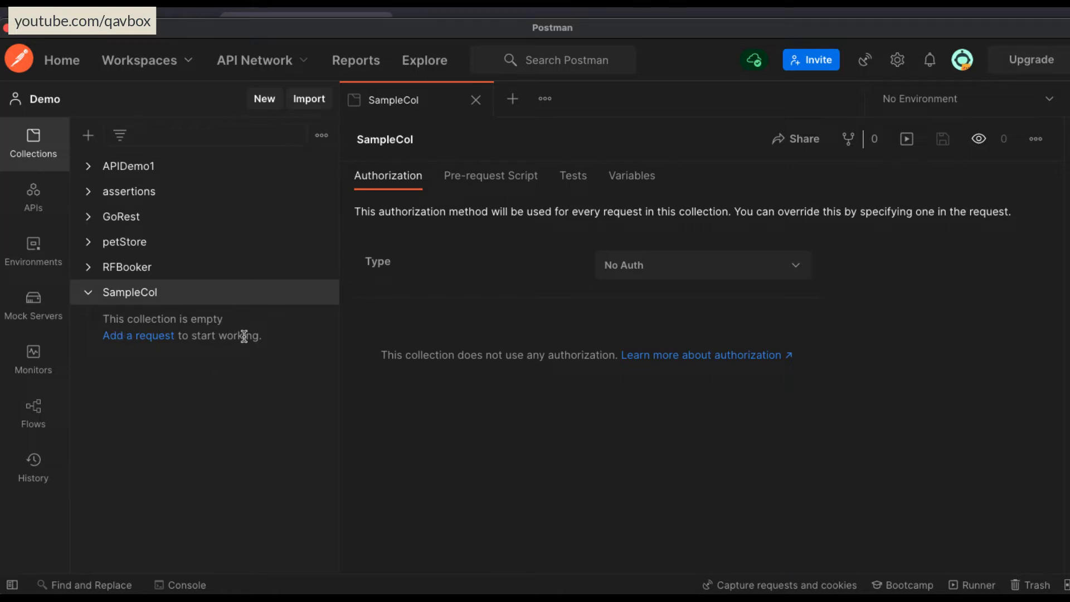
left_click(126, 296)
left_click(487, 183)
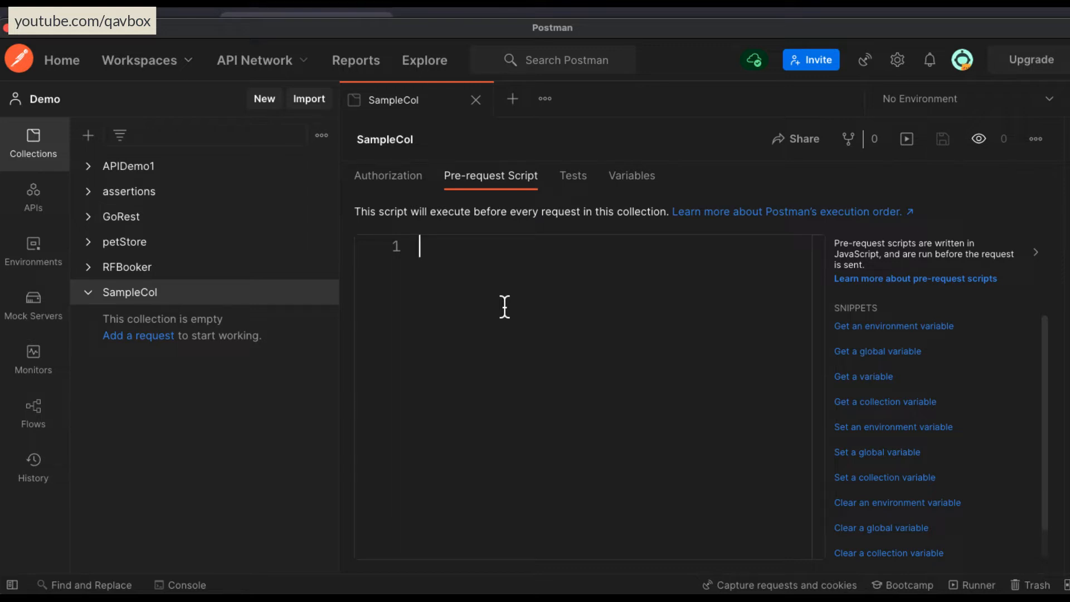
left_click(574, 175)
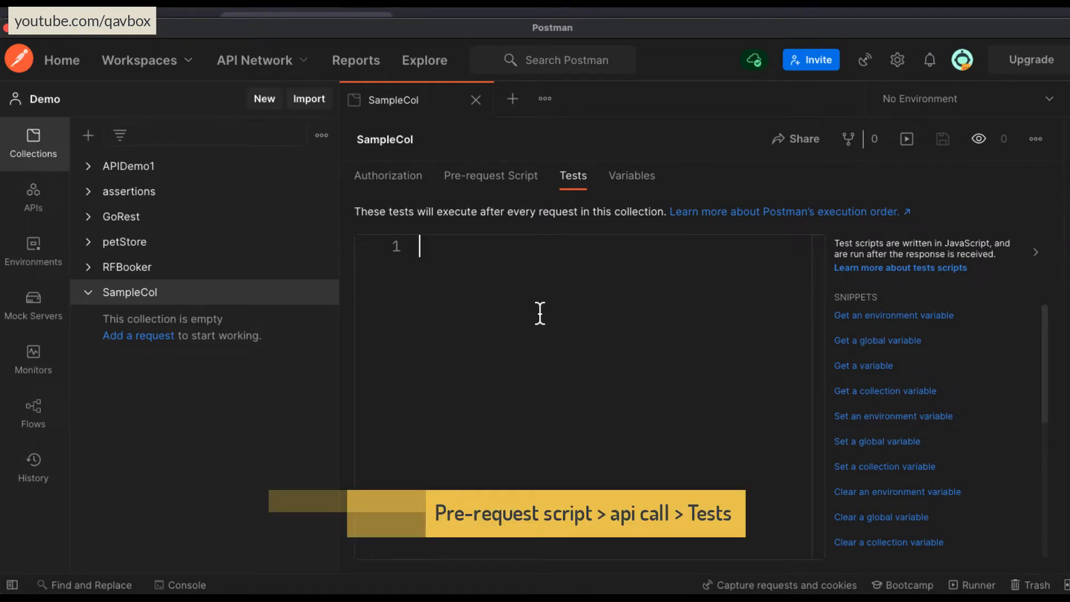
left_click(473, 177)
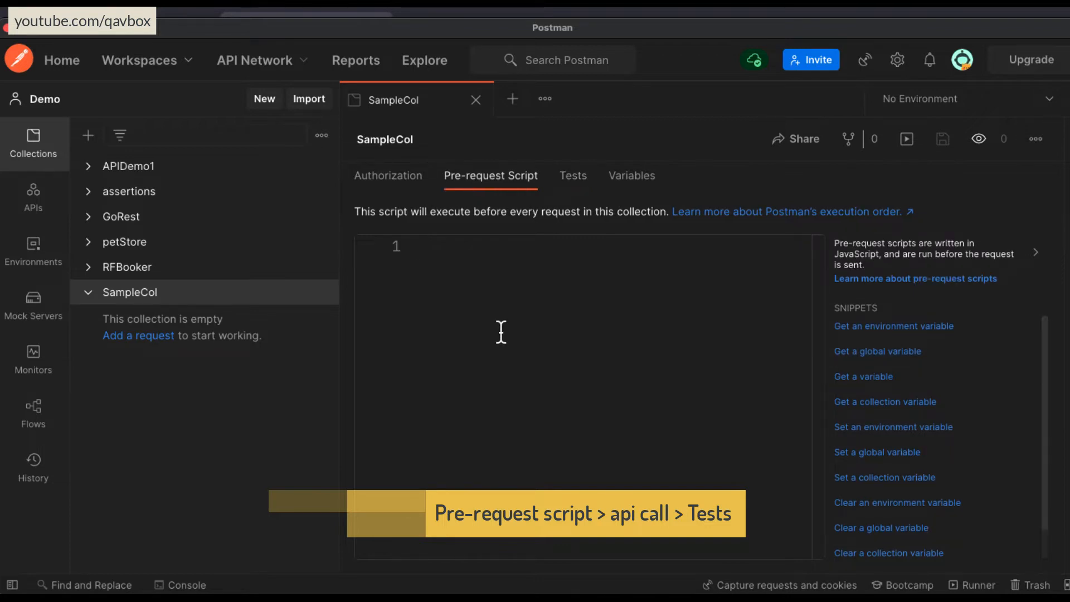
left_click(574, 185)
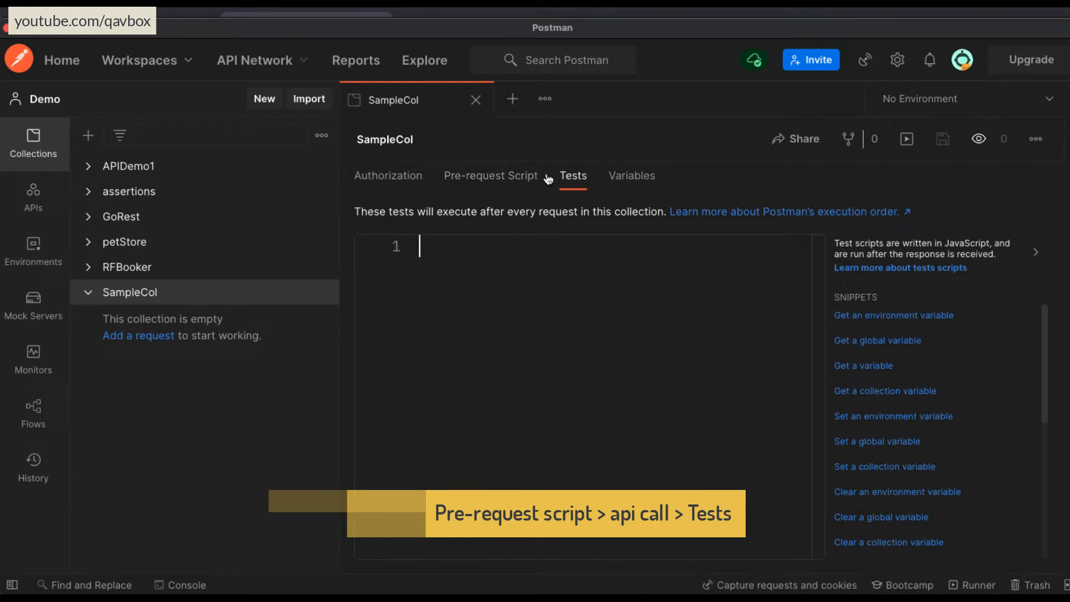
left_click(627, 184)
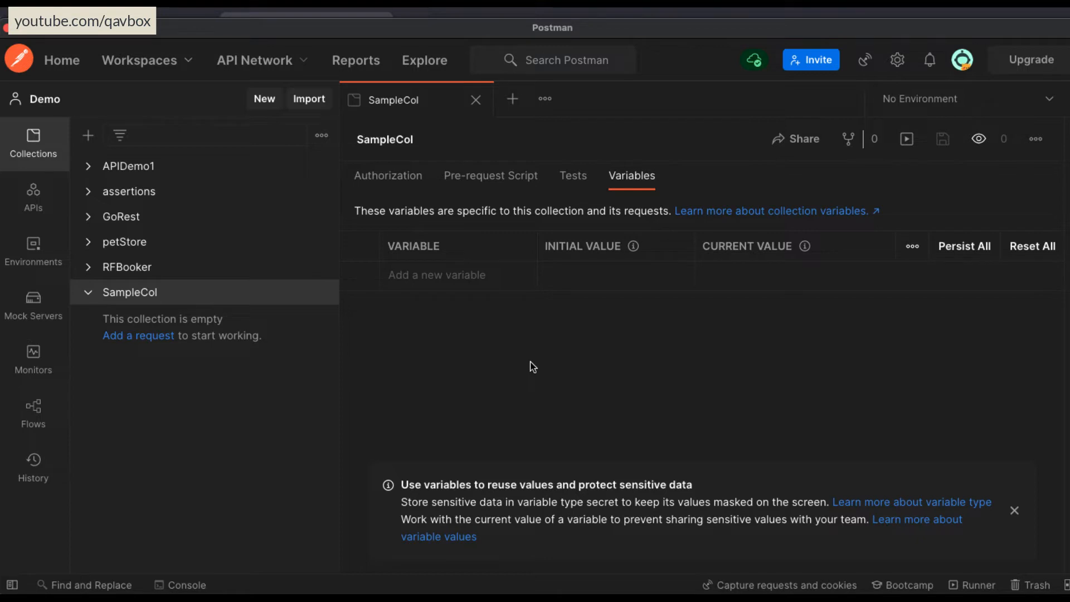
left_click(144, 295)
Insert the "Get a variable" snippet into SampleCol's test script.
left_click(574, 176)
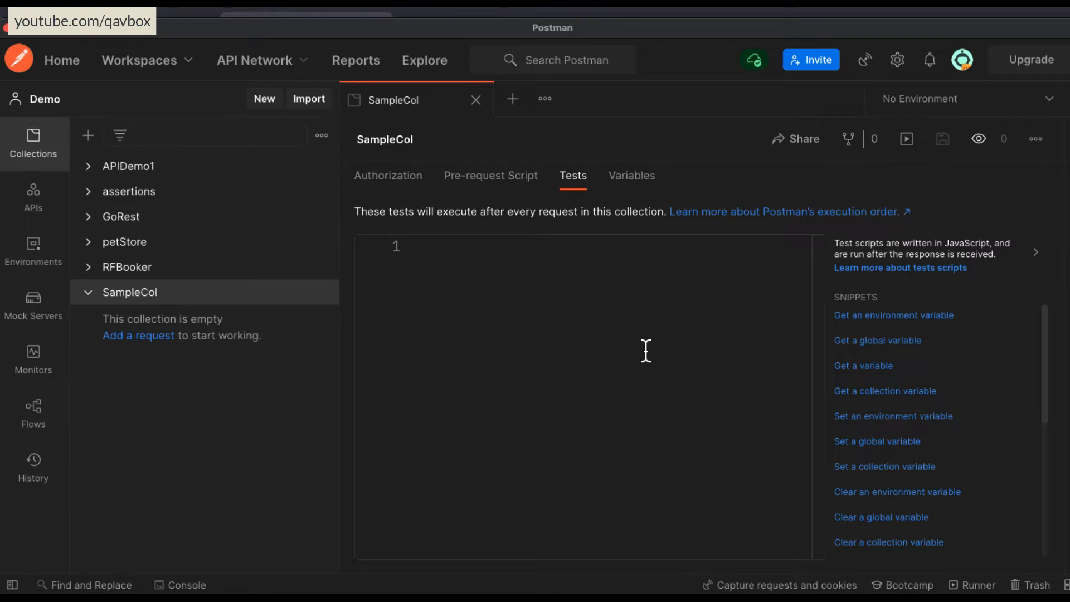
scroll(974, 458, "down", 3)
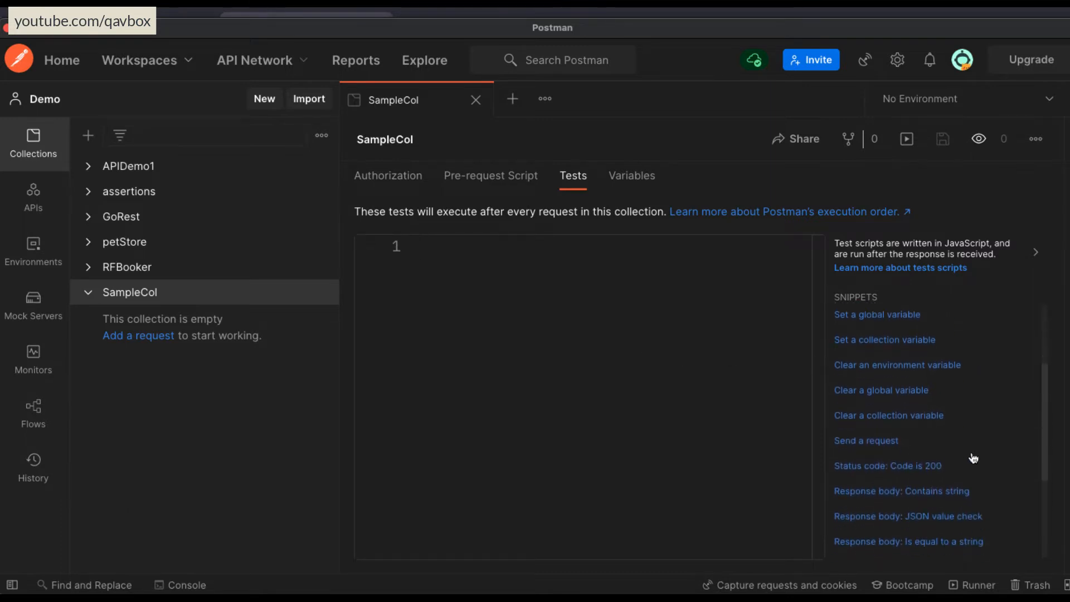
scroll(974, 458, "down", 3)
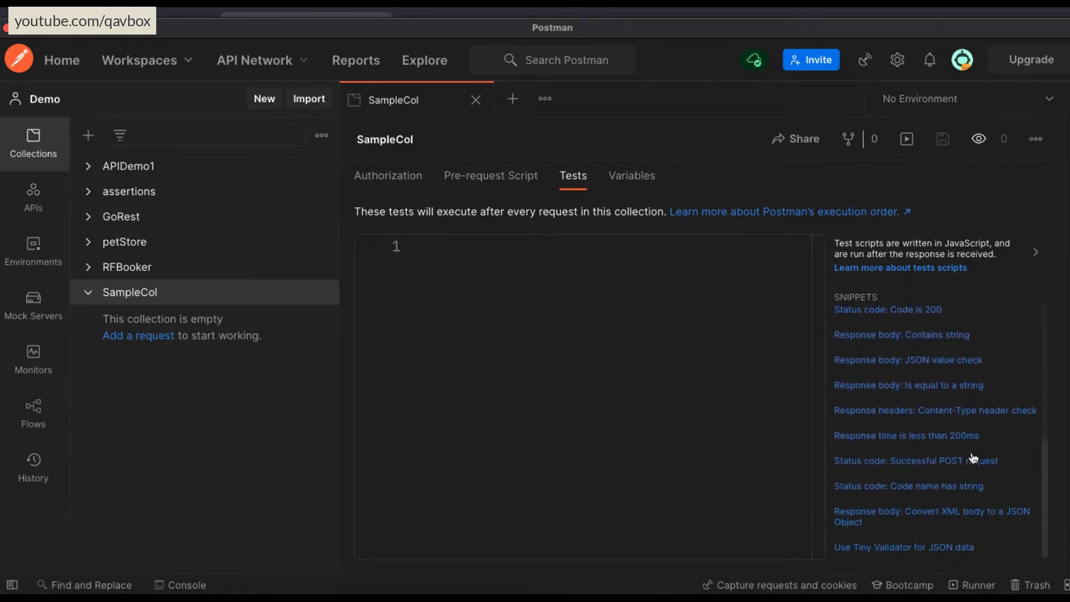
scroll(973, 458, "up", 5)
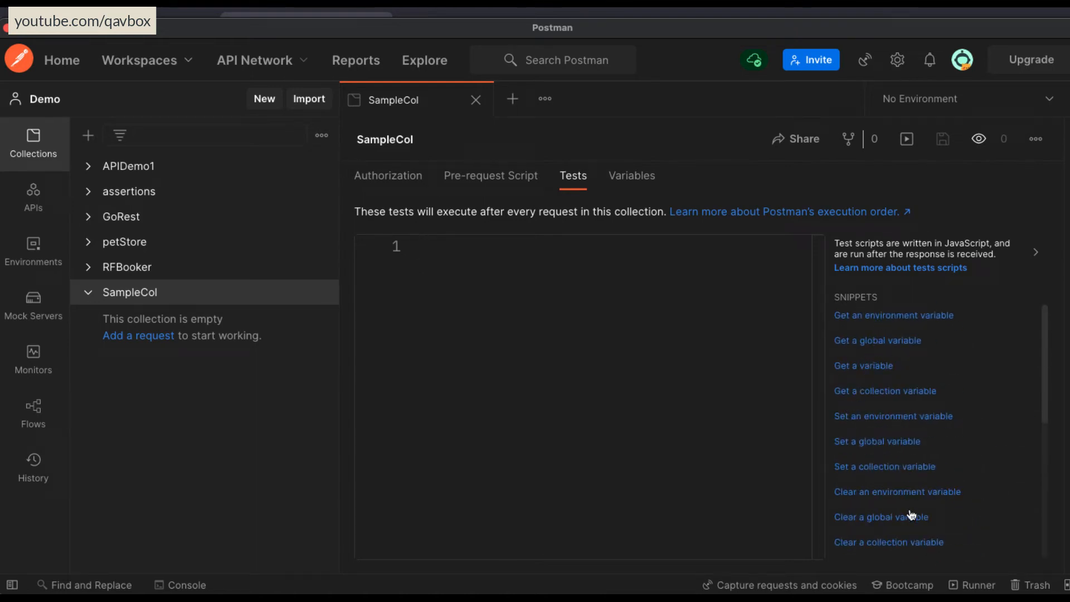
left_click(865, 367)
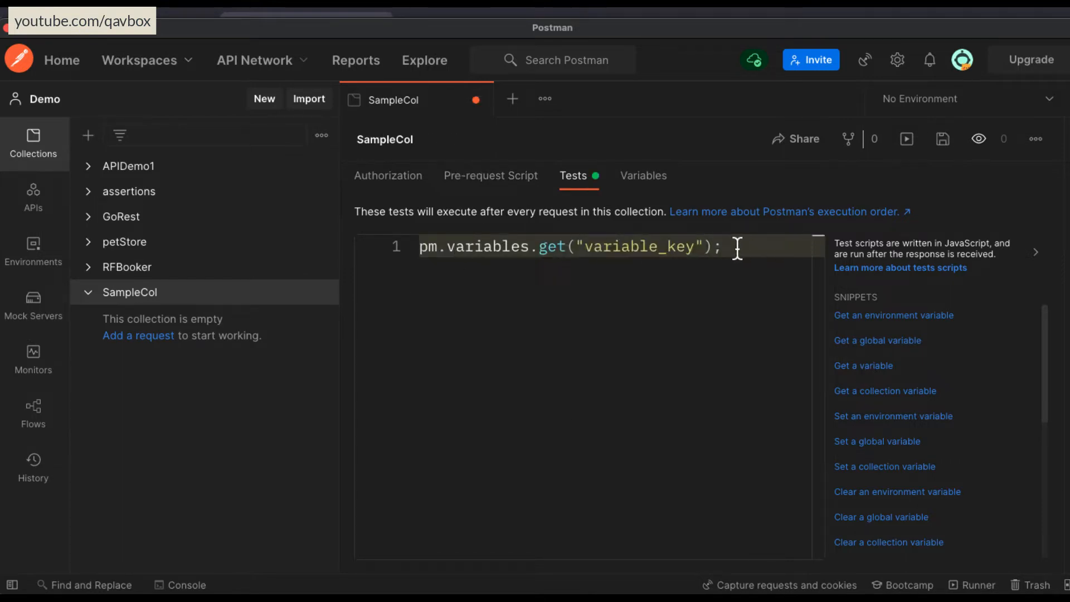
left_click_drag(734, 245, 410, 250)
left_click(564, 246)
Add the "Response body: Is equal to a string" snippet on line 3 of SampleCol's test script, leaving line 2 blank.
scroll(876, 425, "down", 5)
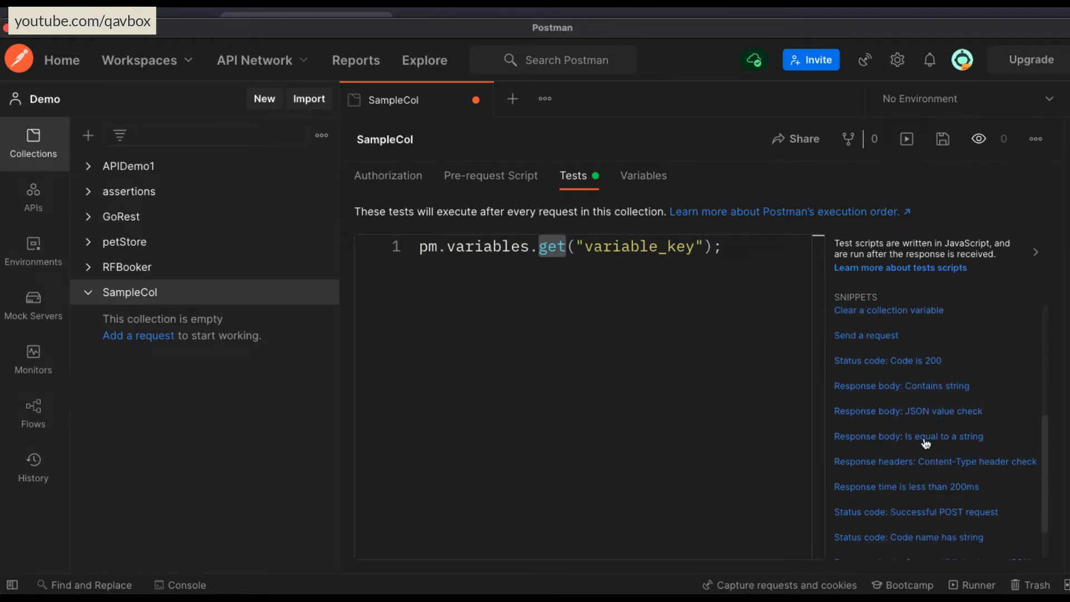
scroll(926, 443, "down", 1)
scroll(926, 443, "down", 1)
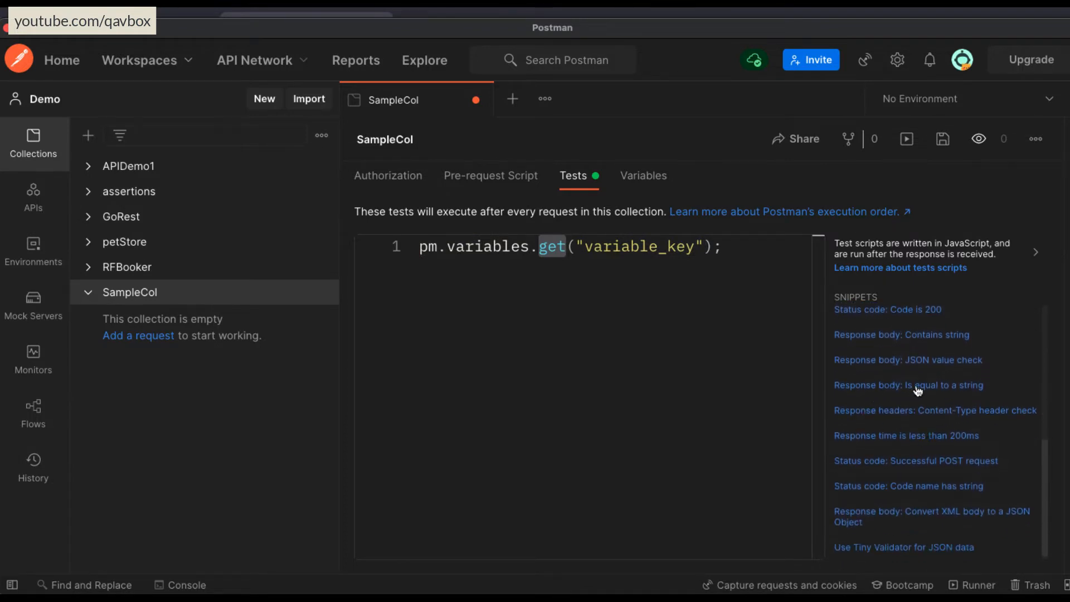
left_click(736, 246)
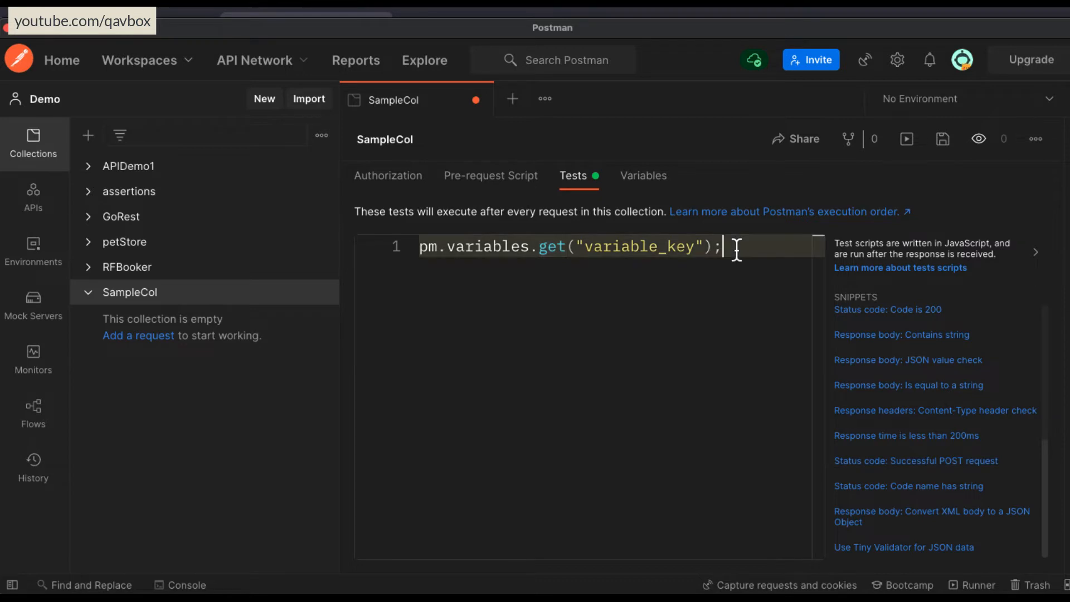
key("Return")
key("Return")
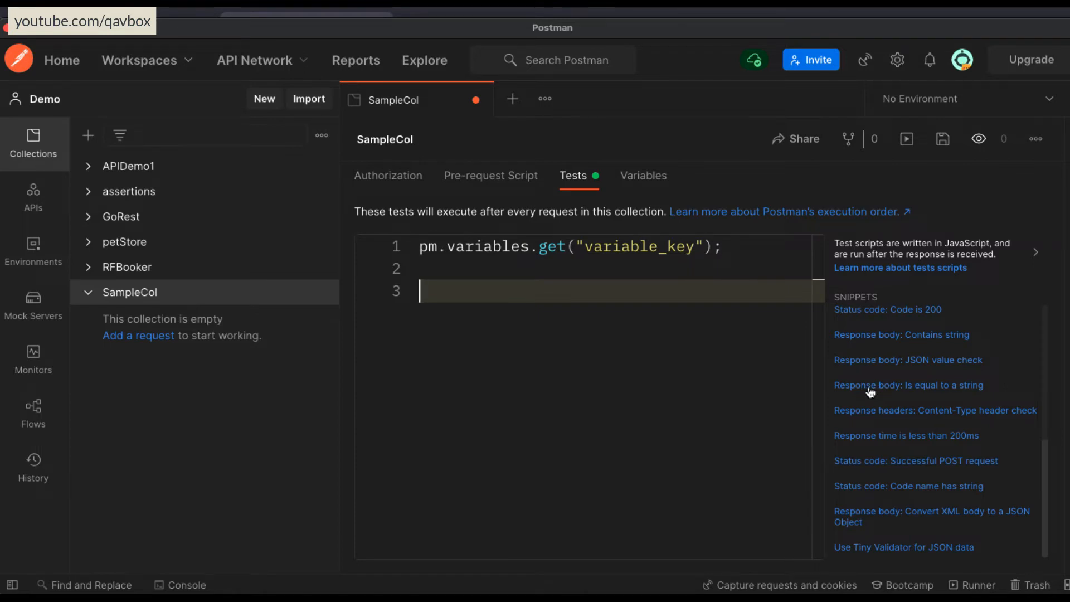
left_click(870, 391)
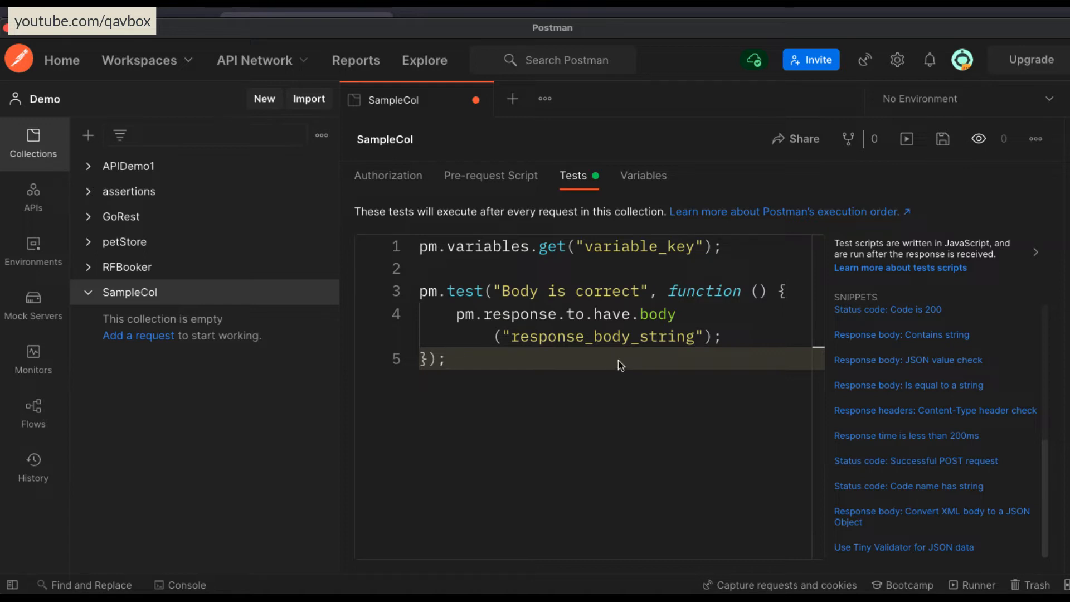
double_click(505, 314)
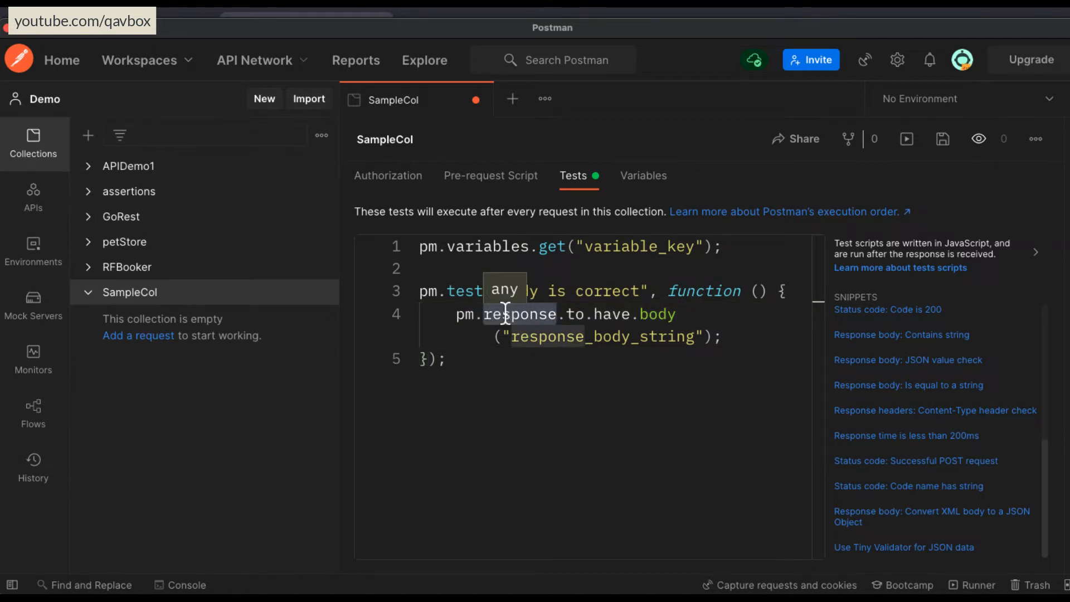
left_click(677, 314)
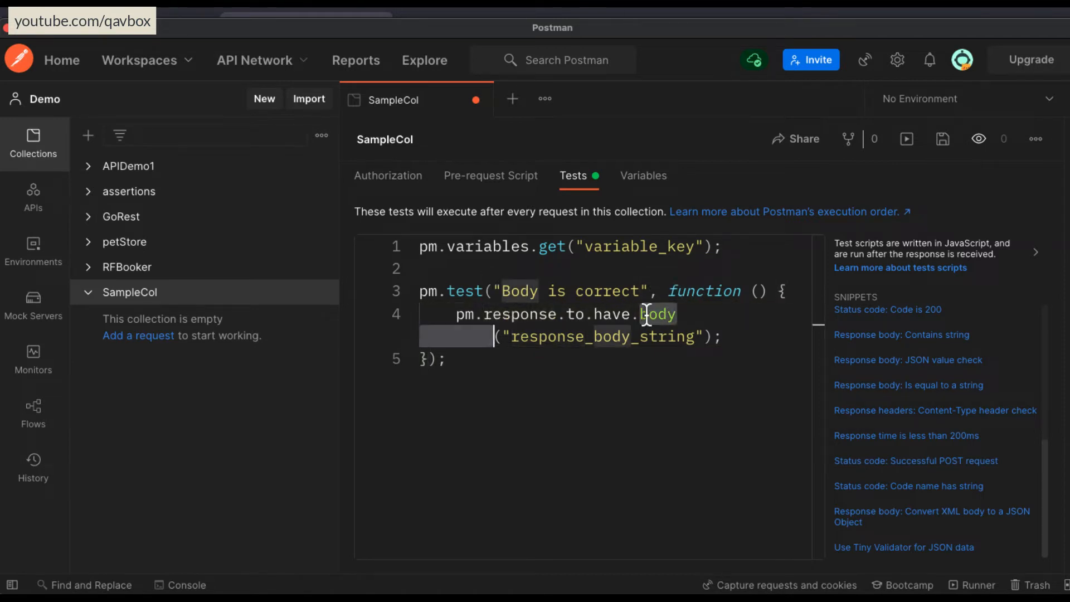
Clear all code from SampleCol's test script and save the collection.
left_click_drag(686, 310, 457, 310)
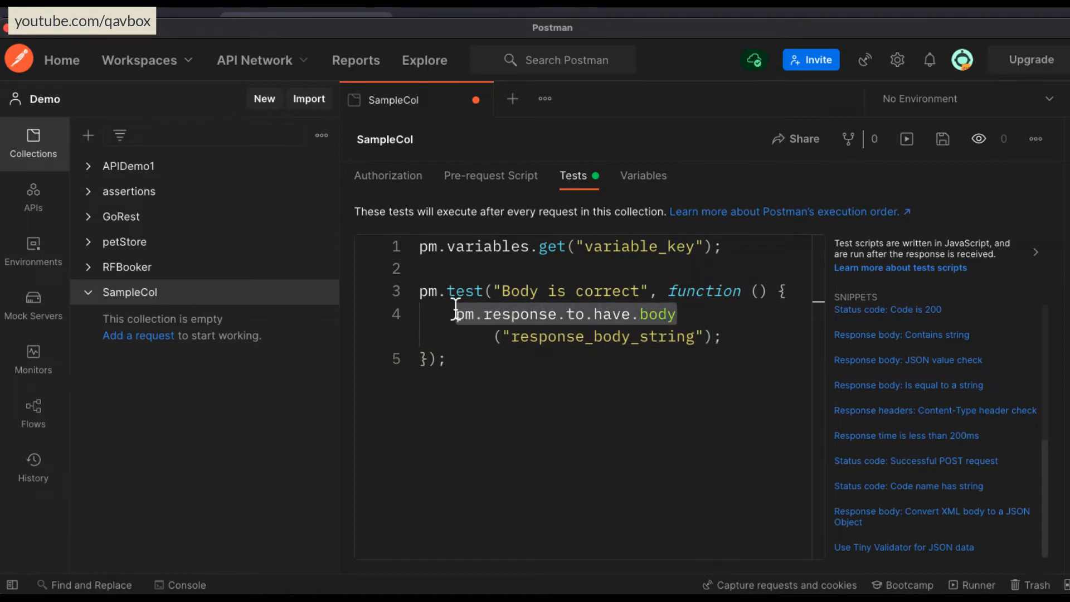
left_click_drag(512, 336, 695, 333)
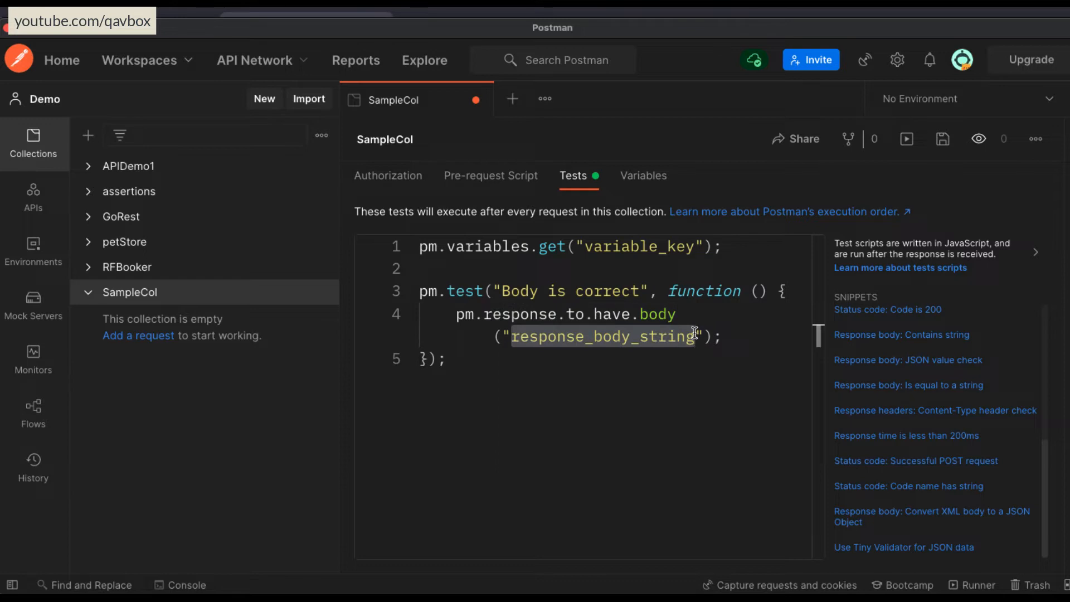
left_click(708, 313)
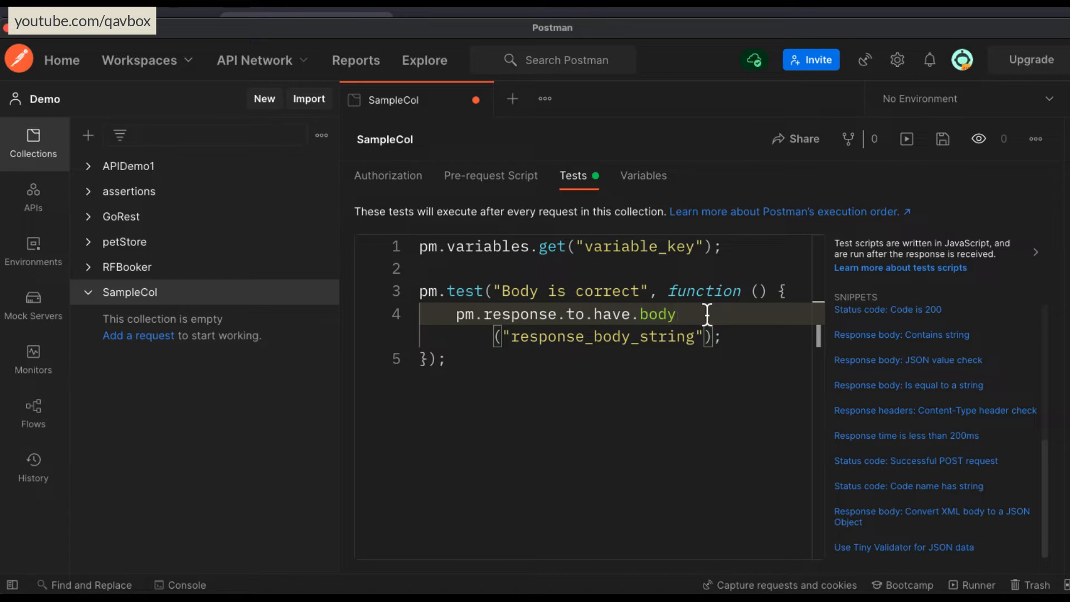
key("ctrl+a")
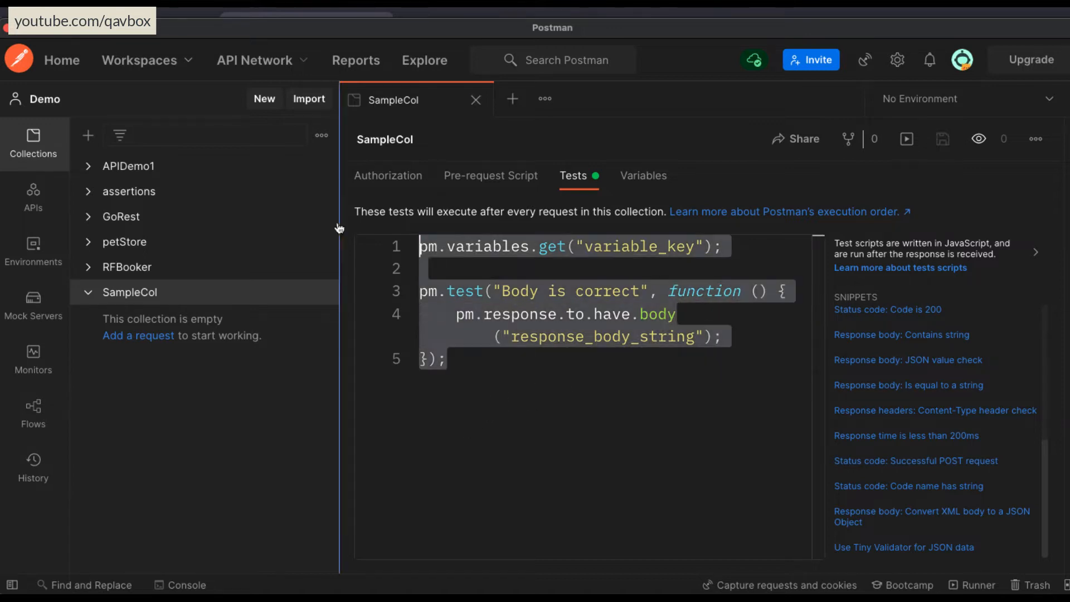
key("BackSpace")
key("ctrl+s")
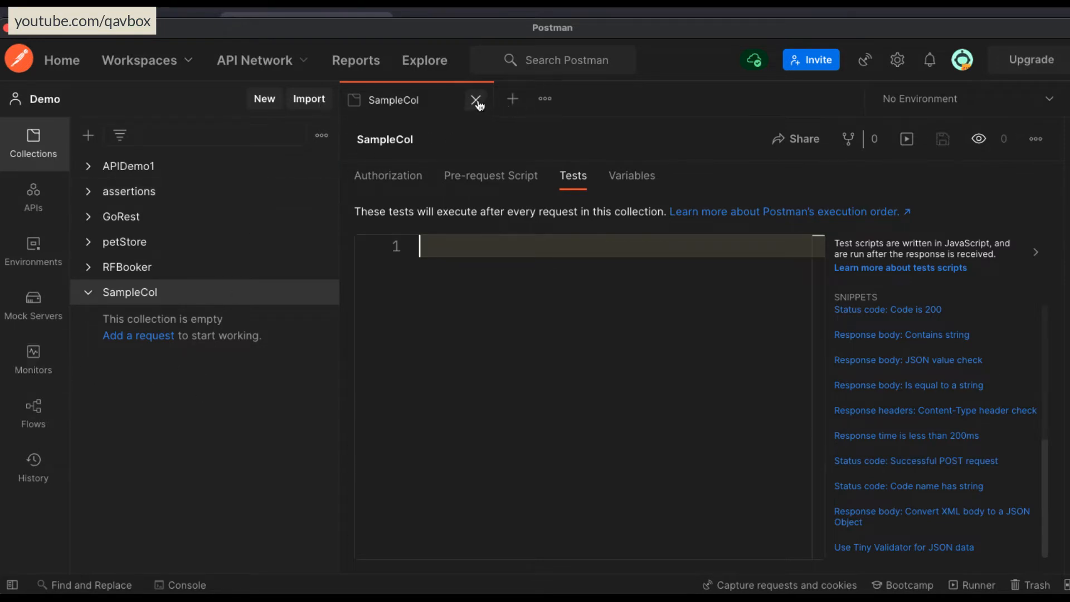
Add a request to SampleCol and rename it as getCall.
left_click(185, 303)
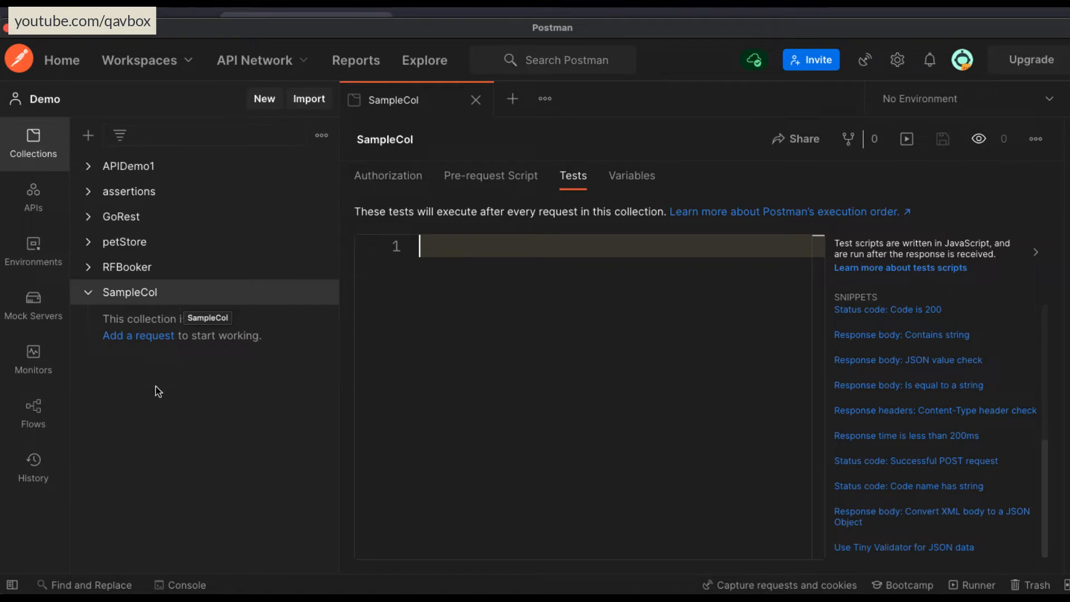
left_click(155, 338)
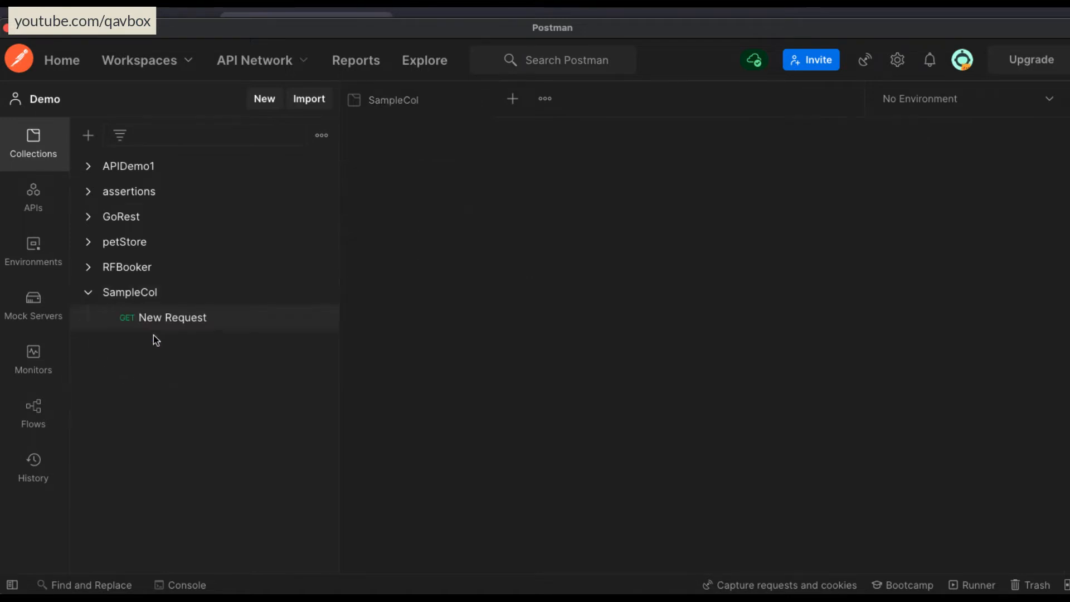
left_click_drag(338, 344, 240, 330)
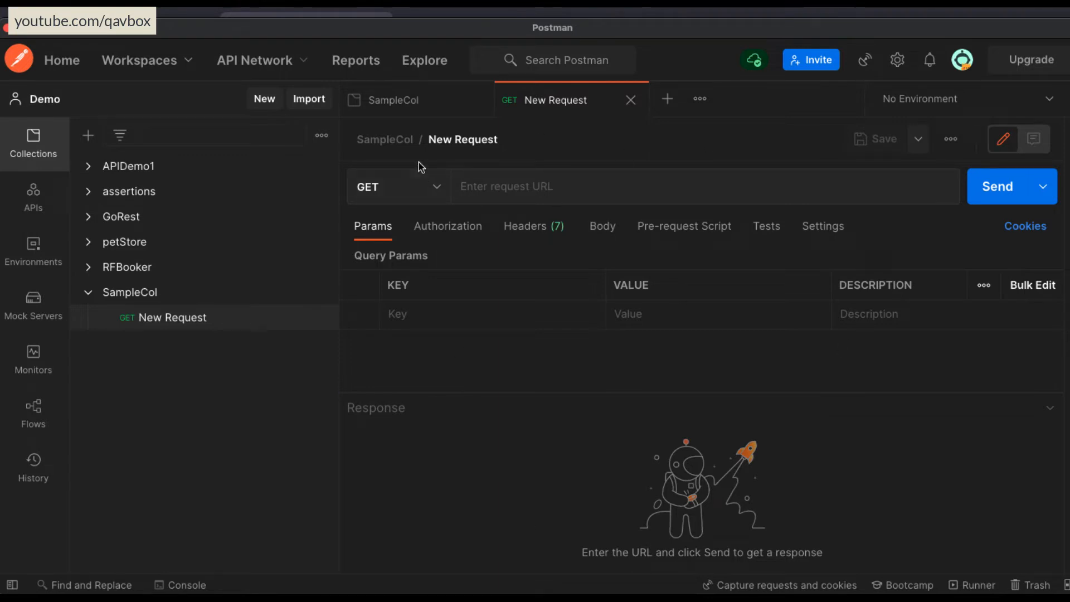
left_click(506, 138)
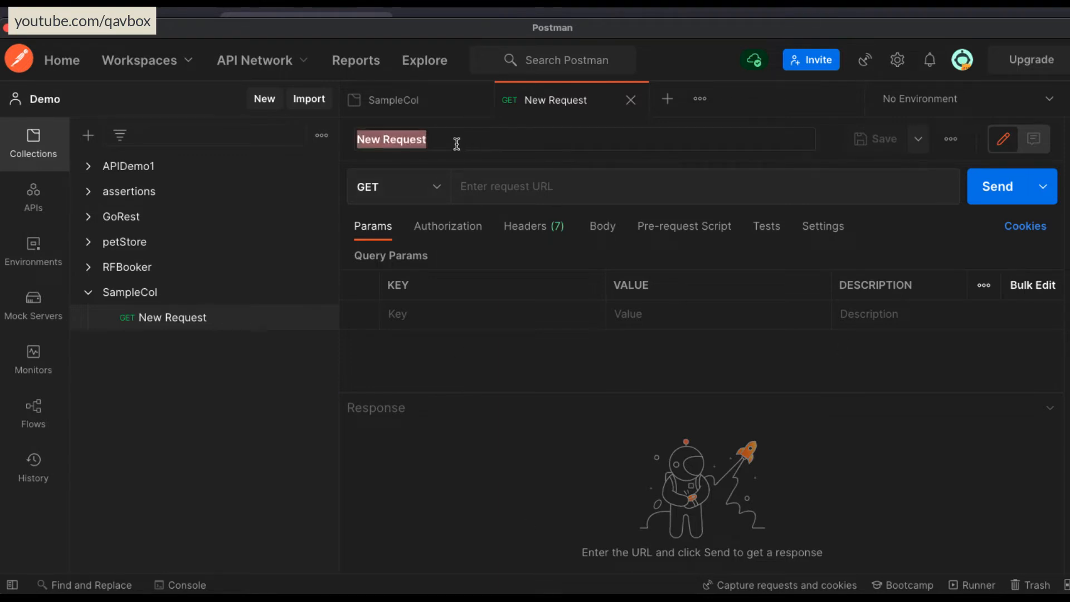
type("getCall")
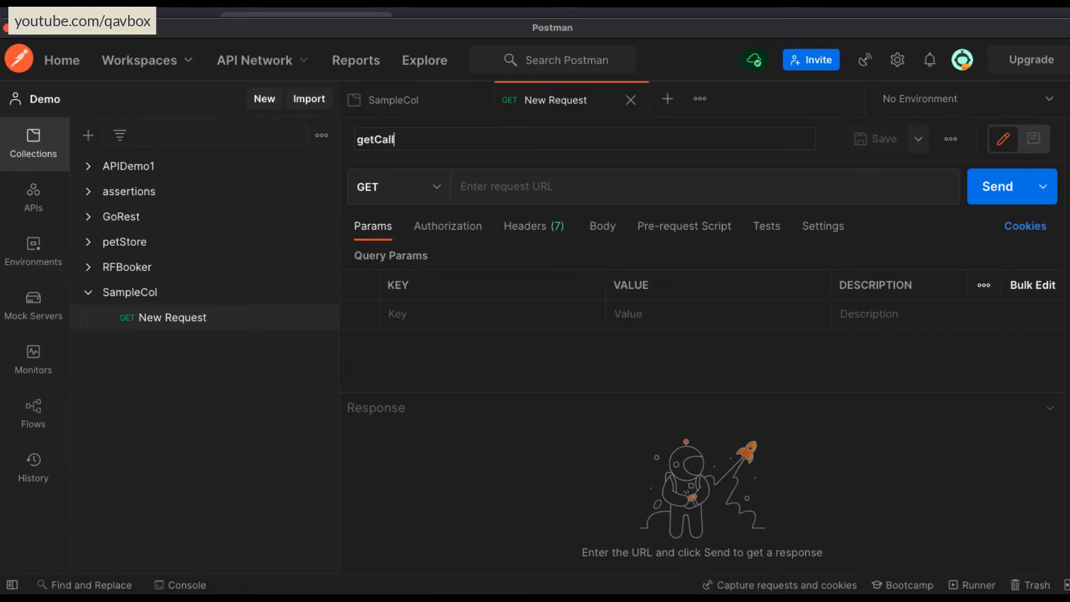
key("Return")
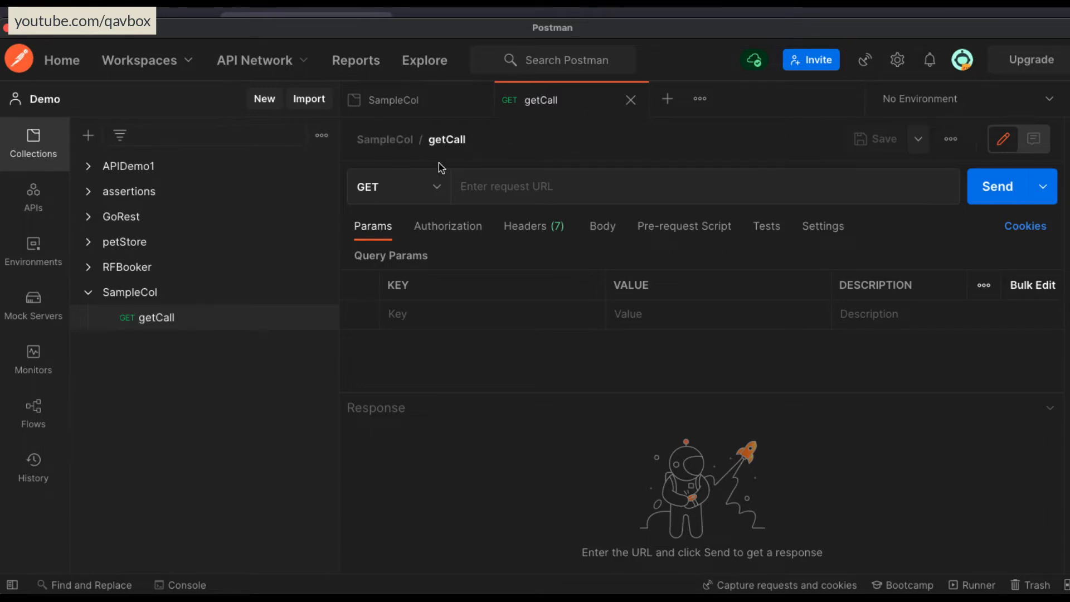
Examine getCall's available HTTP methods, keeping GET, and its request URL and query parameter fields.
left_click(421, 188)
scroll(440, 315, "down", 2)
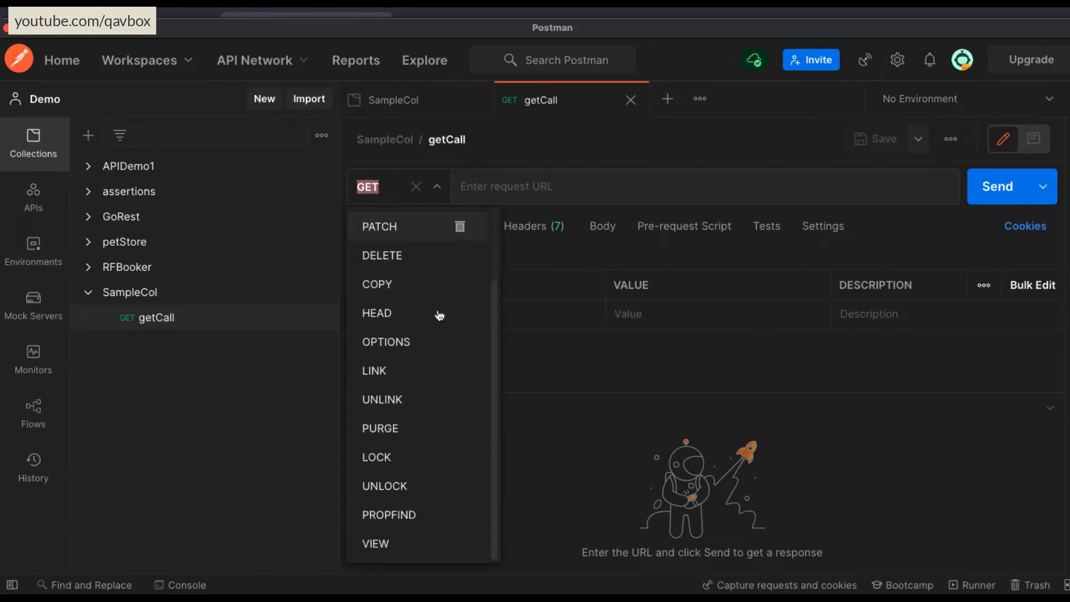
scroll(439, 316, "up", 2)
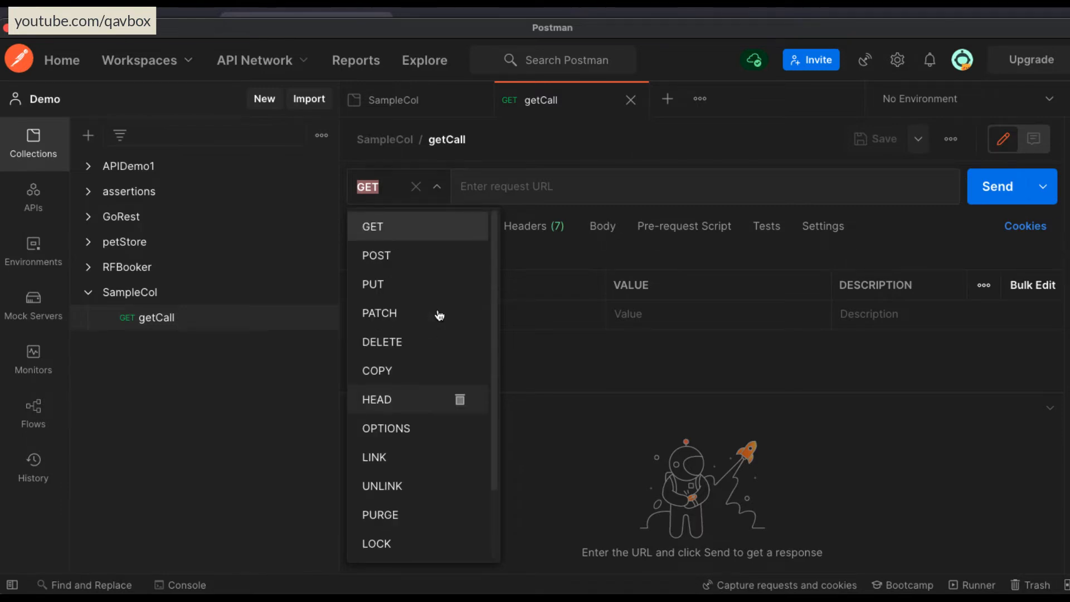
scroll(439, 316, "down", 2)
scroll(437, 311, "up", 2)
left_click(383, 234)
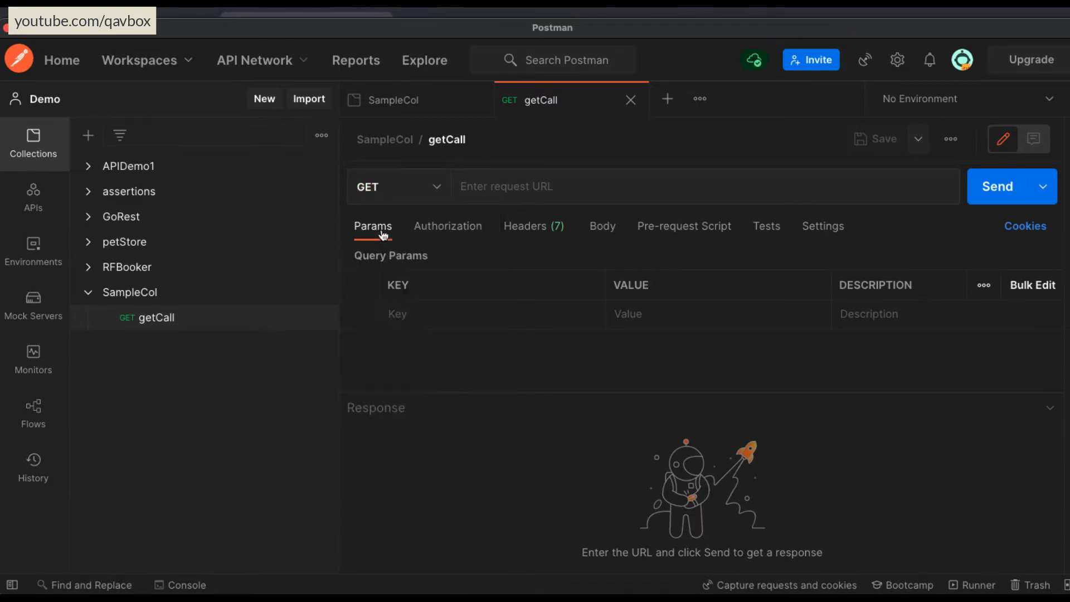
left_click(583, 187)
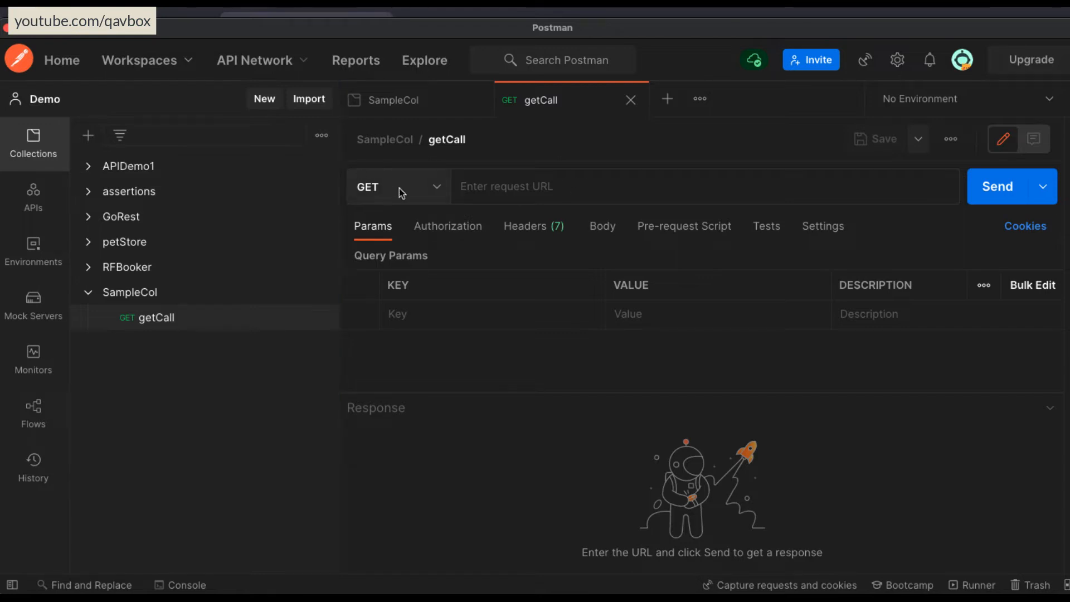
left_click(574, 186)
left_click(425, 318)
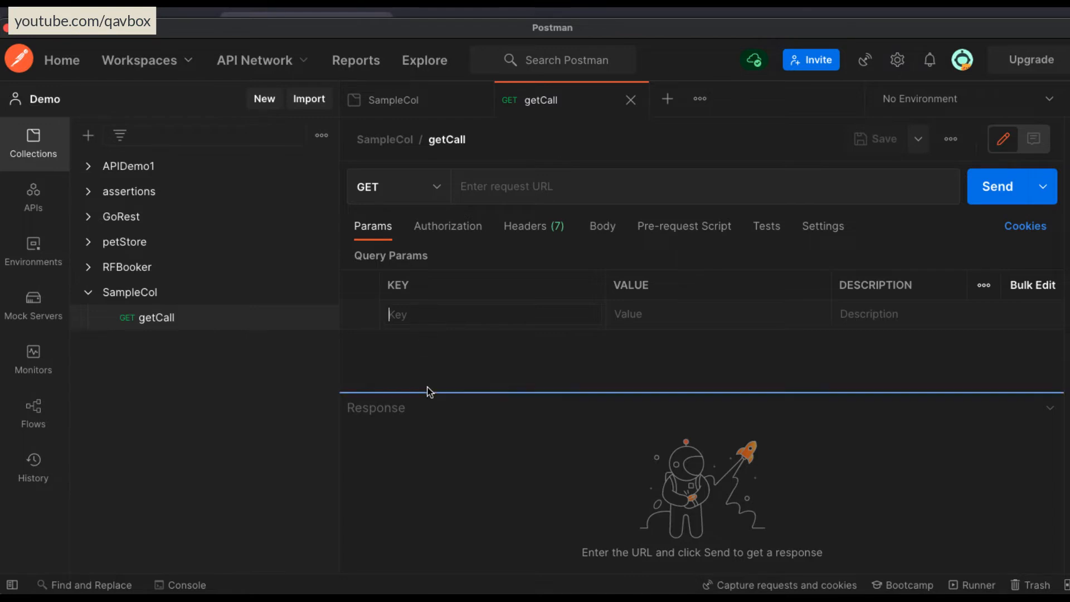
left_click(555, 190)
Examine the authorization types available for getCall, leaving the type inherited from the parent collection.
left_click(446, 228)
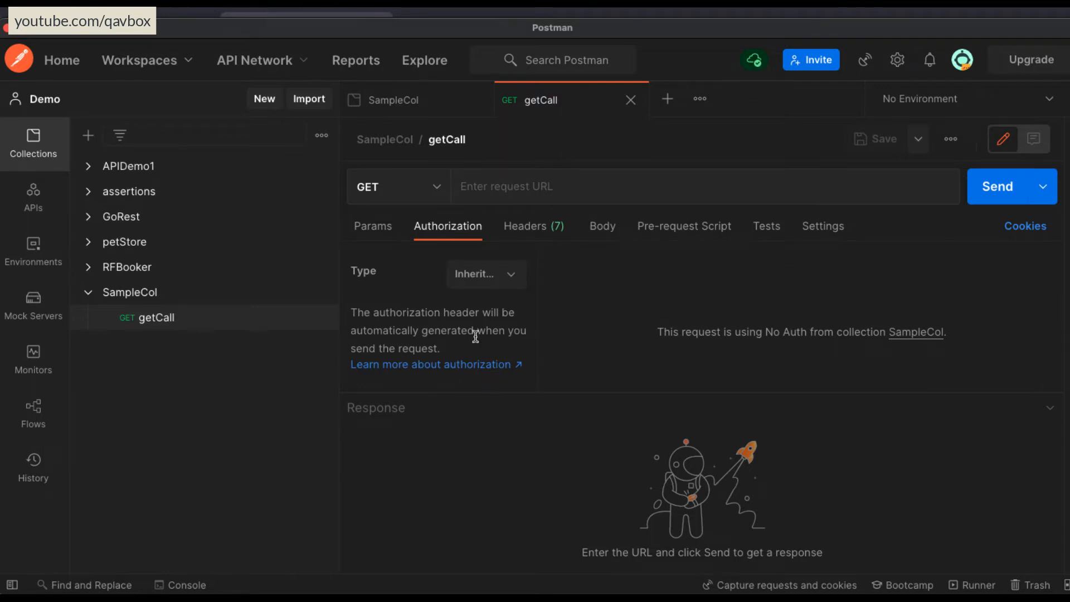
left_click(509, 274)
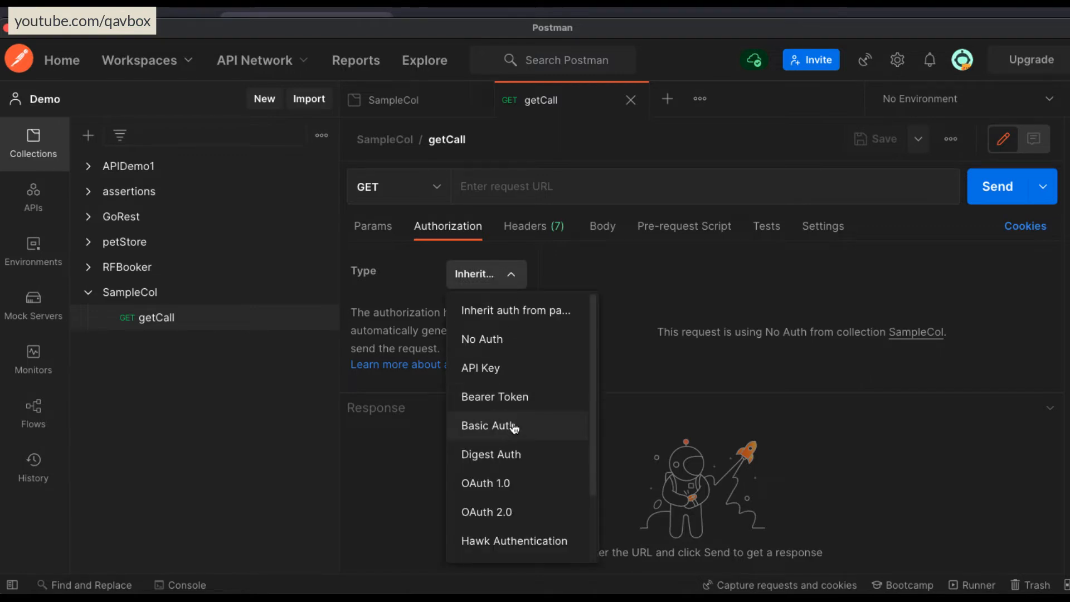
scroll(511, 424, "down", 1)
scroll(501, 384, "up", 1)
scroll(494, 427, "down", 2)
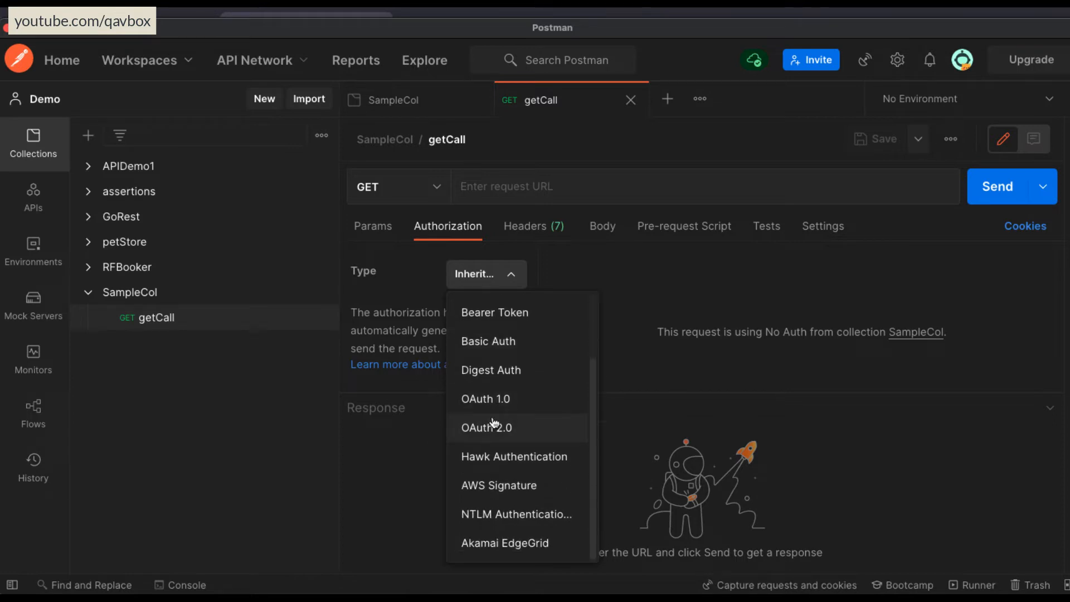
scroll(494, 423, "up", 2)
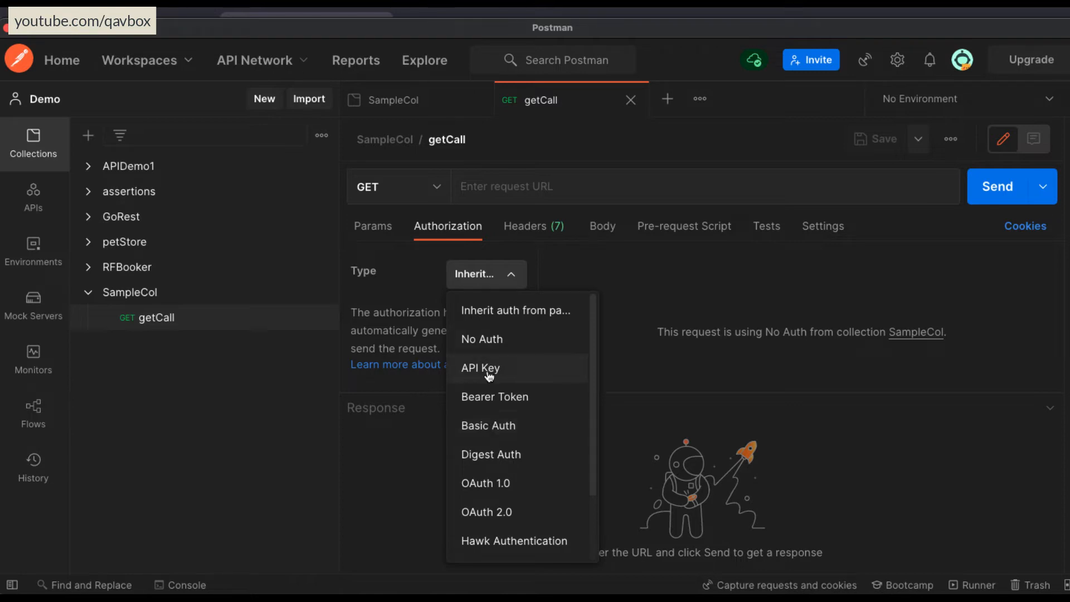
scroll(470, 426, "down", 3)
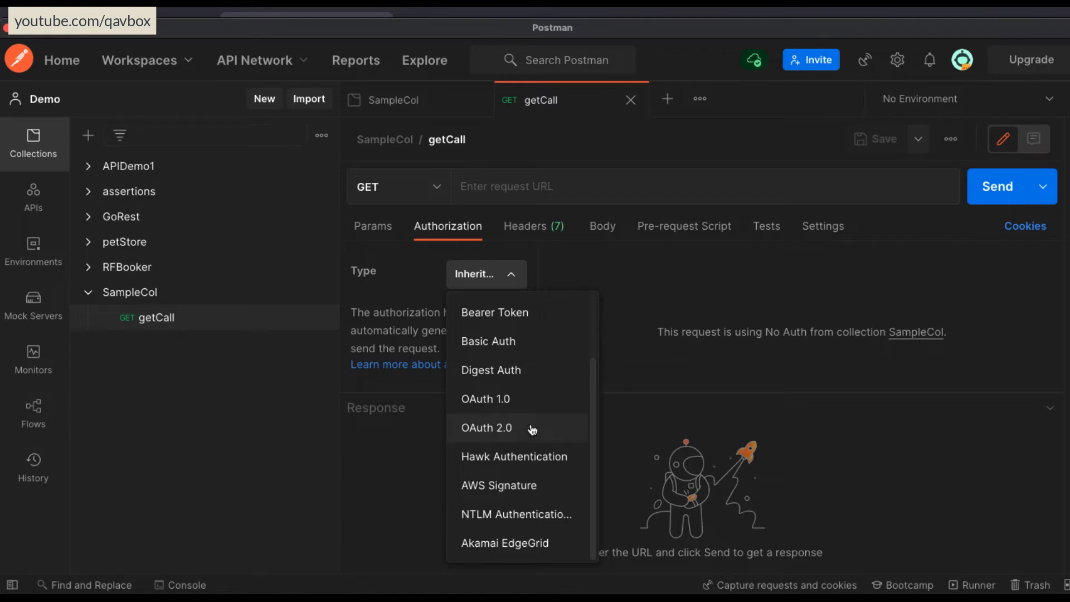
left_click(392, 453)
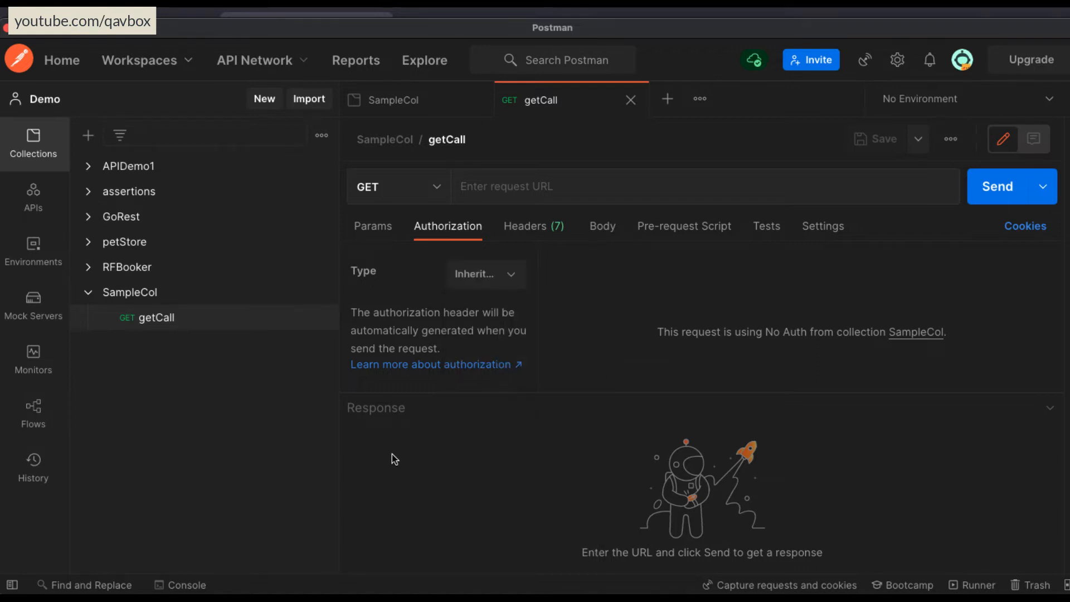
Add an Accept header with the value application/json to getCall.
left_click(529, 231)
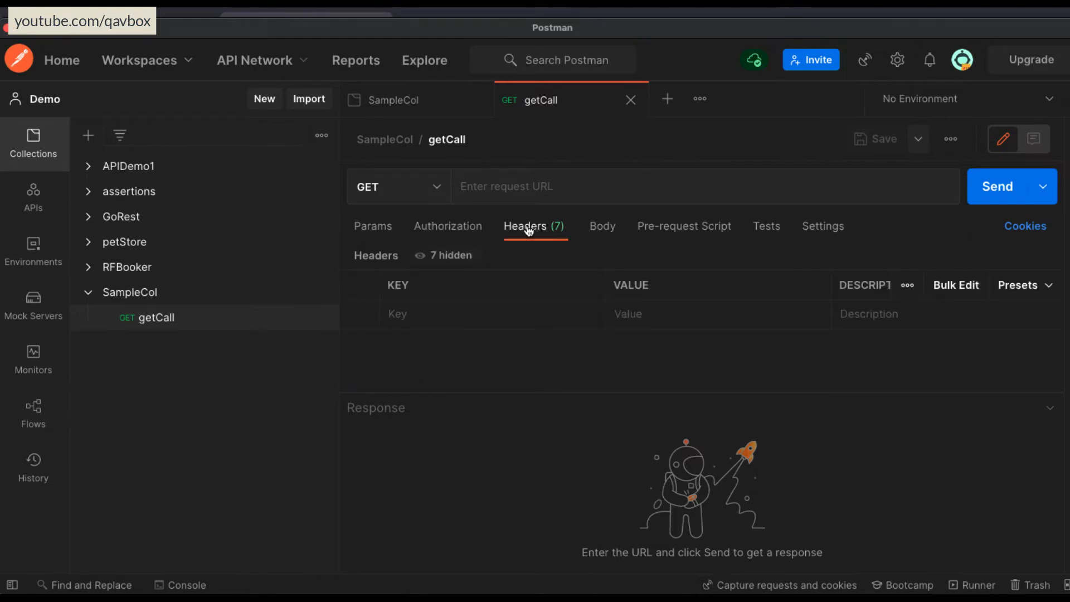
left_click(494, 318)
type("Accept")
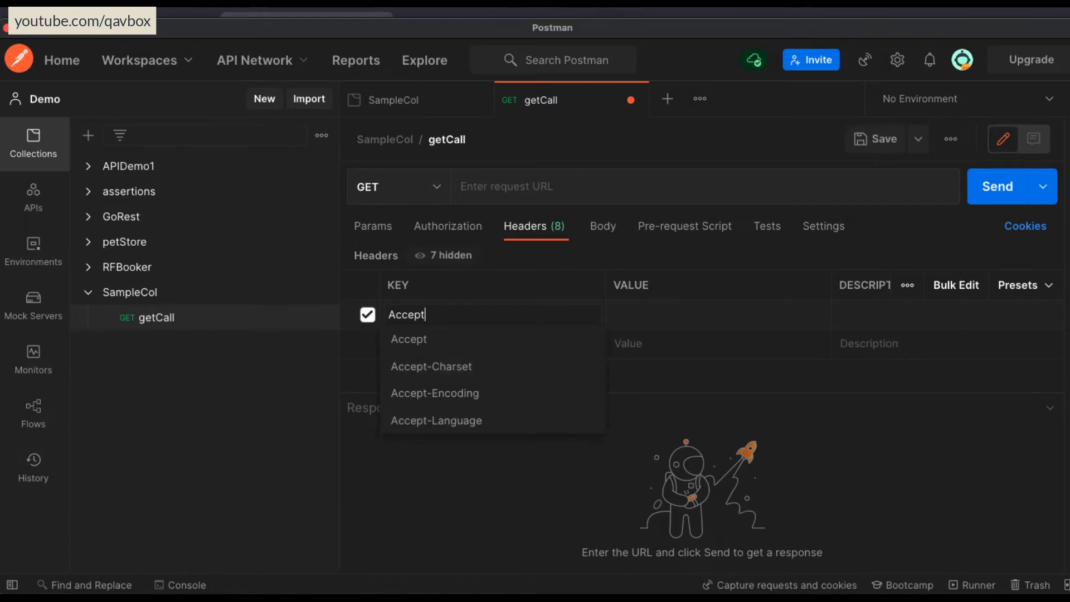
key("Return")
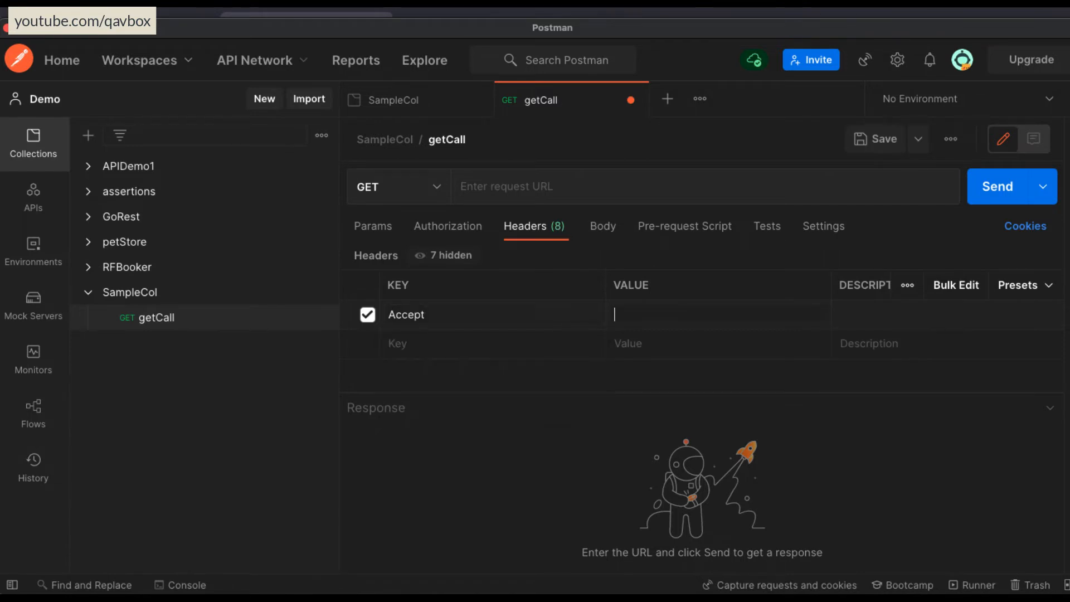
type("applica")
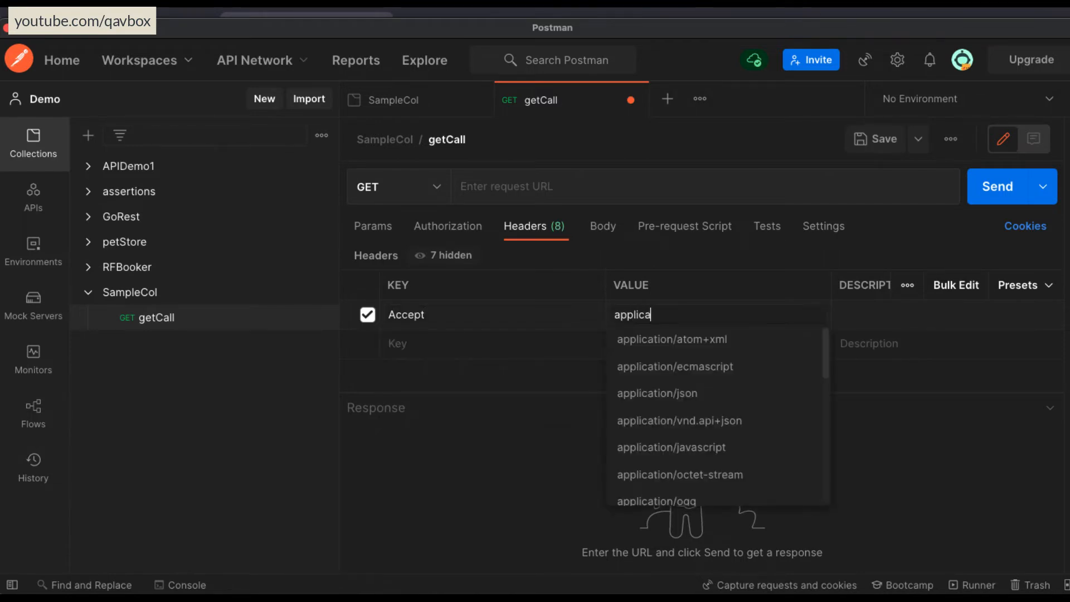
key("Down")
key("Down")
key("Down")
key("Return")
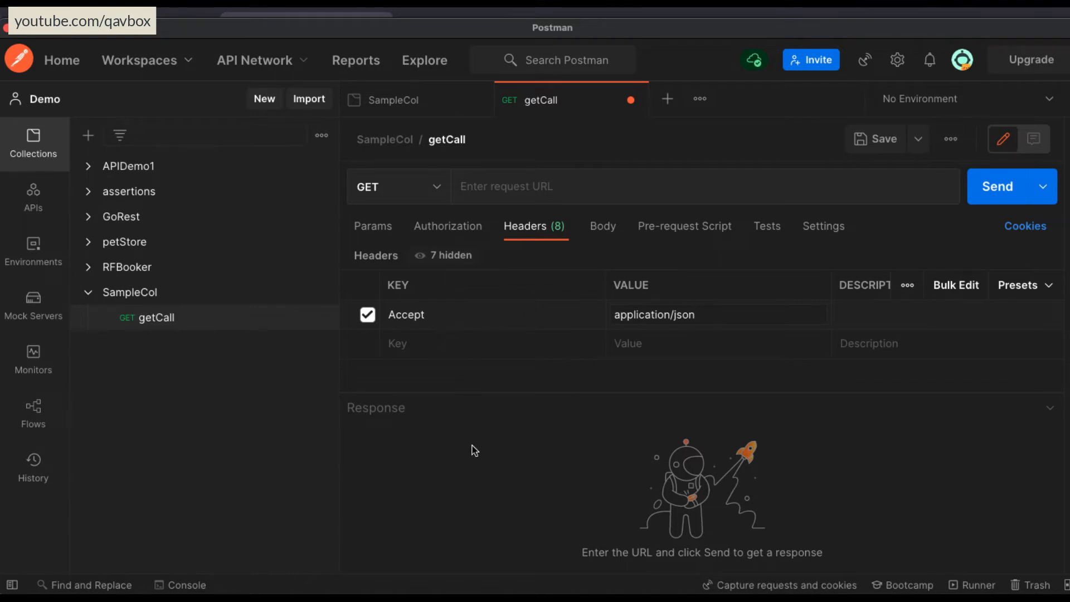
Set getCall's request body to raw with the JSON format and enlarge the body editor.
left_click(600, 226)
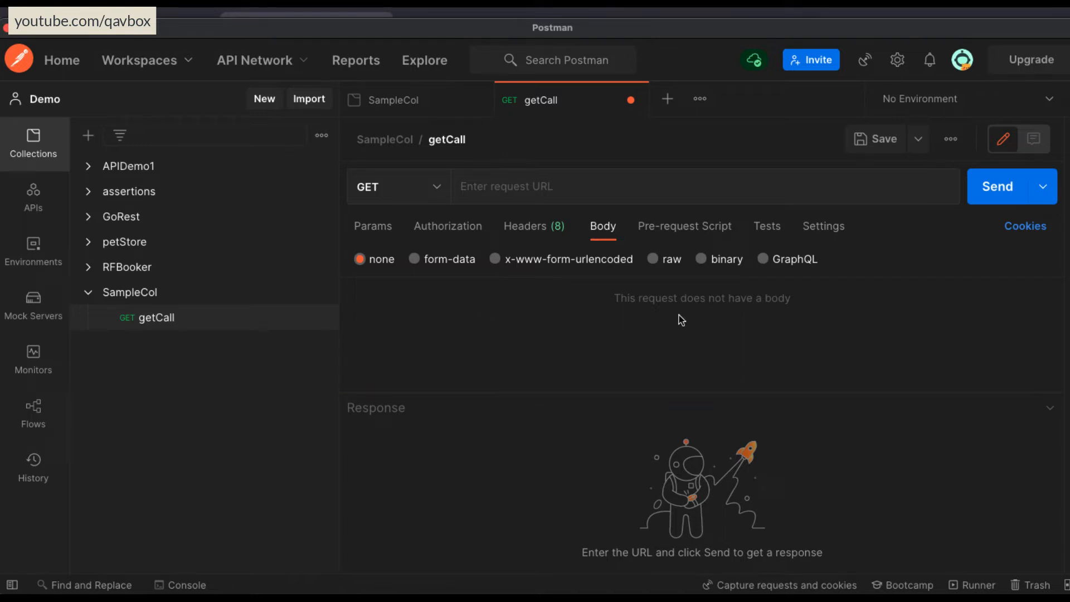
left_click(653, 259)
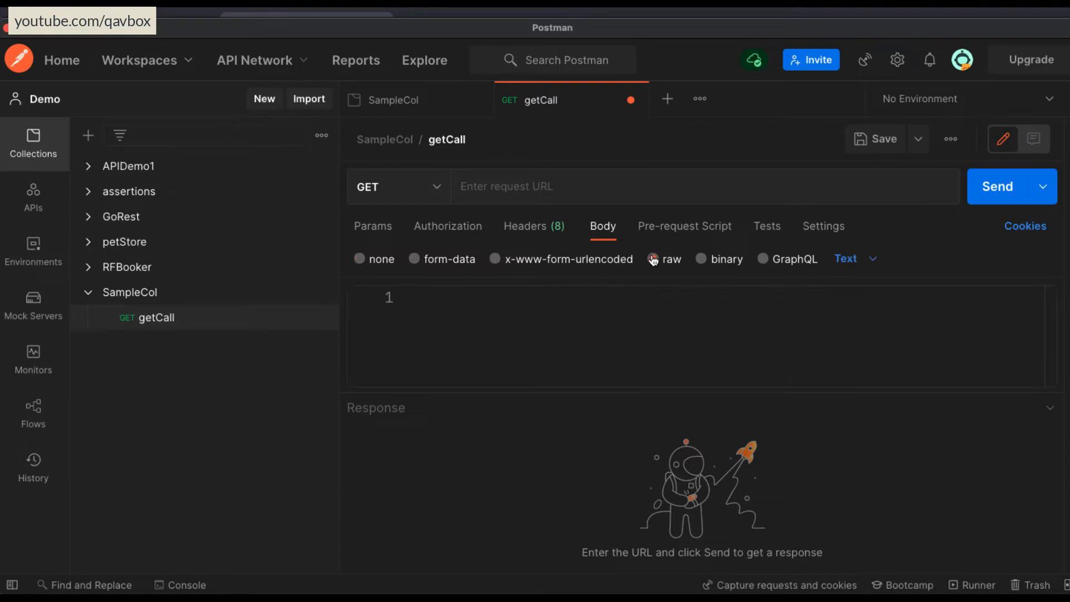
left_click(847, 258)
left_click(868, 346)
left_click_drag(523, 392, 515, 476)
left_click(521, 351)
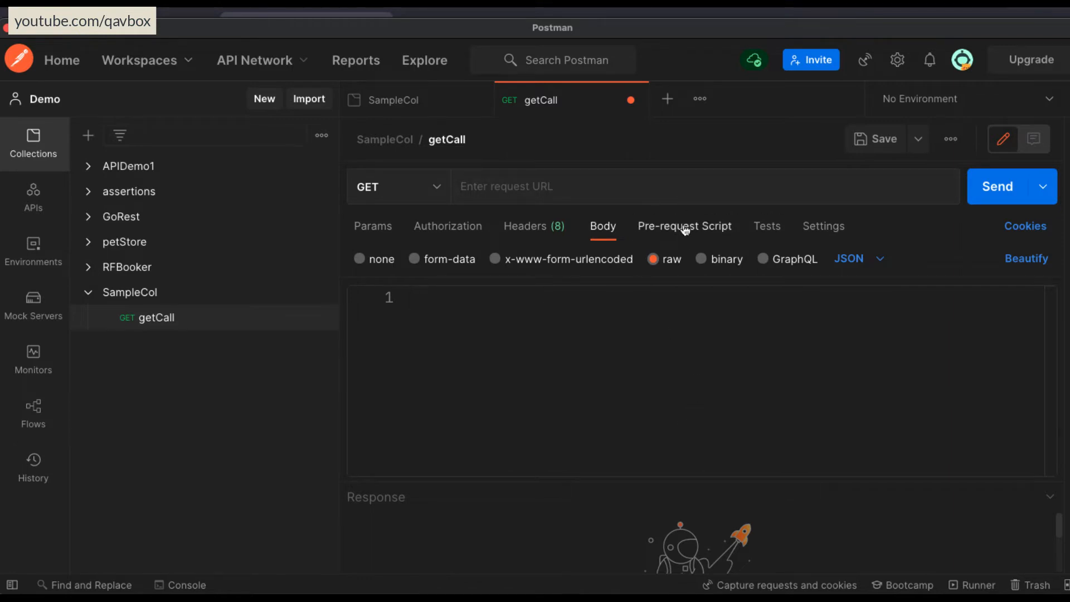
Examine getCall's pre-request script and tests sections, comparing them with SampleCol's collection variables.
left_click(685, 229)
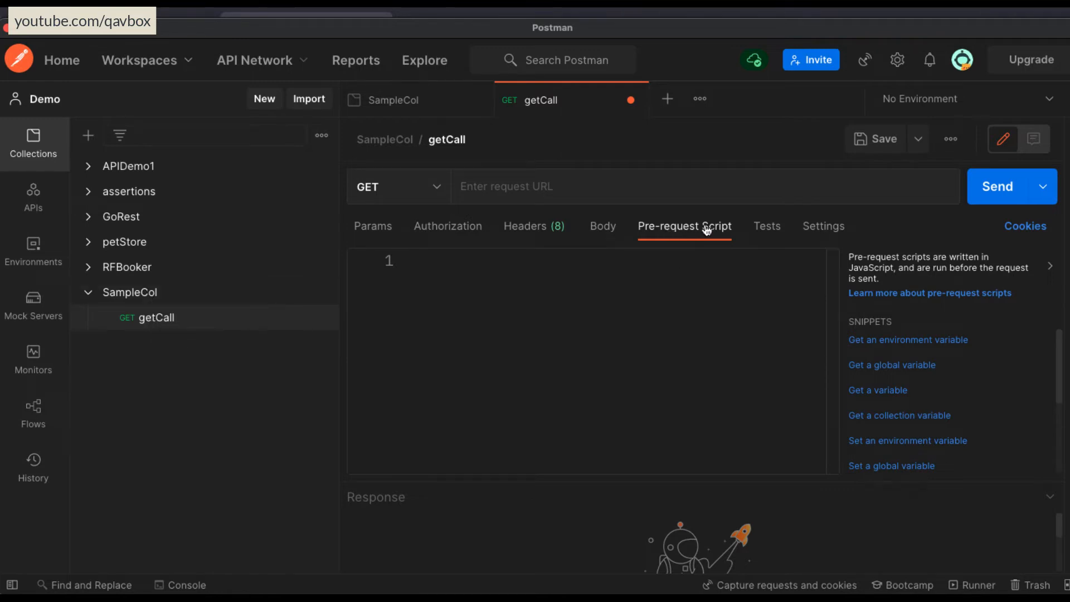
left_click(768, 227)
left_click(686, 228)
left_click(768, 229)
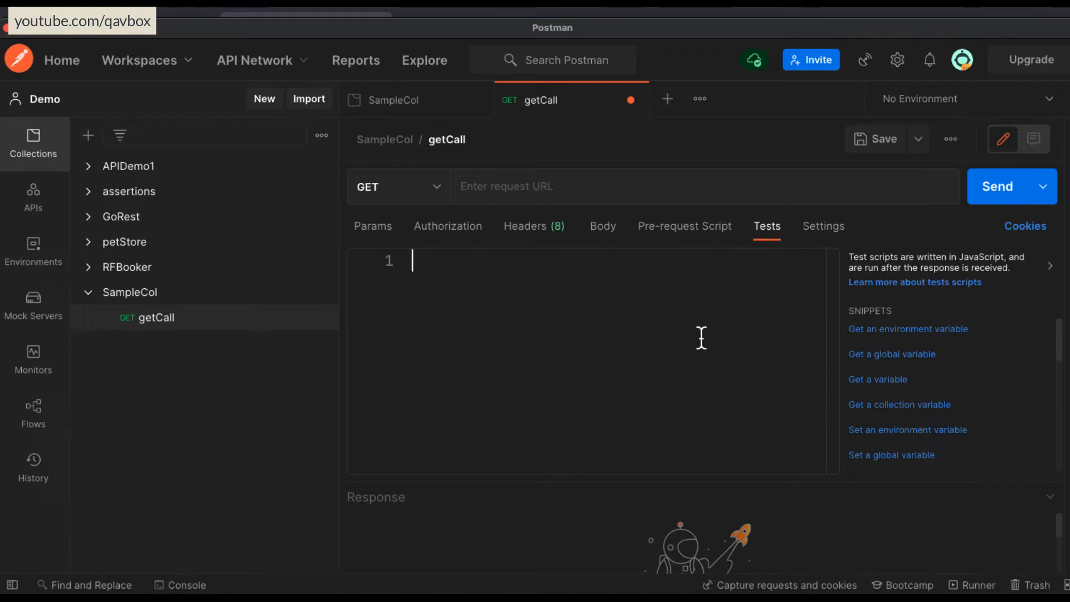
left_click(206, 291)
left_click(629, 174)
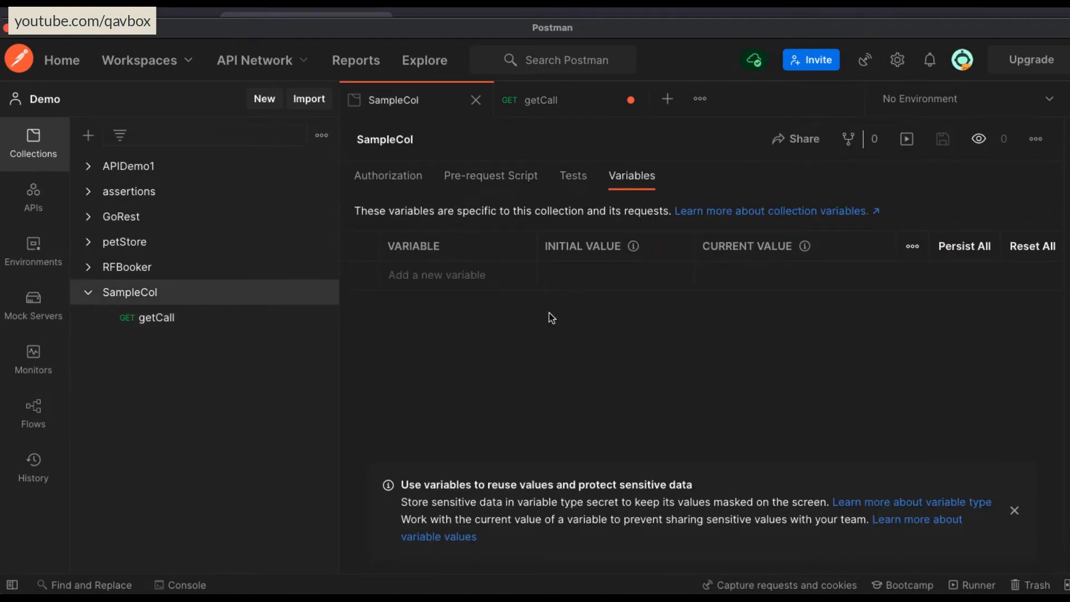
left_click(185, 318)
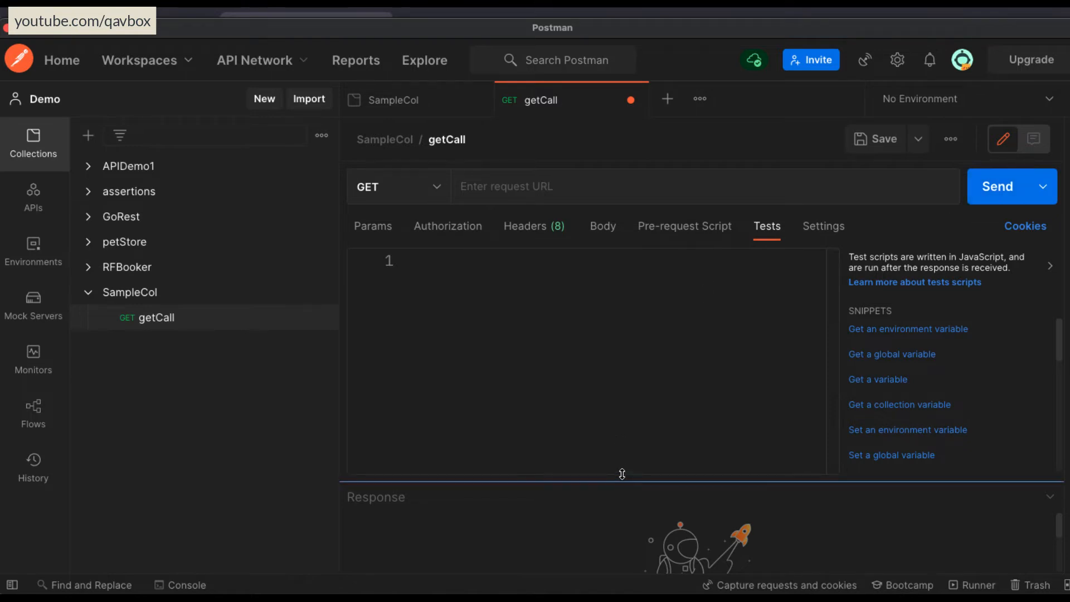
Enlarge getCall's response area by shrinking the test script editor, keeping GET as the method.
left_click_drag(621, 475, 650, 341)
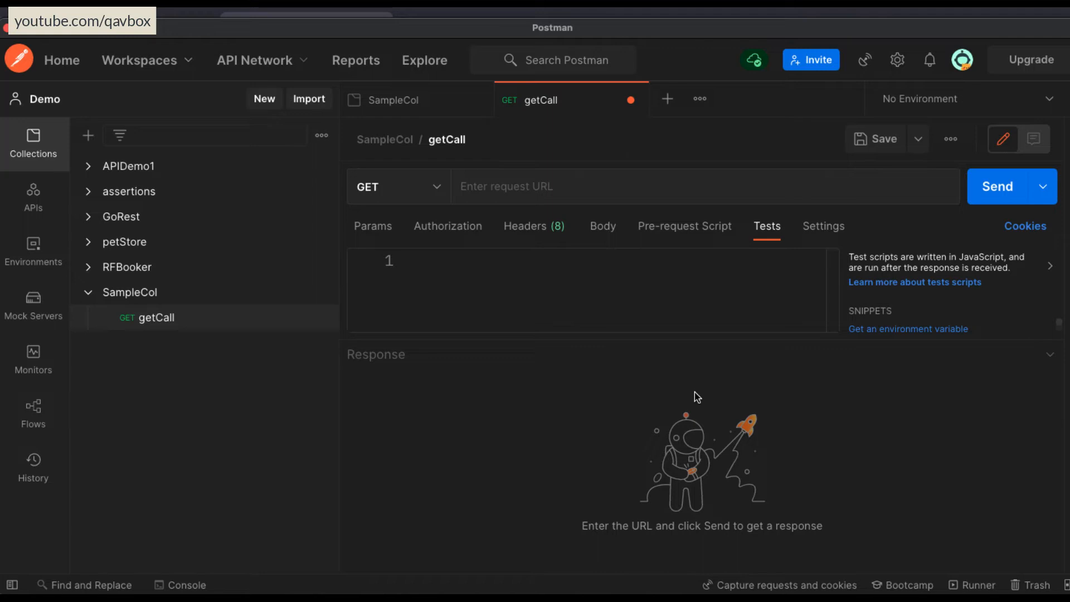
left_click(420, 181)
left_click(580, 318)
Add a POST request named postEntity to the SampleCol collection and save it.
left_click(322, 294)
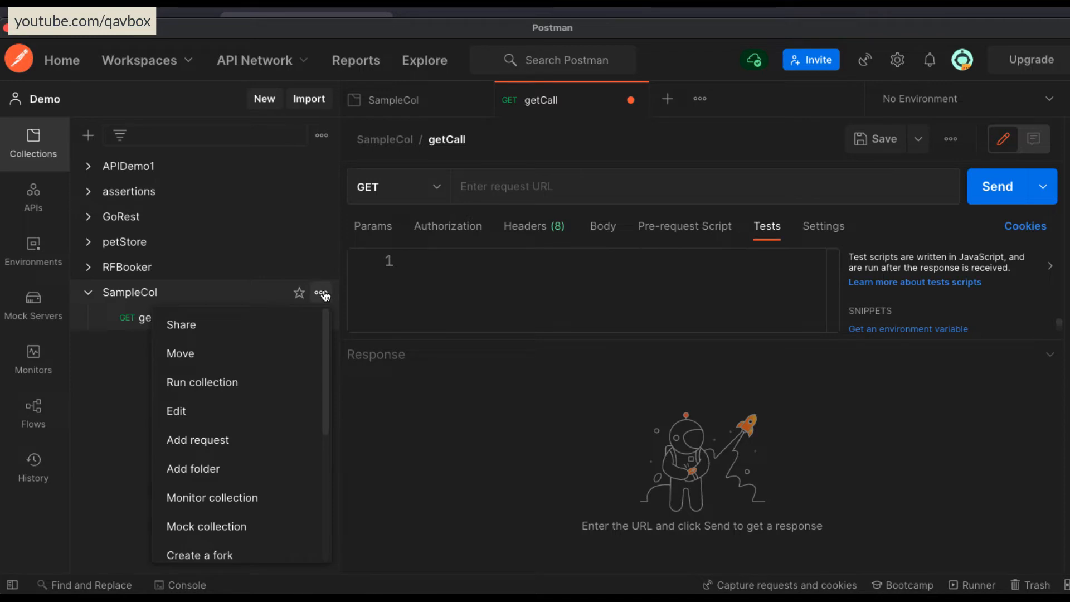
left_click(268, 444)
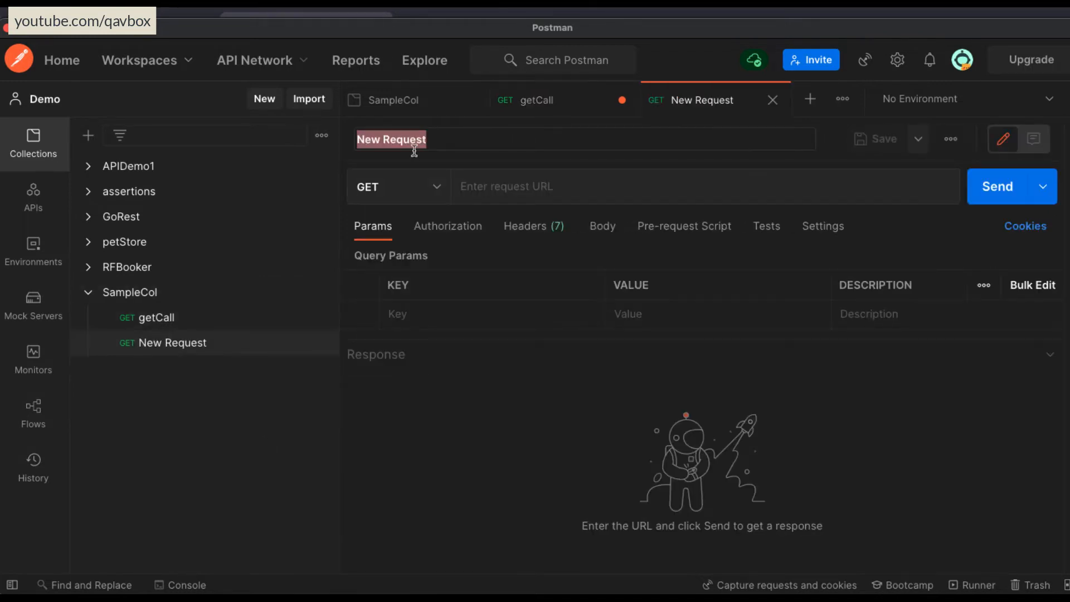
type("post")
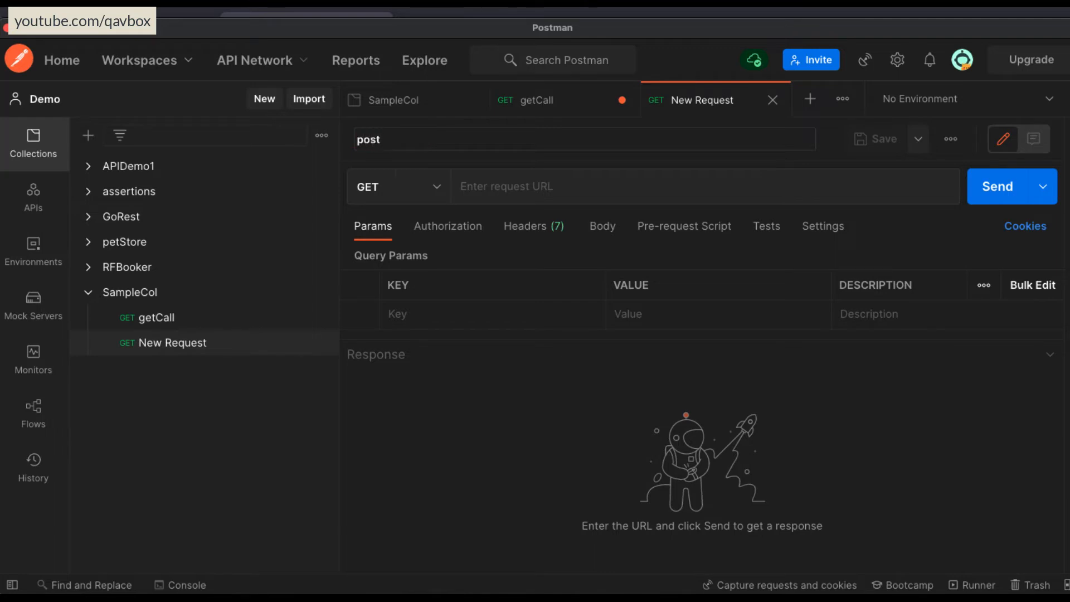
type("Entity")
key("Return")
left_click(387, 190)
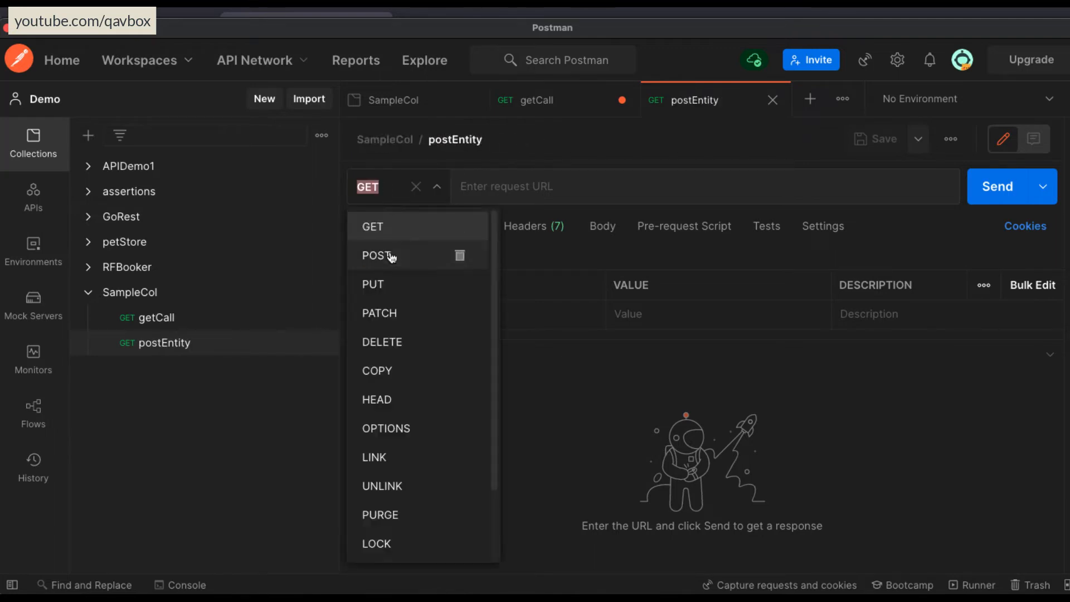
left_click(393, 258)
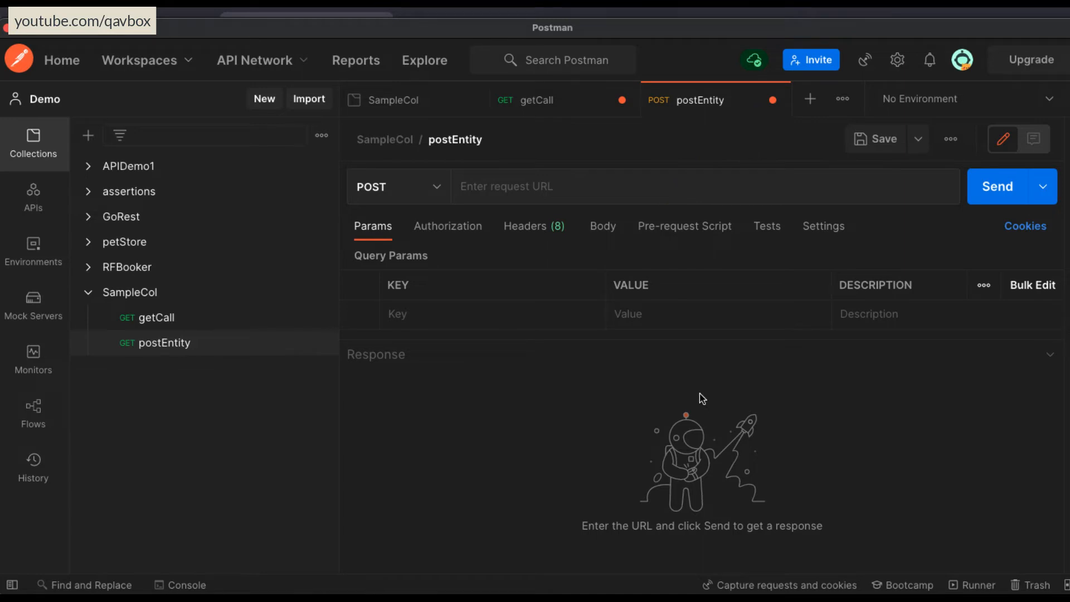
key("ctrl+s")
Save the pending changes to getCall and close all open request and collection tabs.
left_click(532, 101)
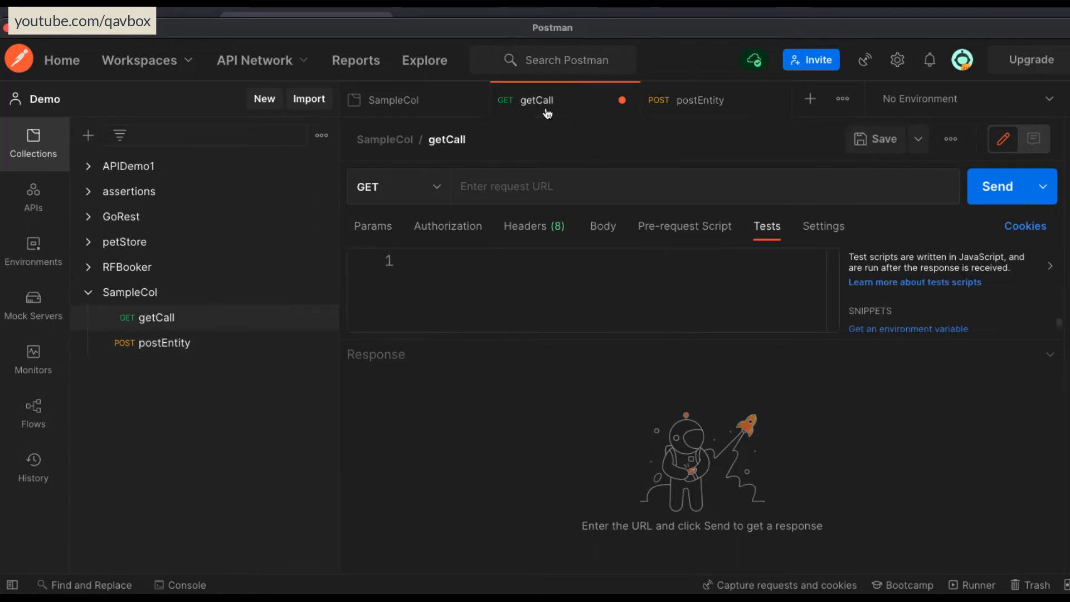
key("ctrl+s")
right_click(533, 100)
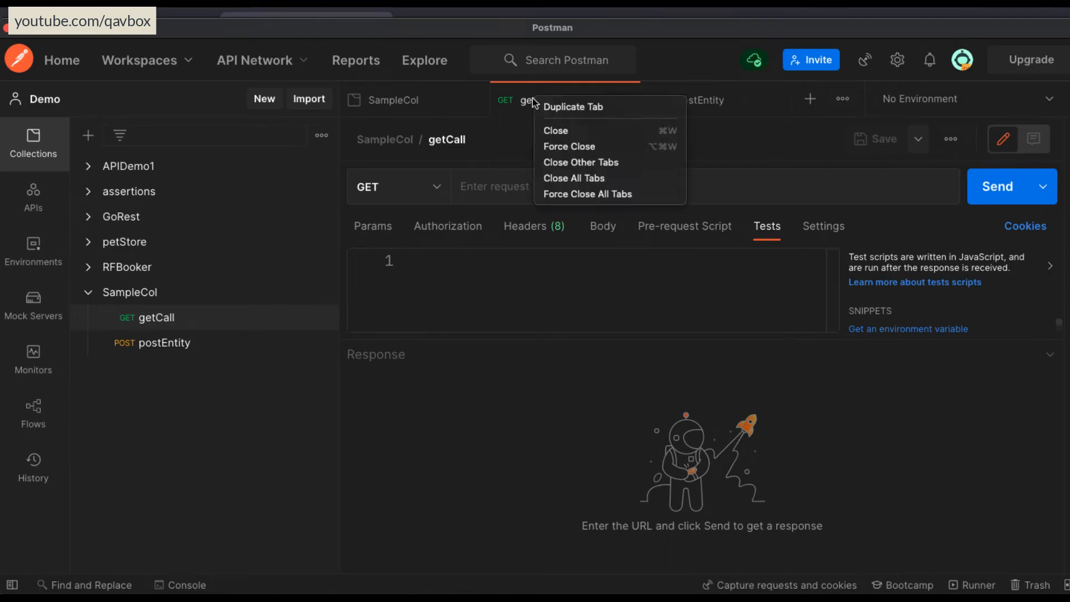
left_click(581, 180)
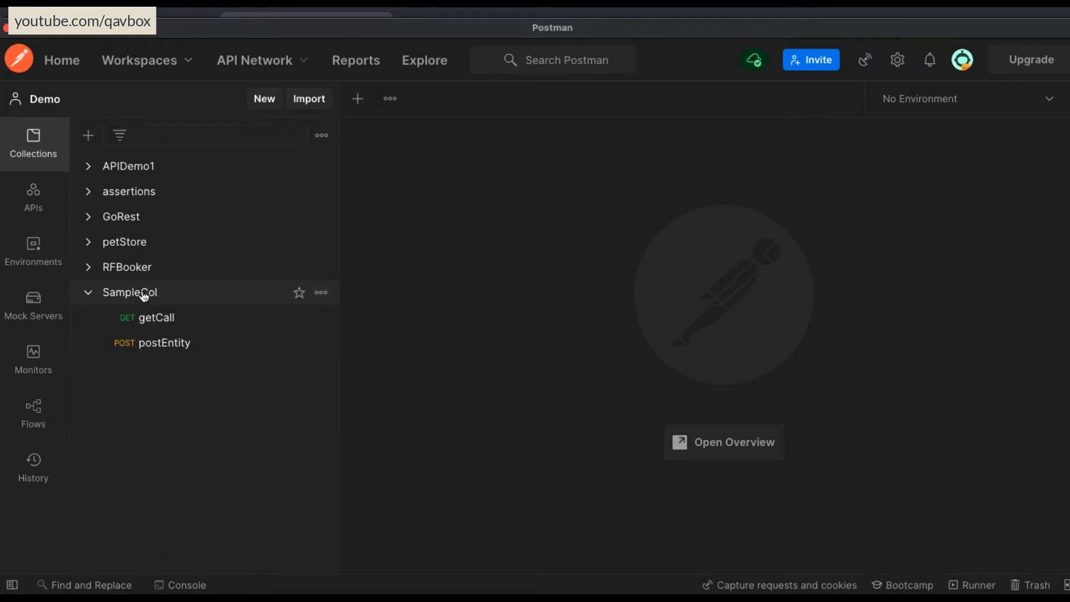
Examine the actions available for the SampleCol collection and its options for sharing with people.
left_click(321, 294)
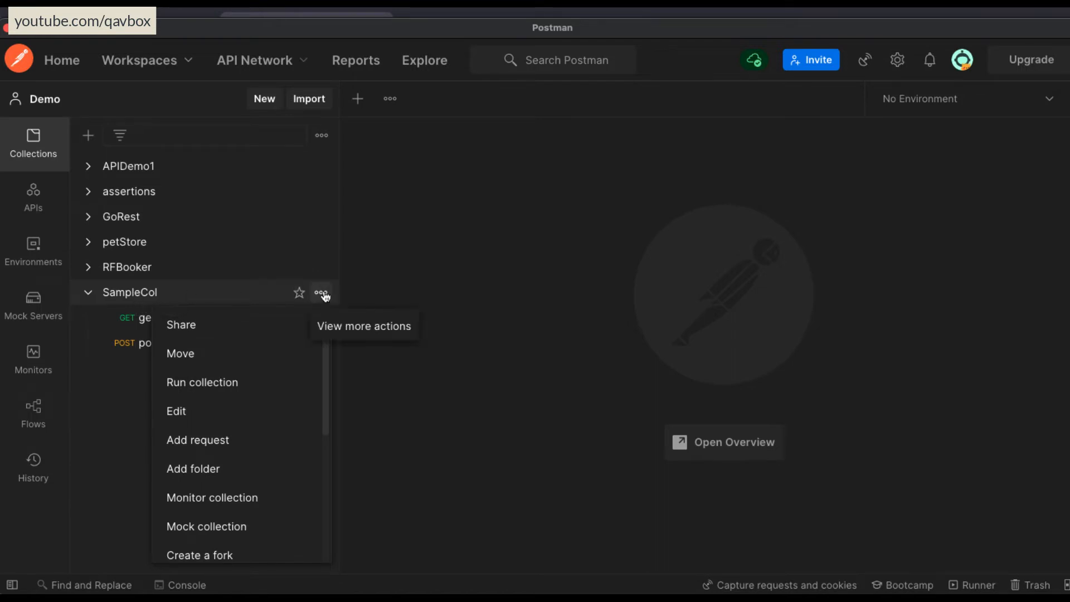
scroll(262, 468, "down", 4)
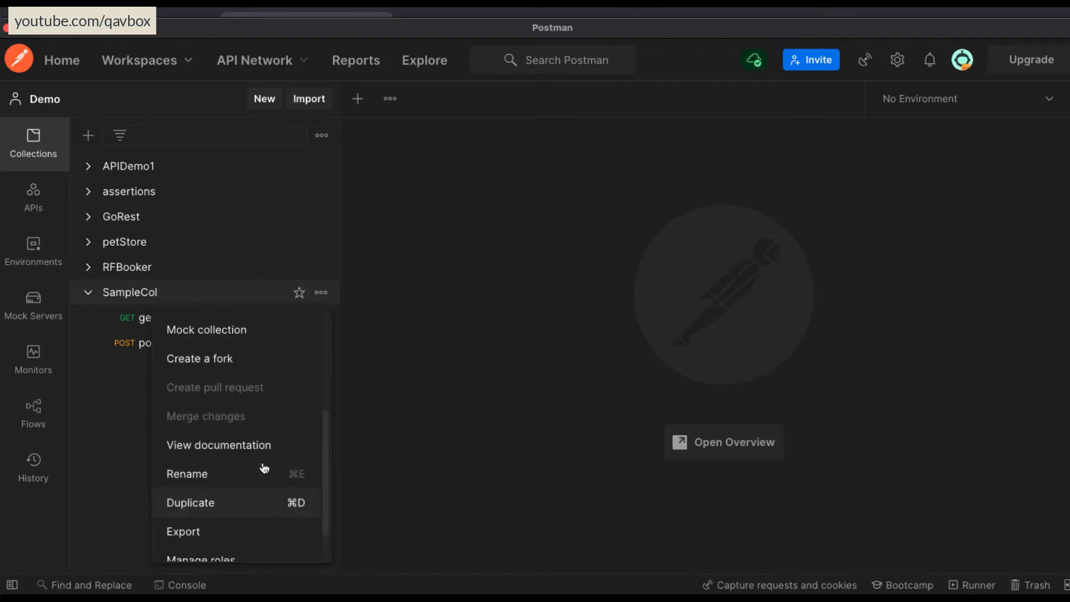
scroll(264, 468, "up", 4)
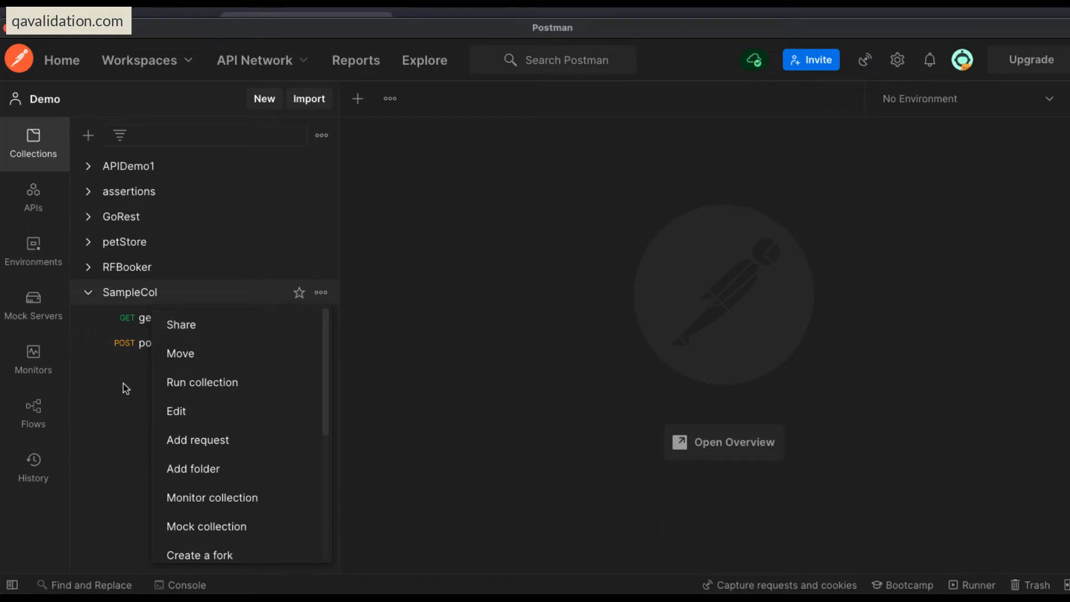
left_click(150, 356)
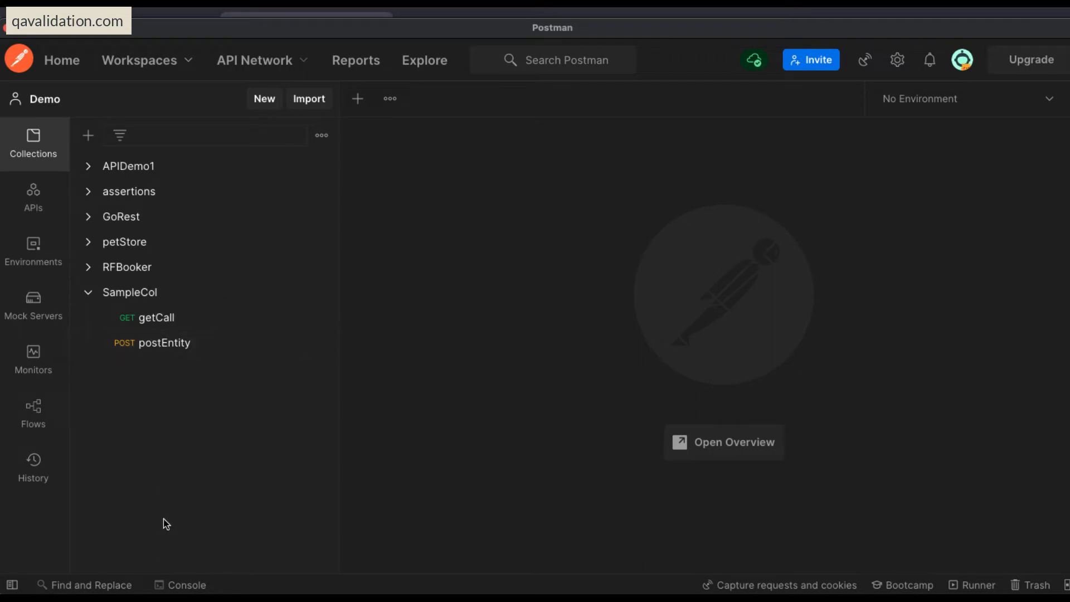
left_click(321, 292)
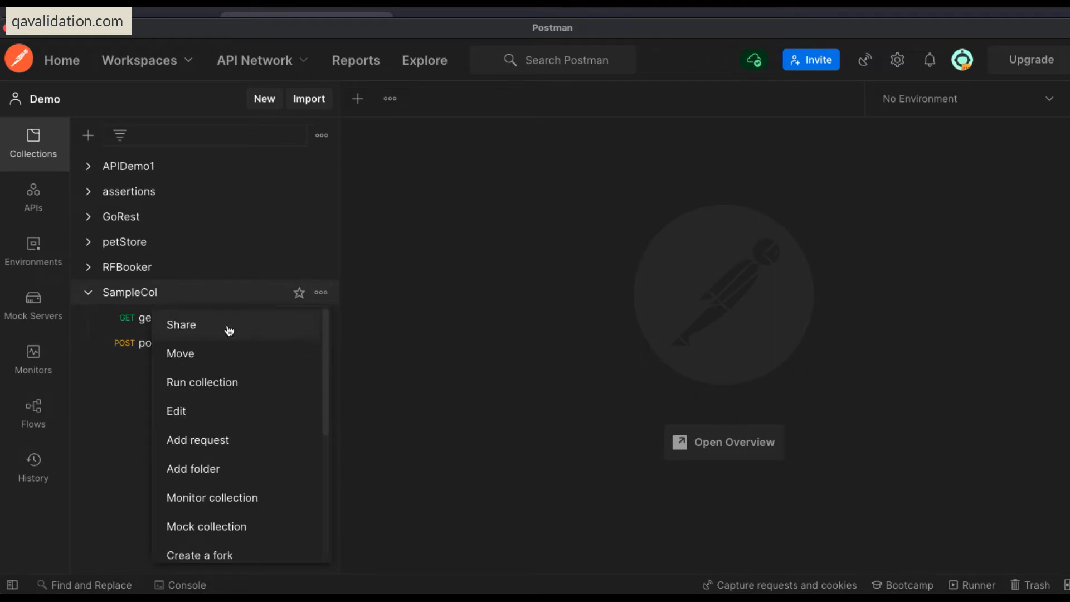
left_click(203, 328)
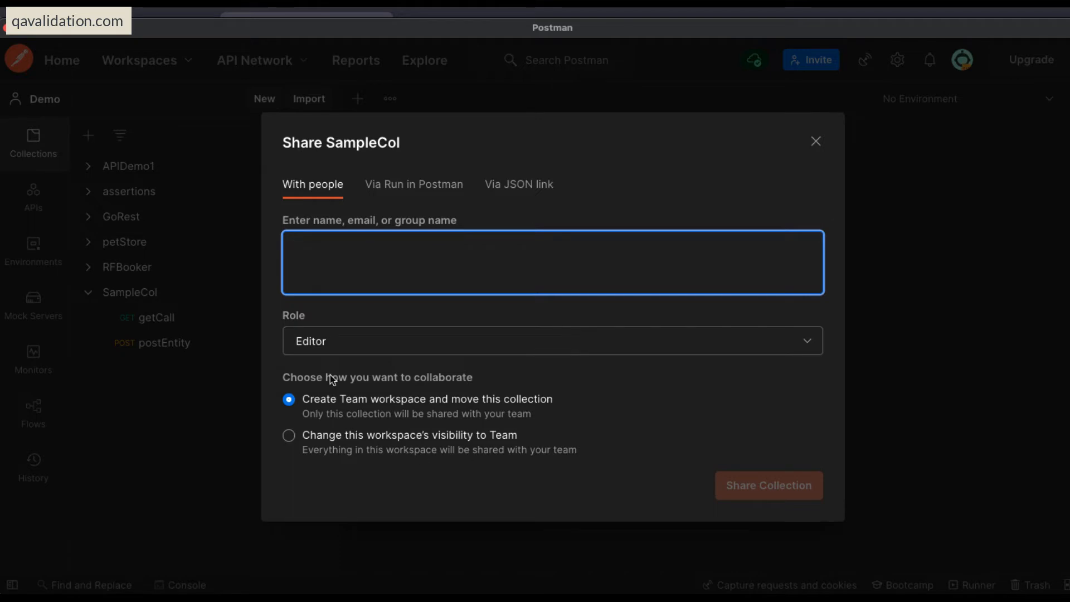
left_click(815, 141)
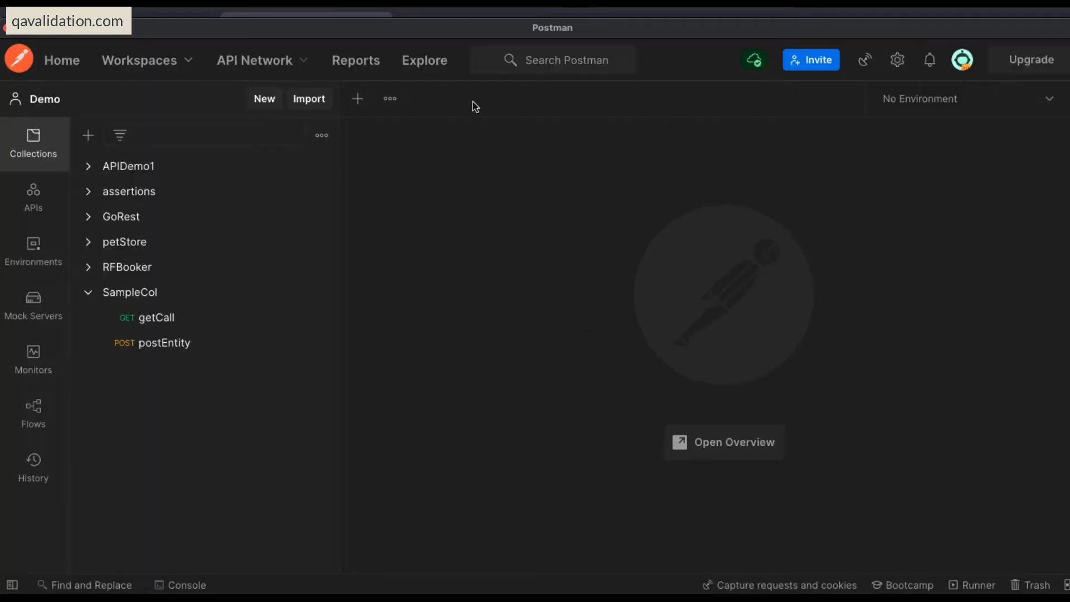
View the Team Workspace and return to the Demo workspace.
left_click(192, 65)
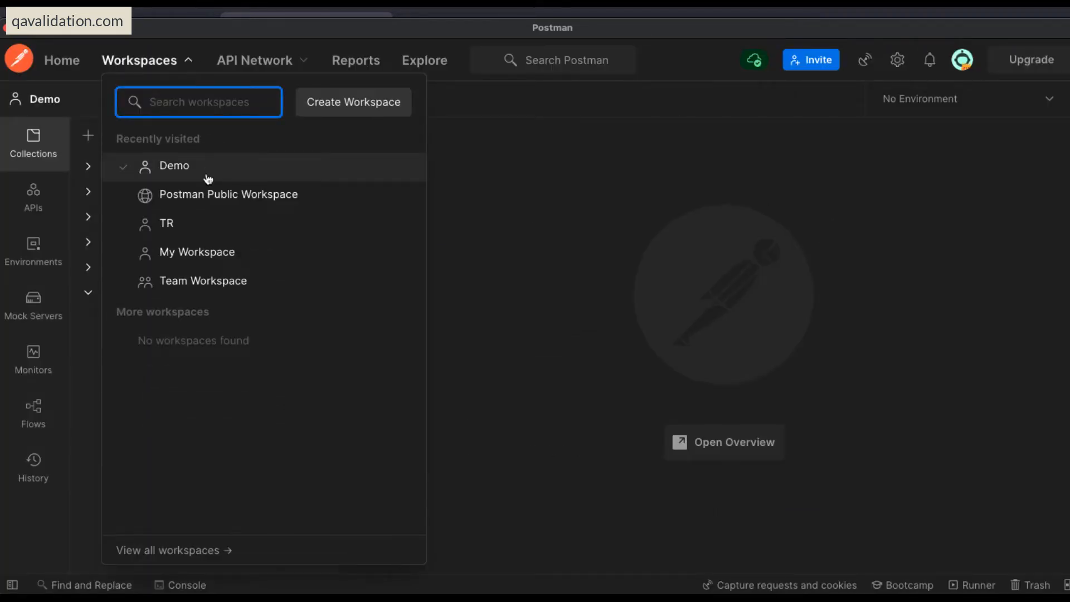
left_click(213, 286)
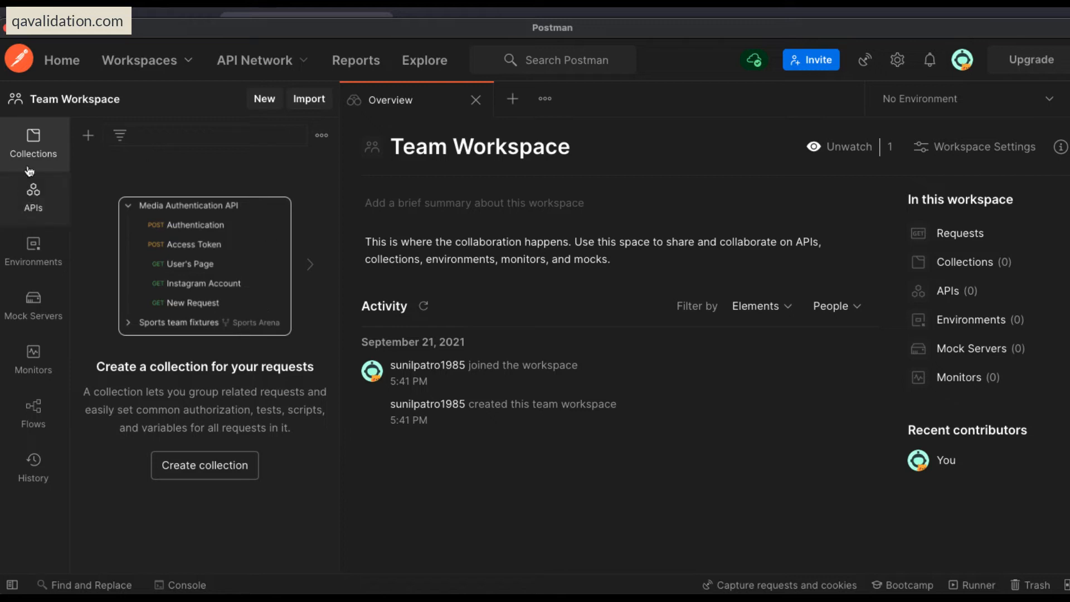
left_click(156, 67)
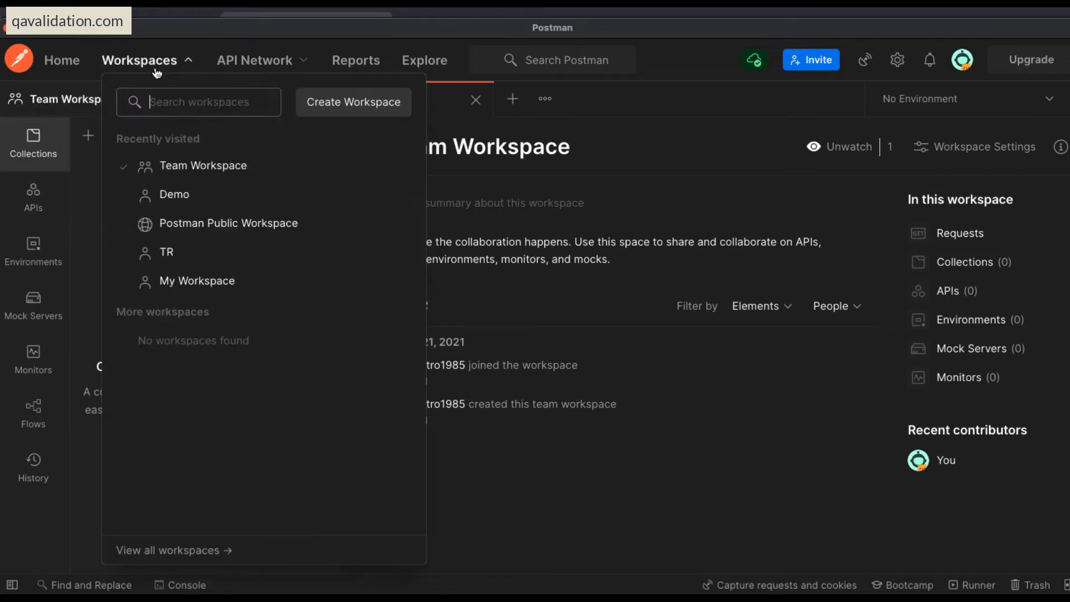
left_click(167, 190)
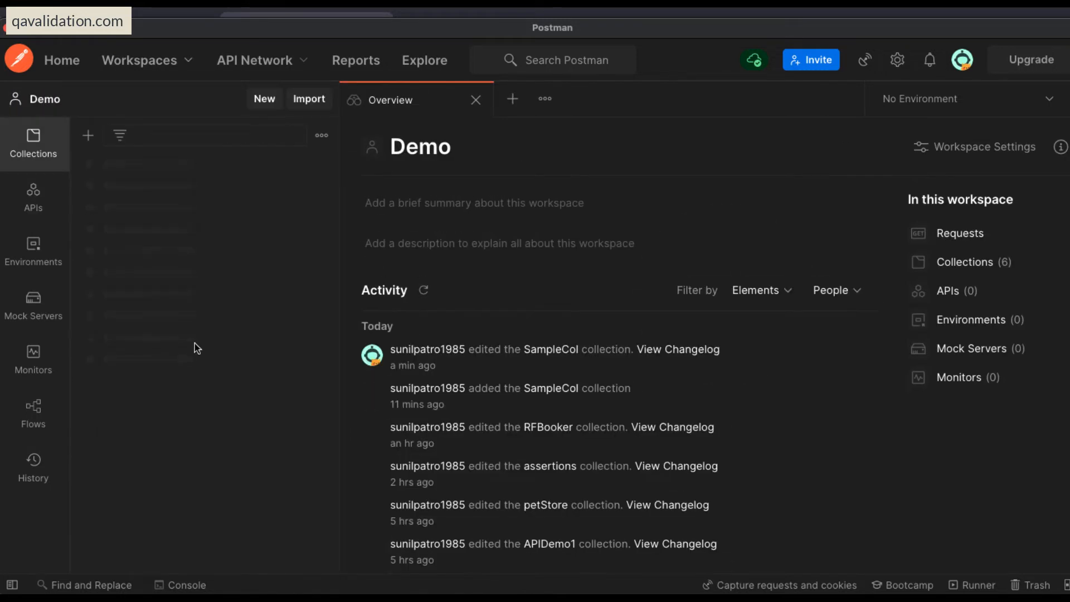
Review SampleCol's Run in Postman sharing options and generate a shareable JSON link for the collection.
left_click(90, 294)
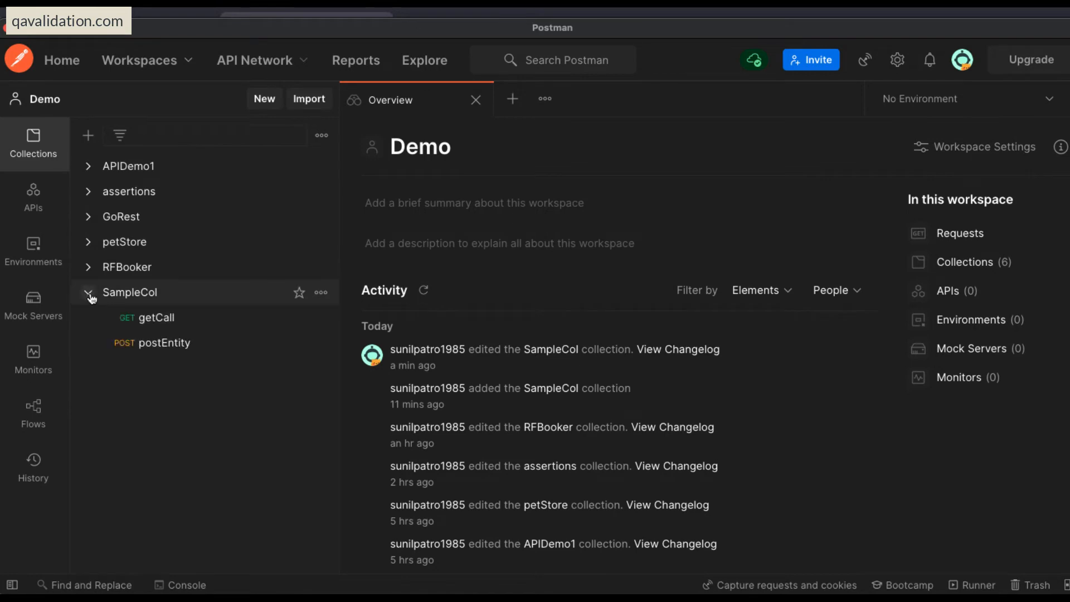
left_click(321, 293)
left_click(217, 328)
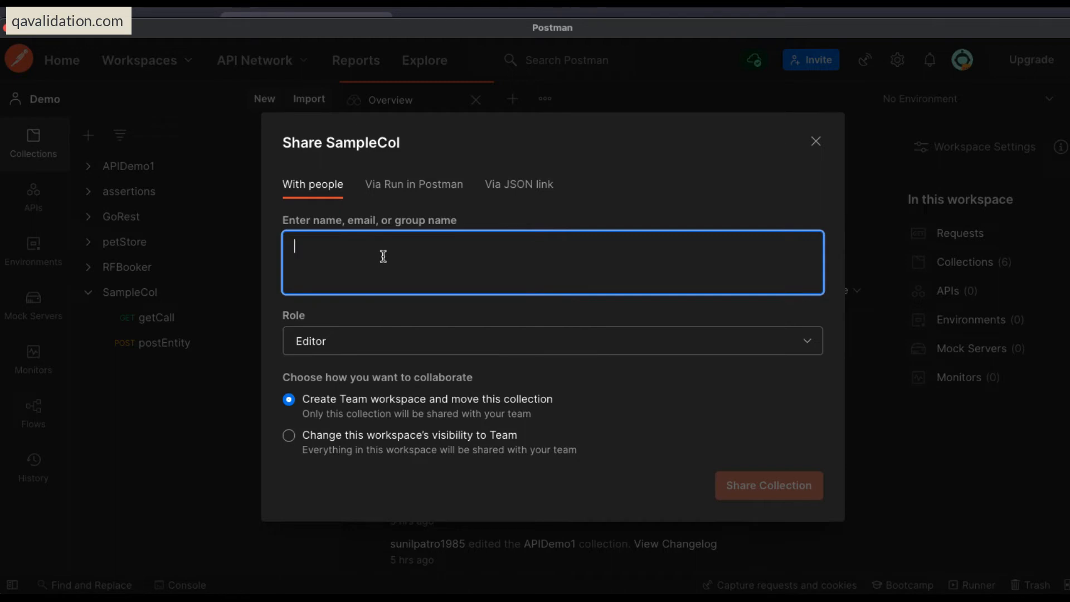
left_click(406, 185)
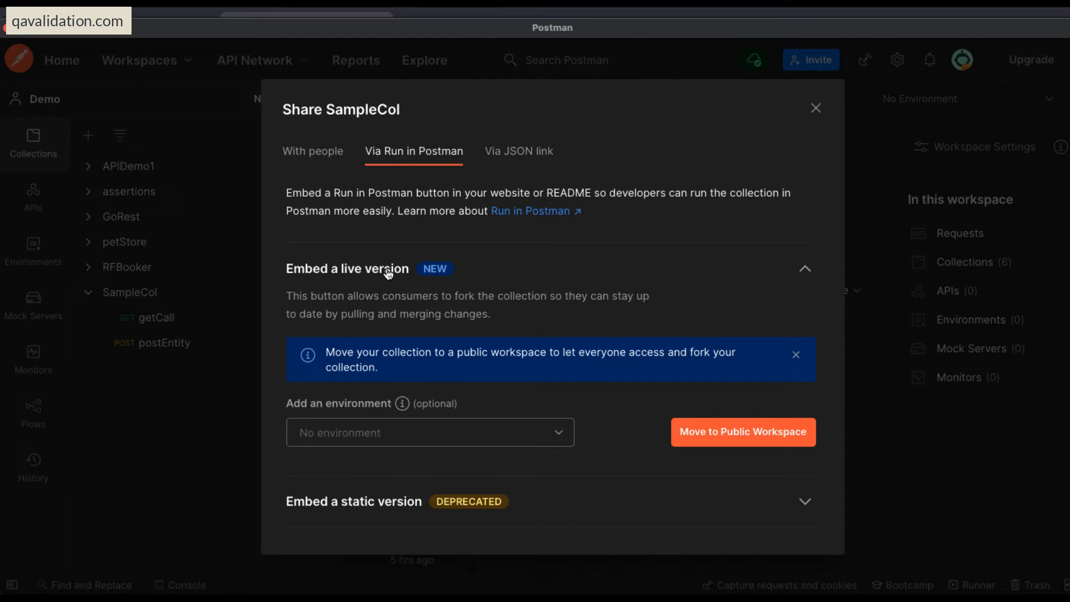
left_click(517, 157)
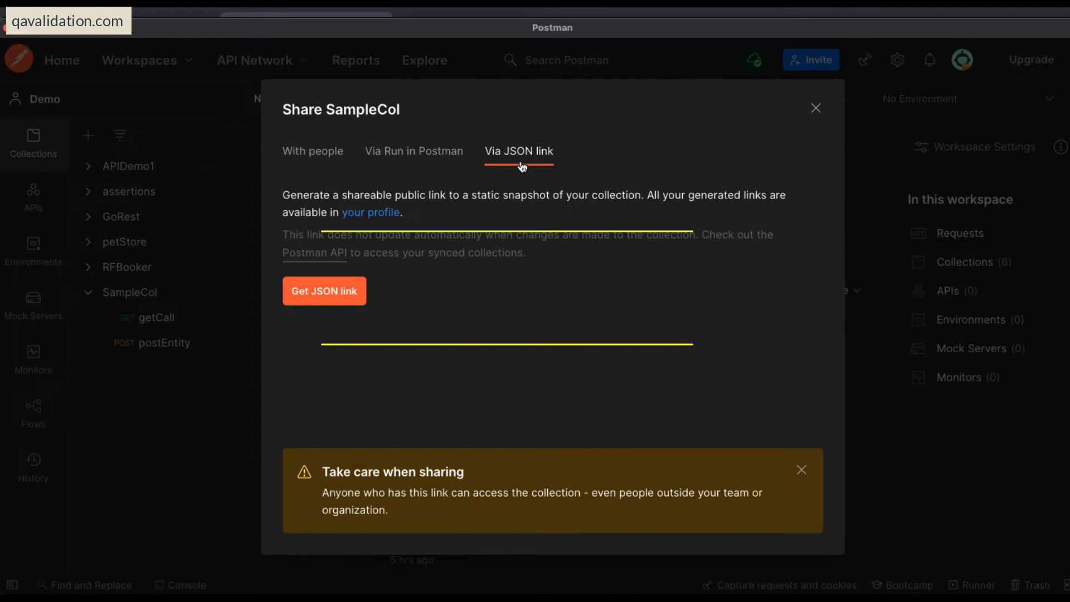
left_click(321, 302)
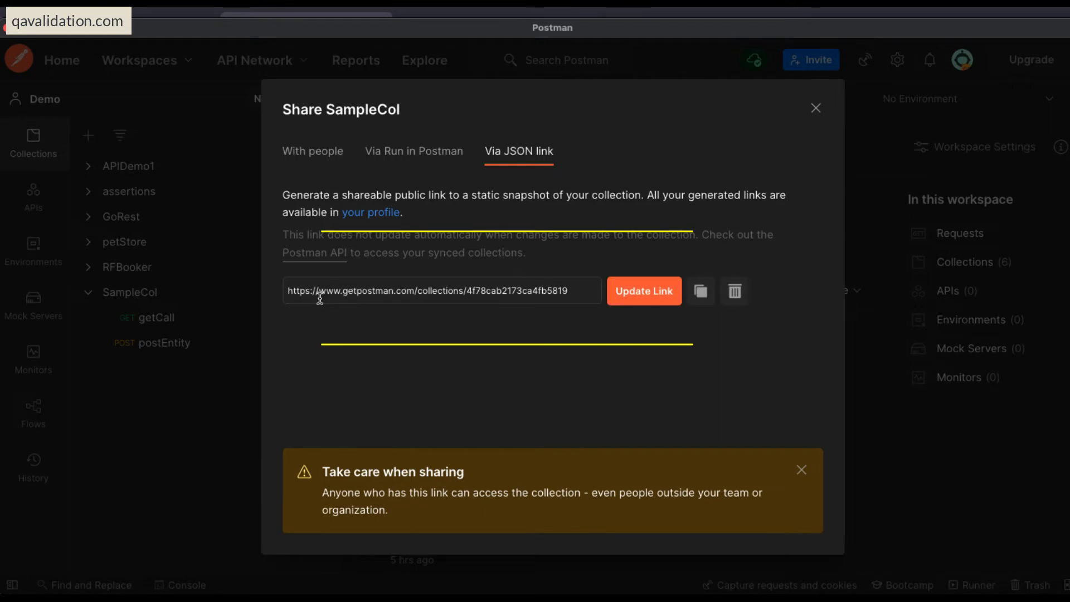
Copy SampleCol's full JSON link and open it in a new tab of the web browser.
triple_click(446, 290)
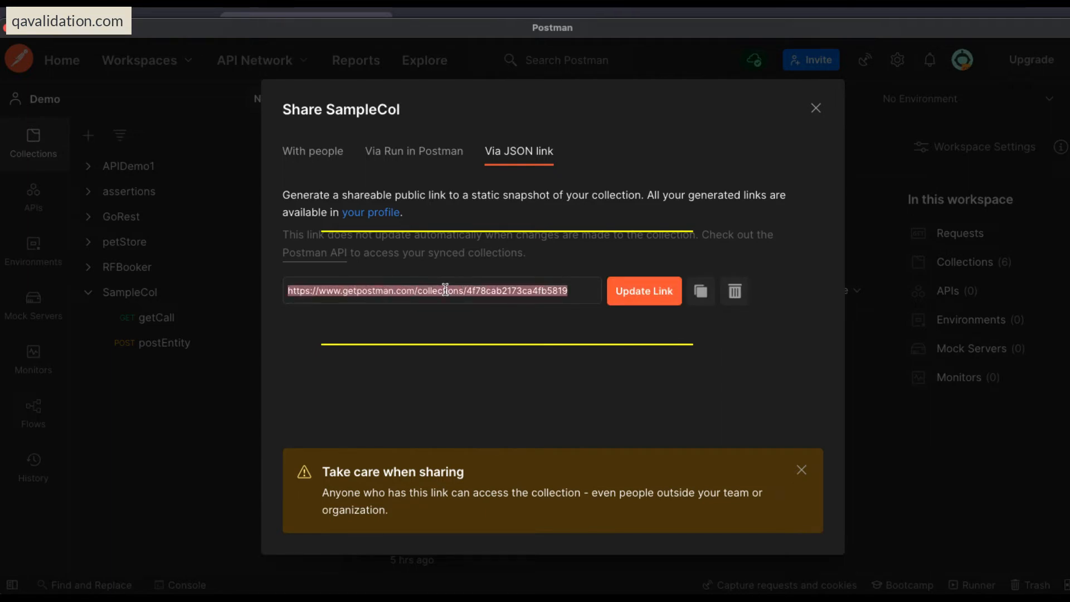
left_click(571, 289)
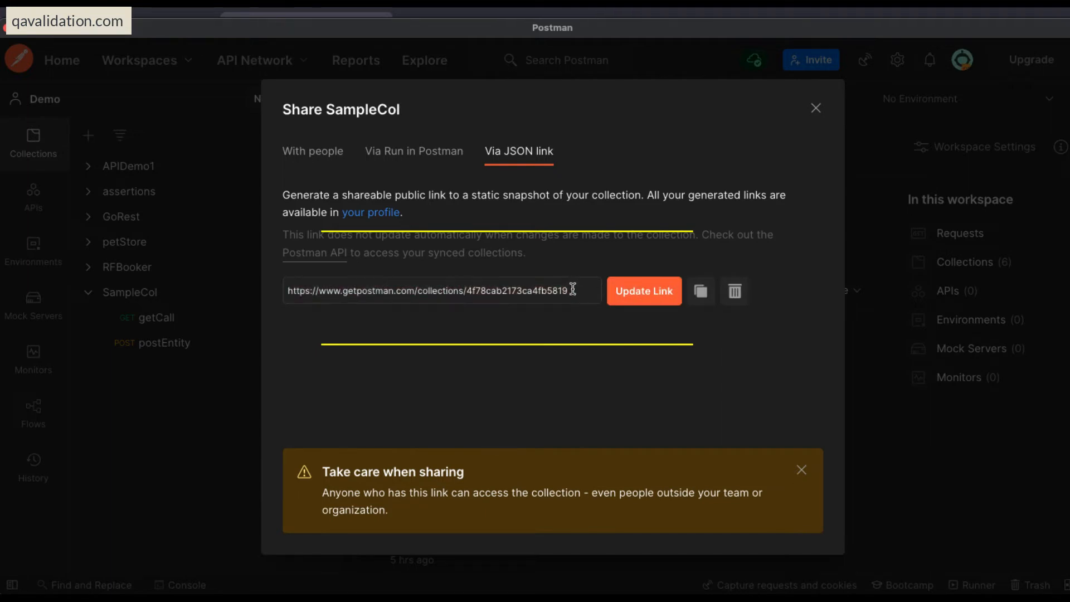
double_click(483, 291)
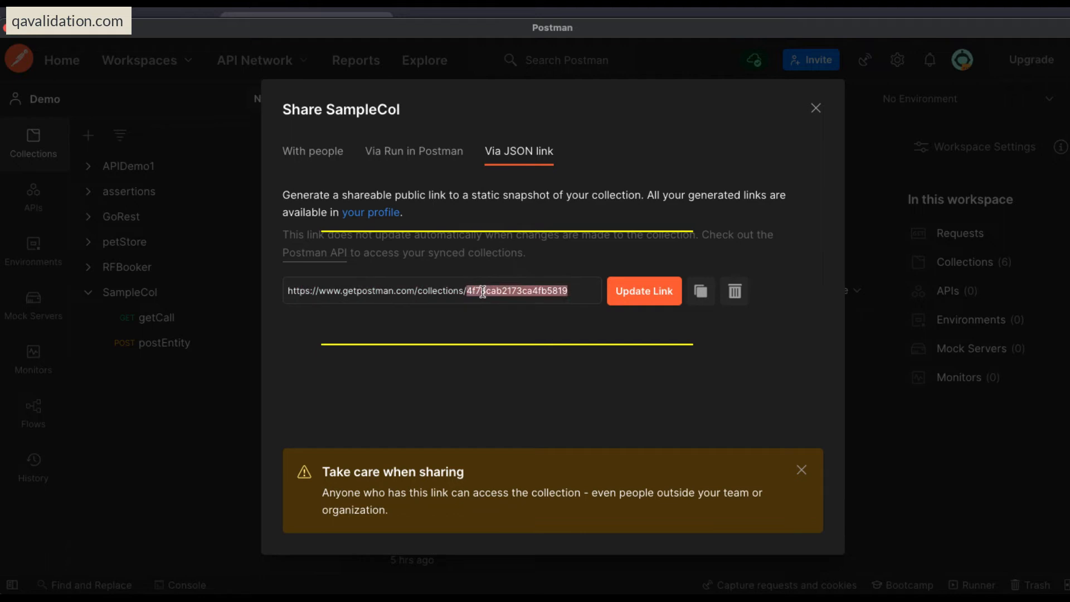
left_click(580, 290)
left_click_drag(580, 290, 277, 296)
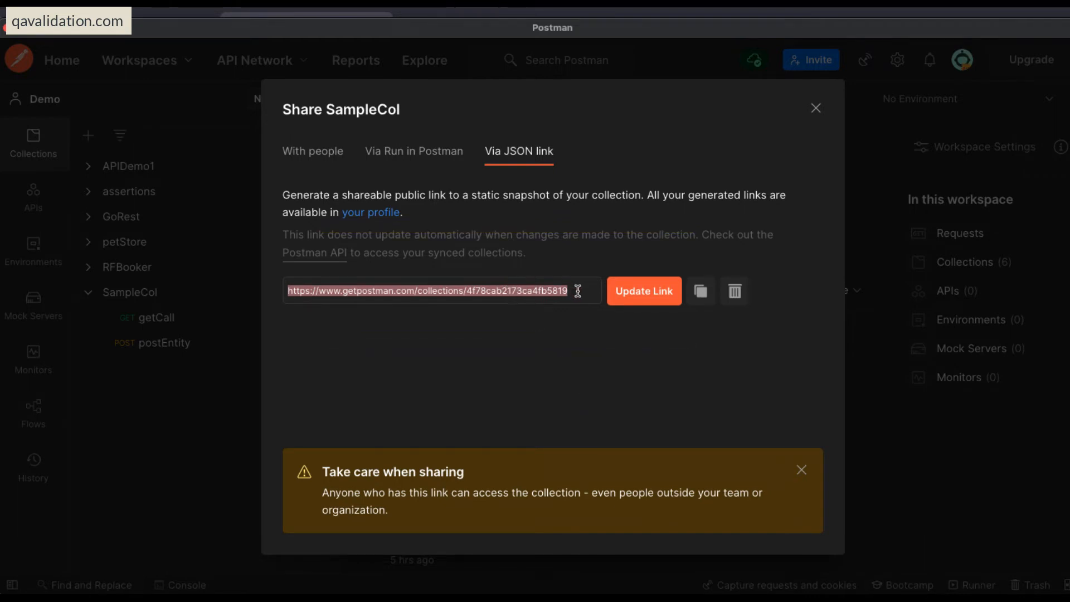
left_click_drag(578, 291, 223, 282)
key("super+Tab")
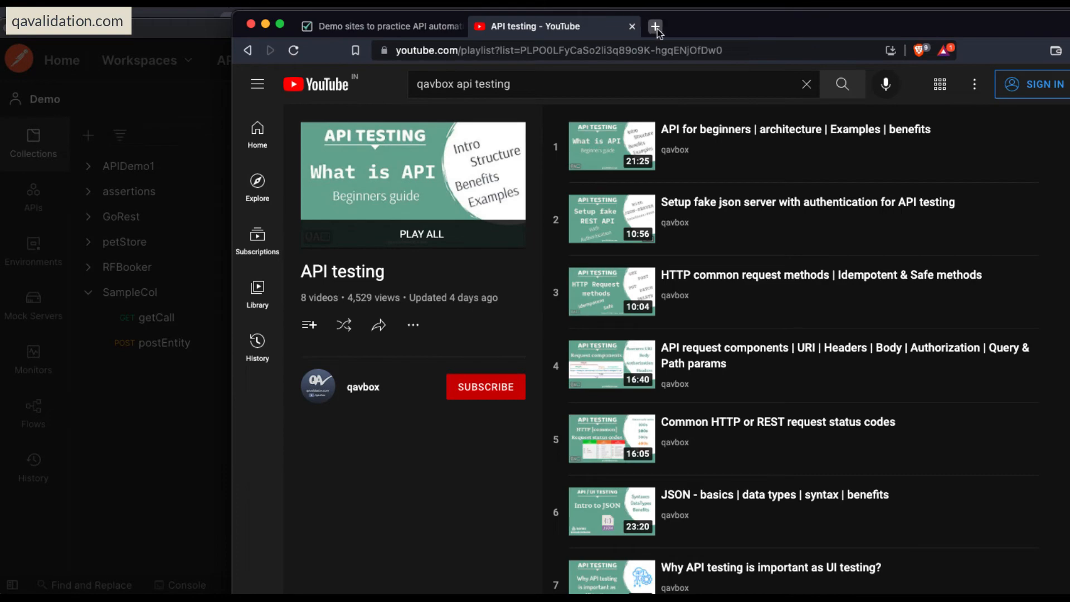
left_click(656, 27)
key("Return")
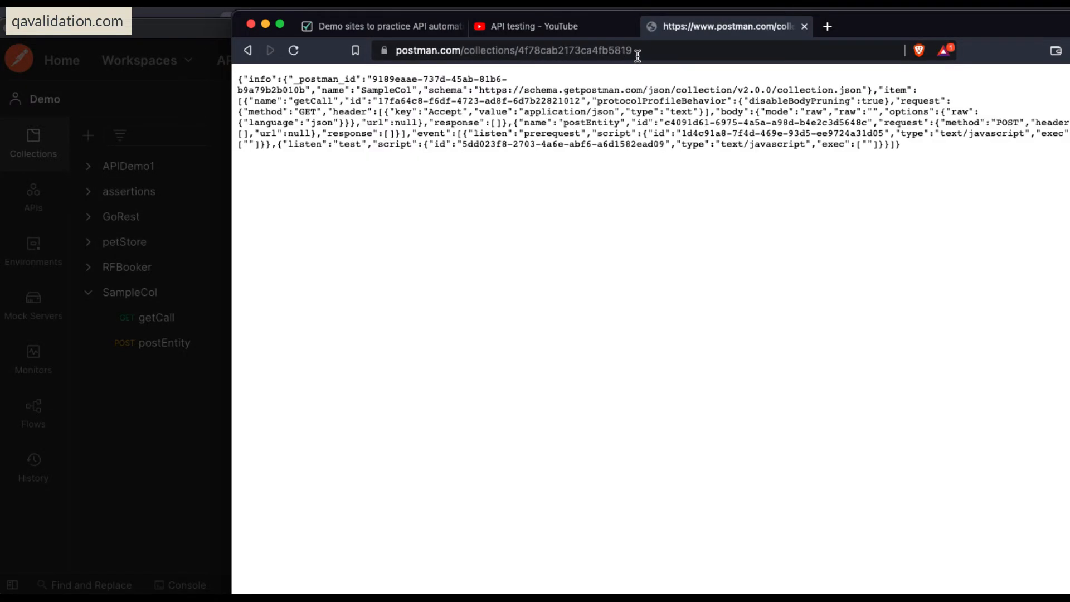
Inspect the SampleCol JSON in the browser, and return to Postman to close the Share SampleCol dialog.
left_click_drag(950, 170, 237, 73)
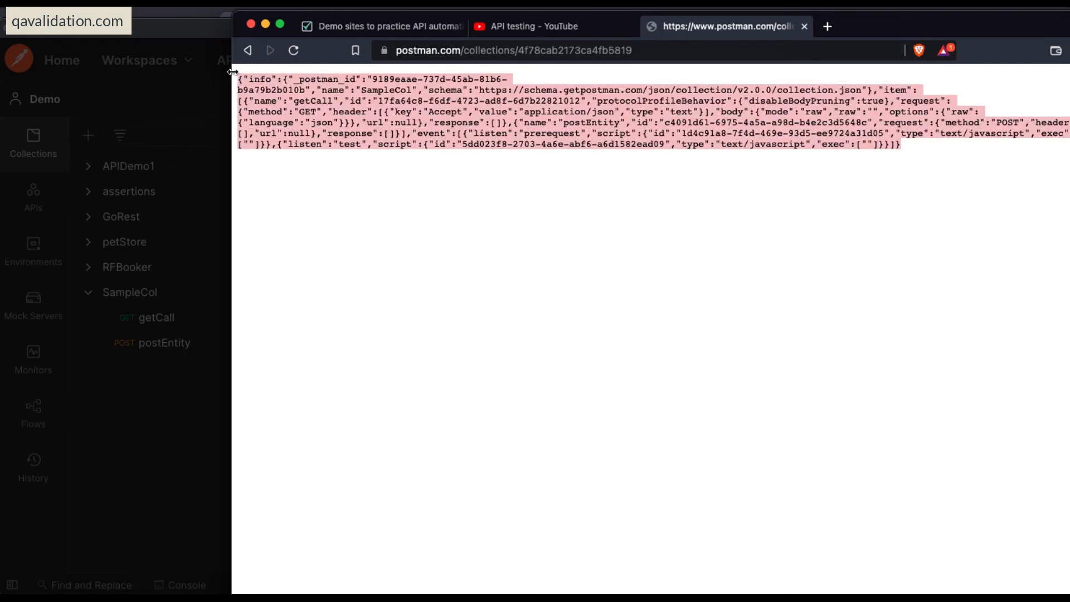
left_click(695, 227)
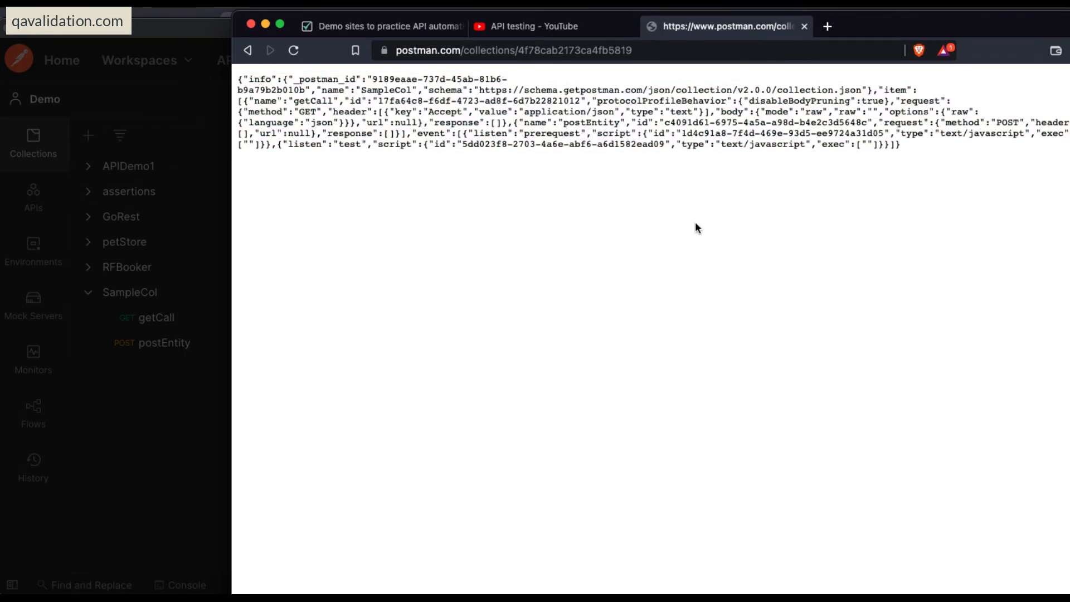
left_click(155, 25)
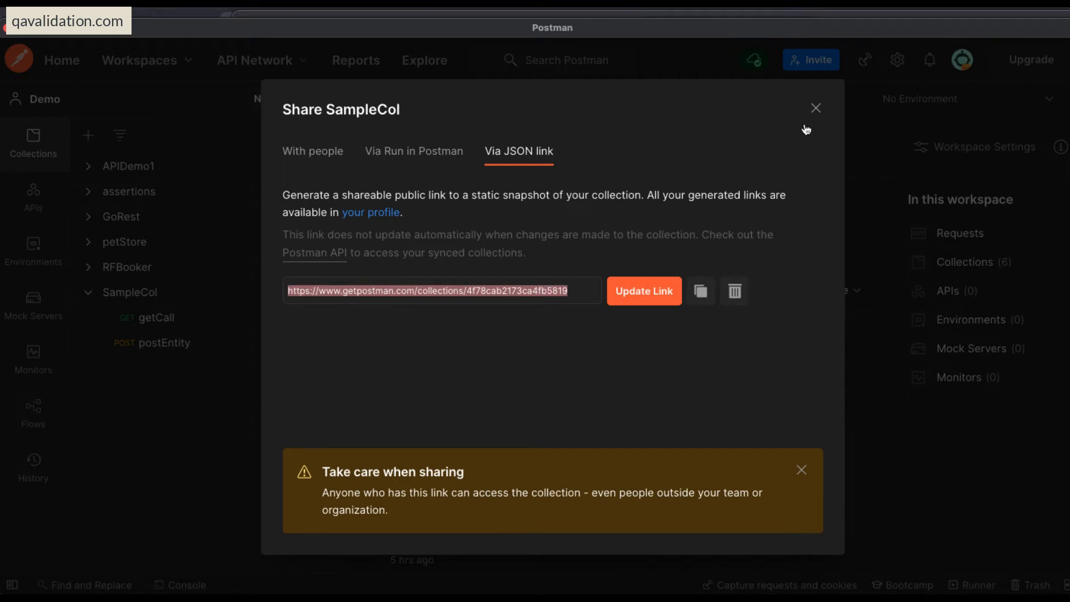
left_click(816, 108)
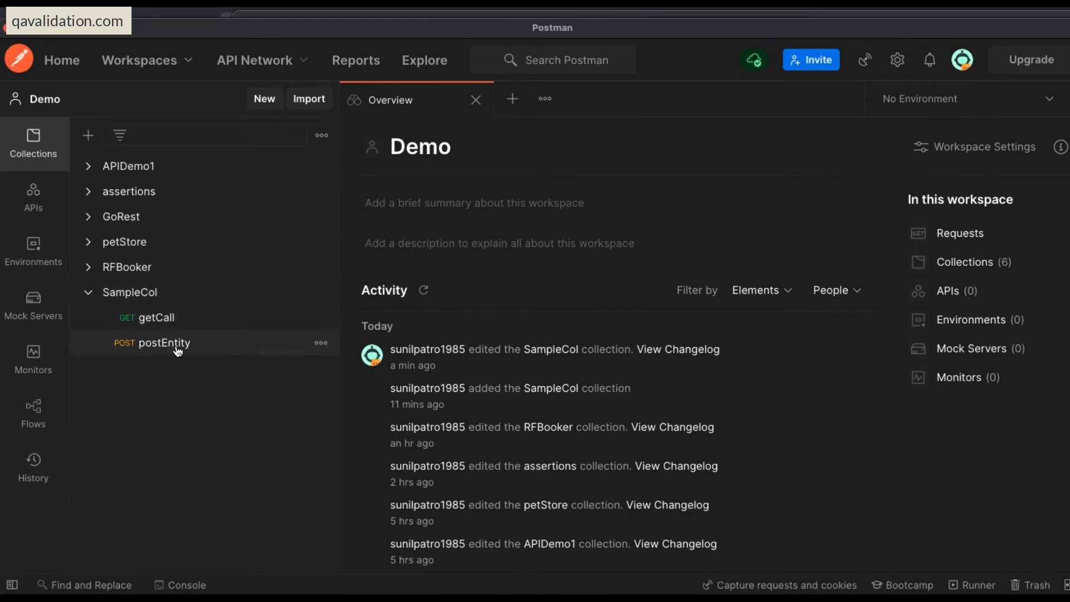
Switch to the web browser to review SampleCol's shared JSON and its link, and return to Postman.
key("super+Tab")
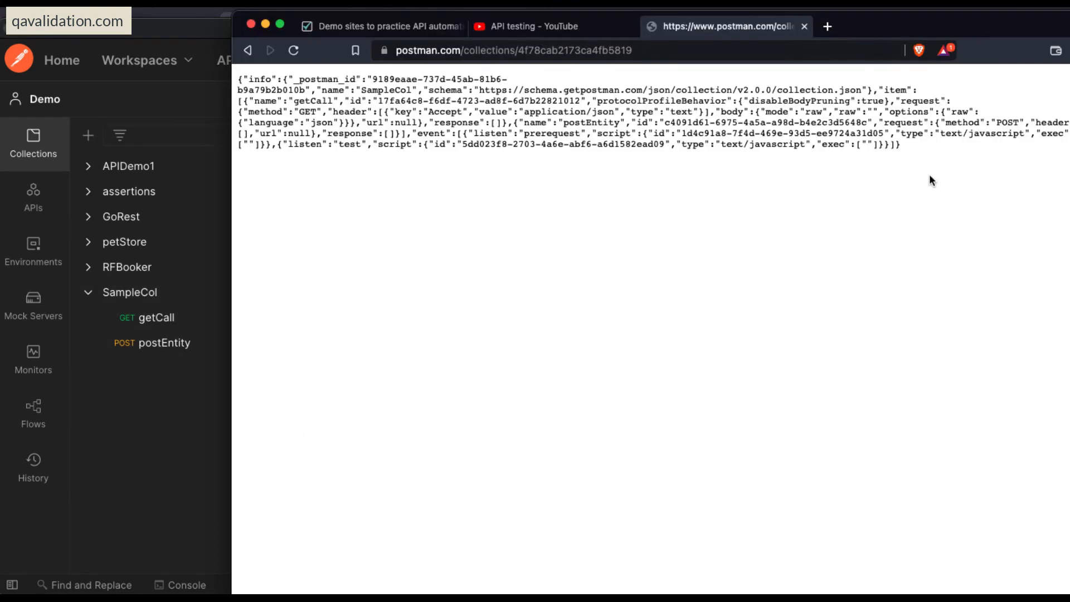
key("super+a")
left_click(529, 206)
left_click(658, 51)
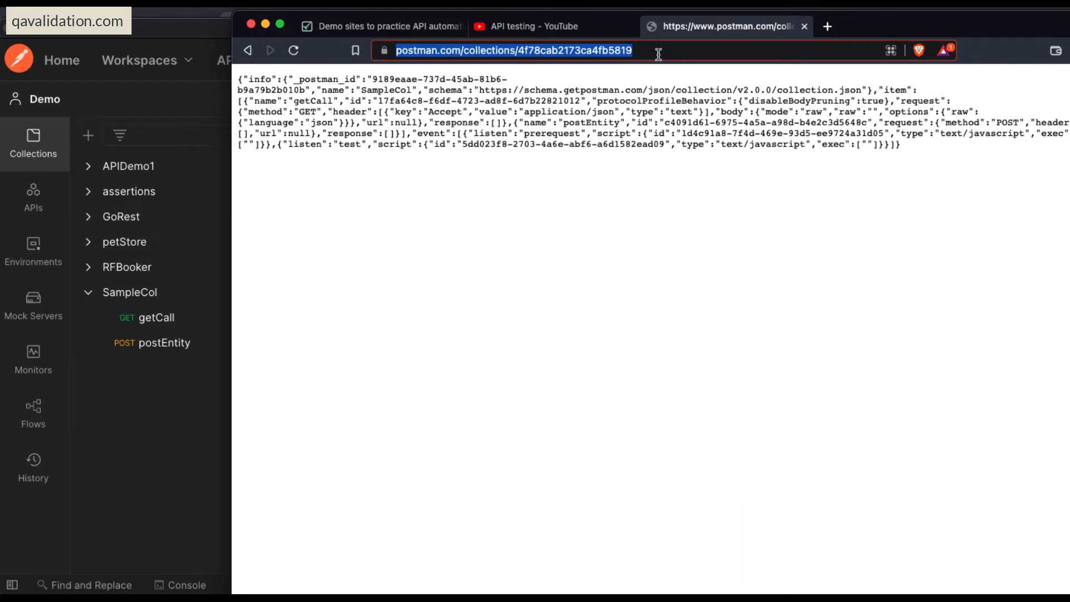
left_click(161, 433)
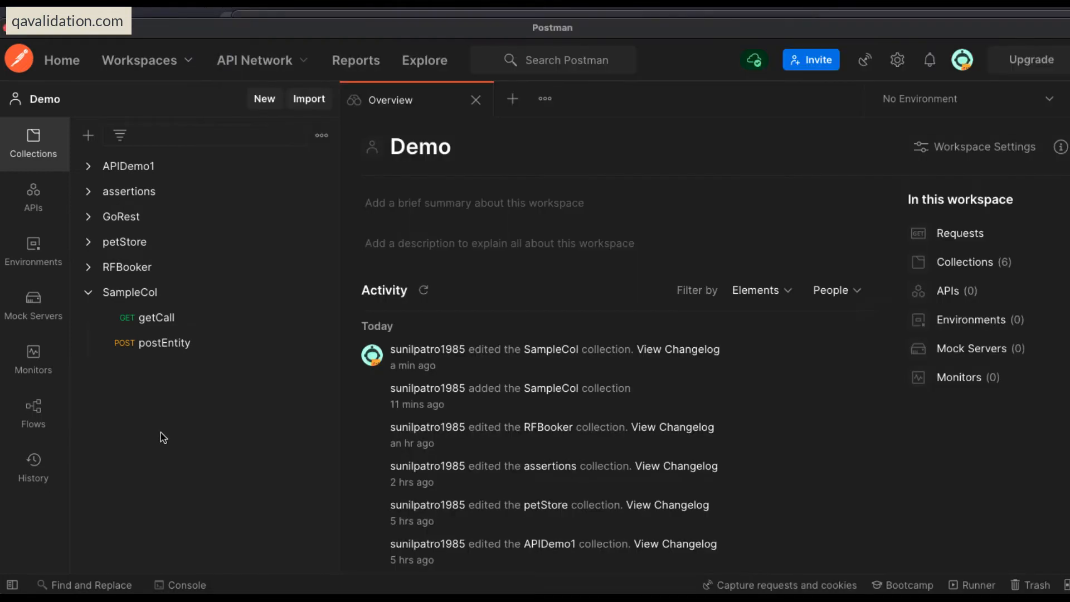
Open SampleCol's getCall request, and open the collection runner for SampleCol.
left_click(322, 294)
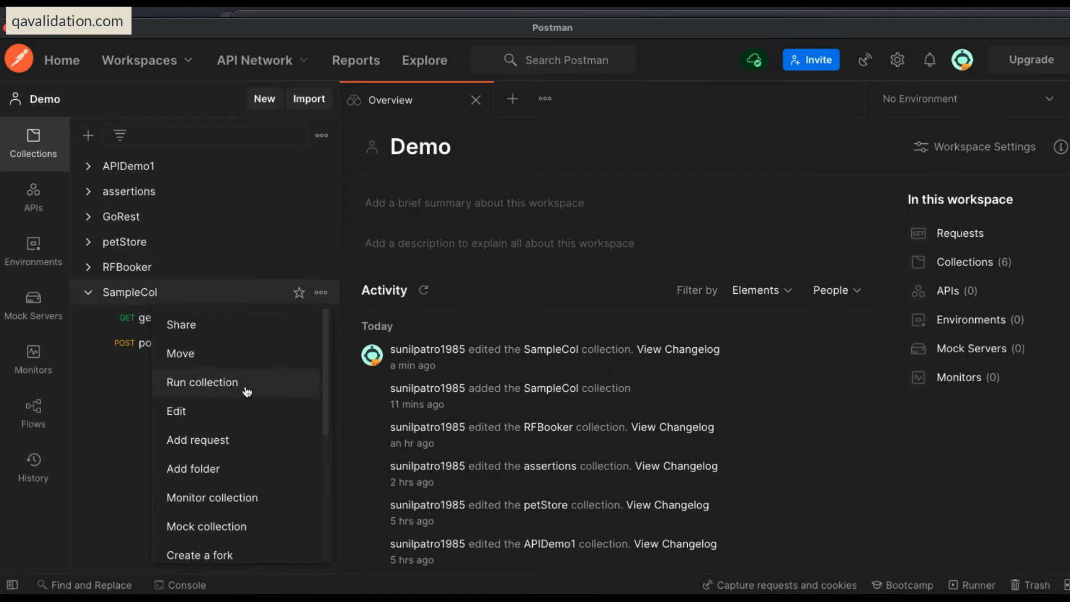
left_click(159, 314)
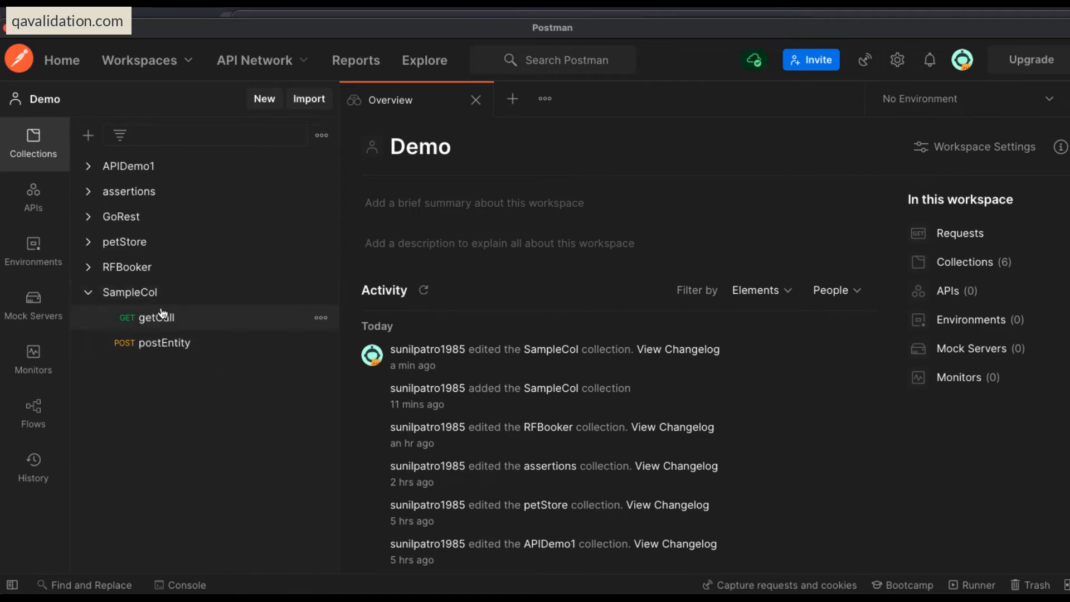
left_click(152, 322)
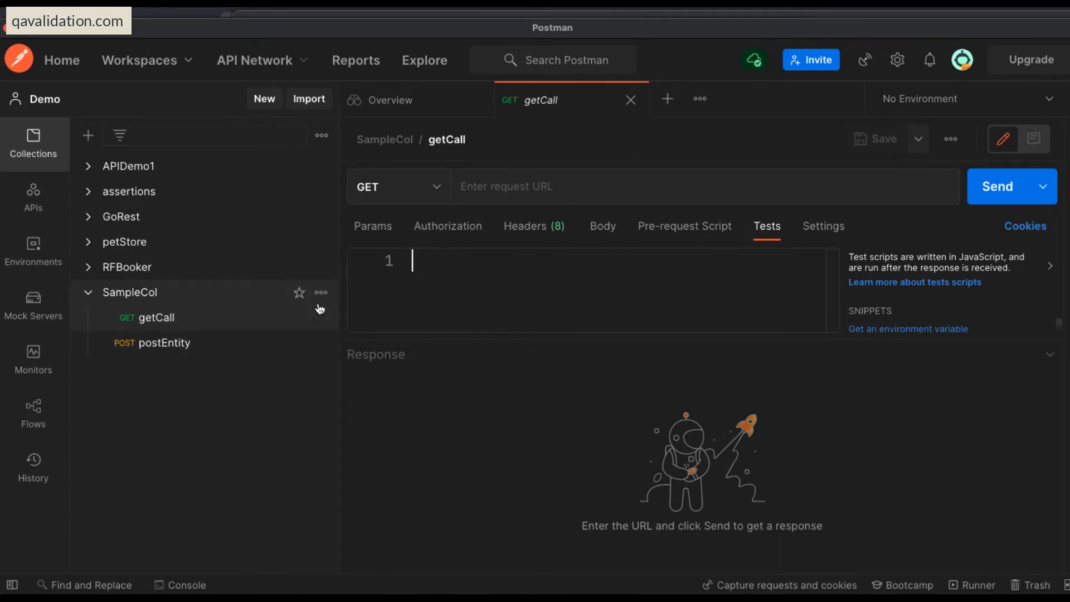
left_click(321, 292)
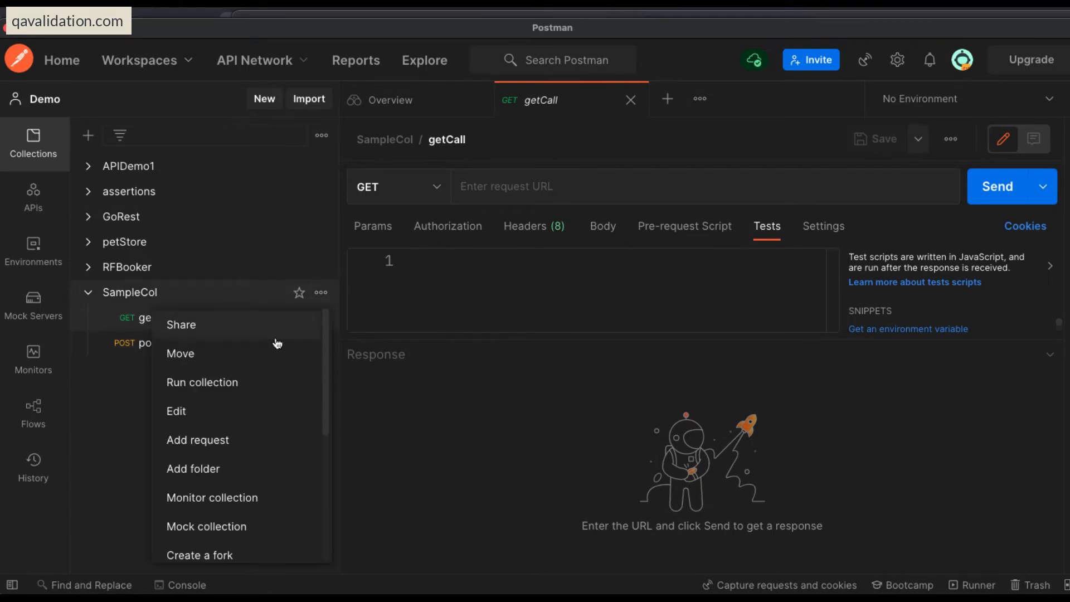
left_click(227, 383)
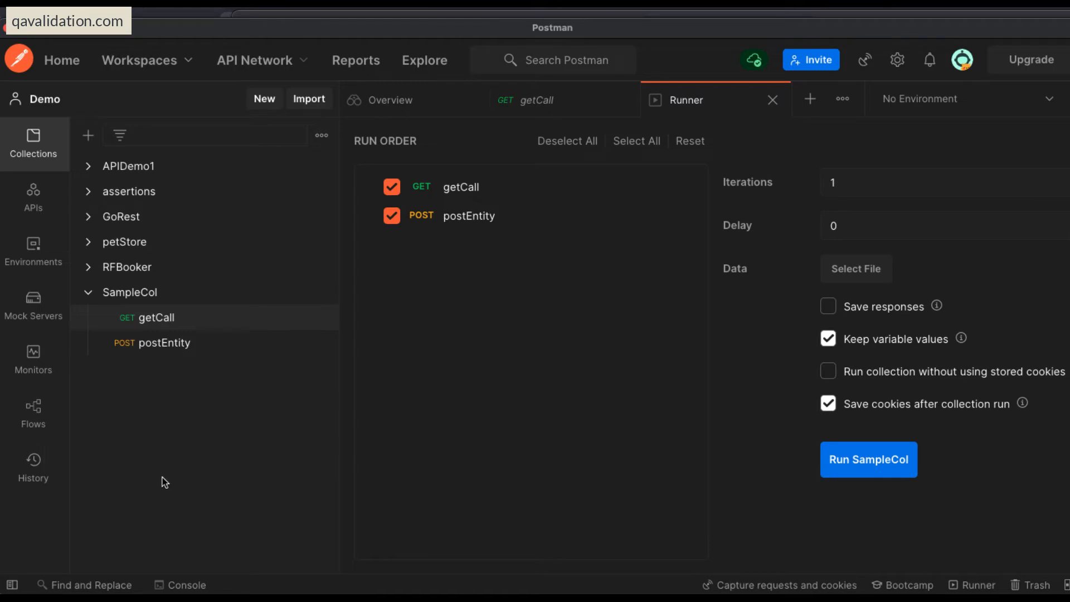
Exclude and re-include postEntity in the SampleCol run order, and enable Save responses for the run.
left_click(392, 218)
left_click(392, 217)
left_click(859, 184)
left_click(828, 307)
left_click(322, 293)
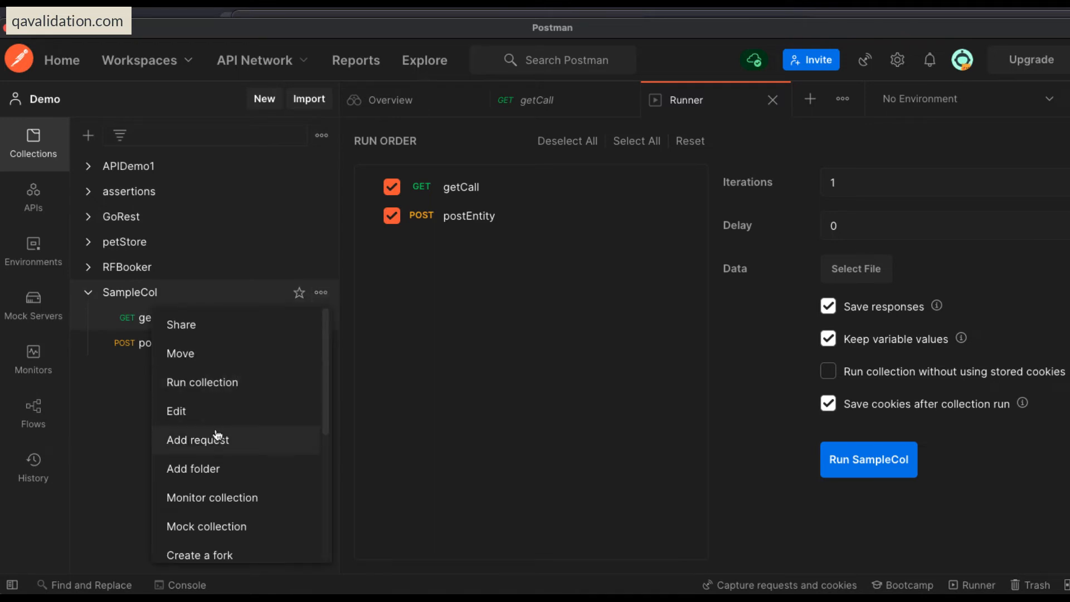
scroll(217, 416, "down", 1)
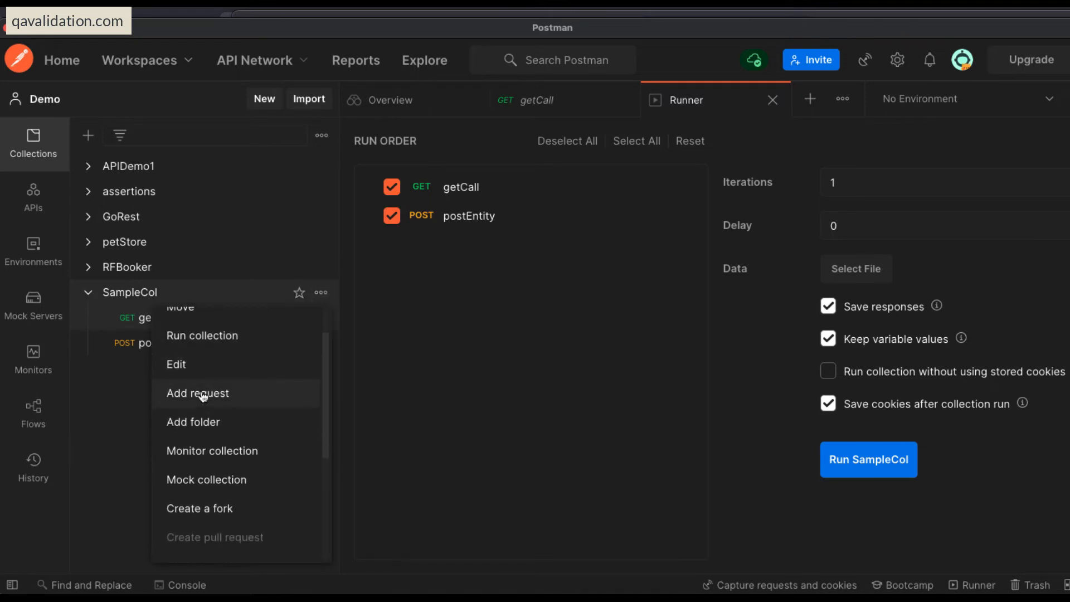
scroll(221, 423, "down", 1)
scroll(222, 423, "down", 1)
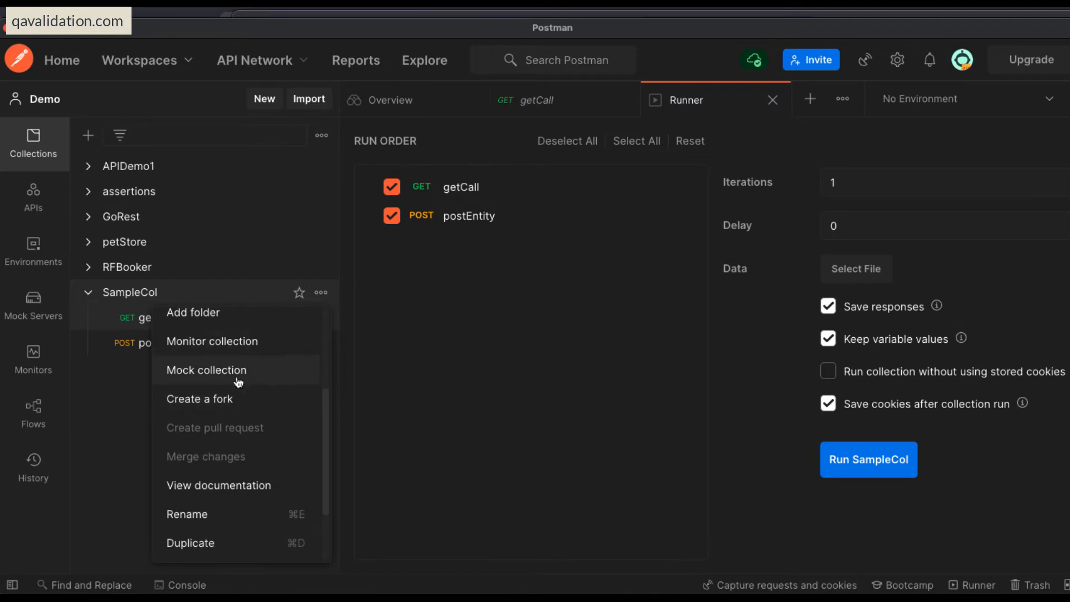
scroll(210, 370, "up", 1)
left_click(432, 373)
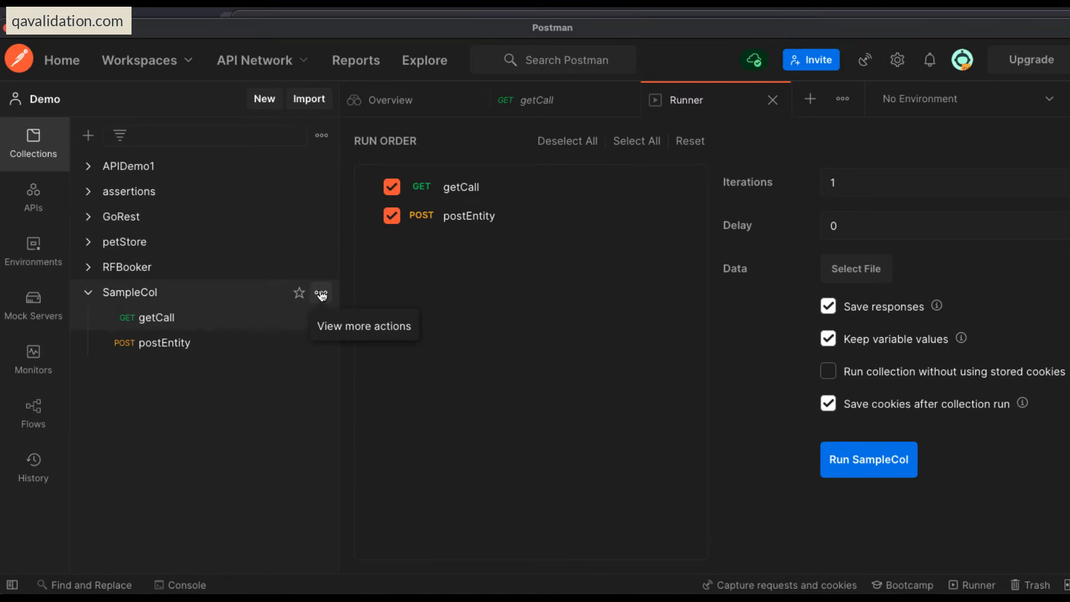
Open the monitor creation form for the SampleCol collection and review its settings.
left_click(321, 294)
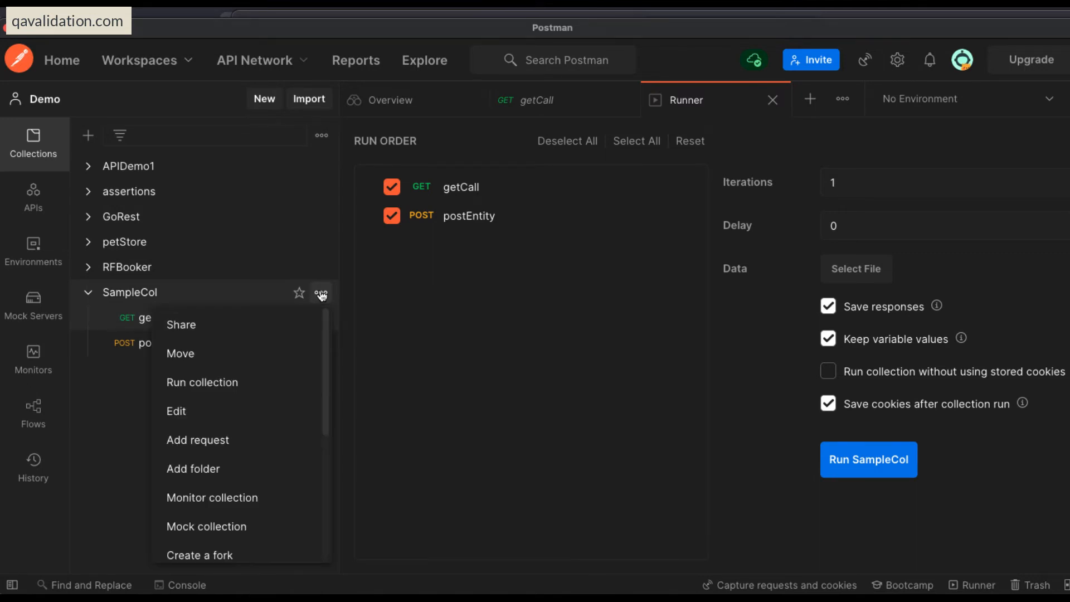
scroll(272, 442, "down", 2)
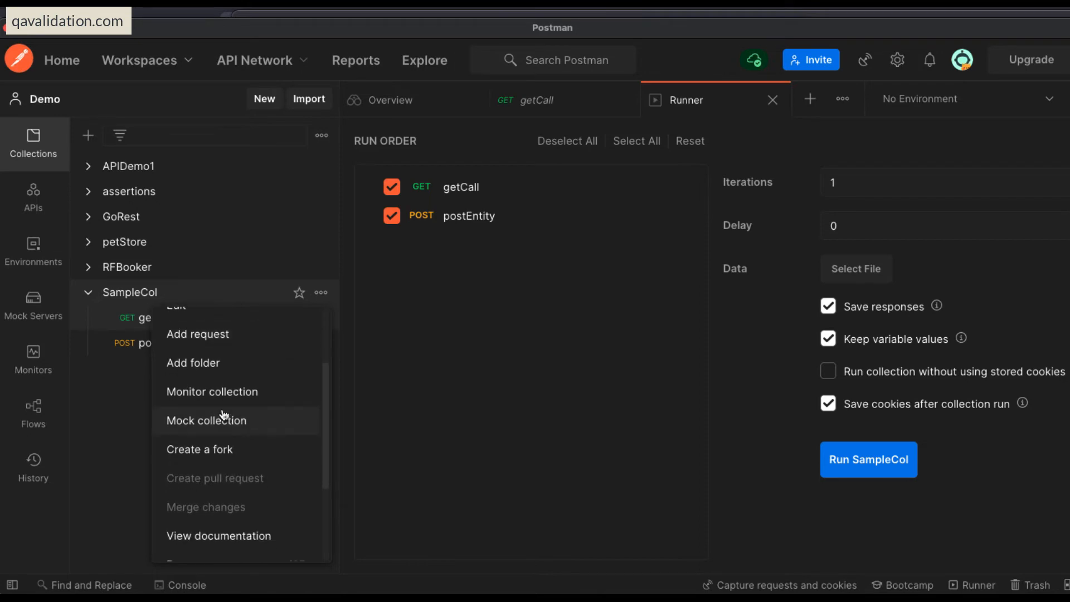
left_click(233, 391)
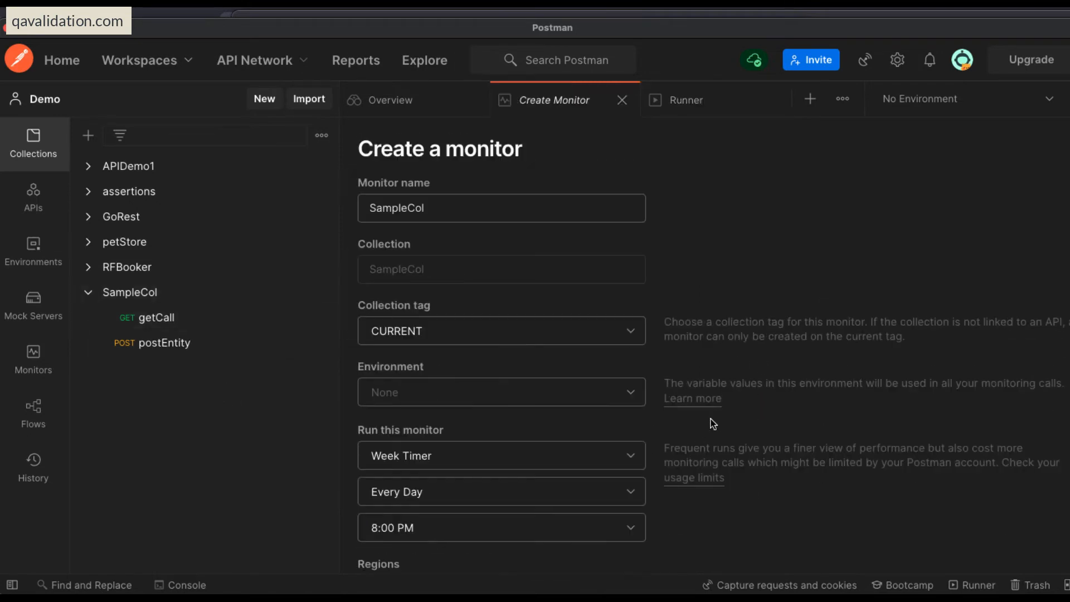
scroll(711, 422, "down", 4)
scroll(708, 423, "up", 4)
Duplicate the SampleCol collection and expand the copy to show its requests.
left_click(323, 294)
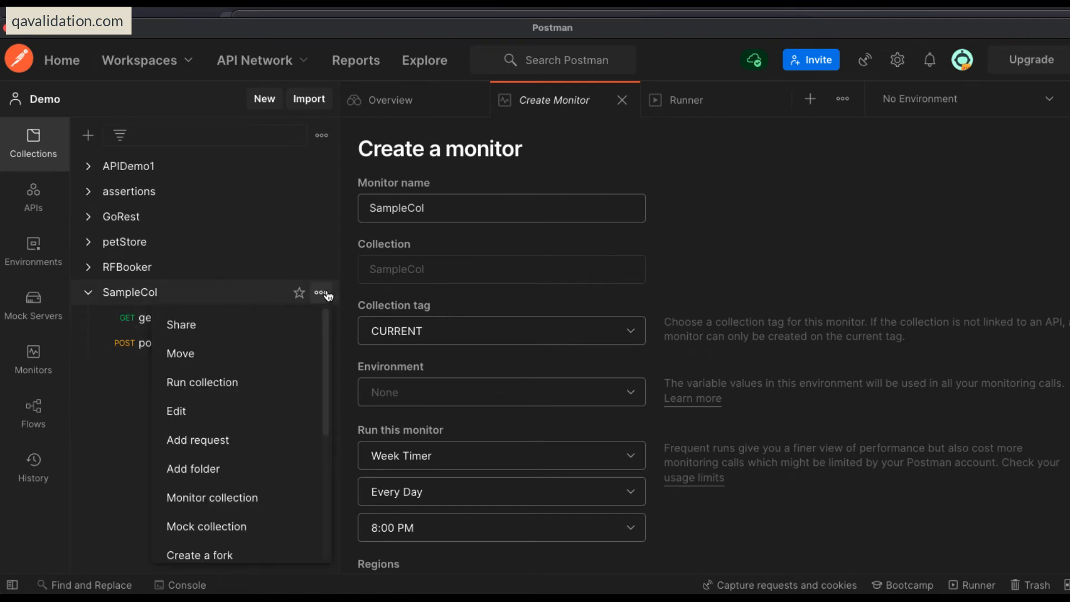
scroll(268, 457, "down", 5)
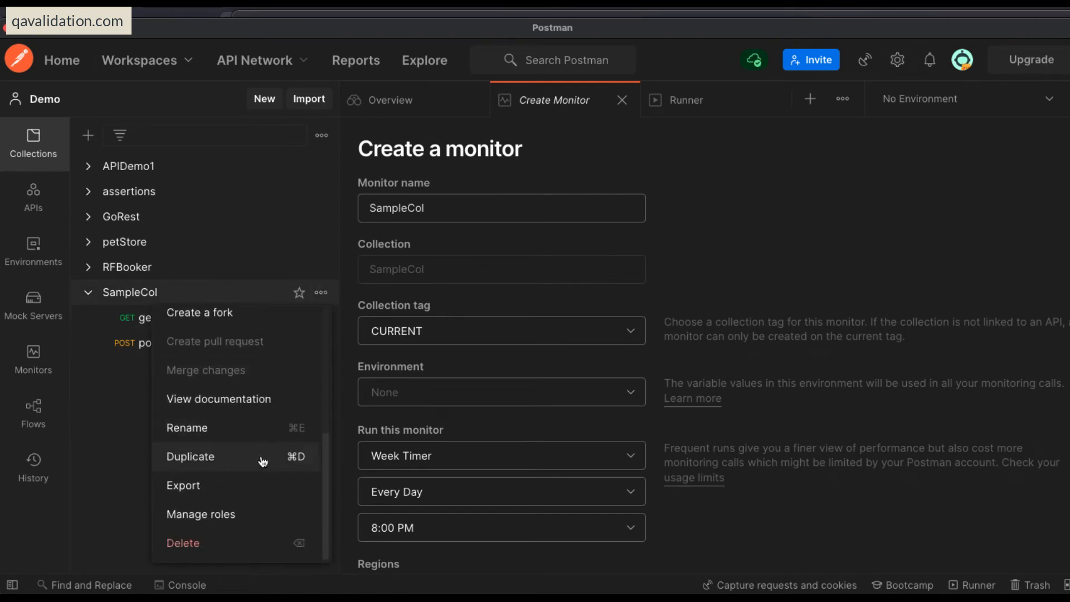
left_click(205, 457)
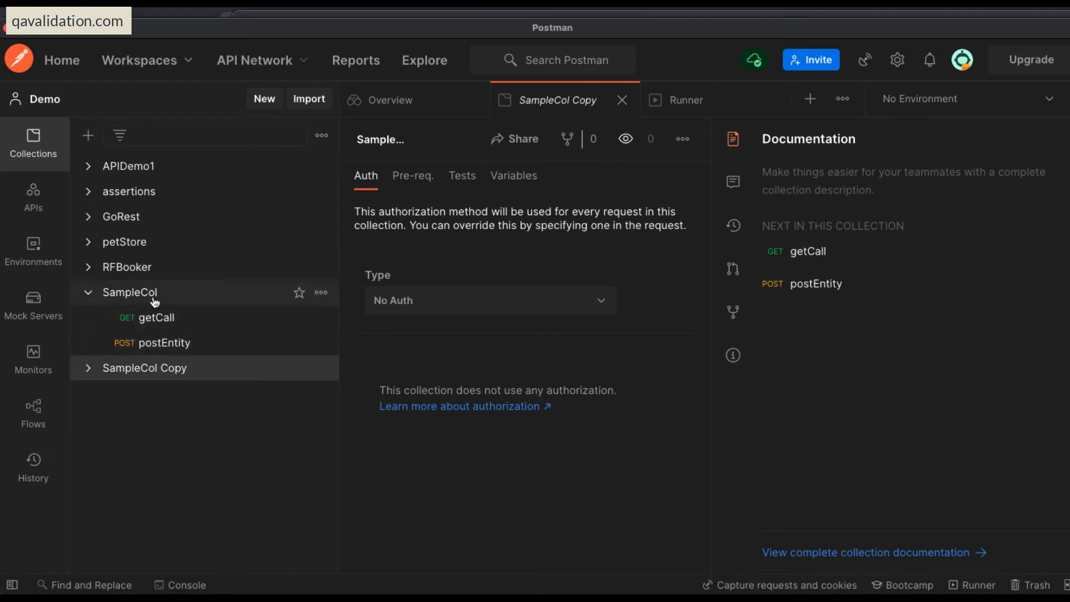
left_click(89, 372)
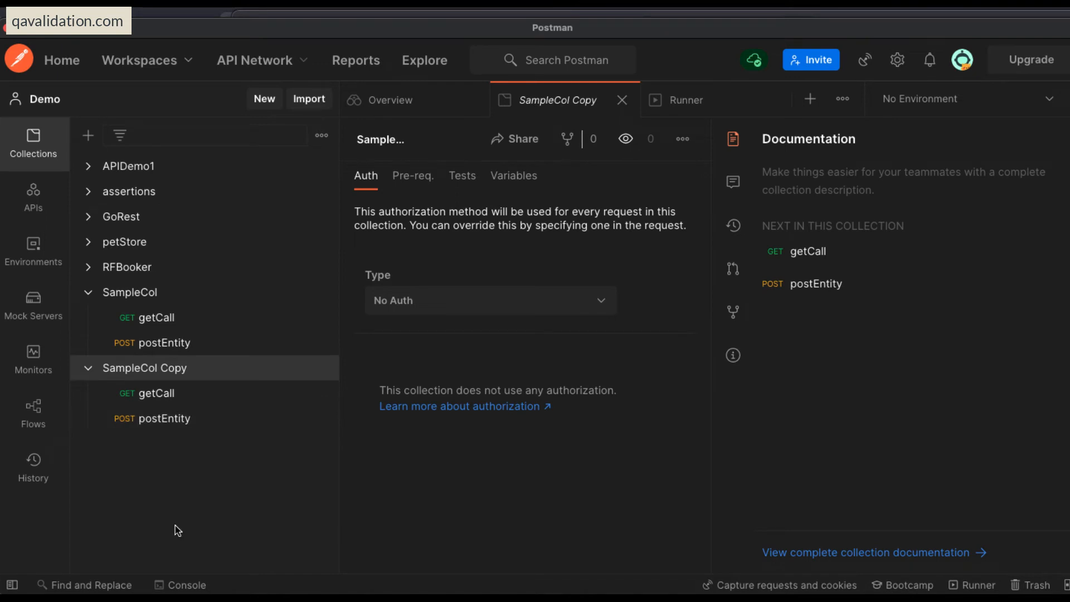
View SampleCol's complete documentation and examine the getCall and postEntity entries.
left_click(321, 368)
left_click(242, 483)
left_click(321, 292)
scroll(251, 516, "down", 5)
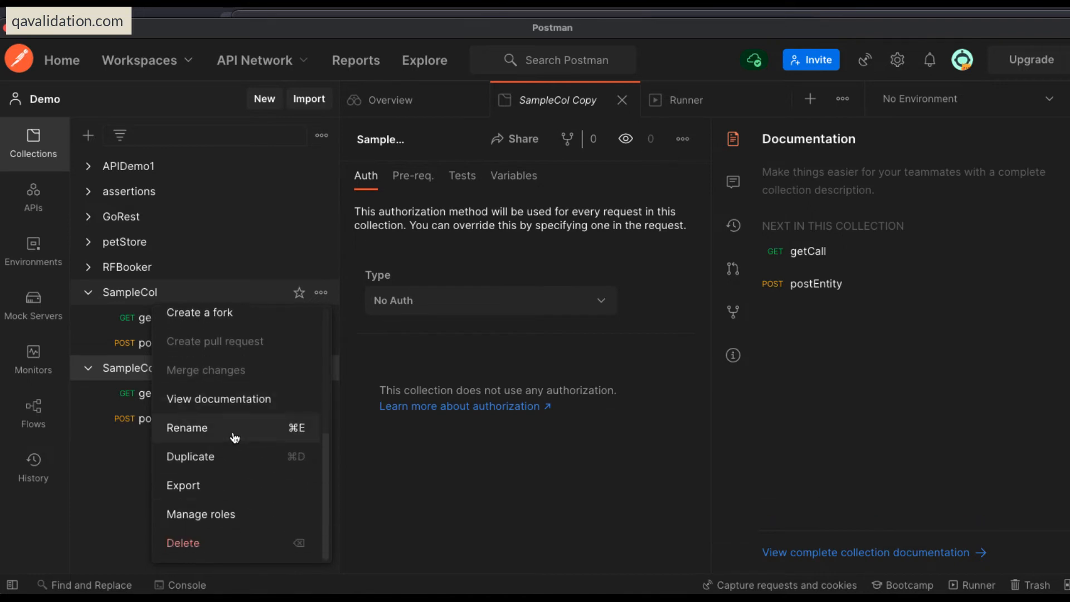
left_click(238, 399)
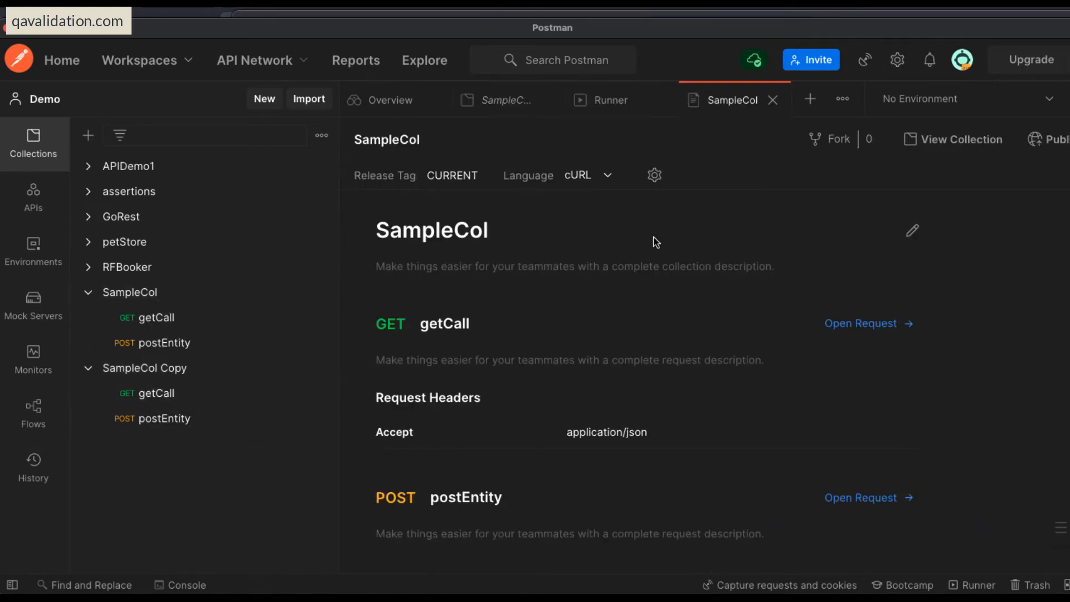
scroll(557, 356, "down", 1)
scroll(615, 338, "down", 2)
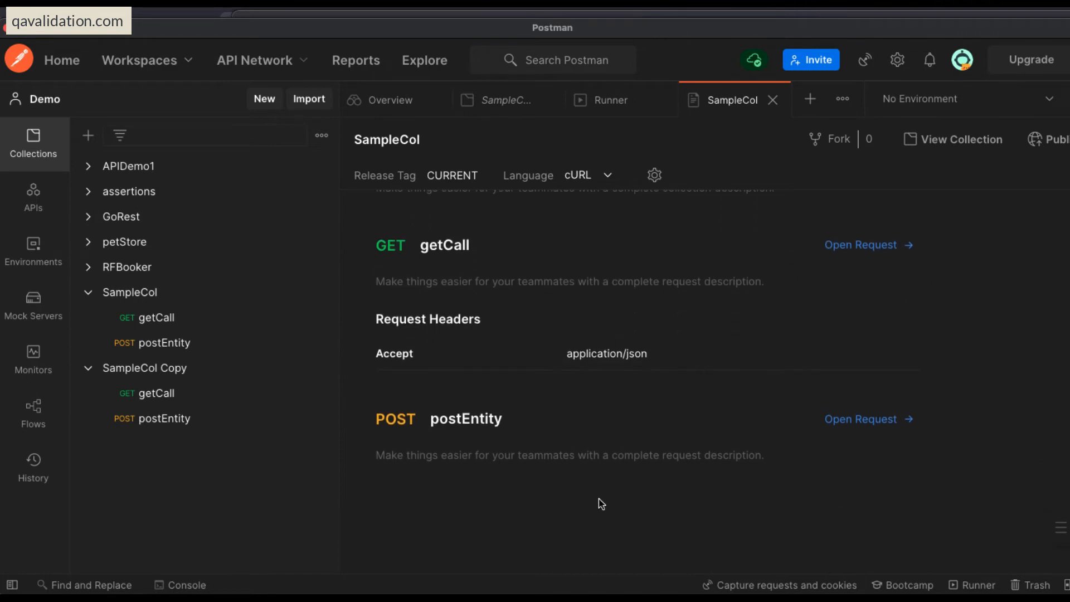
Open SampleCol's postEntity and getCall requests in turn, and view and close getCall's documentation.
left_click(160, 320)
left_click(163, 348)
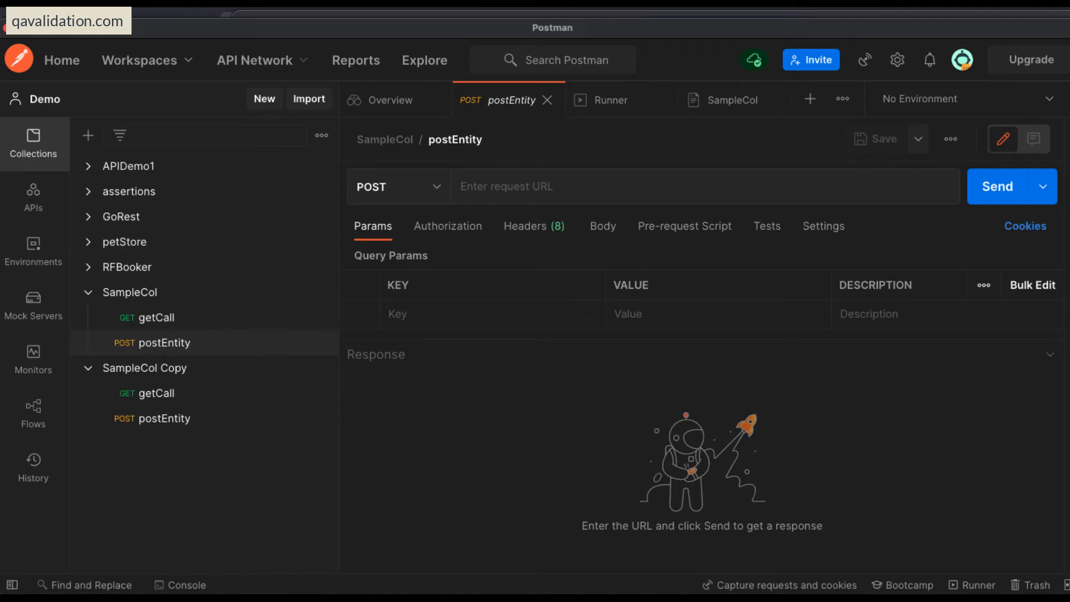
left_click(137, 317)
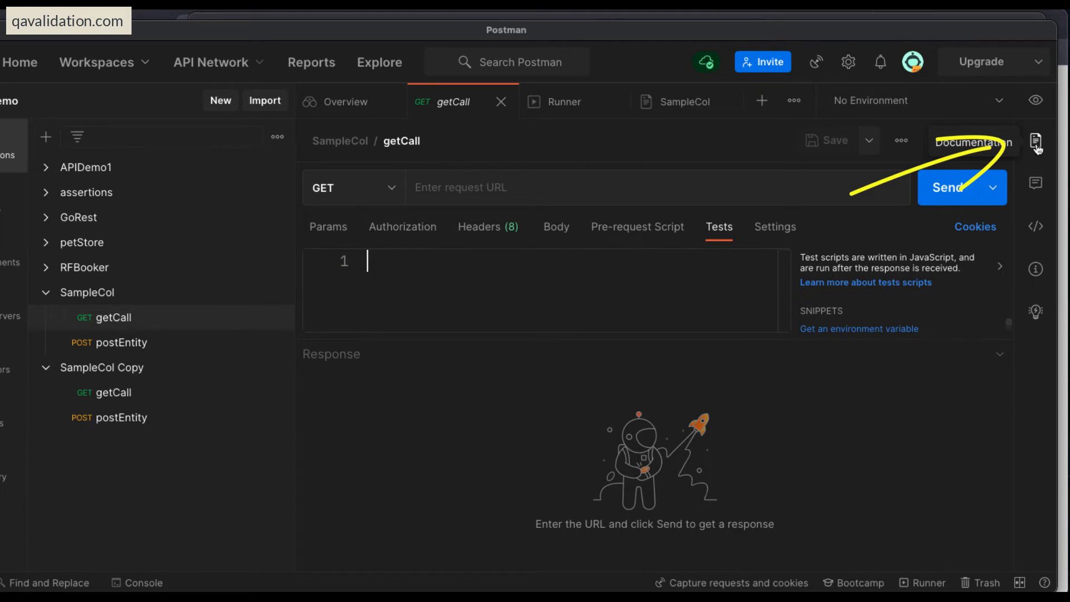
left_click(1036, 143)
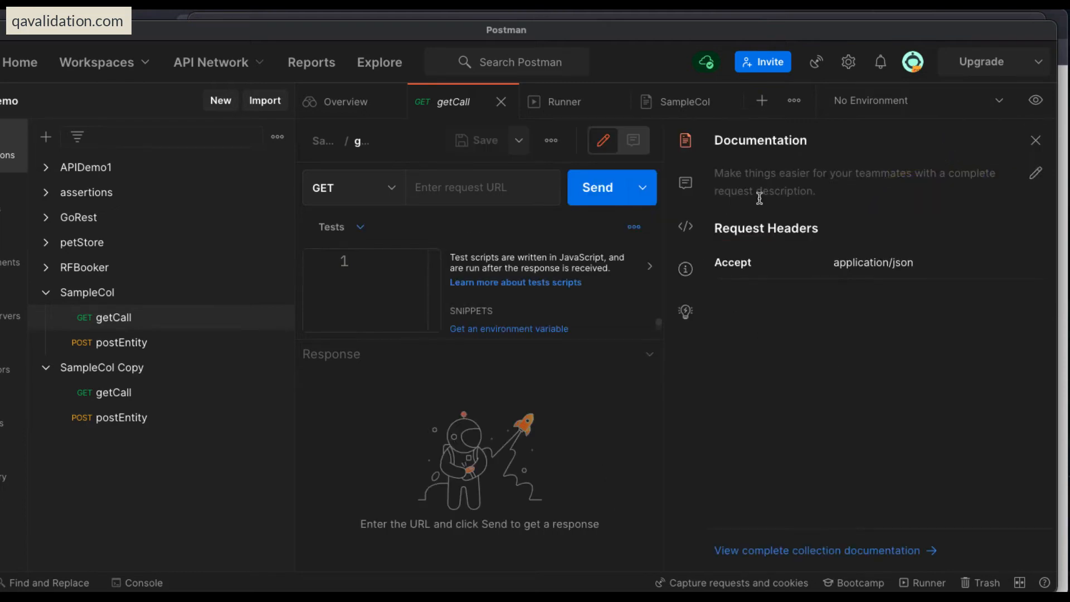
left_click(1035, 140)
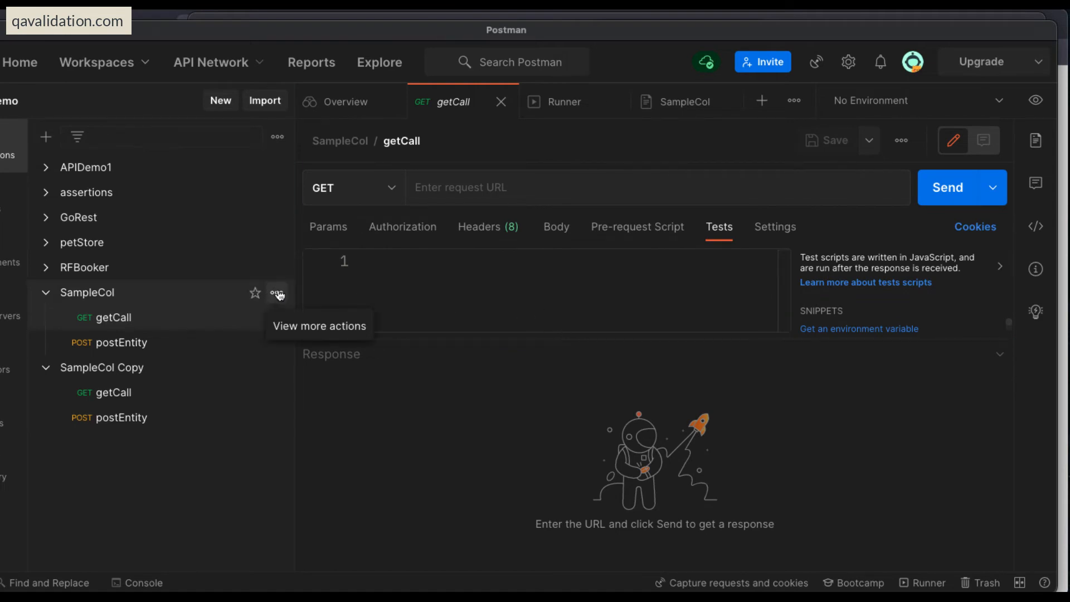
Start exporting the SampleCol collection to bring up its export format options.
left_click(277, 294)
scroll(247, 479, "down", 3)
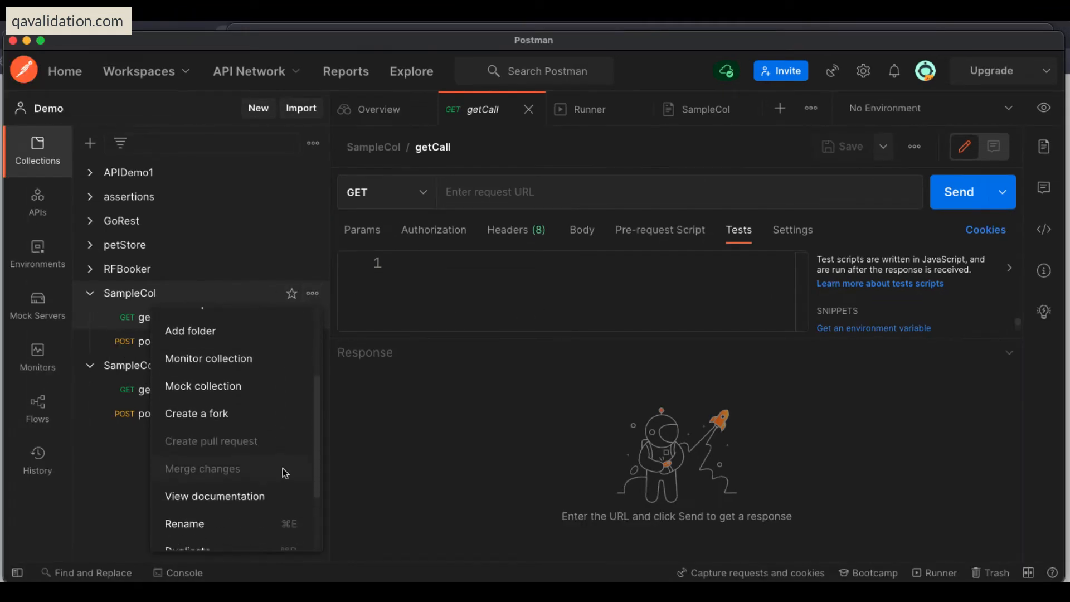
scroll(282, 473, "down", 3)
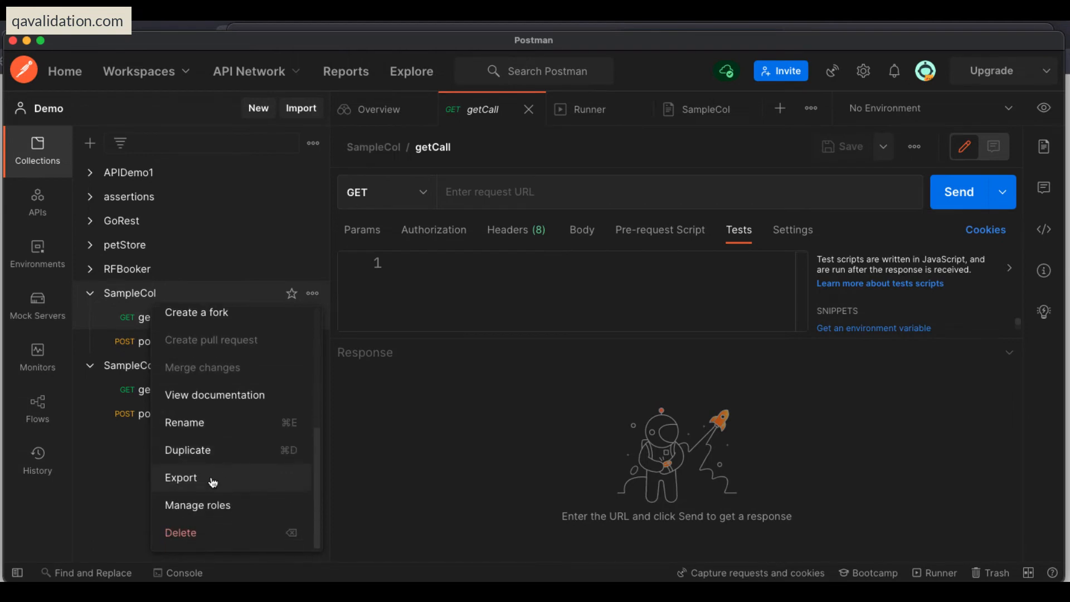
scroll(232, 407, "up", 5)
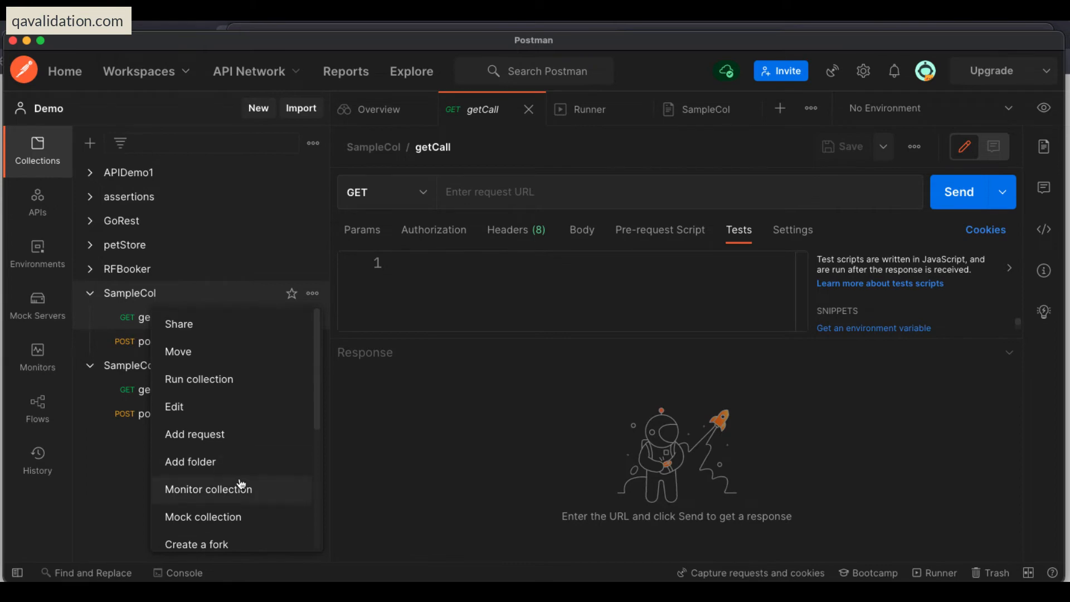
scroll(240, 484, "down", 5)
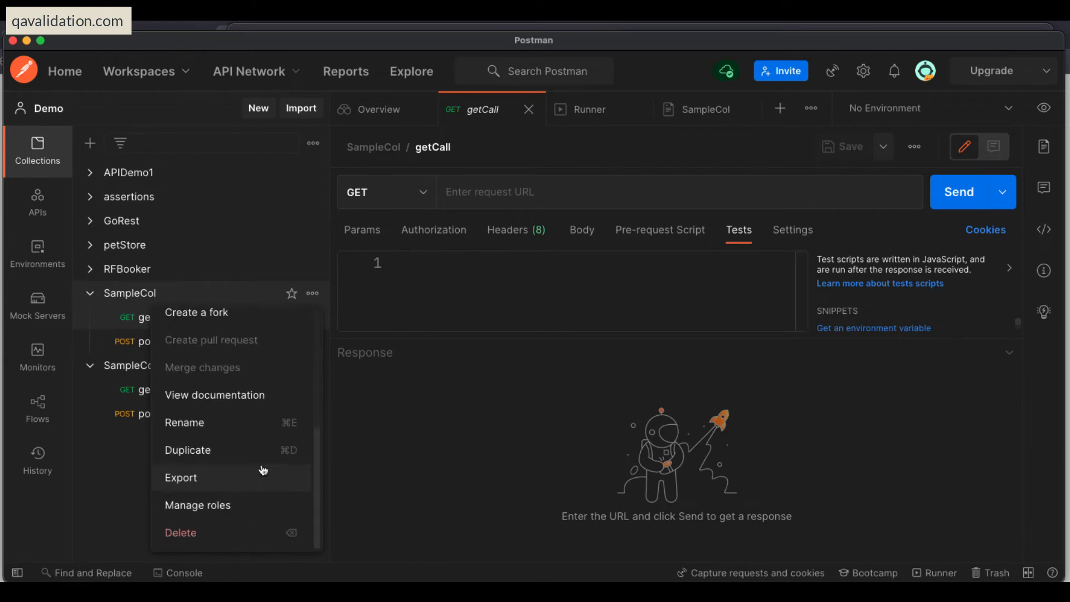
left_click(200, 478)
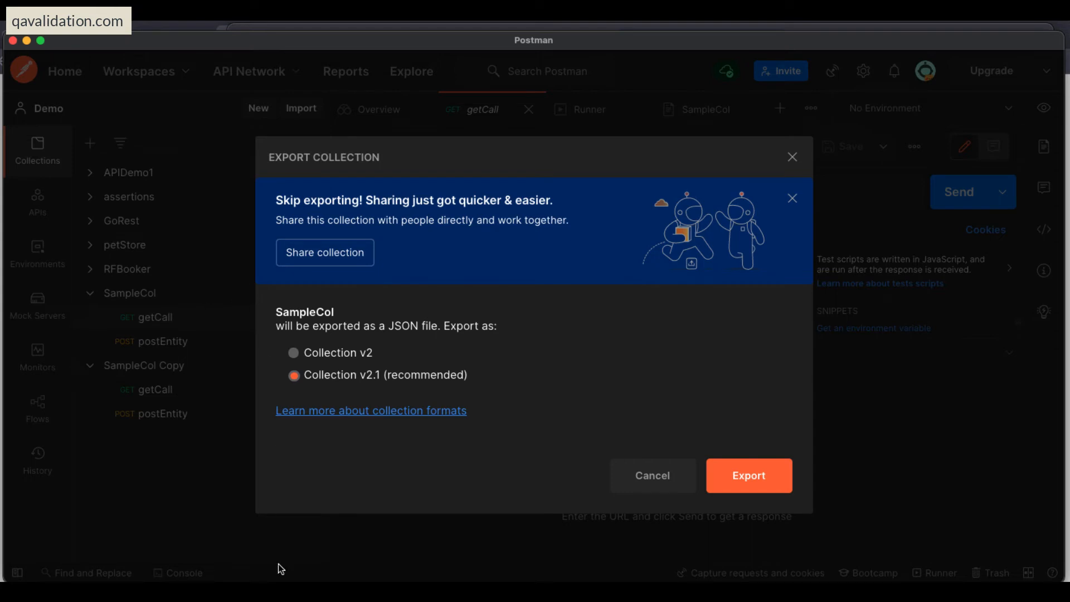
Review SampleCol's full JSON and its link in the web browser, and return to the export options in Postman.
left_click(290, 591)
left_click(826, 183)
key("super+a")
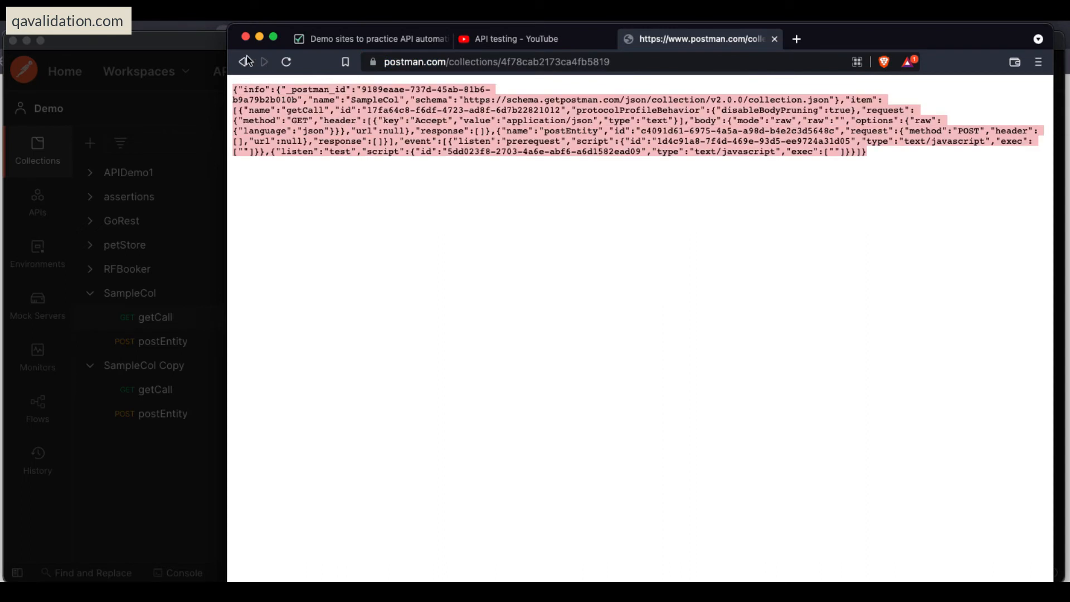
left_click(648, 67)
left_click(866, 195)
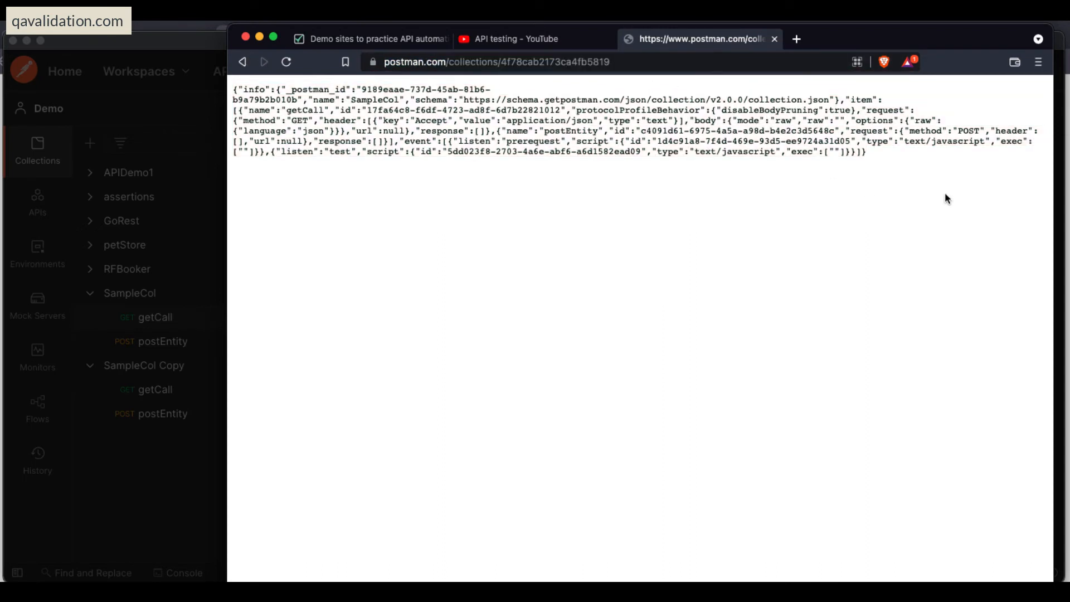
key("super+a")
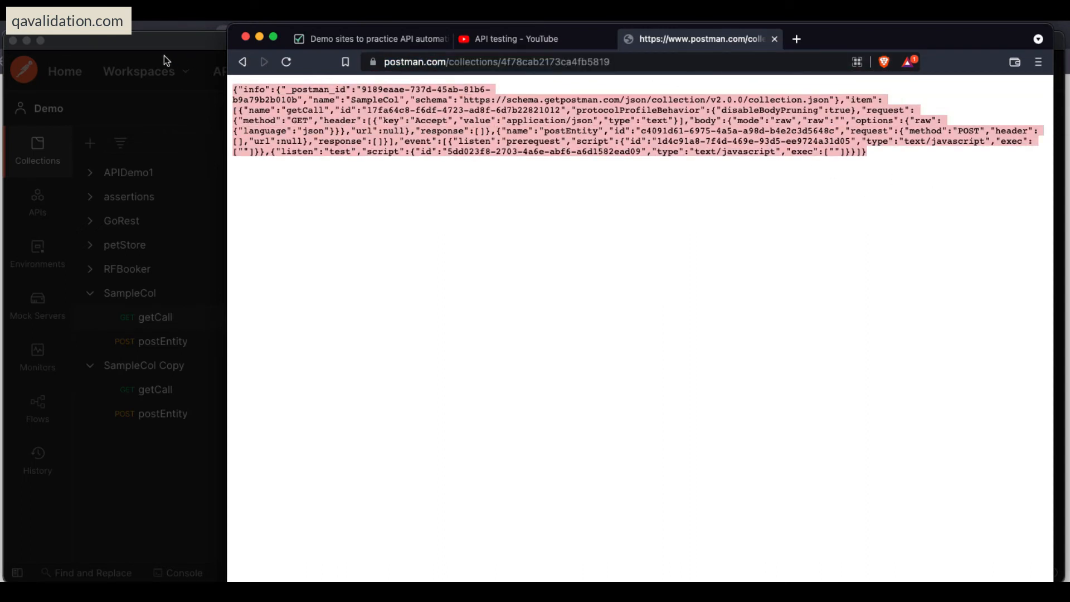
left_click(166, 59)
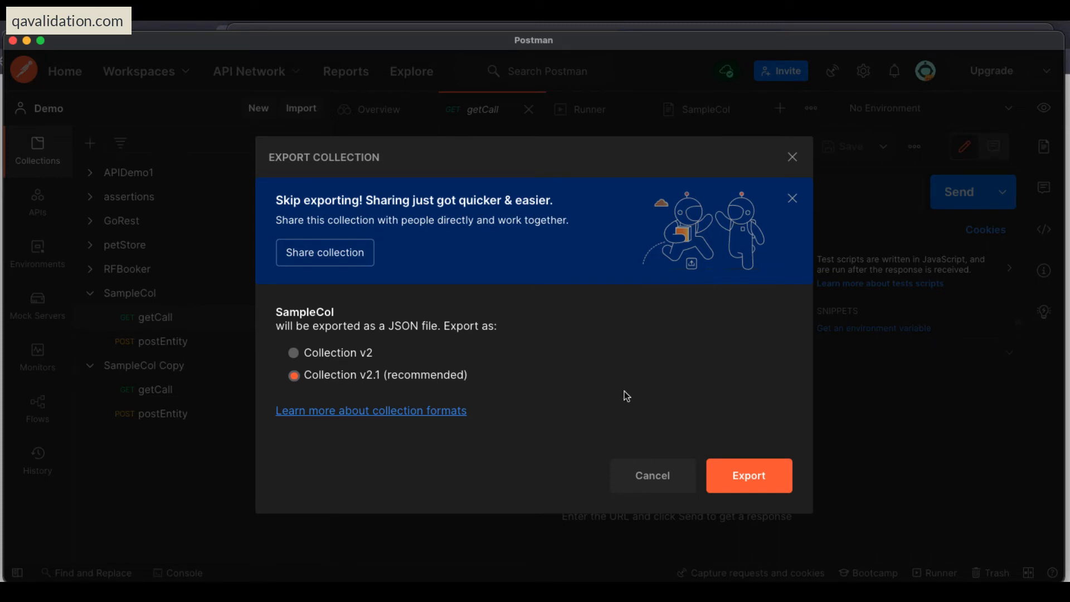
View the save dialog for exporting SampleCol as a Collection v2.1 JSON file, check the .json extension, and cancel the save.
left_click(751, 488)
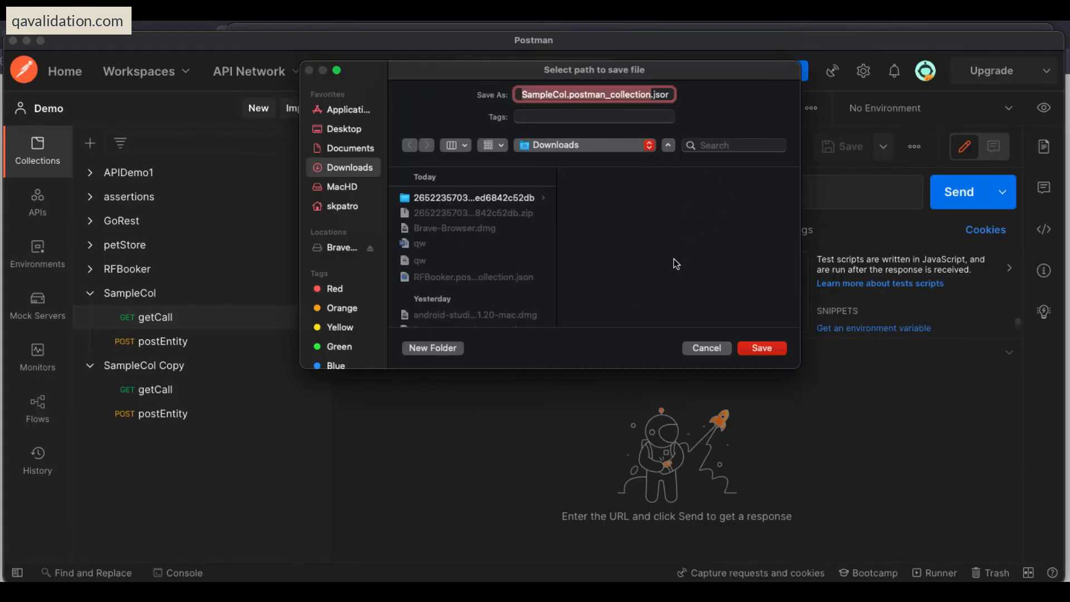
left_click(665, 95)
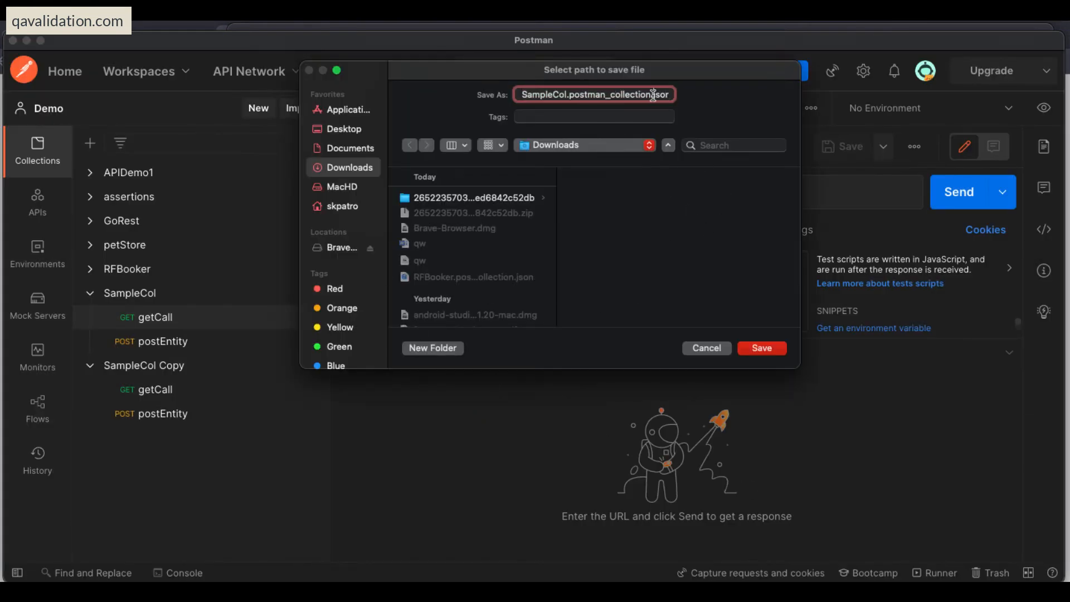
left_click_drag(654, 94, 684, 95)
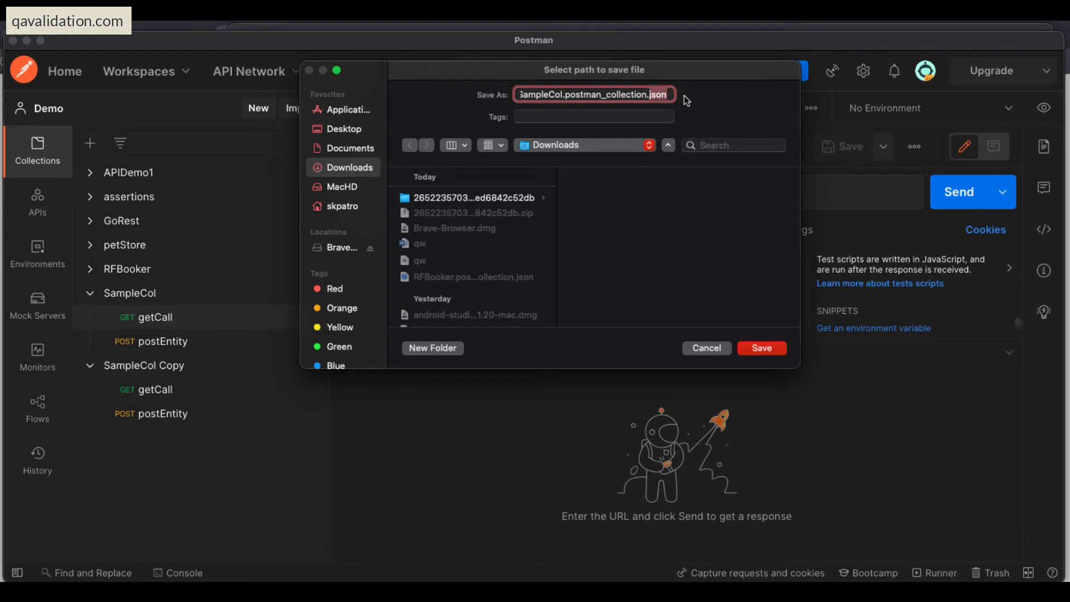
left_click(707, 349)
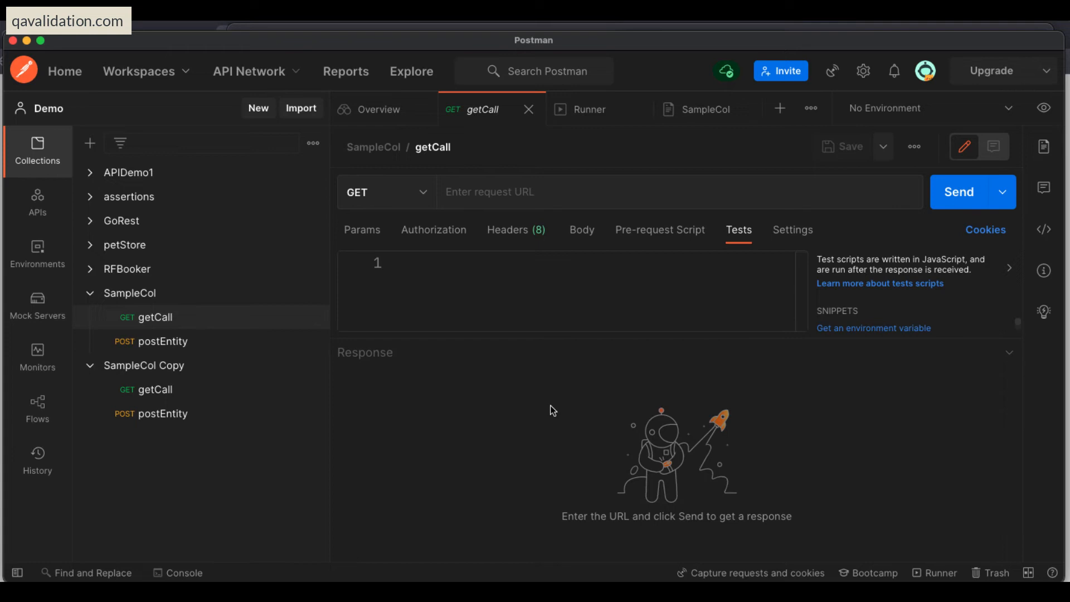
Collapse SampleCol and SampleCol Copy, and view the file and folder options for importing a collection.
left_click(90, 294)
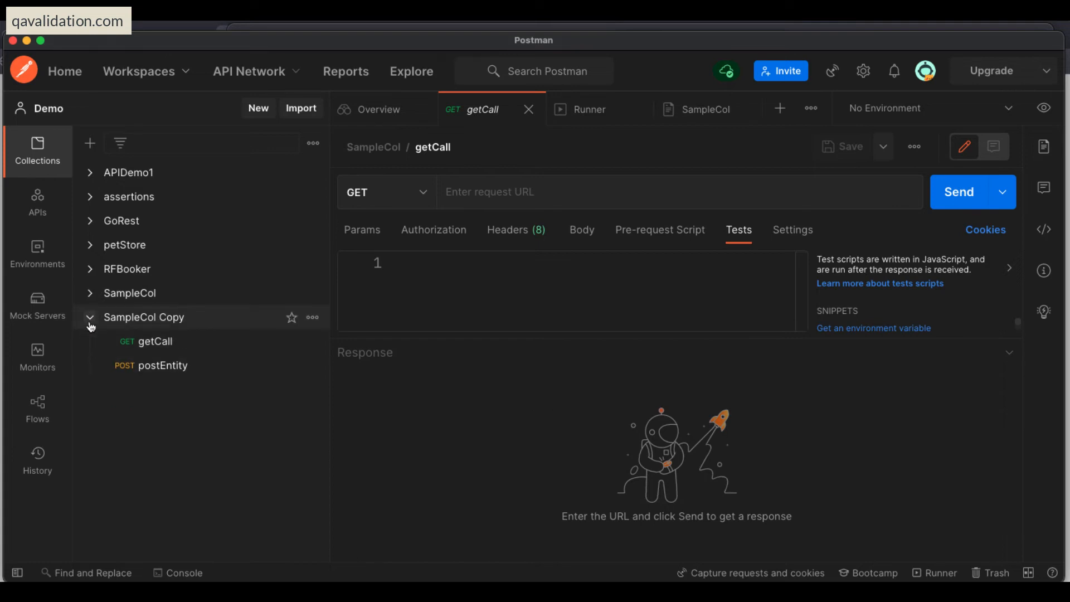
left_click(90, 319)
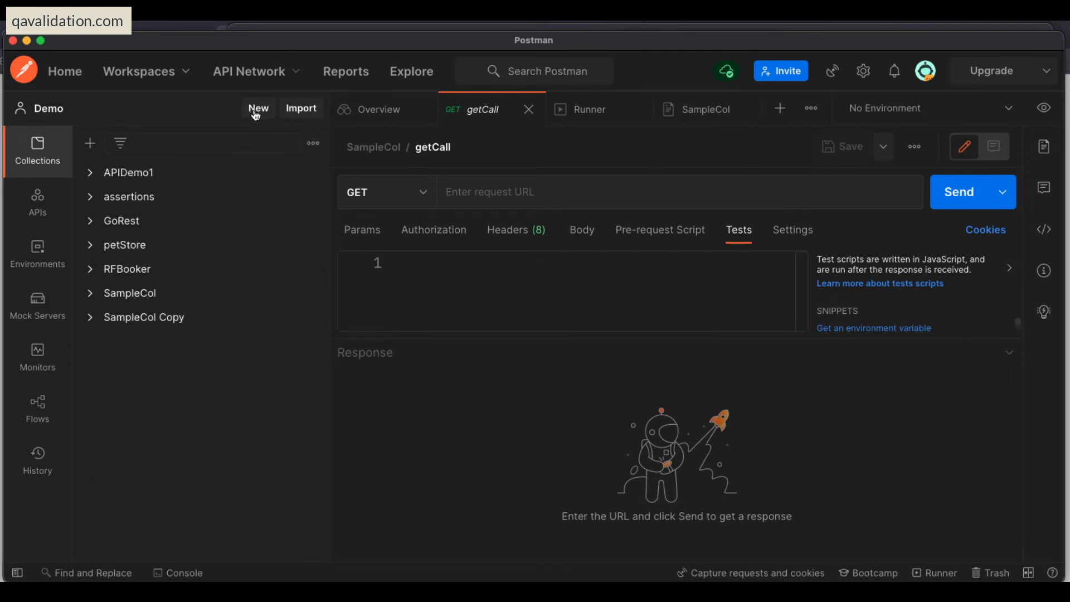
left_click(300, 112)
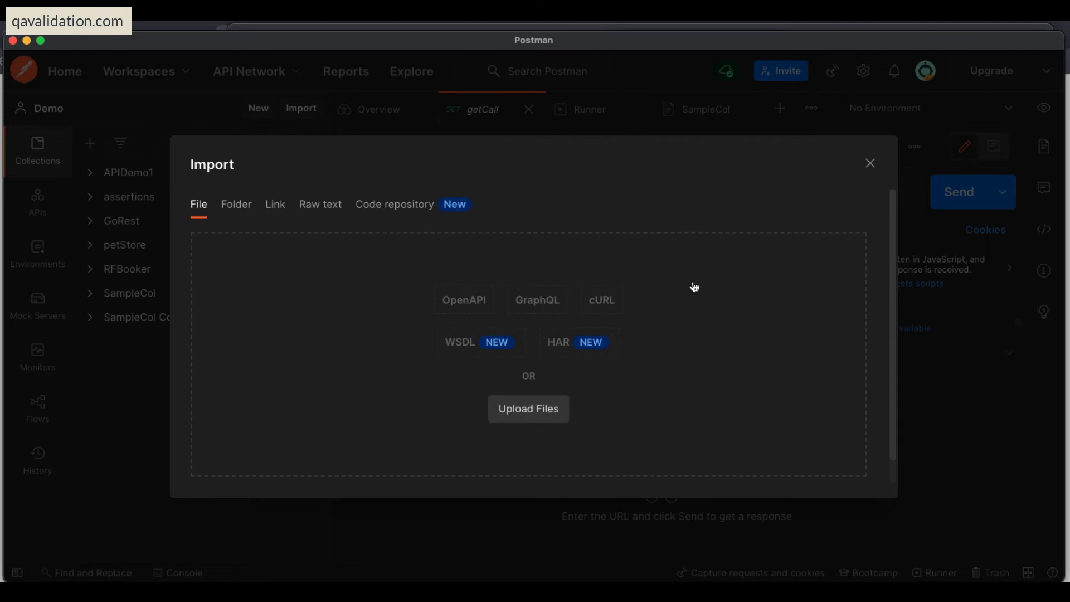
left_click(245, 205)
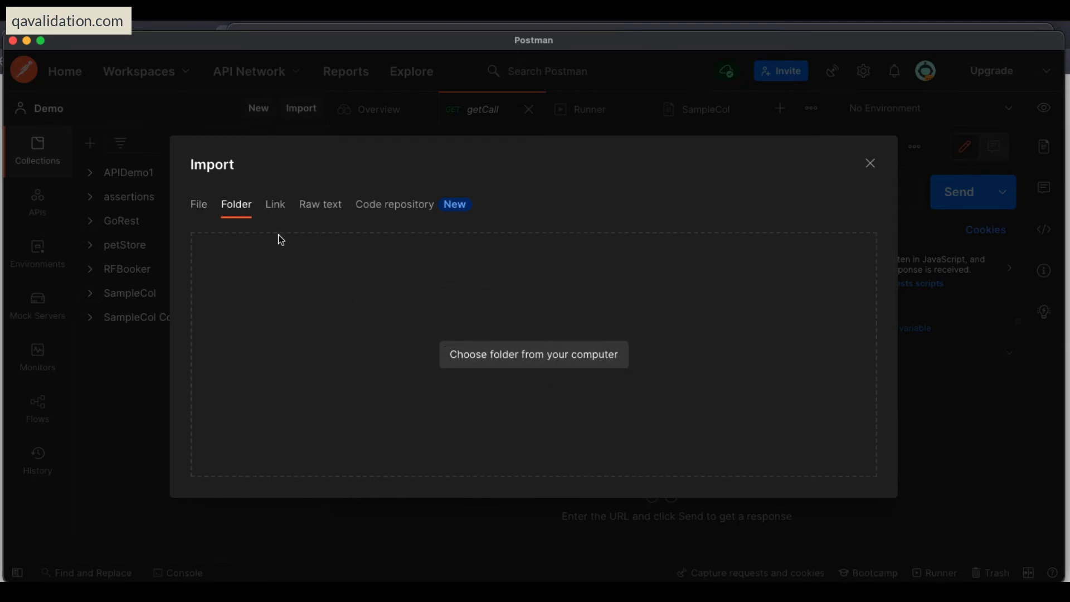
Try importing SampleCol from its collection link copied from the web browser, and cancel at the file selection.
left_click(279, 207)
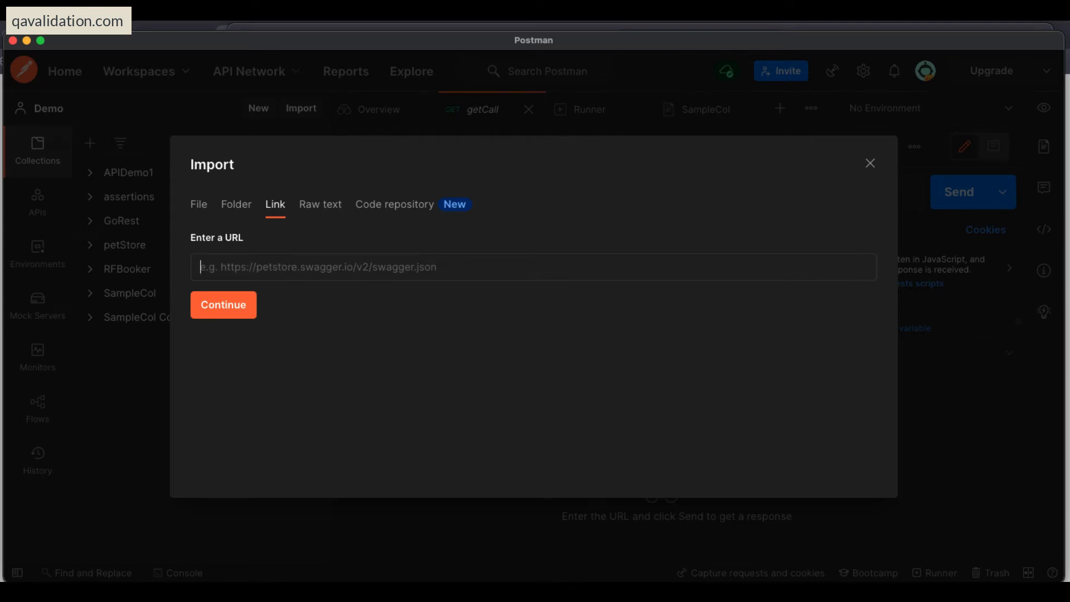
key("super+Tab")
left_click(544, 62)
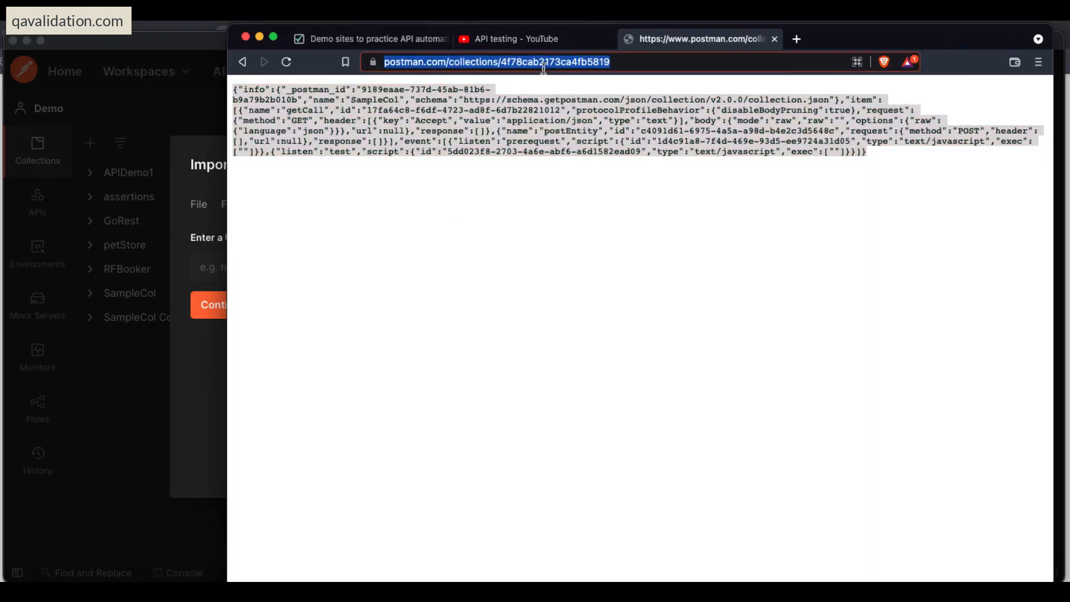
key("super+c")
key("super+Tab")
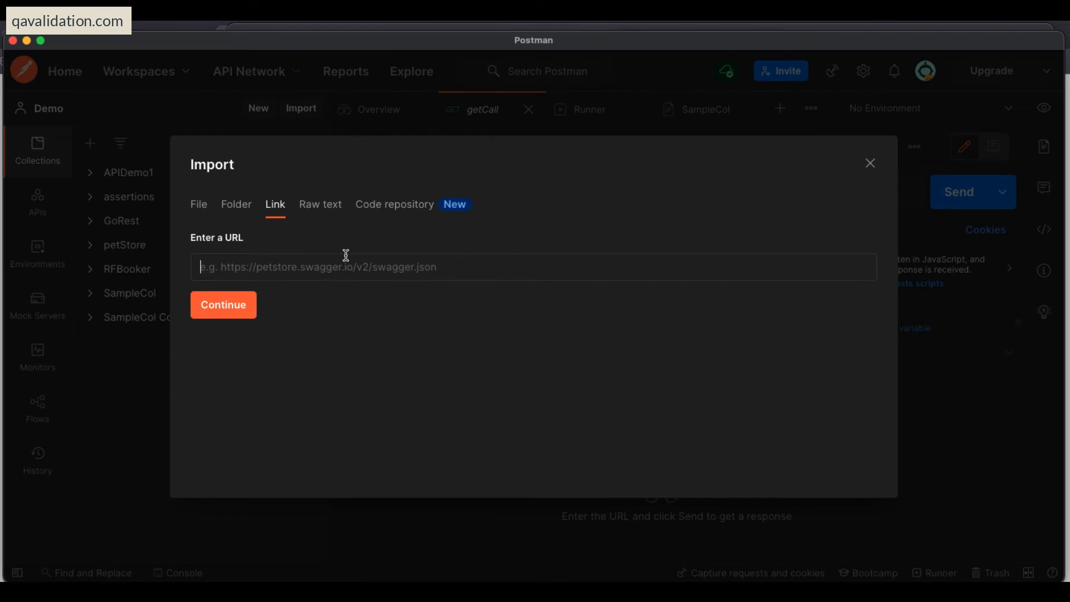
key("super+v")
left_click(254, 308)
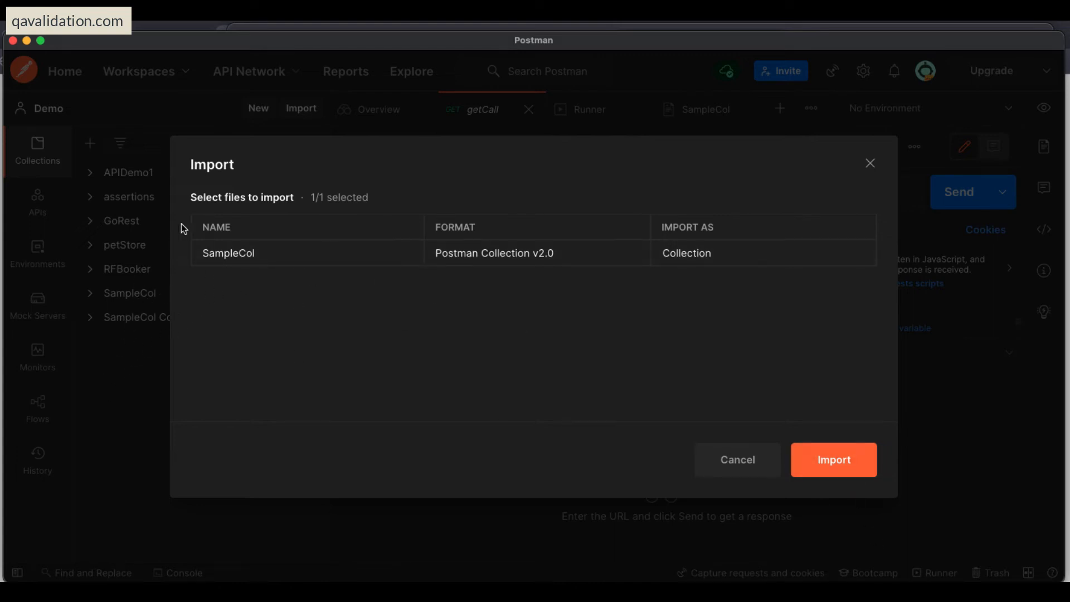
left_click(742, 475)
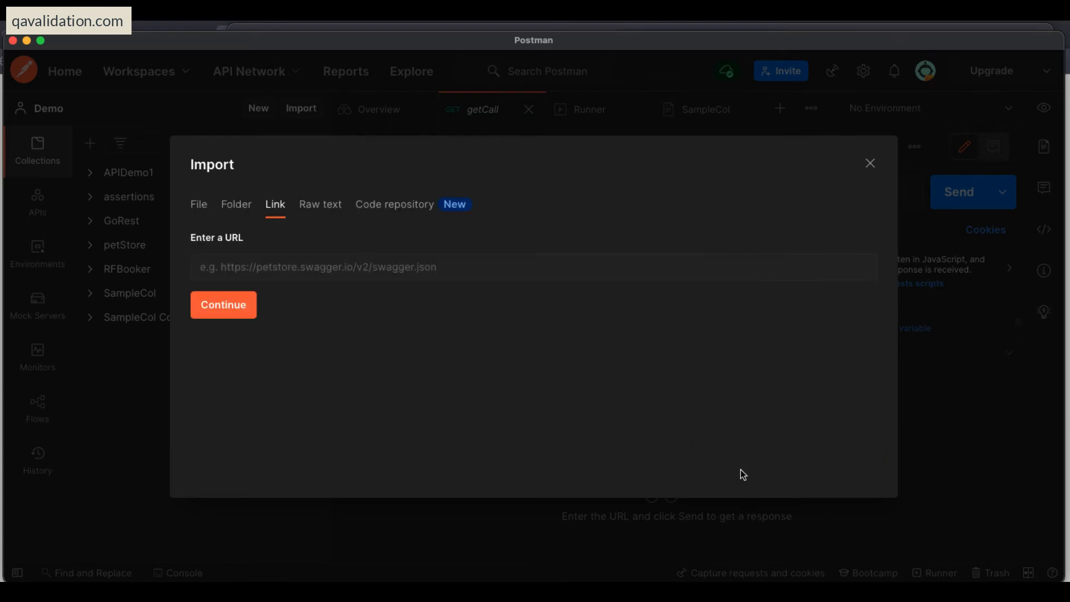
Review the raw text and code repository options for importing a collection.
left_click(315, 214)
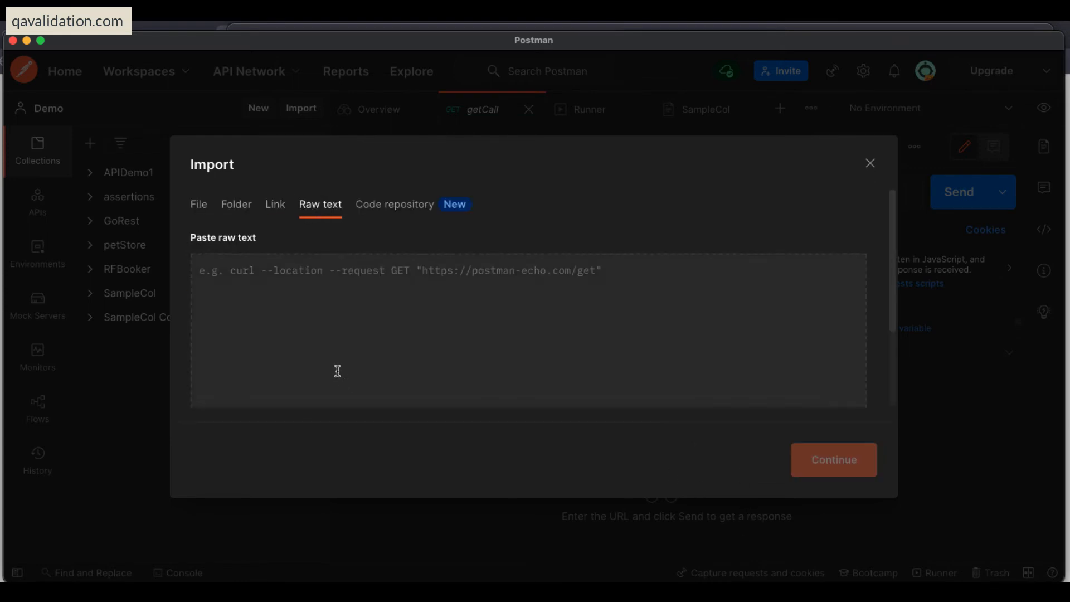
left_click(328, 323)
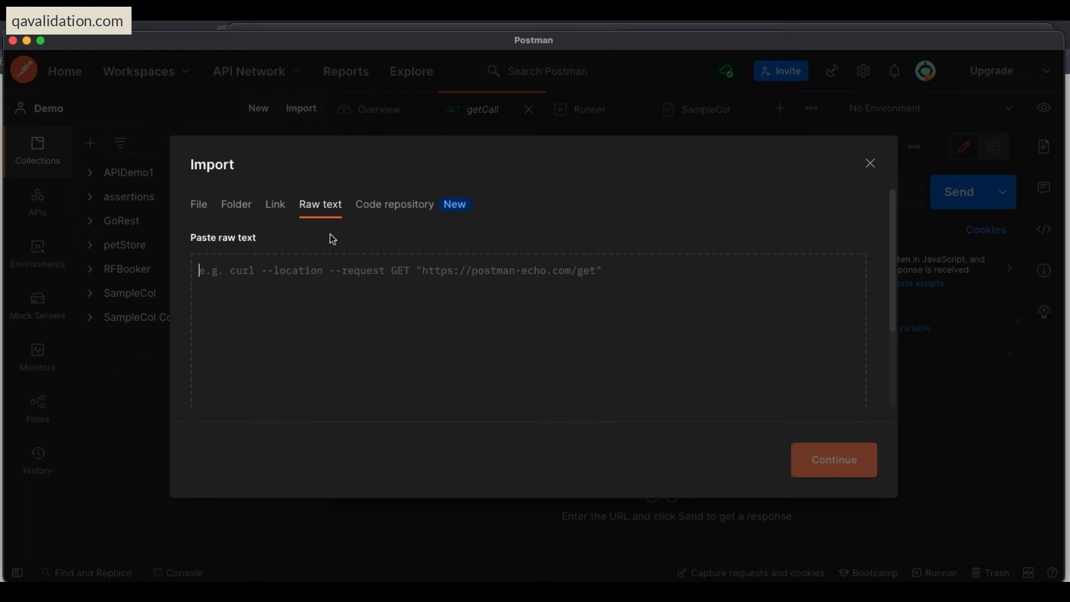
left_click(384, 209)
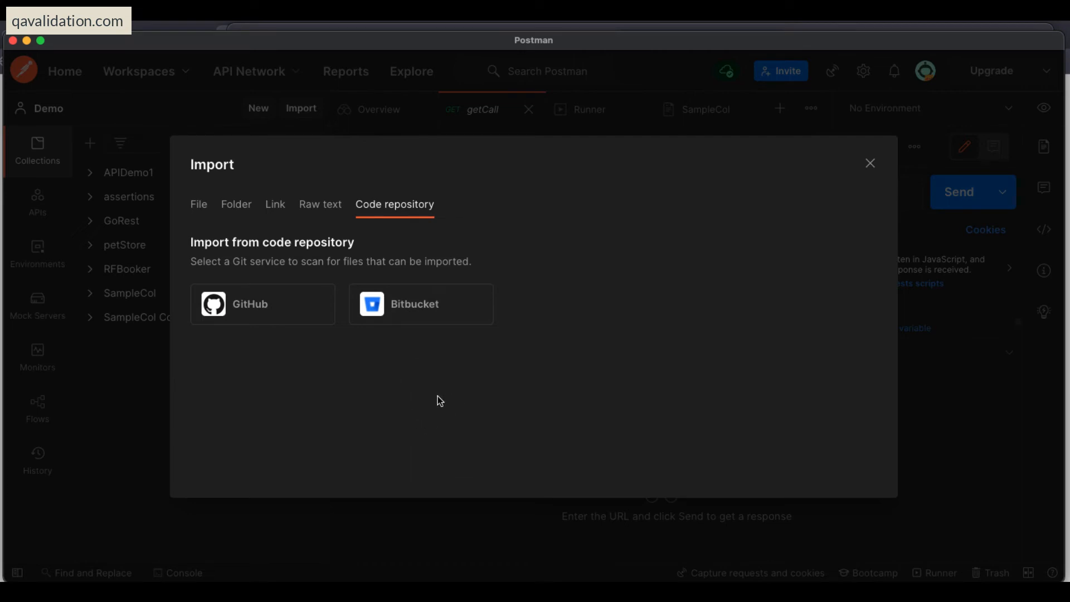
Try connecting to GitHub as the import source, abandon the authorization page, and close the import dialog.
left_click(233, 309)
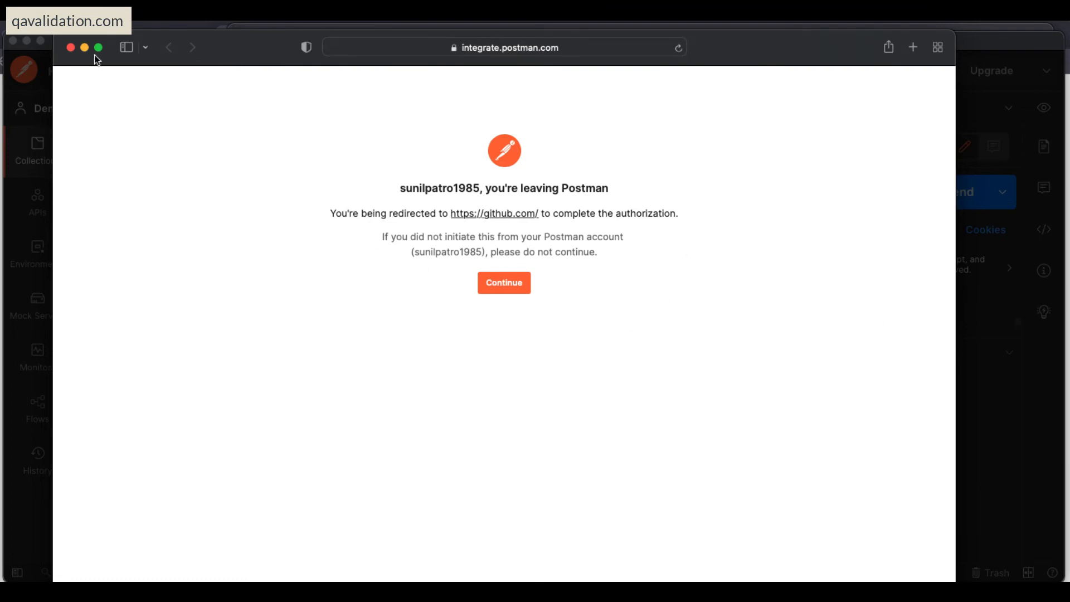
left_click(70, 49)
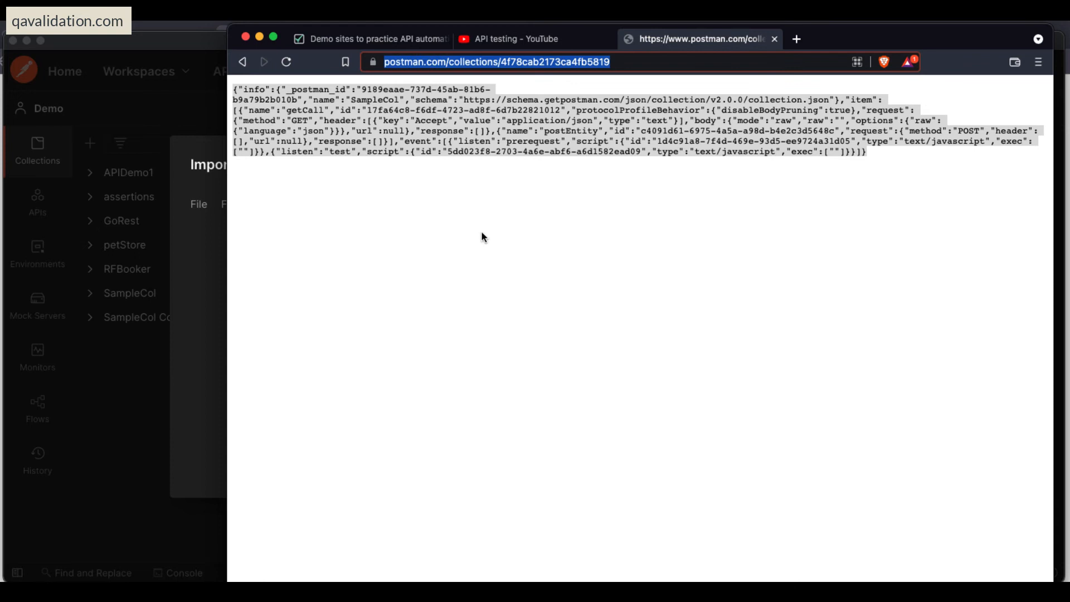
left_click(524, 233)
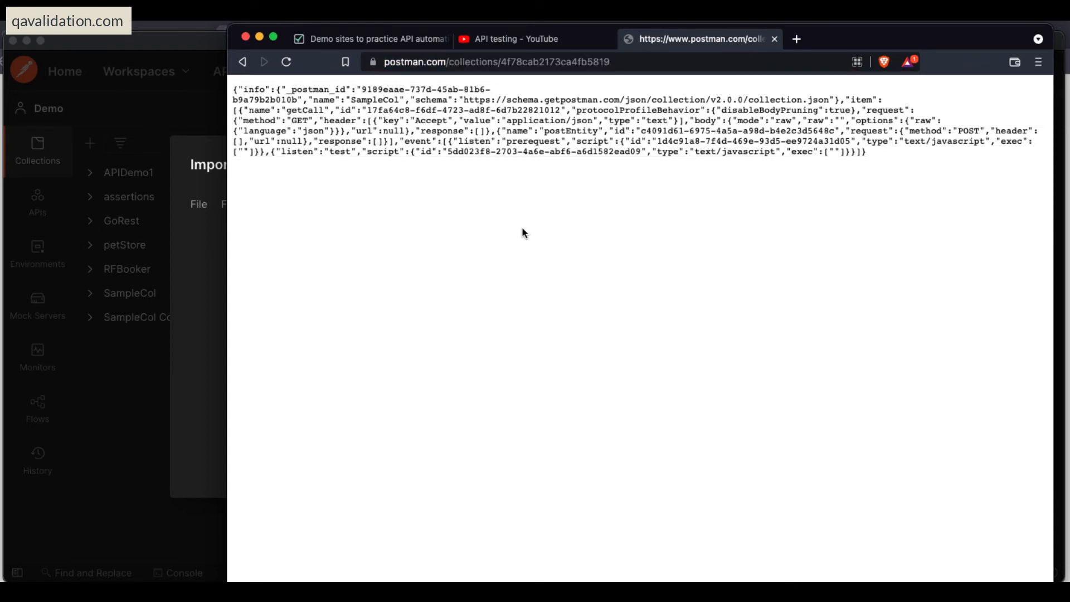
left_click(199, 407)
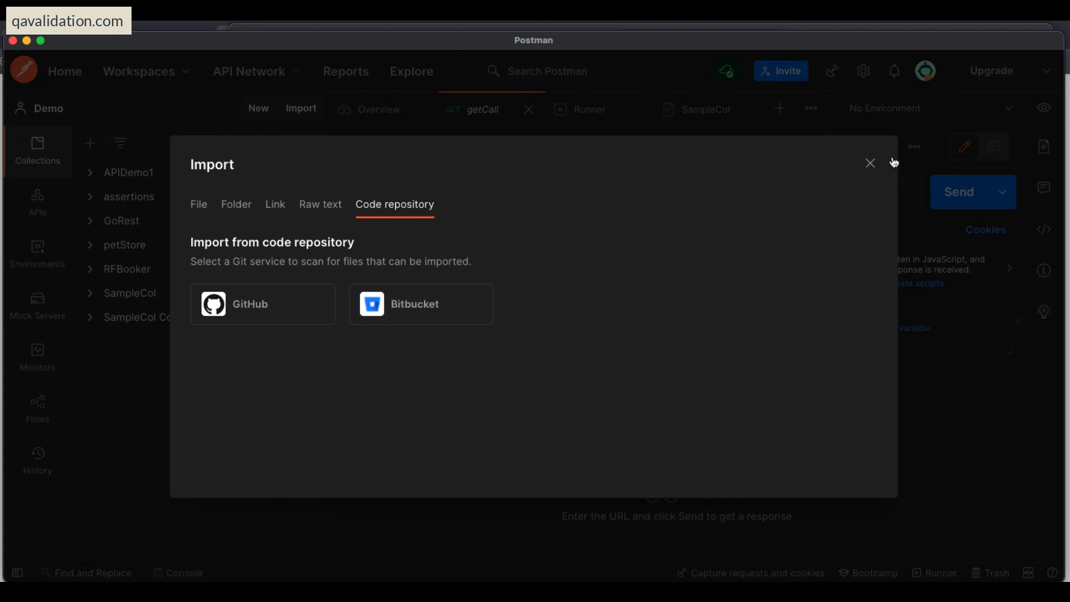
left_click(870, 164)
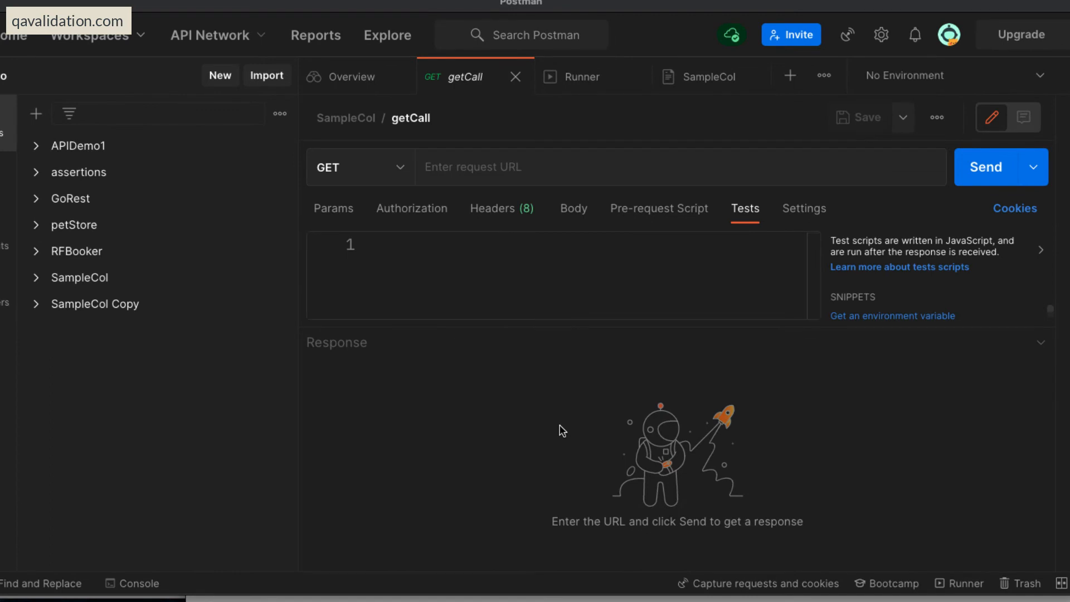
Close all open tabs, expand the RFBooker collection and open its getToken request to examine the request URL.
right_click(455, 79)
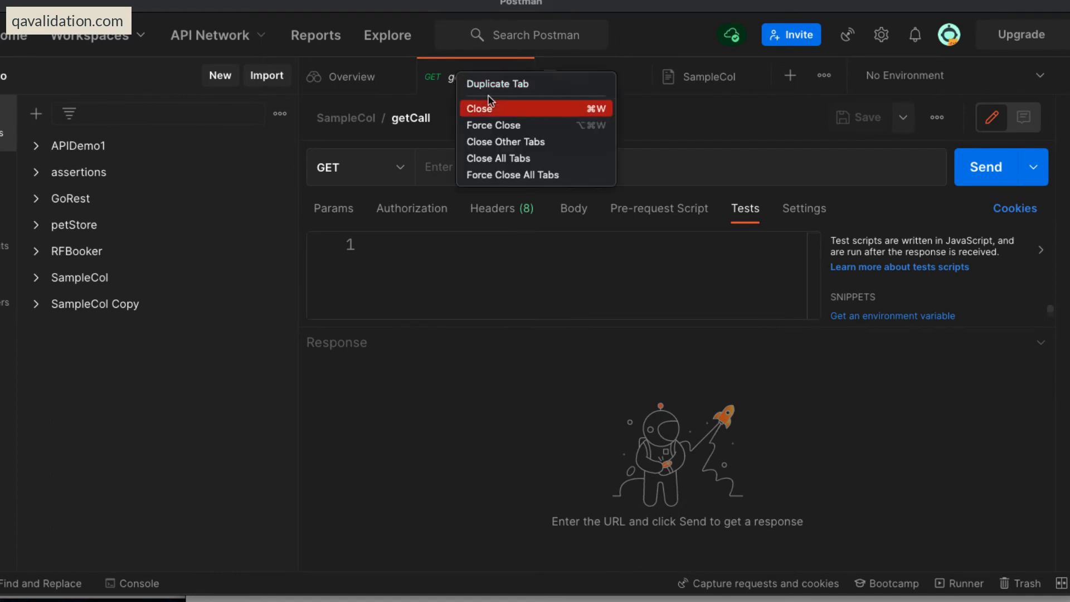
left_click(506, 159)
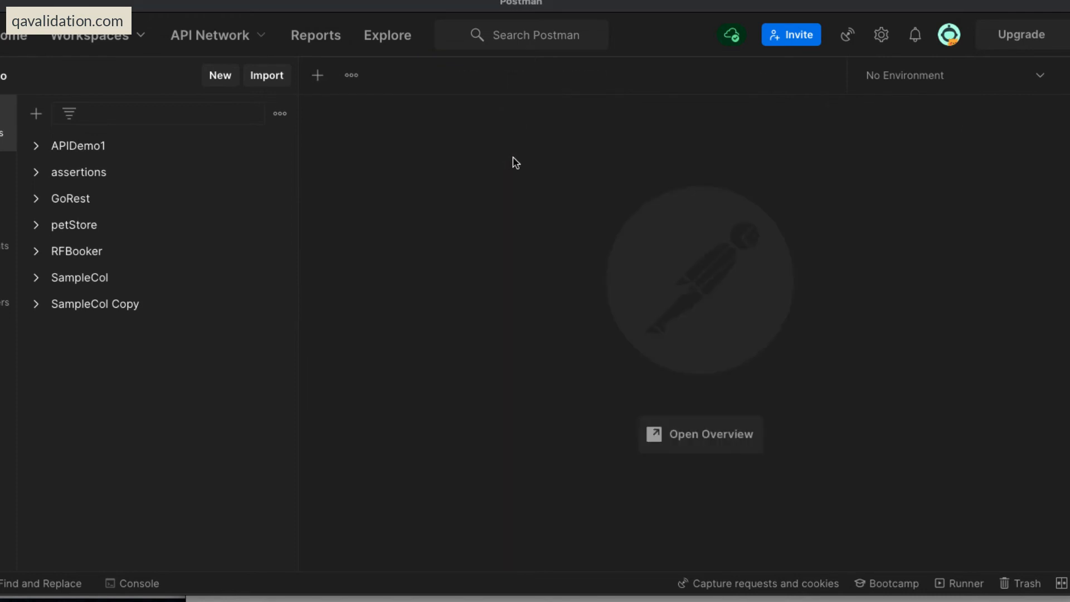
left_click(36, 252)
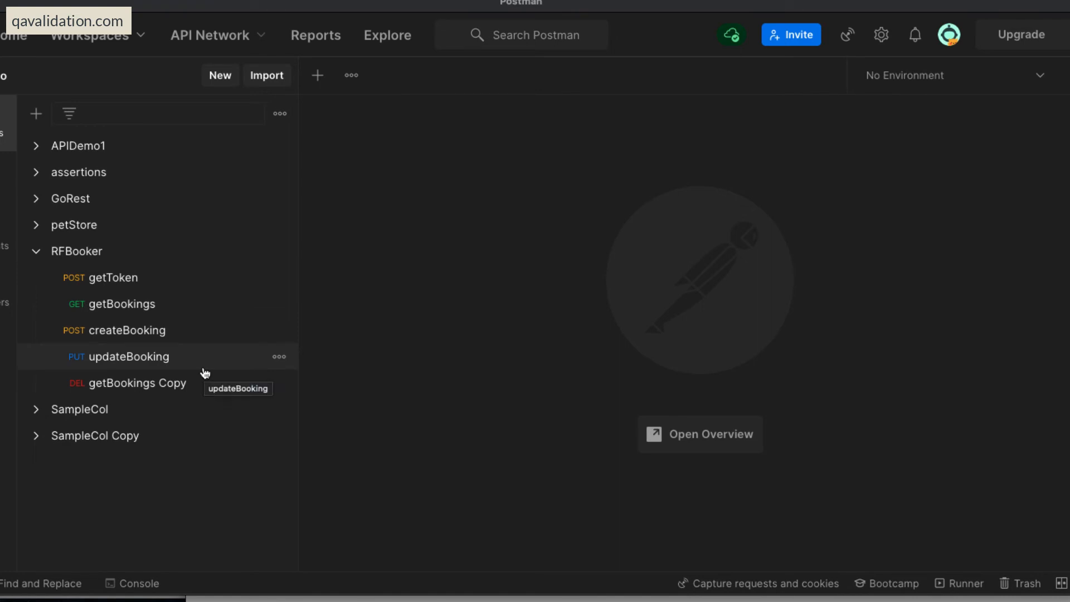
left_click(119, 284)
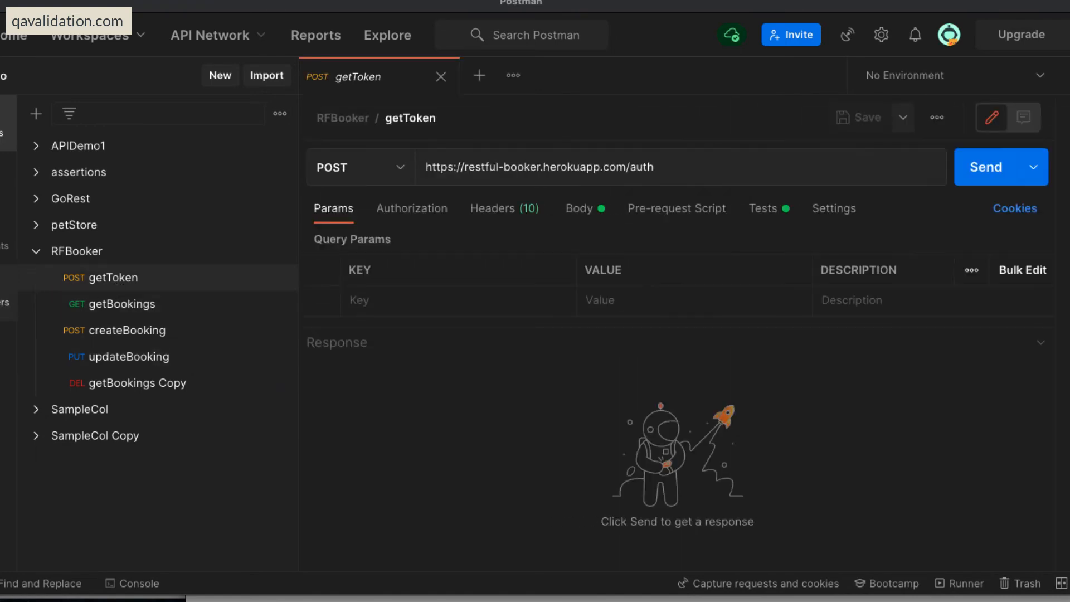
left_click_drag(464, 168, 627, 168)
left_click(690, 168)
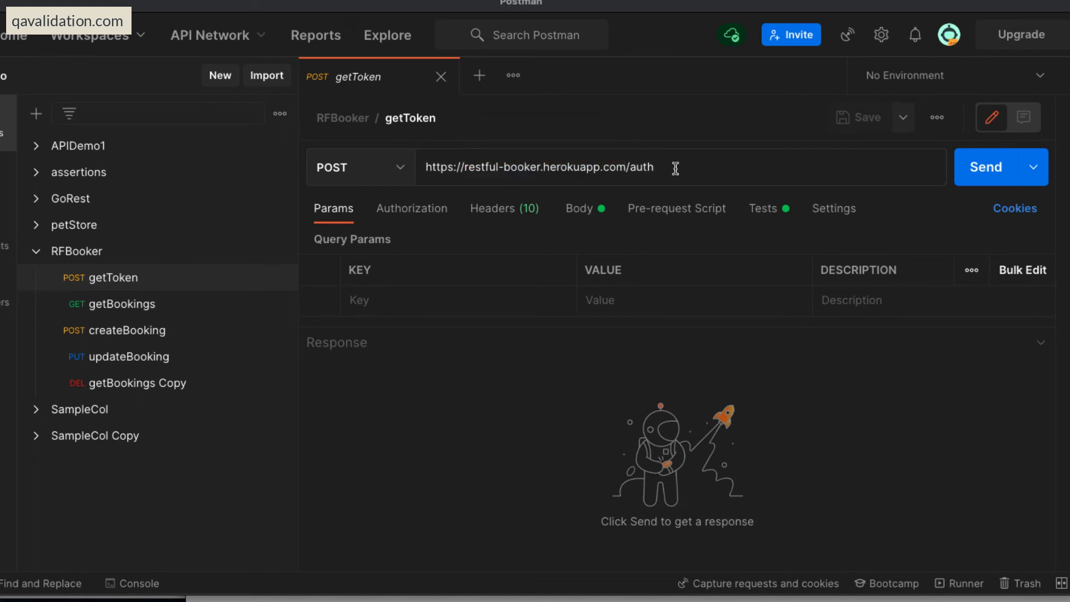
Switch to the web browser and read the list of API demo portals and playground sites in the qavalidation.com article.
left_click(419, 599)
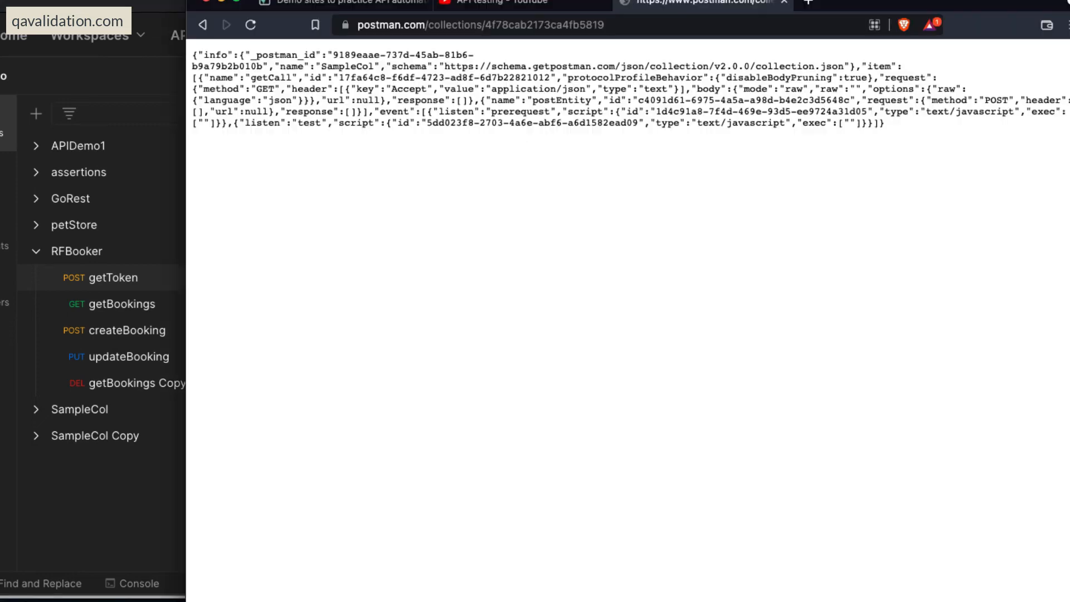
left_click(292, 5)
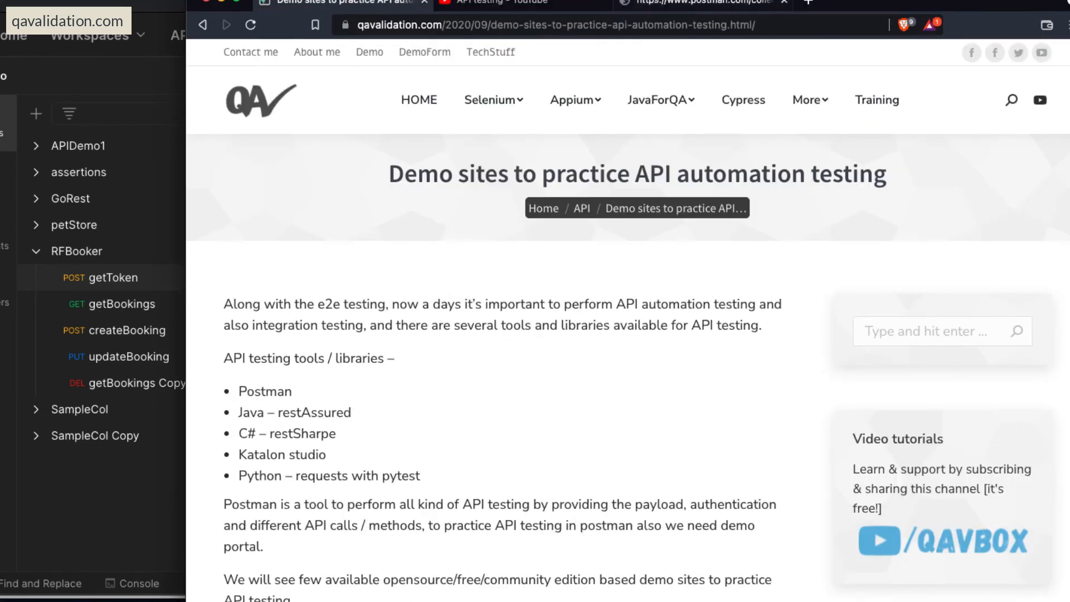
left_click(779, 26)
left_click(535, 428)
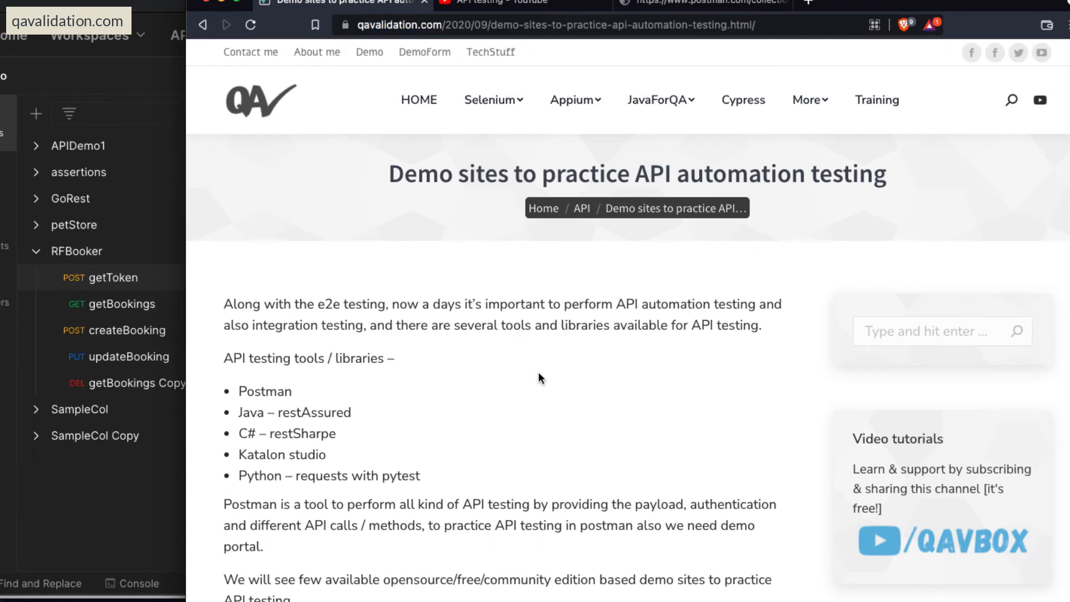
scroll(539, 373, "down", 6)
scroll(538, 372, "down", 2)
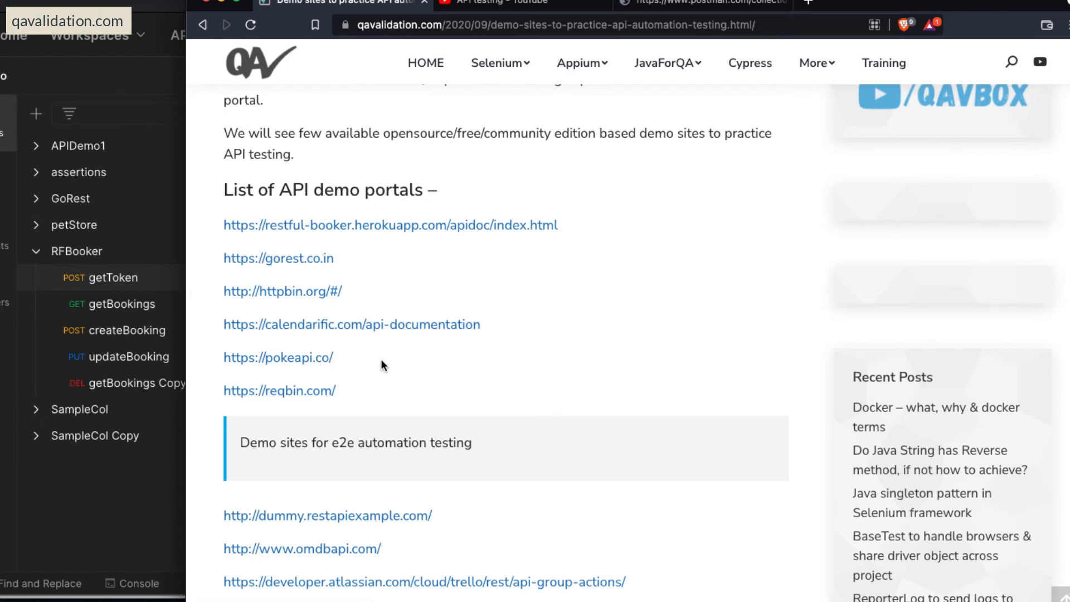
scroll(413, 363, "down", 3)
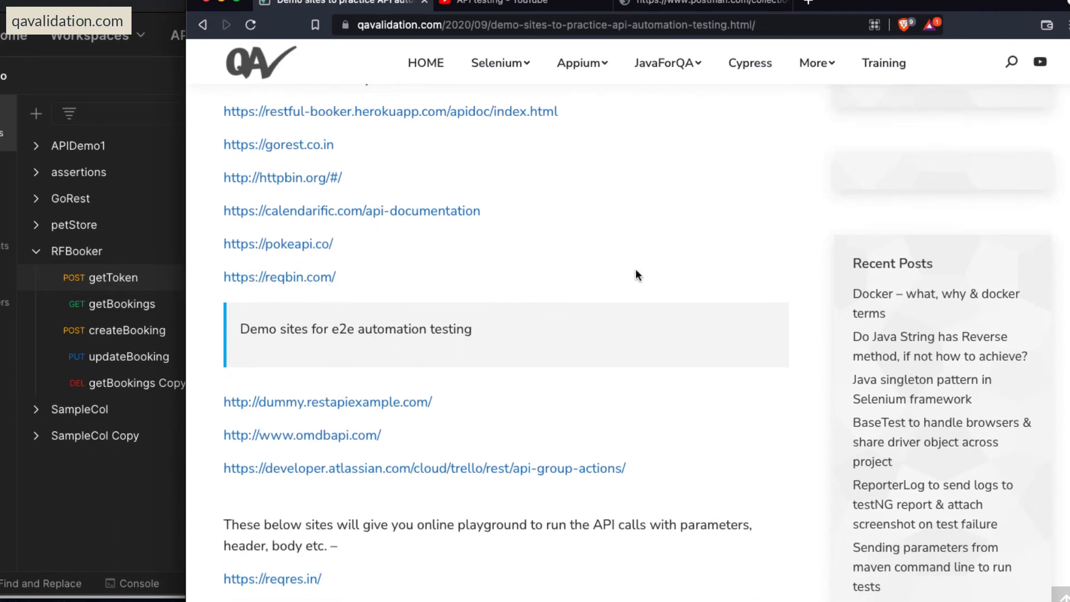
scroll(635, 271, "down", 6)
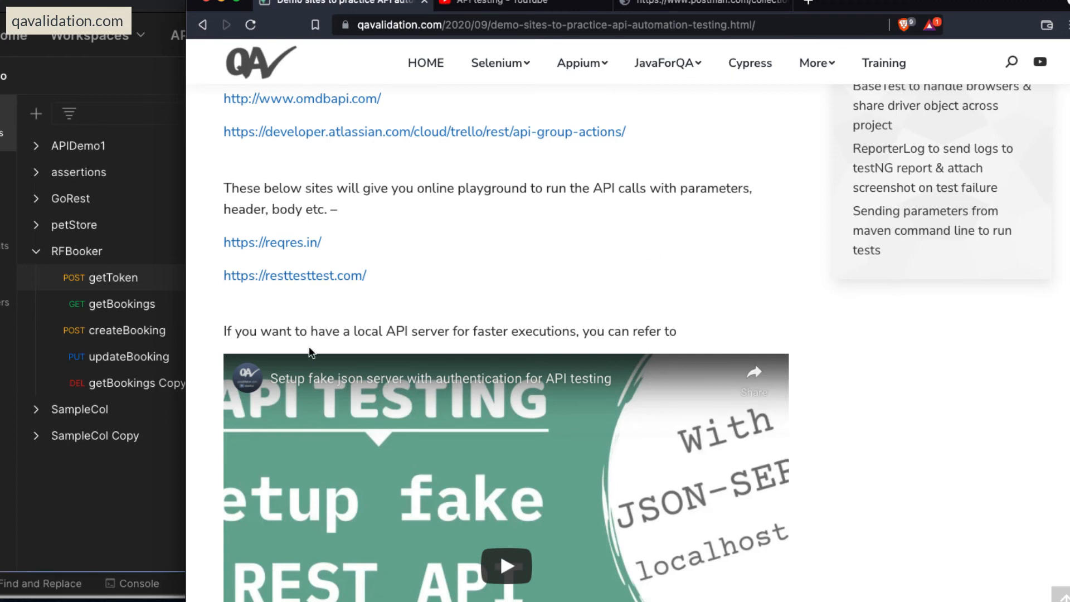
Open the resttesttest.com playground in a new browser tab and review the HTTP methods offered for a request.
left_click(393, 280)
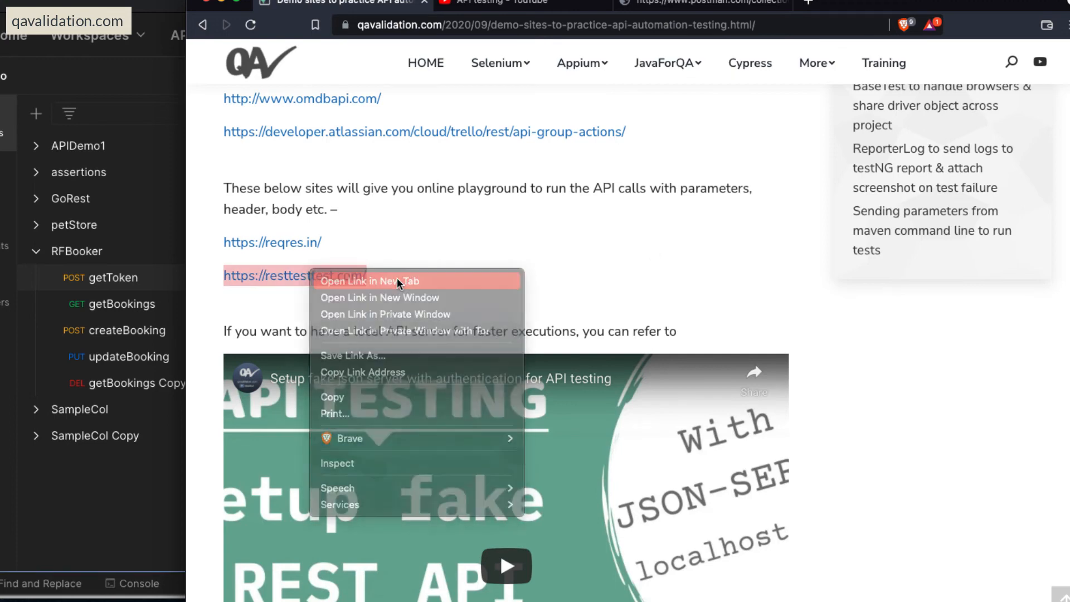
key("ctrl+Tab")
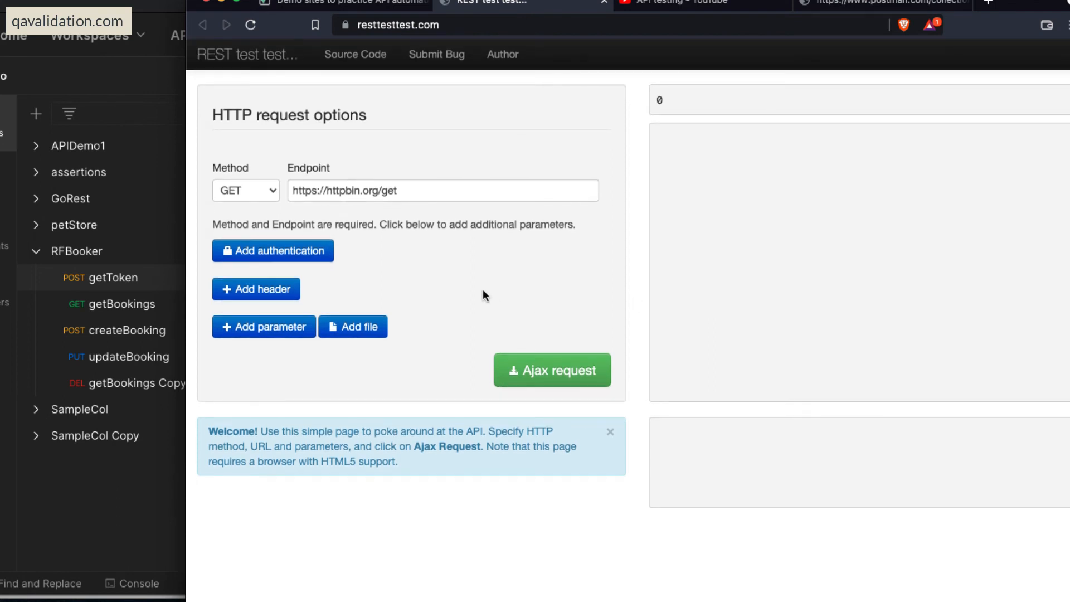
left_click(261, 191)
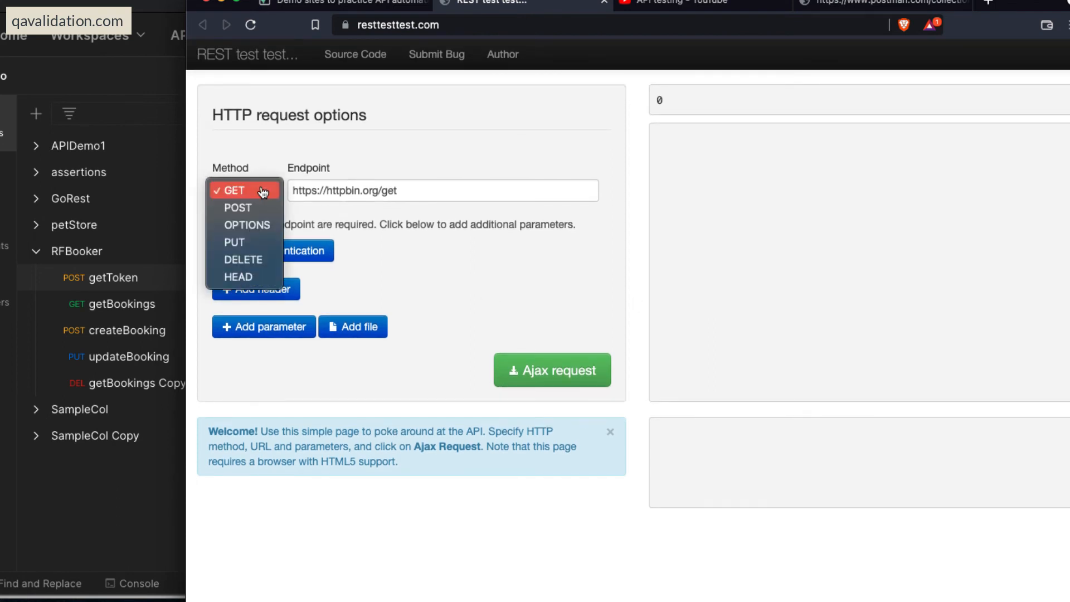
left_click(441, 263)
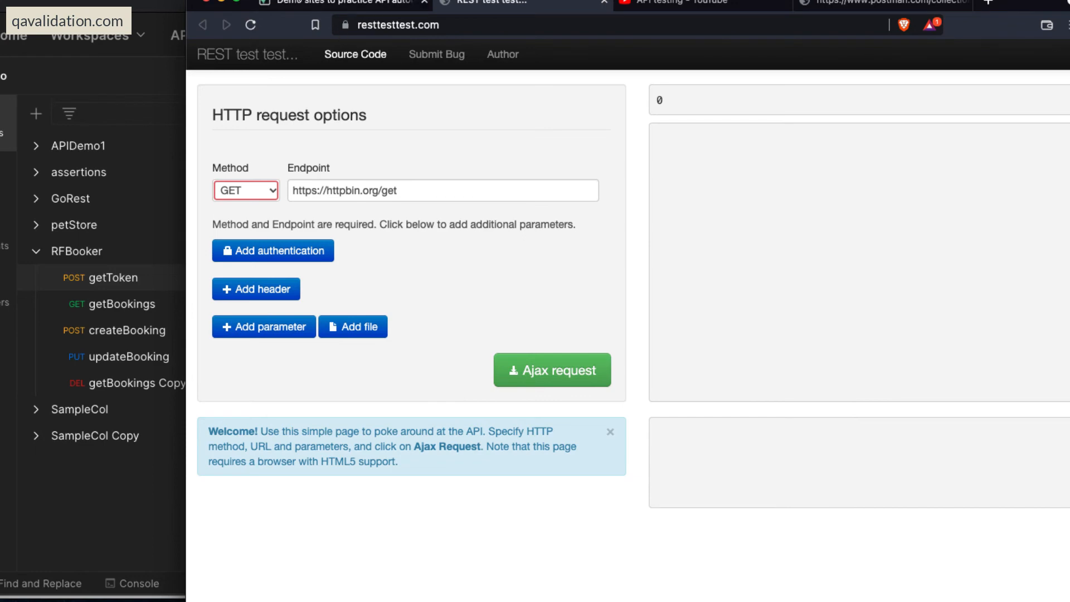
Return to the qavalidation.com article and review its list of API demo portals again.
left_click(324, 3)
scroll(522, 256, "up", 6)
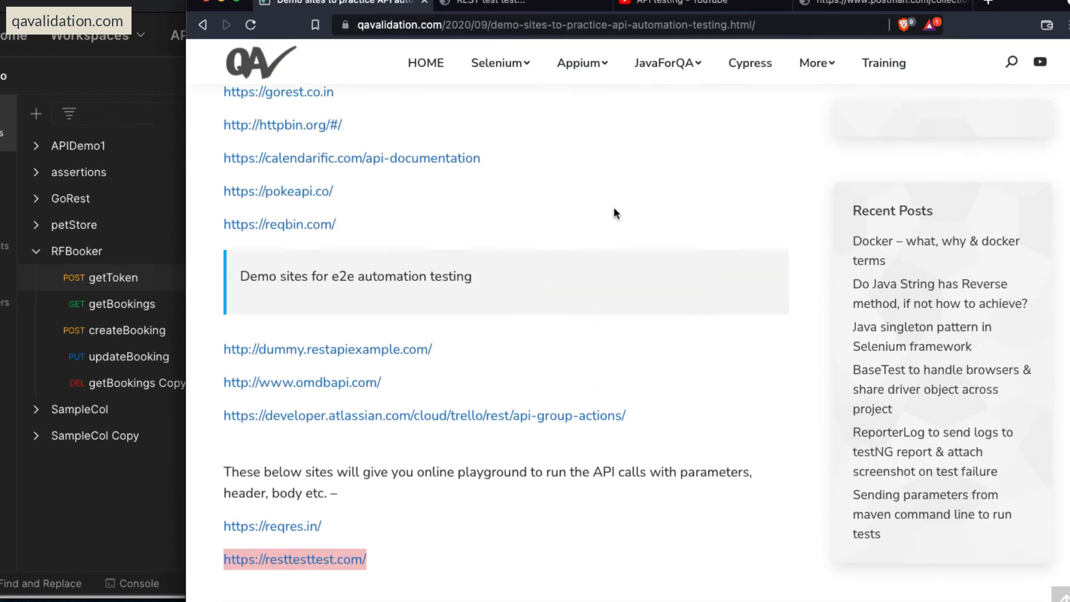
scroll(612, 210, "up", 1)
scroll(574, 223, "up", 1)
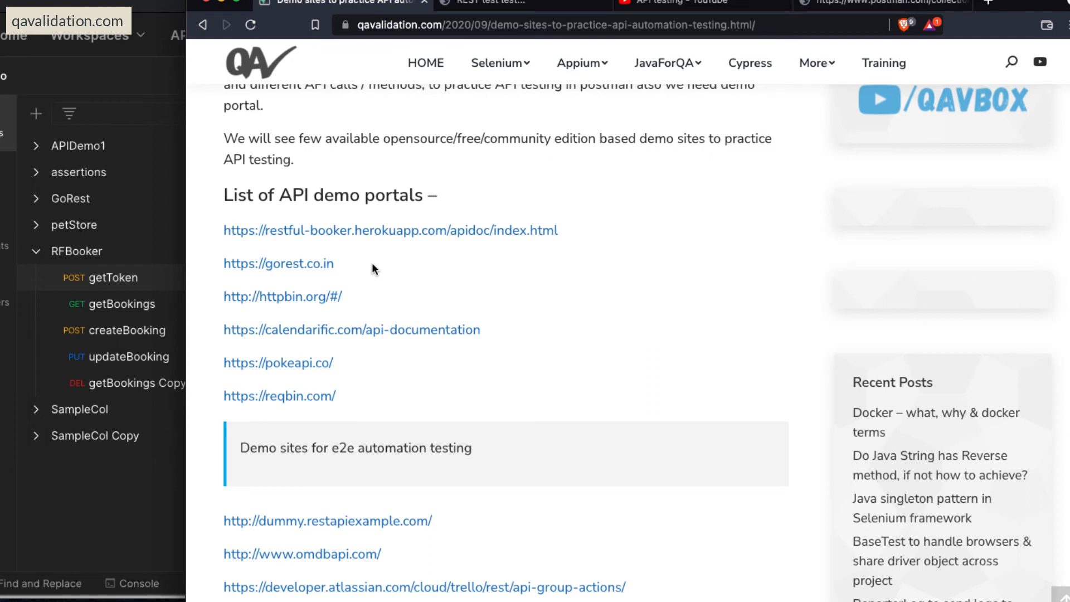
Switch to Postman and examine the raw JSON body of the getToken request.
key("super+Tab")
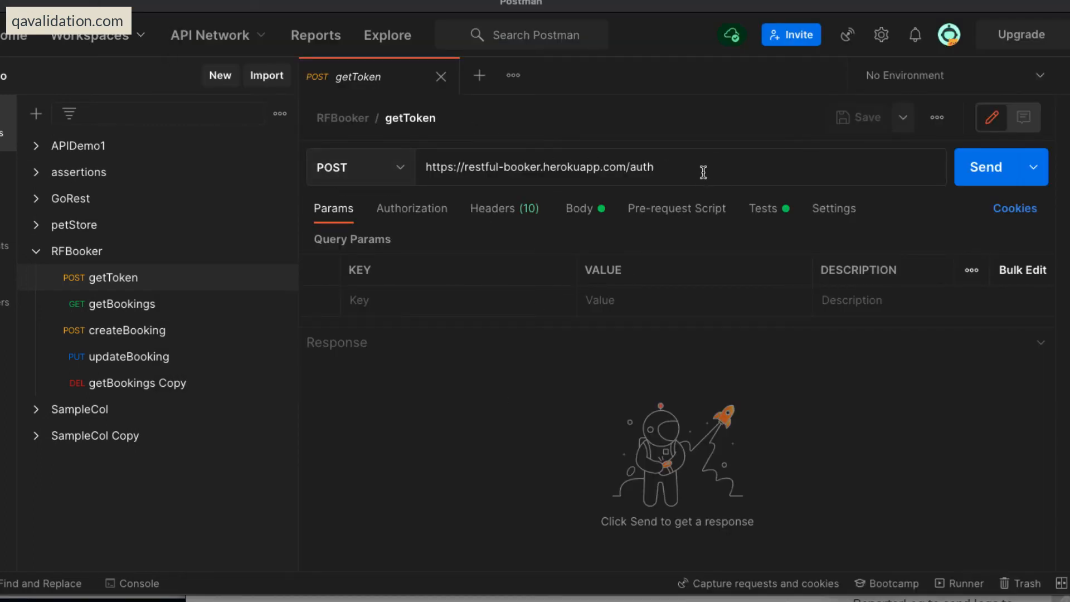
left_click(579, 209)
scroll(662, 301, "down", 2)
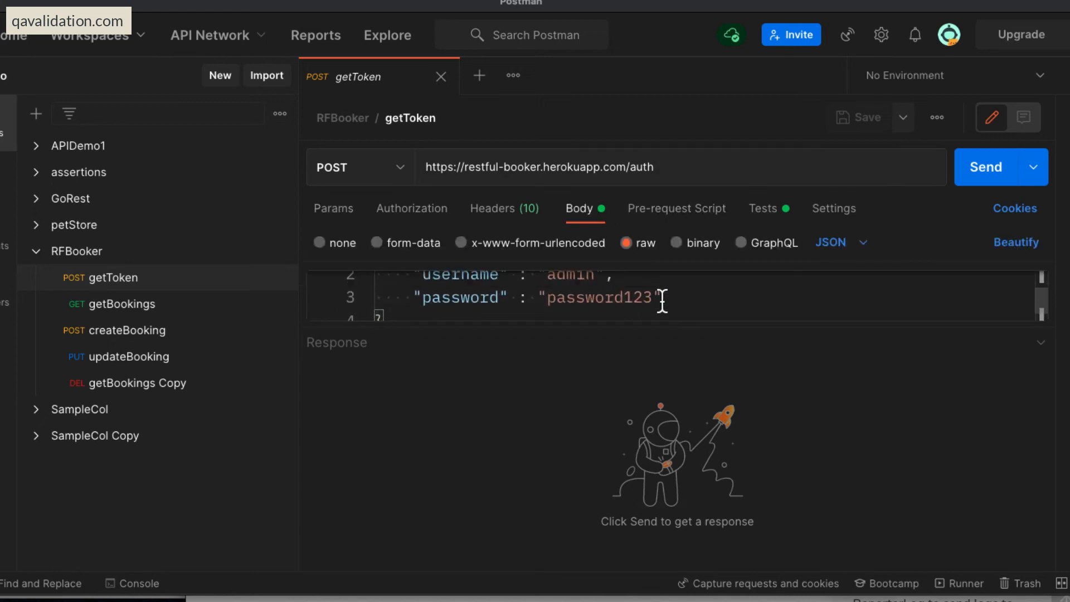
scroll(661, 301, "up", 2)
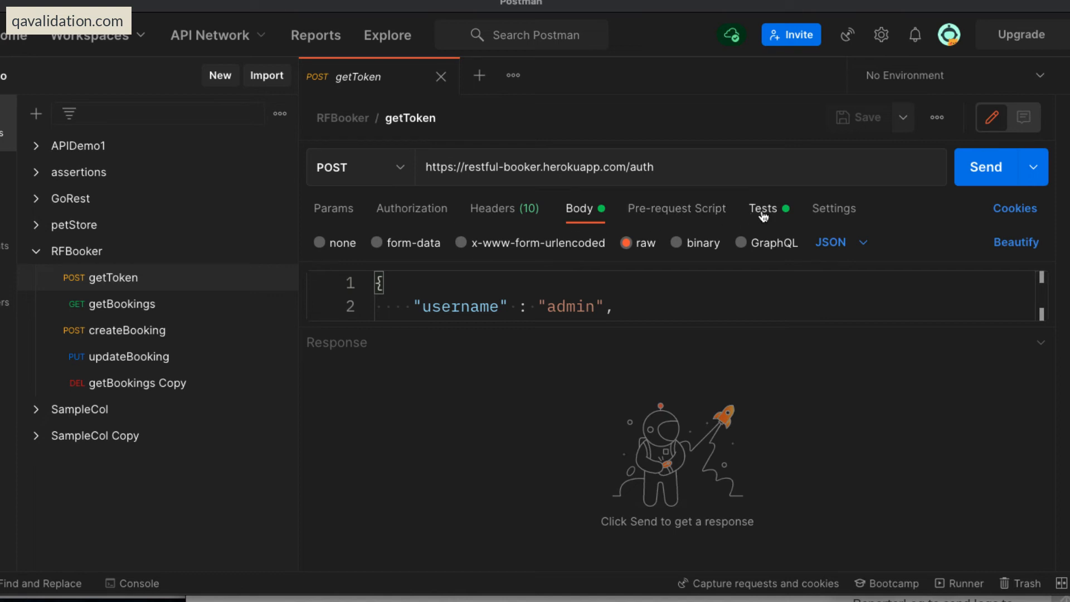
Examine the variables of the RFBooker collection, checking its getBookings and getToken requests in between.
left_click(94, 250)
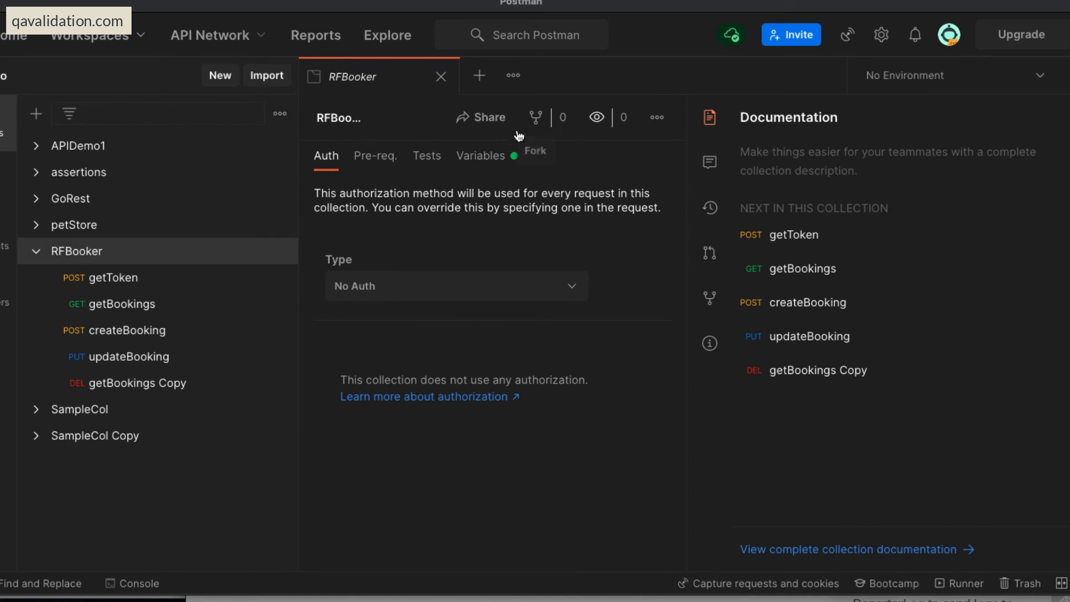
left_click(480, 156)
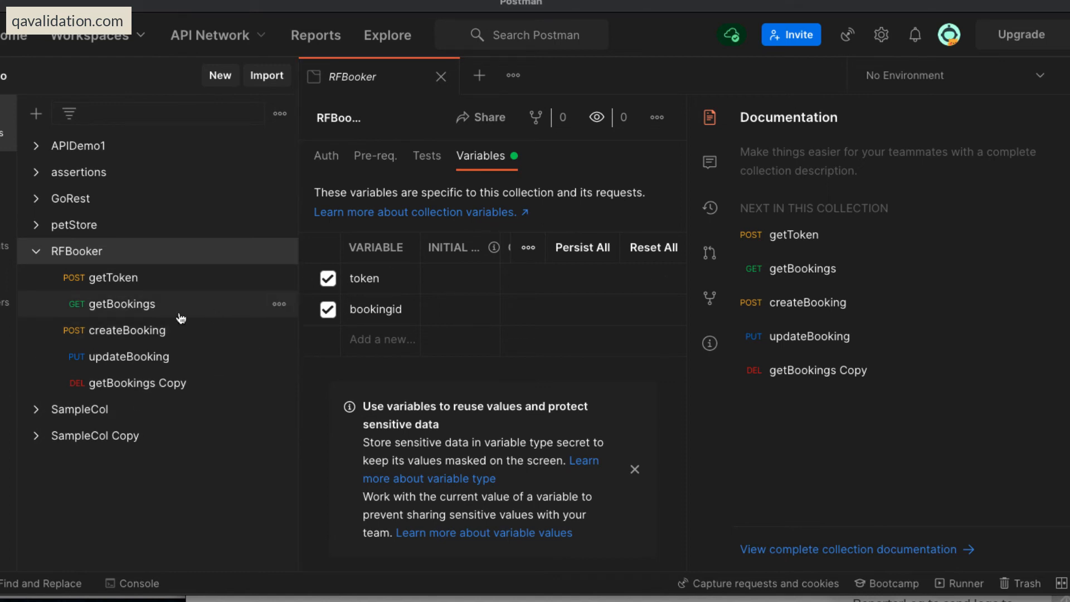
left_click(124, 305)
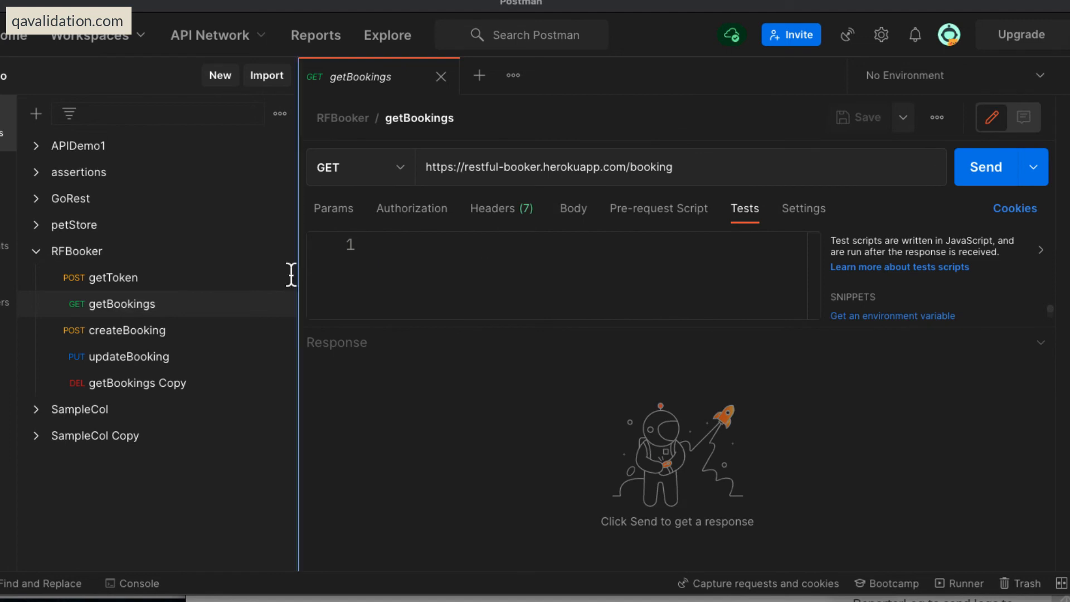
left_click(116, 280)
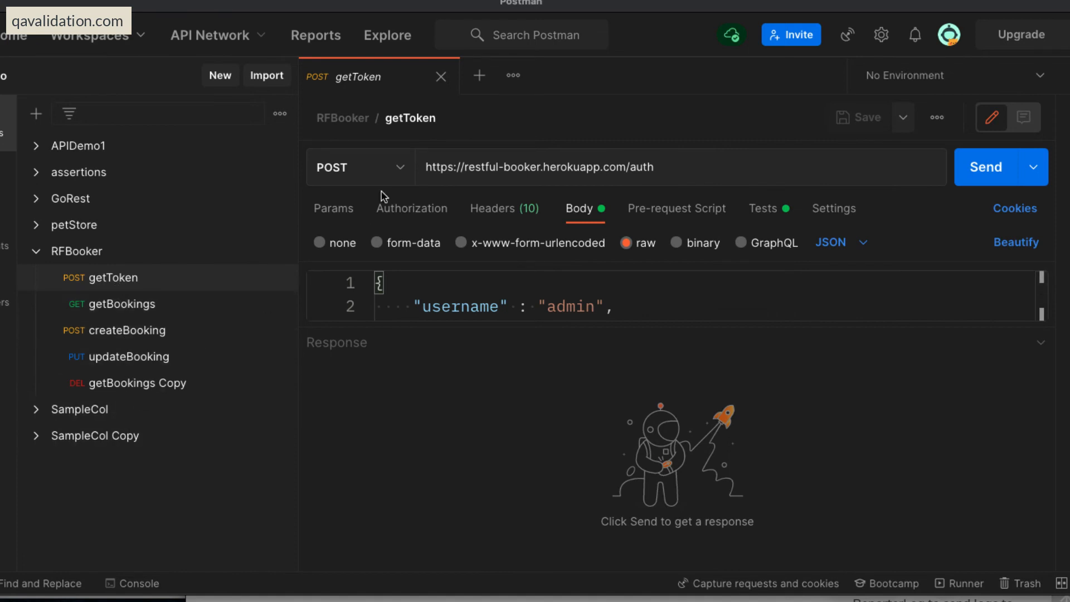
left_click(83, 251)
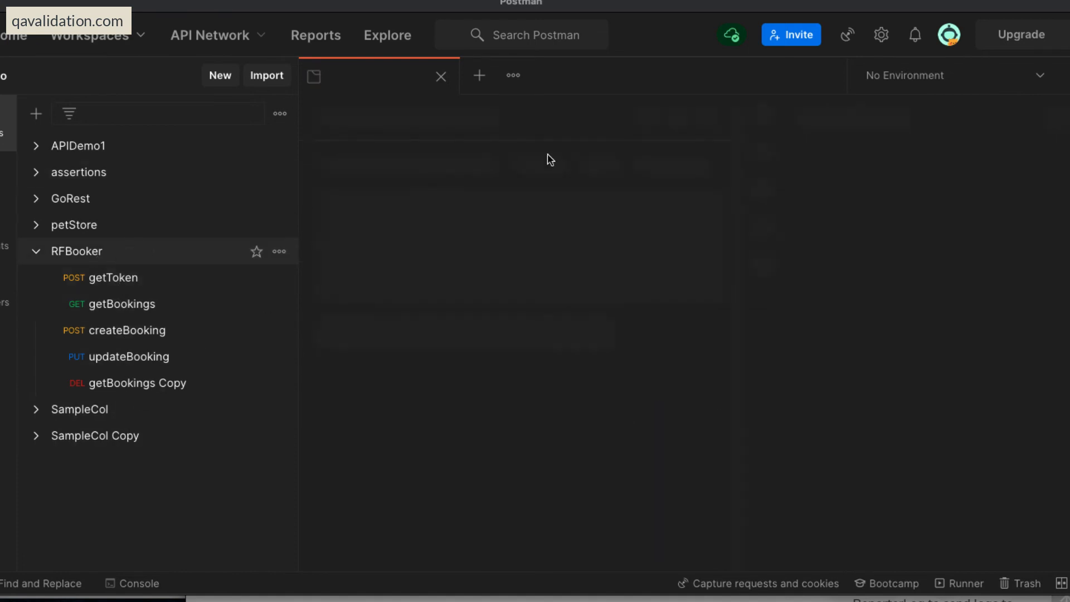
left_click(480, 155)
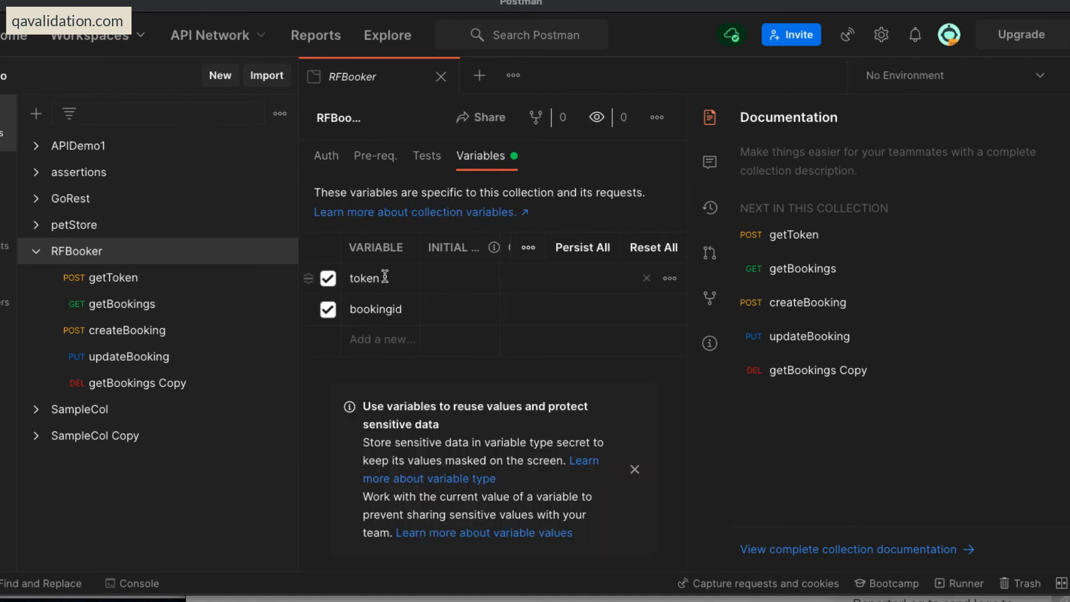
Open the test script of the getToken request and highlight the token variable in its first line.
left_click(114, 277)
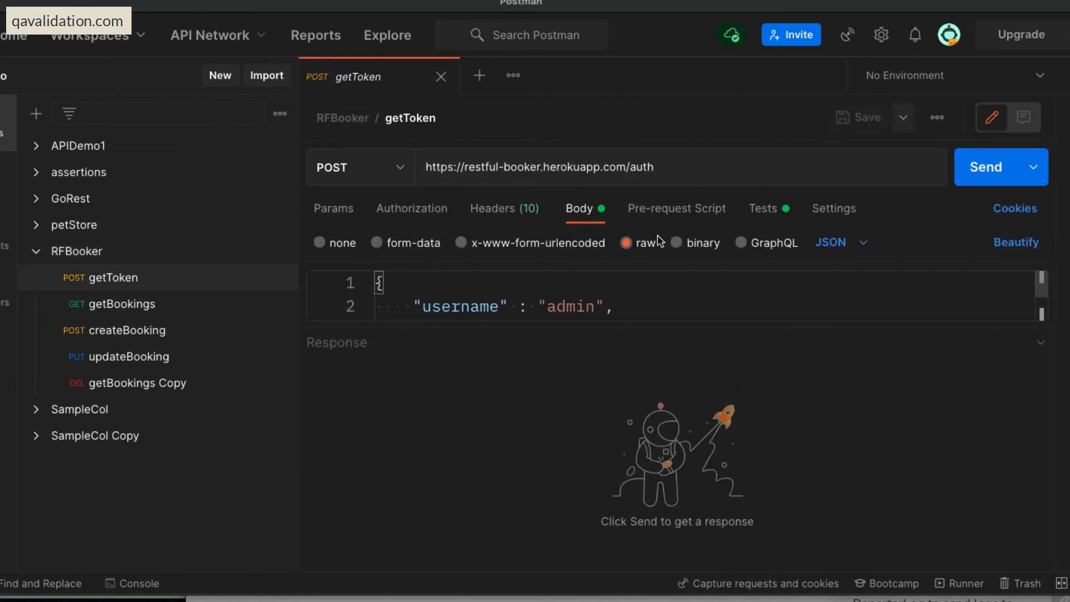
left_click(766, 212)
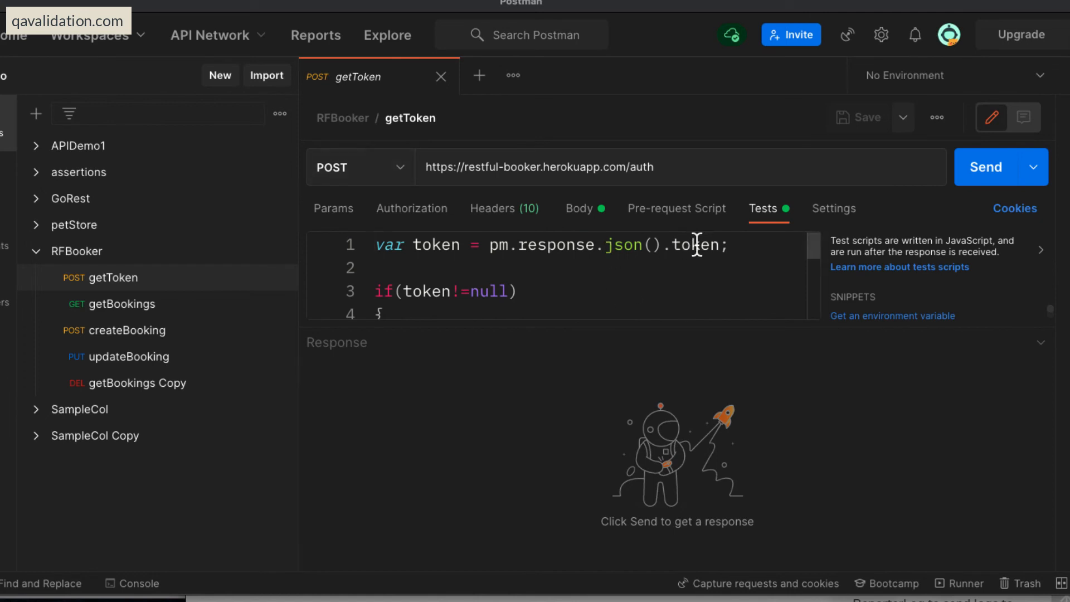
double_click(436, 245)
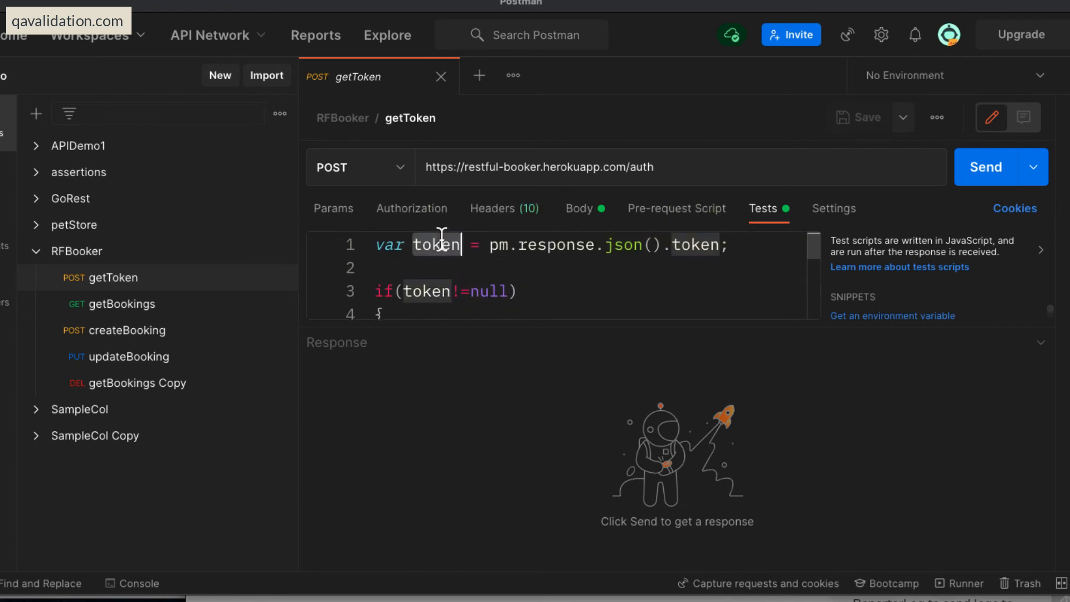
Open the getBookings Copy DELETE request and inspect the Cookie entry among its headers.
left_click(121, 304)
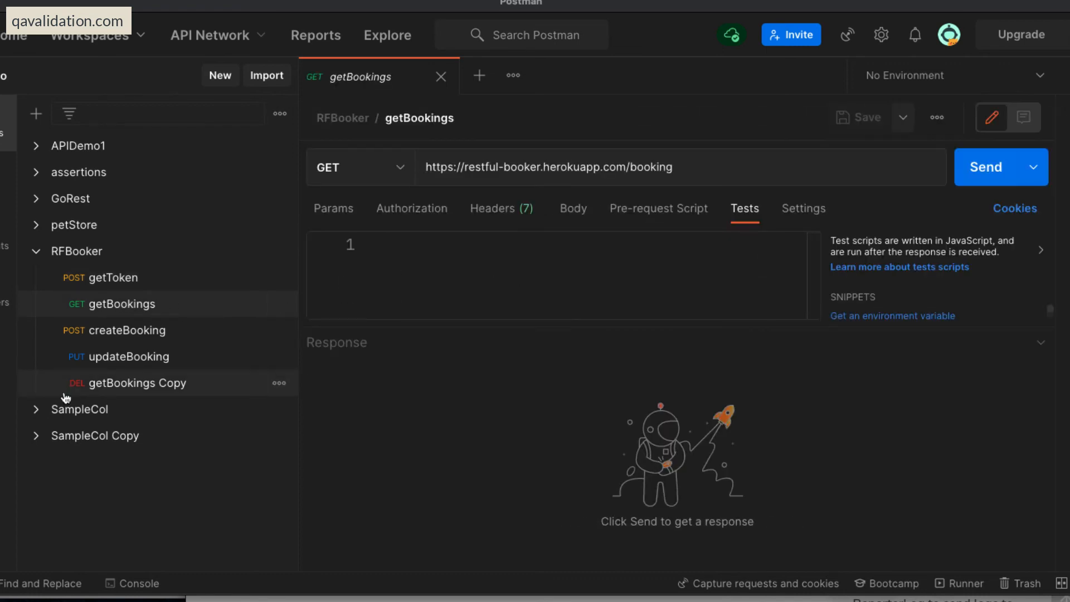
left_click(92, 384)
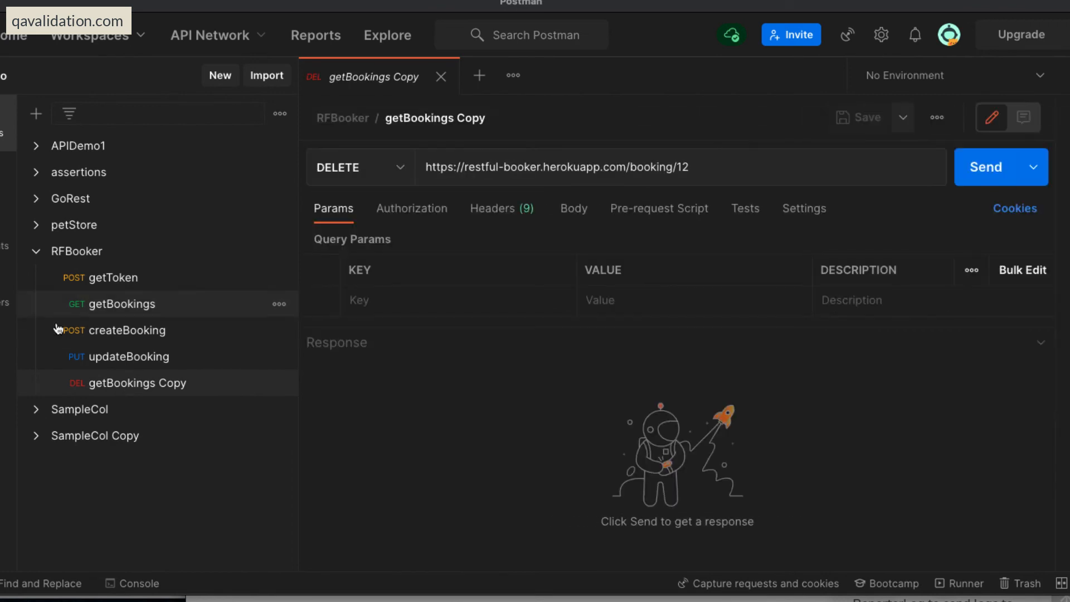
left_click(500, 208)
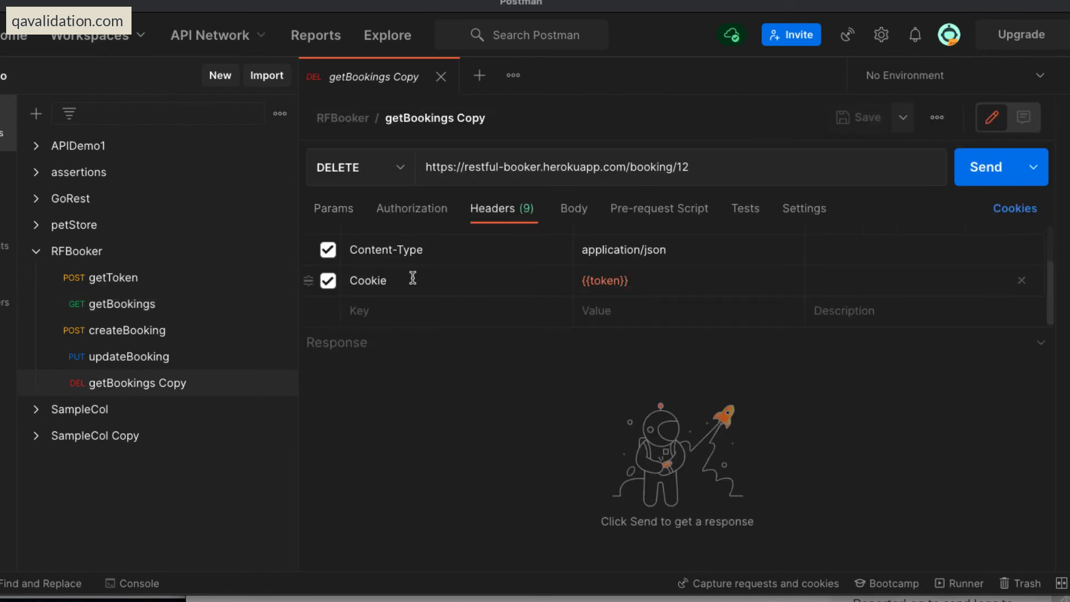
mouse_move(431, 279)
left_mouse_down()
mouse_move(329, 280)
mouse_move(437, 286)
left_mouse_up()
left_click(411, 281)
left_click(105, 305)
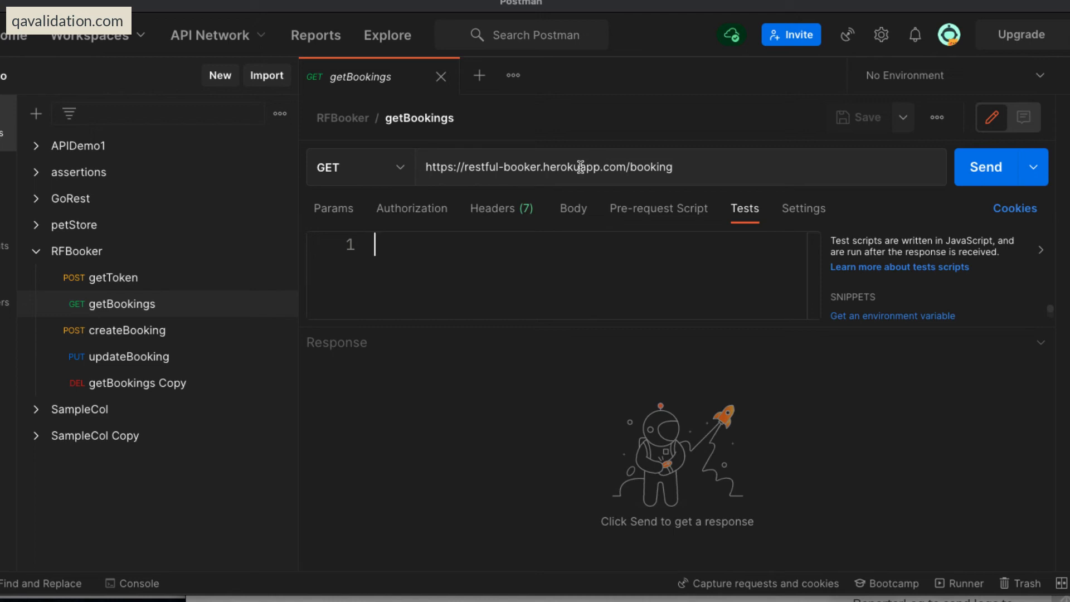
left_click(123, 285)
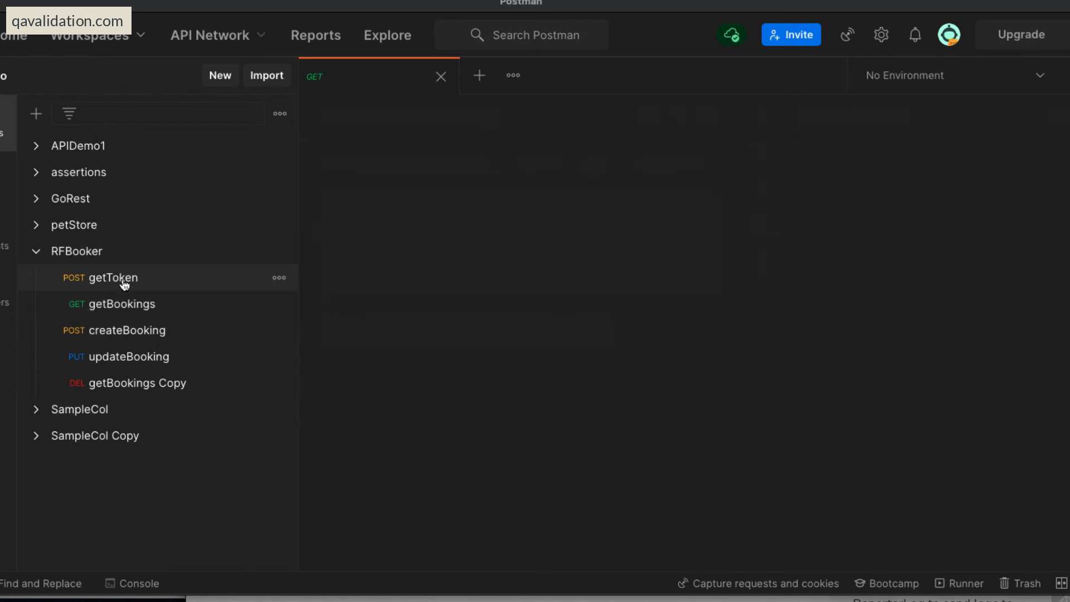
left_click(119, 305)
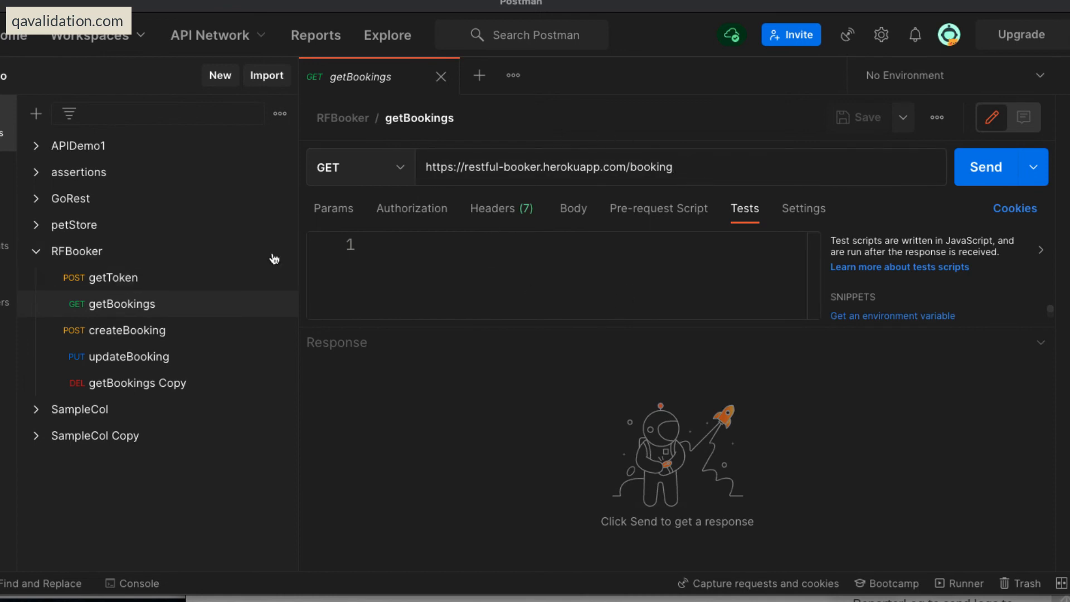
left_click(988, 170)
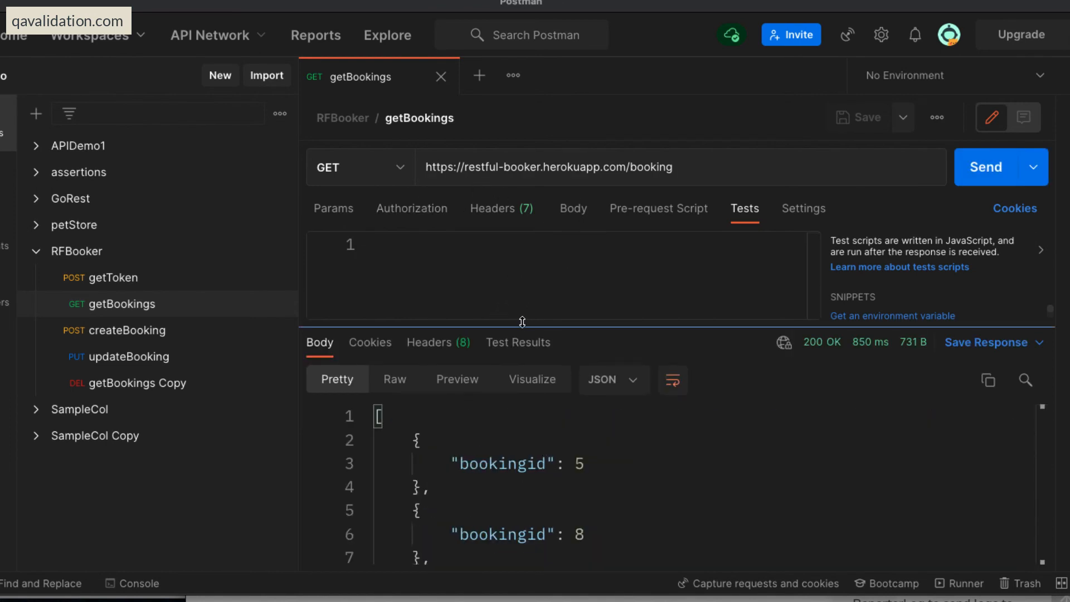
Enlarge the response area and read through the booking IDs in the getBookings response body.
left_click_drag(522, 322, 522, 283)
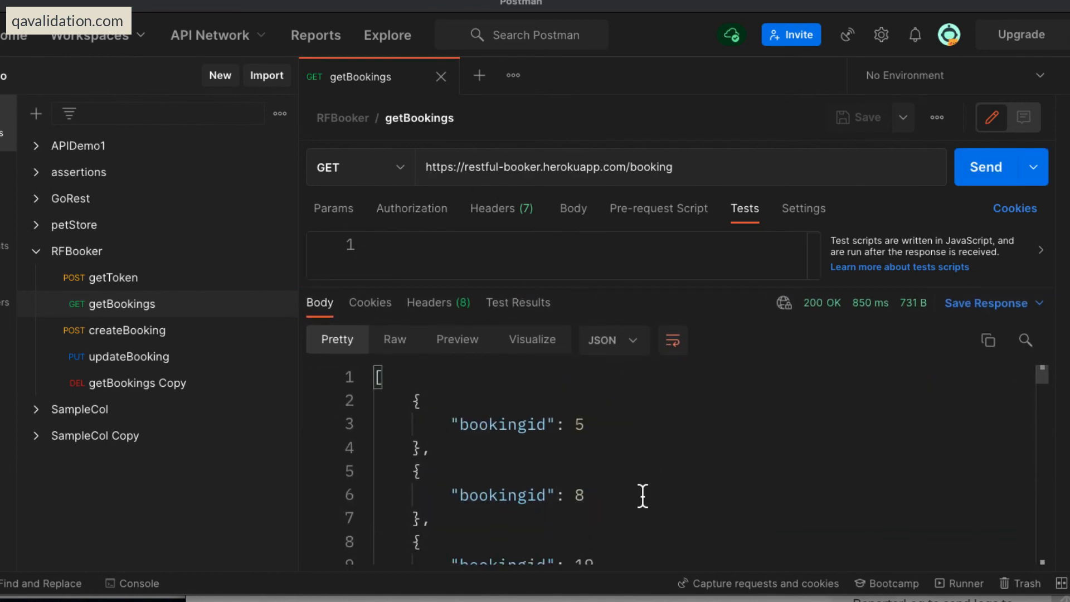
scroll(646, 490, "down", 5)
scroll(652, 487, "up", 5)
left_click(652, 473)
scroll(652, 473, "down", 5)
scroll(652, 473, "up", 5)
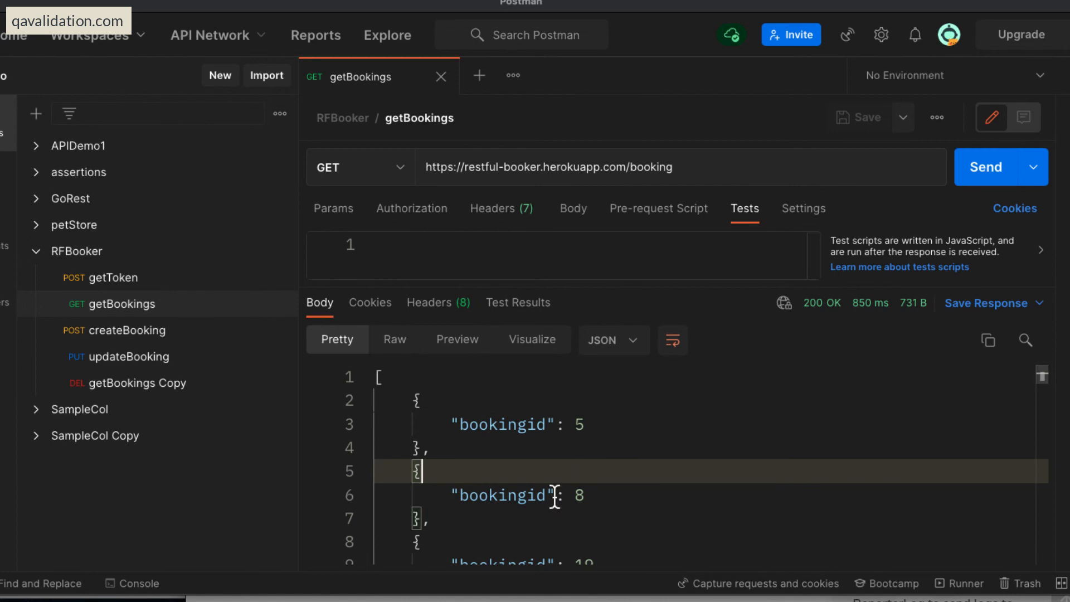
Compare the Raw, Preview and Visualize views of the getBookings response, and return to the Pretty view.
left_click(402, 339)
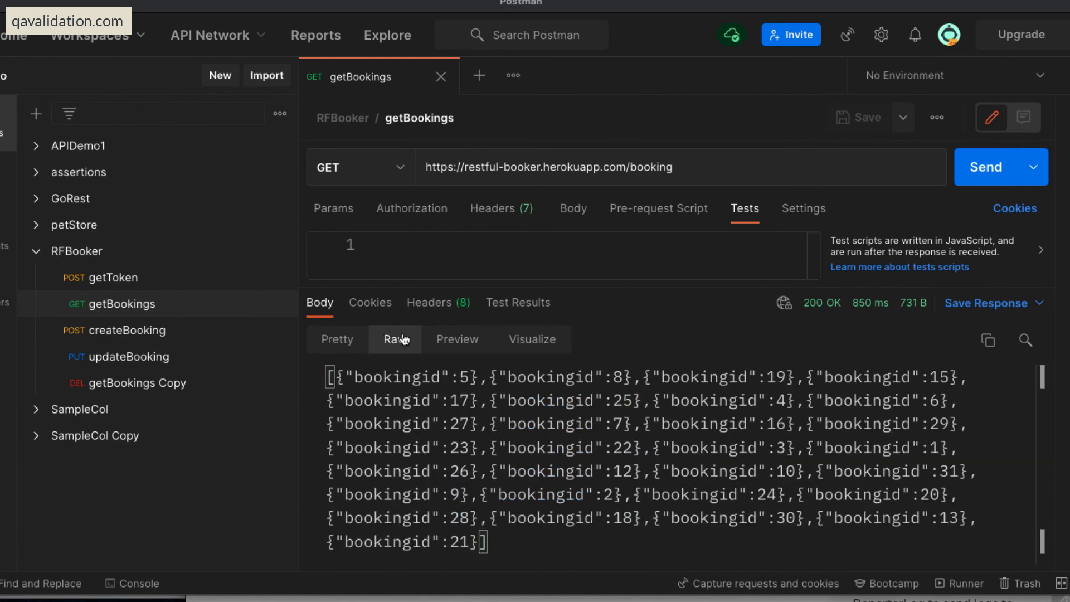
left_click(465, 341)
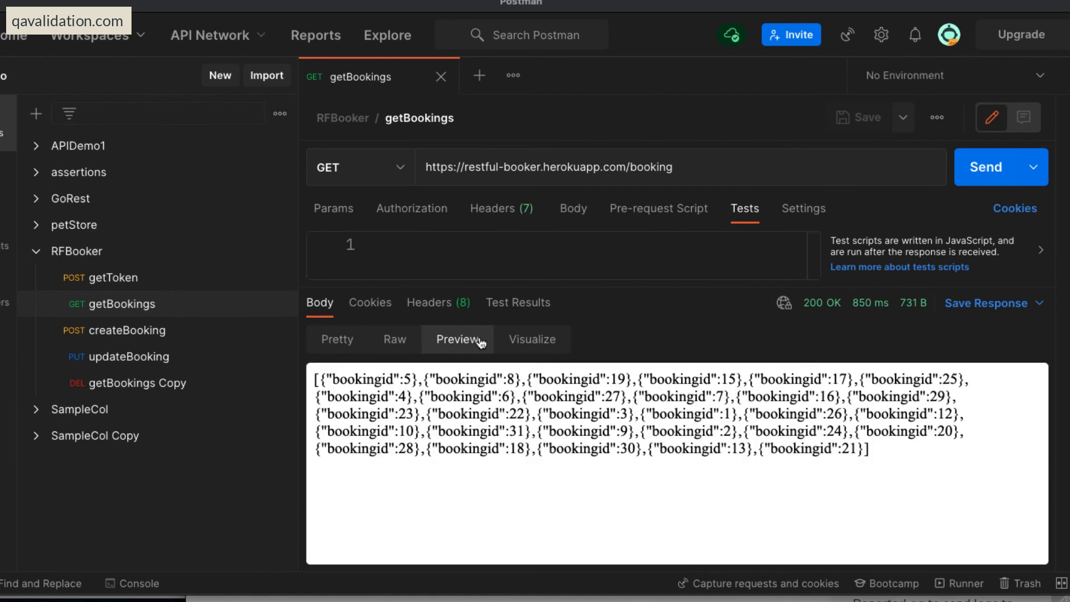
left_click(533, 342)
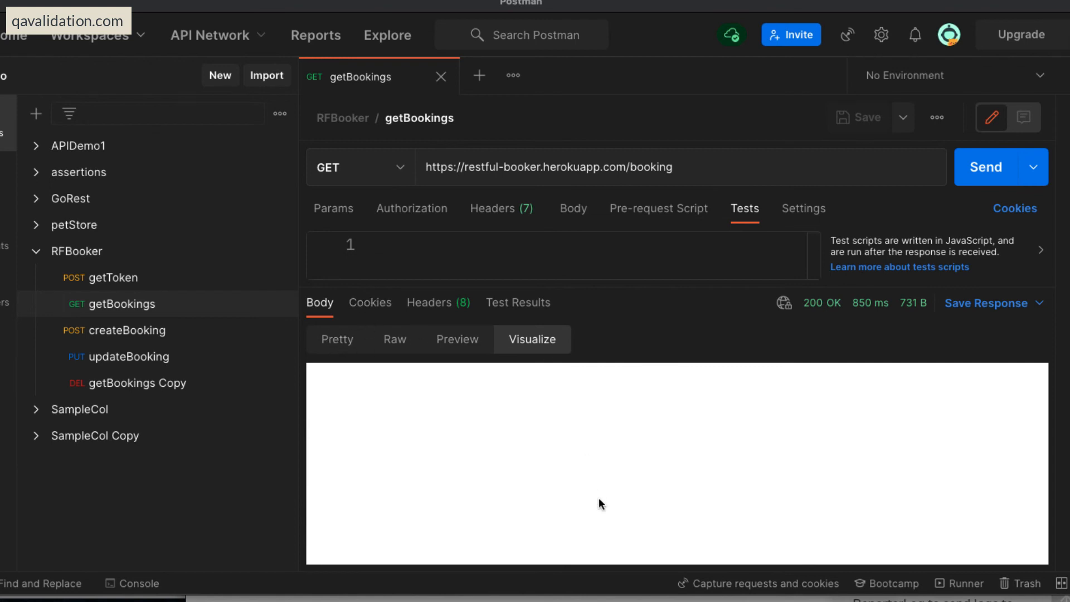
left_click(334, 341)
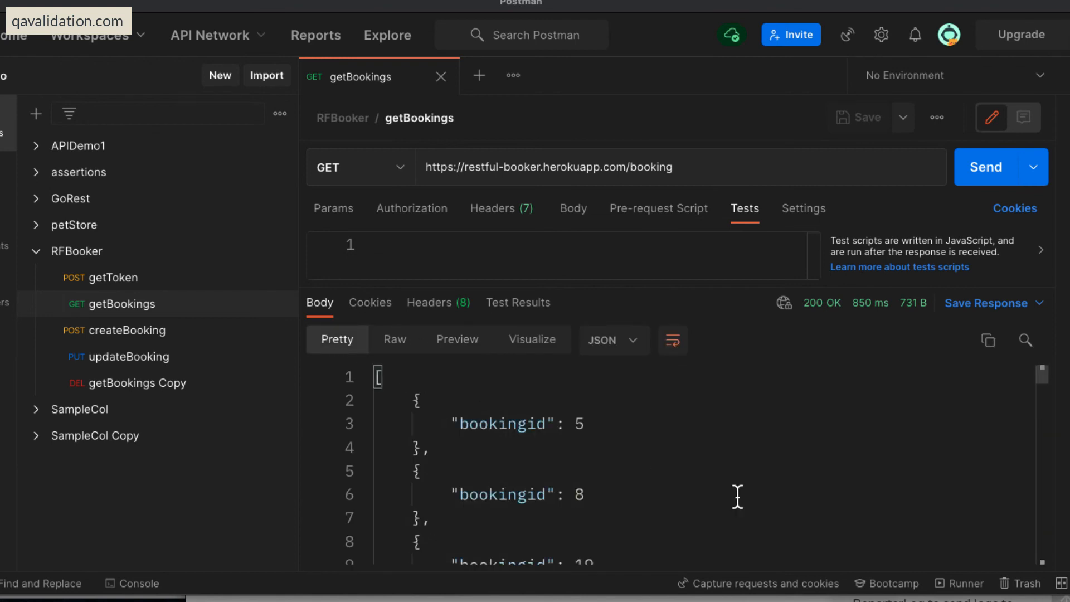
left_click(750, 478)
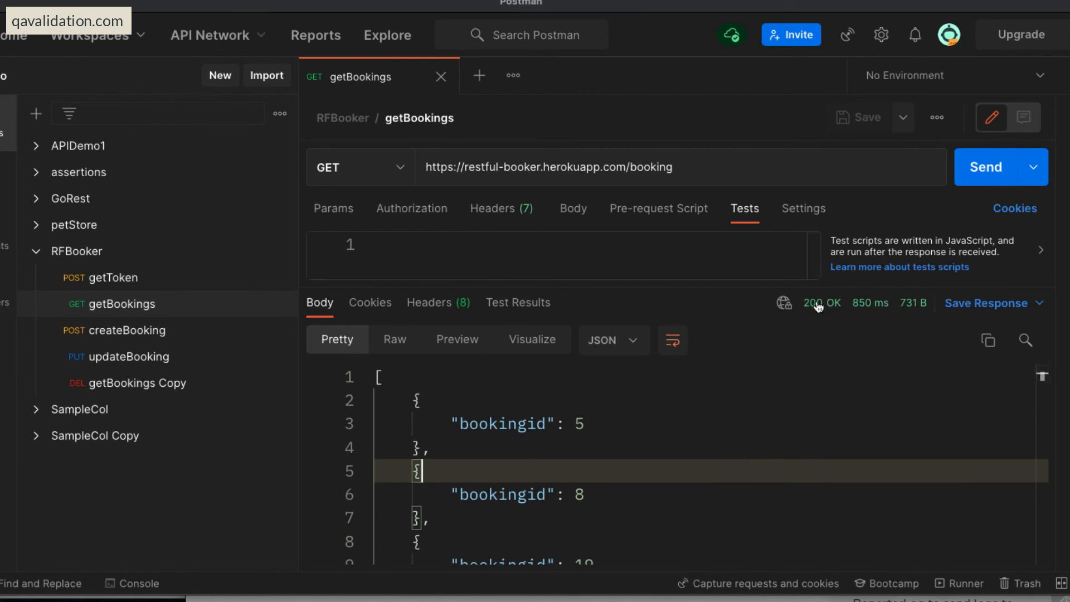
Inspect the details of the getBookings response's status code, response time and size.
mouse_move(818, 306)
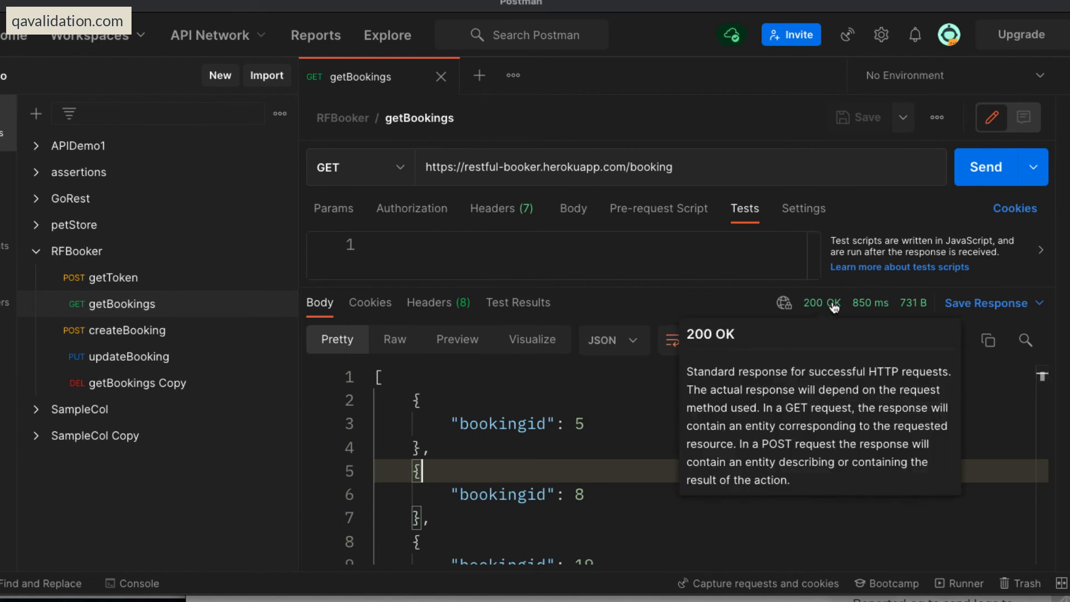
mouse_move(870, 307)
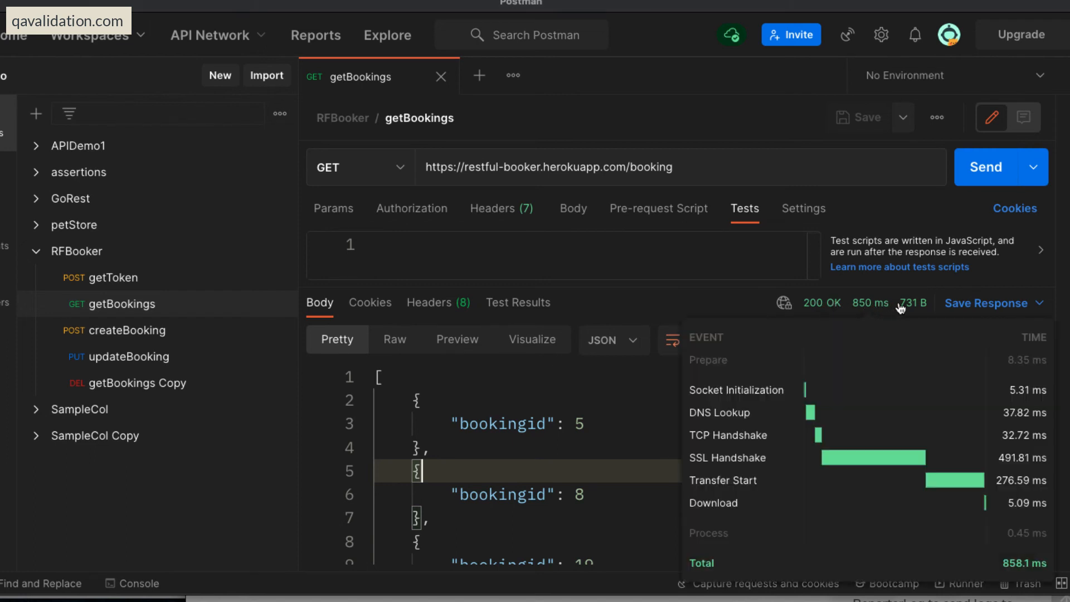
mouse_move(914, 308)
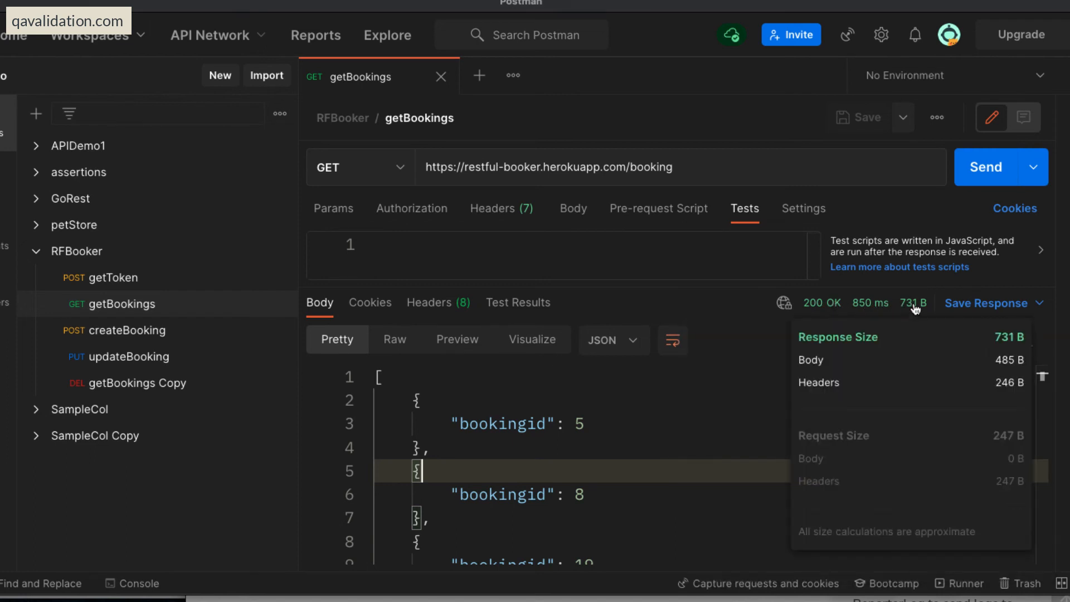
Check the Test Results of the getBookings response, enlarge the test script area, and return to the response body.
left_click(691, 401)
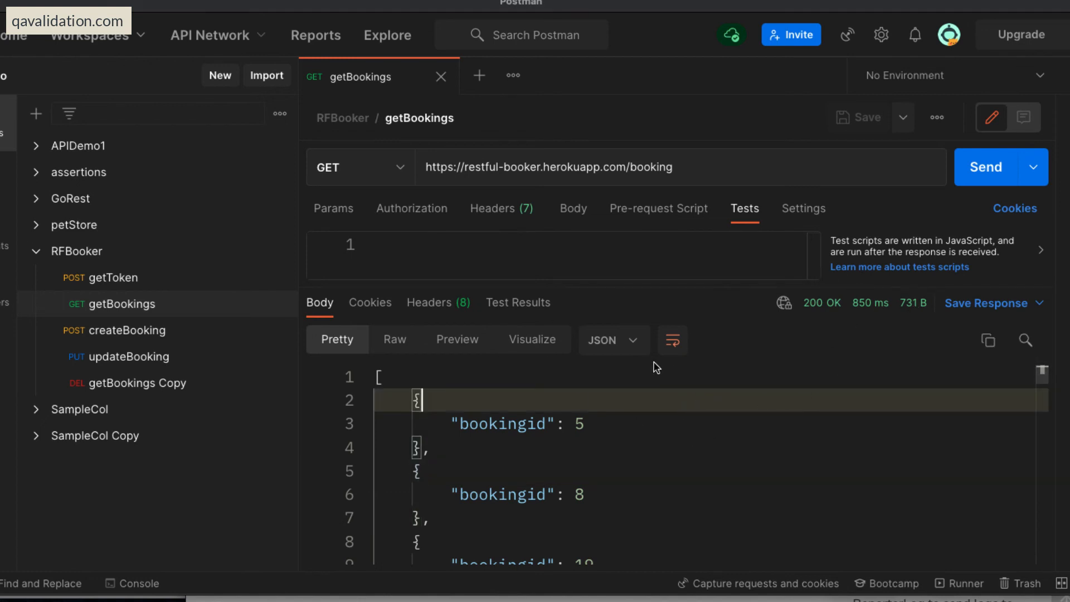
left_click(518, 302)
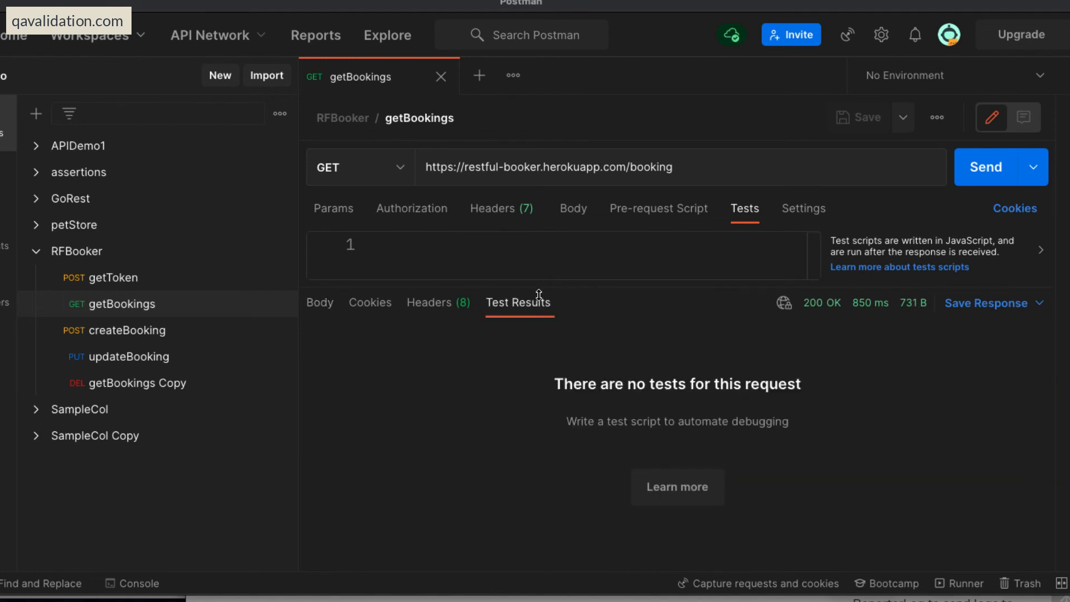
left_click_drag(616, 282, 620, 355)
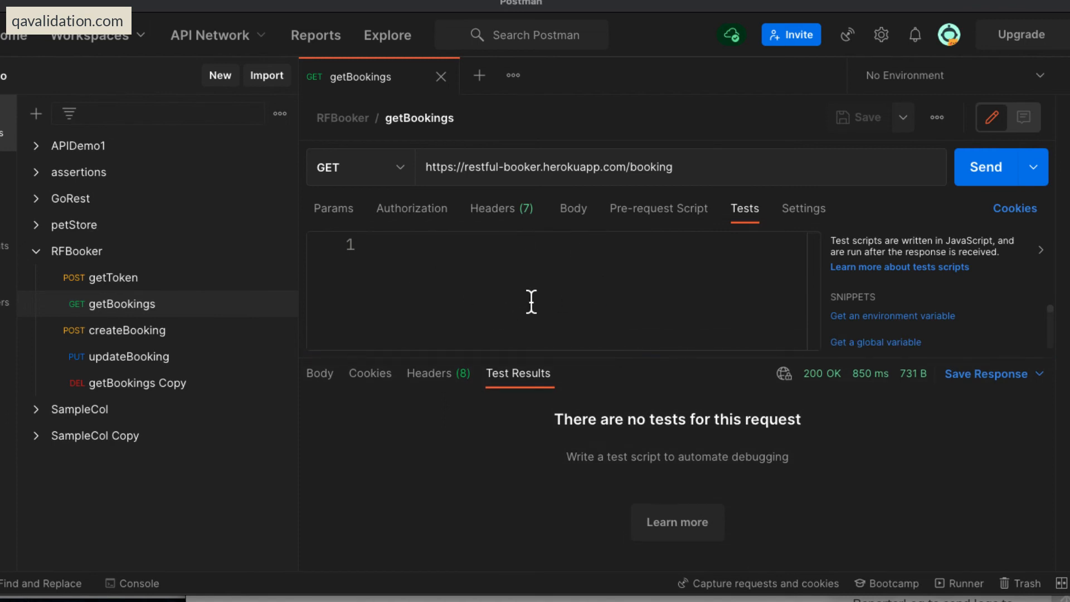
left_click(323, 375)
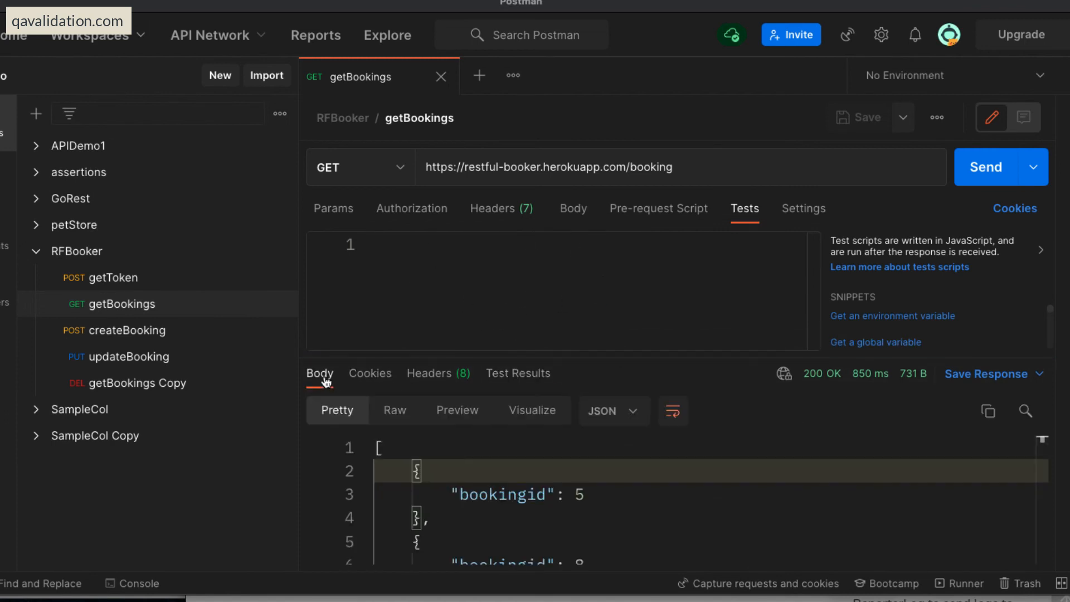
Select the first booking ID in the getBookings response body and compare the response body with the Test Results view.
left_click(662, 517)
scroll(664, 518, "down", 1)
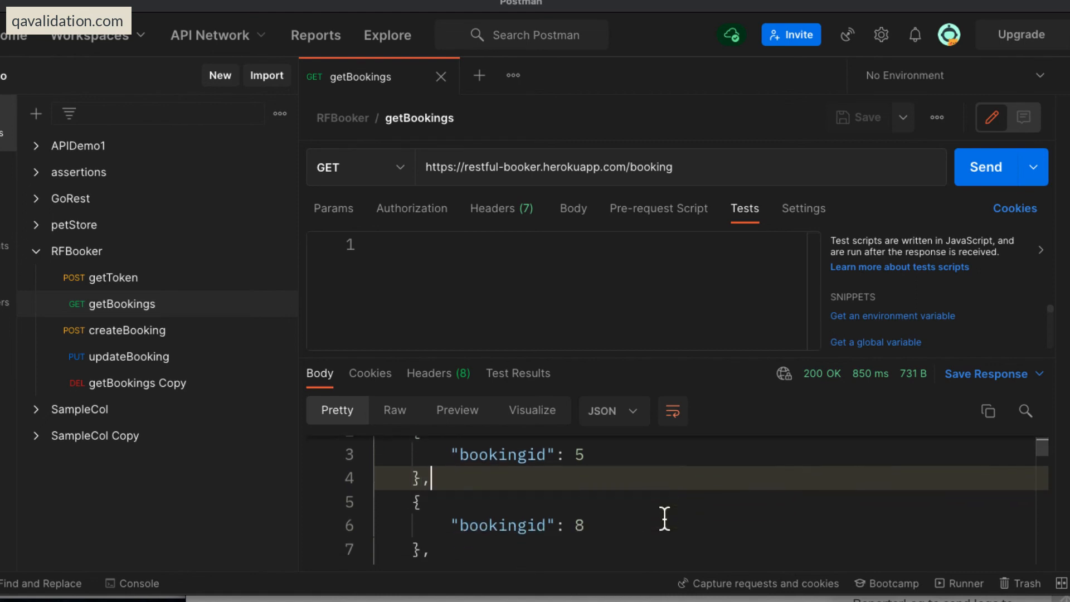
left_click_drag(585, 455, 572, 455)
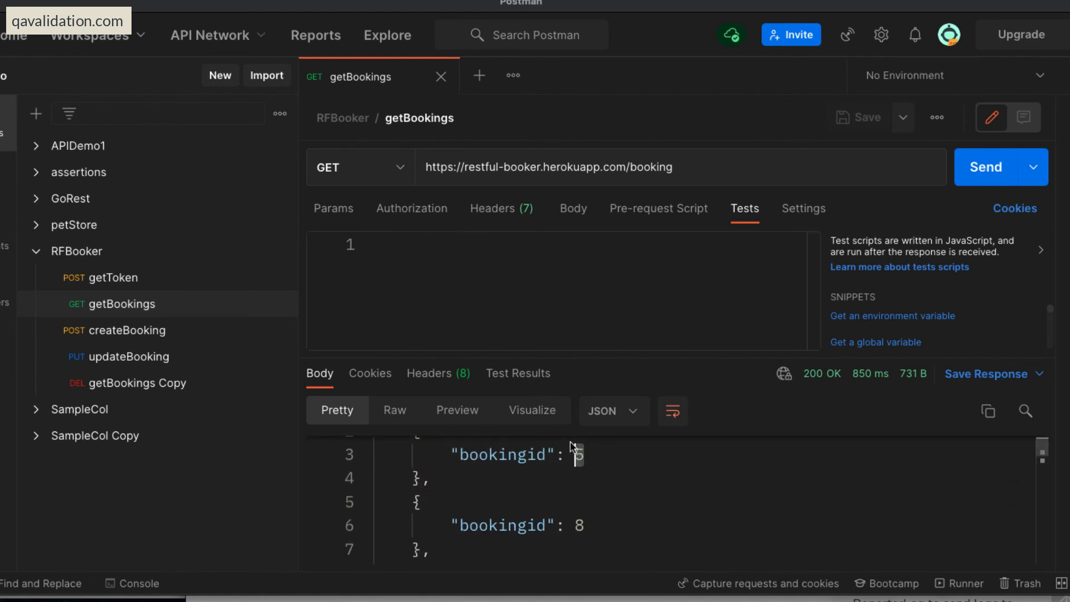
left_click(557, 279)
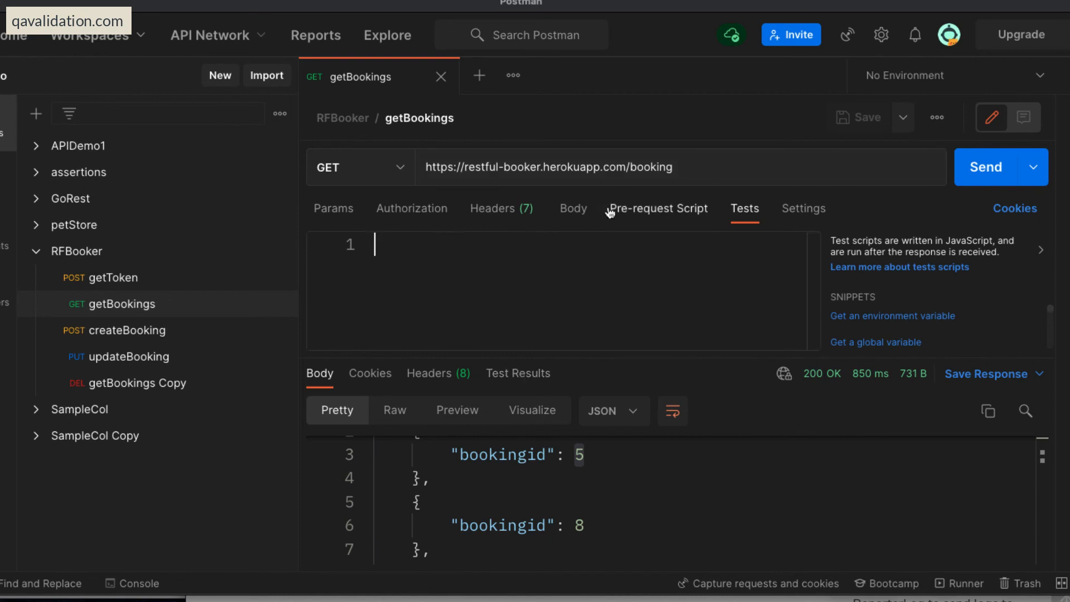
left_click(518, 374)
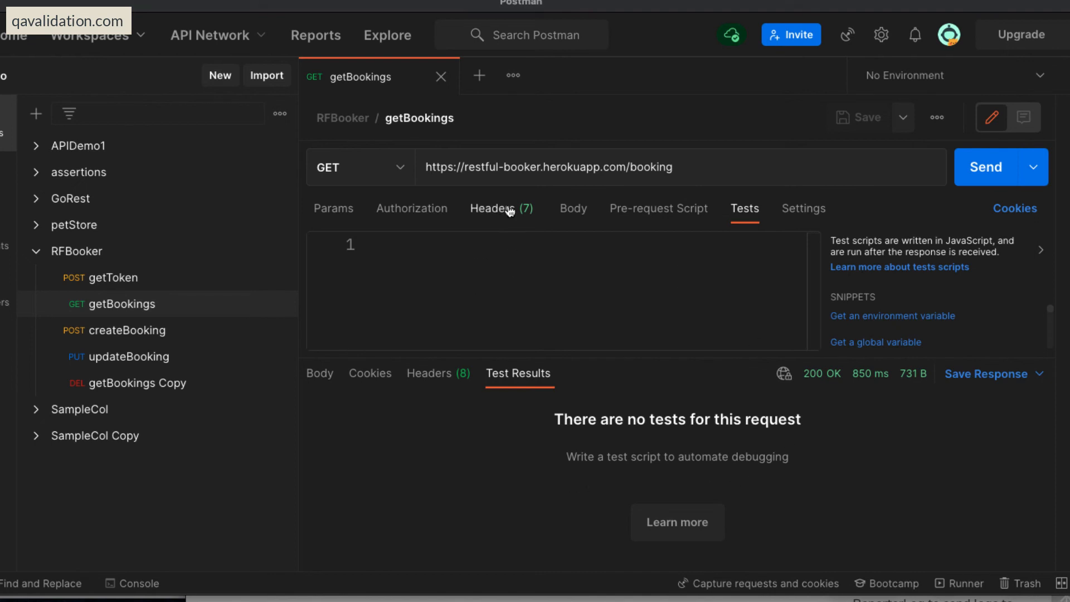
left_click(321, 374)
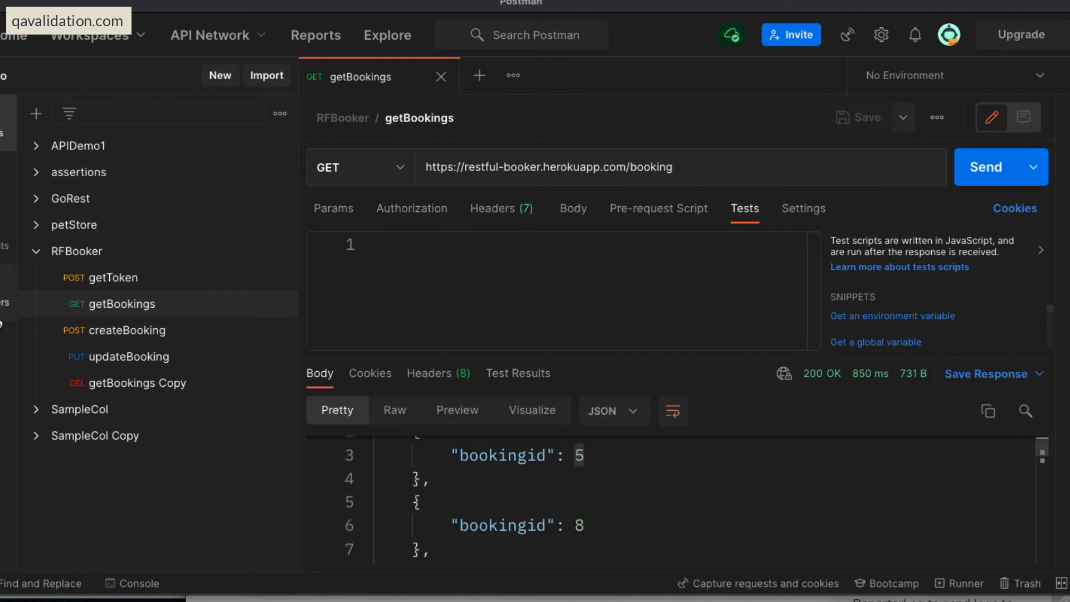
Open the createBooking request in RFBooker and review its raw JSON body through to the additionalneeds field.
left_click(119, 332)
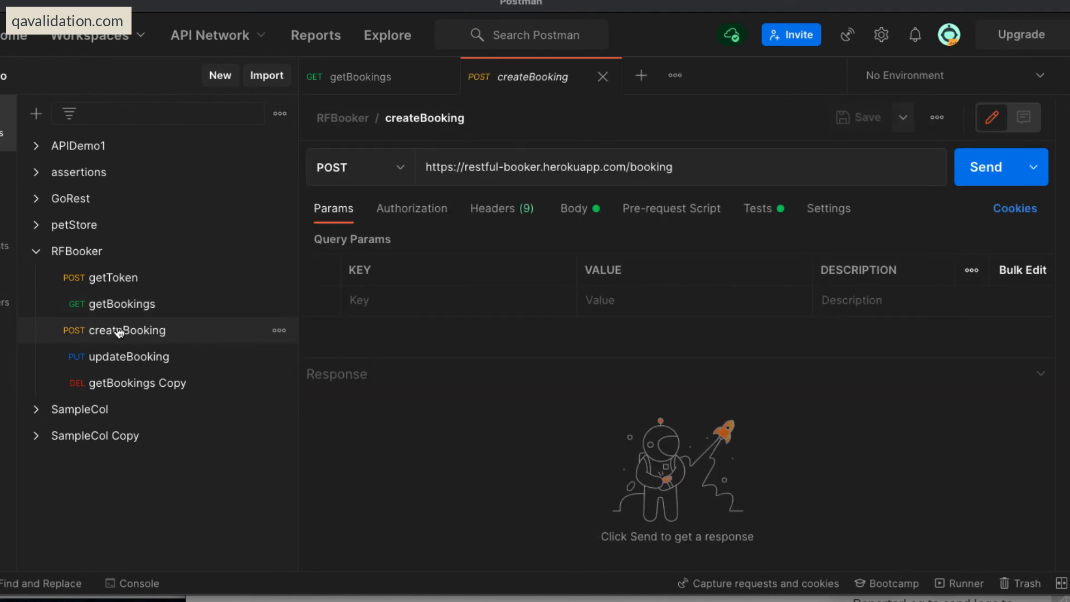
left_click(573, 210)
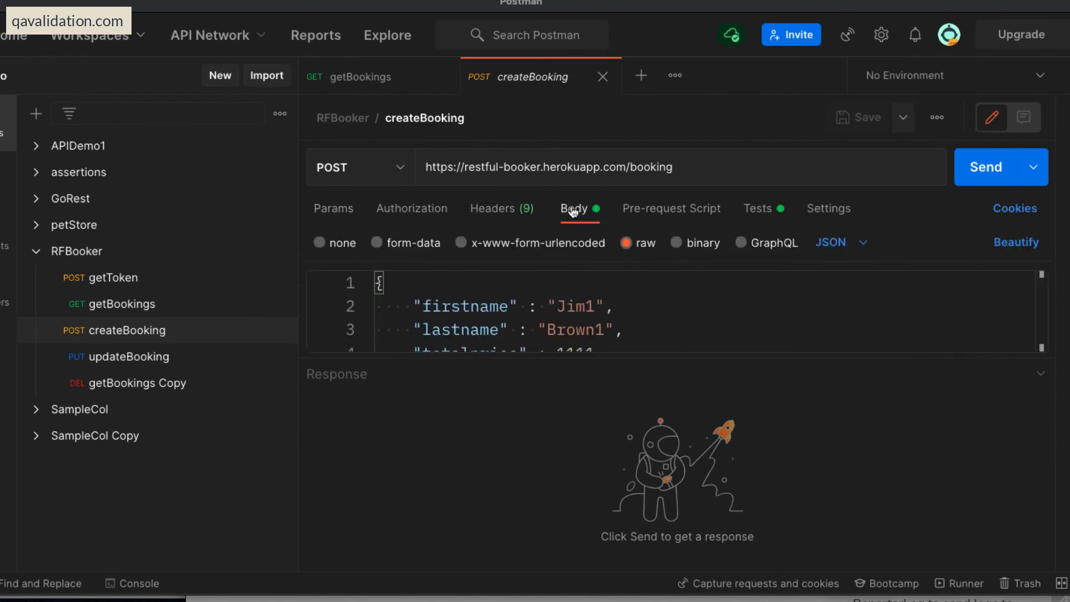
left_click(673, 316)
scroll(674, 316, "down", 2)
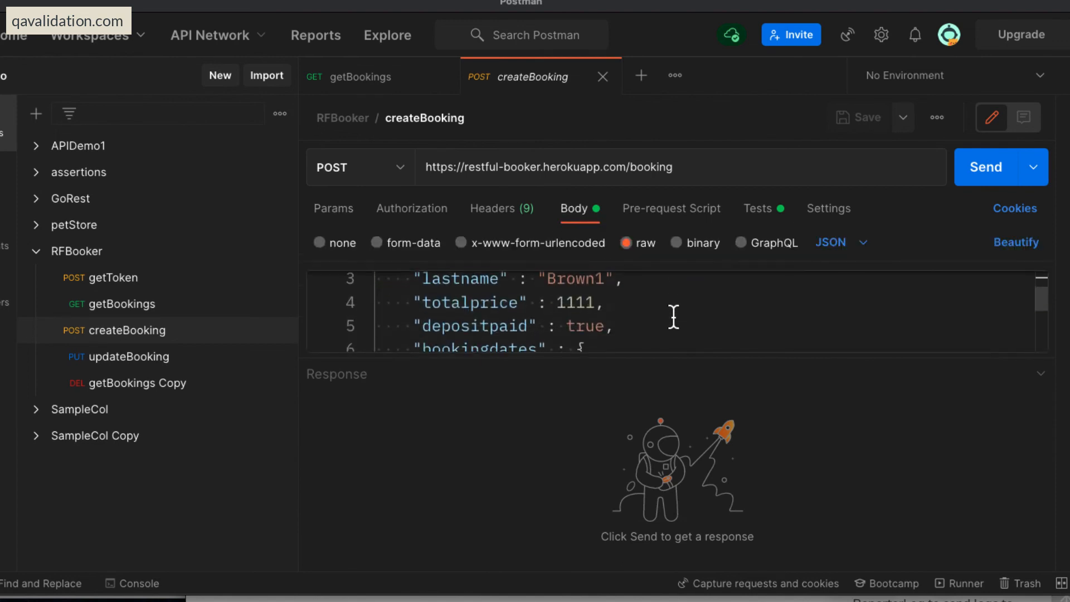
scroll(674, 315, "down", 3)
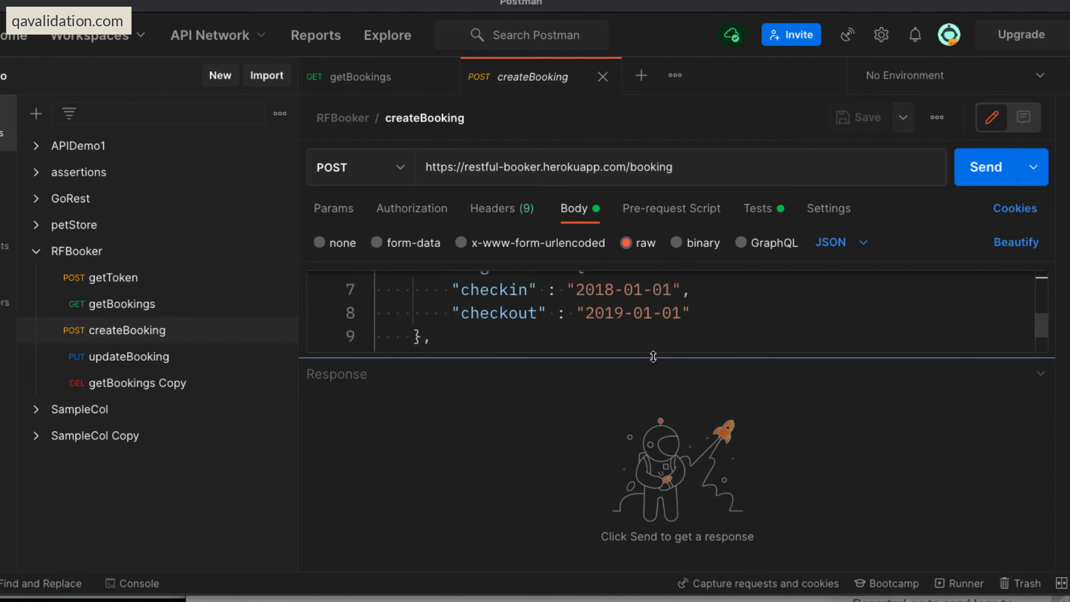
left_click_drag(668, 355, 650, 452)
left_click(760, 357)
scroll(761, 359, "up", 2)
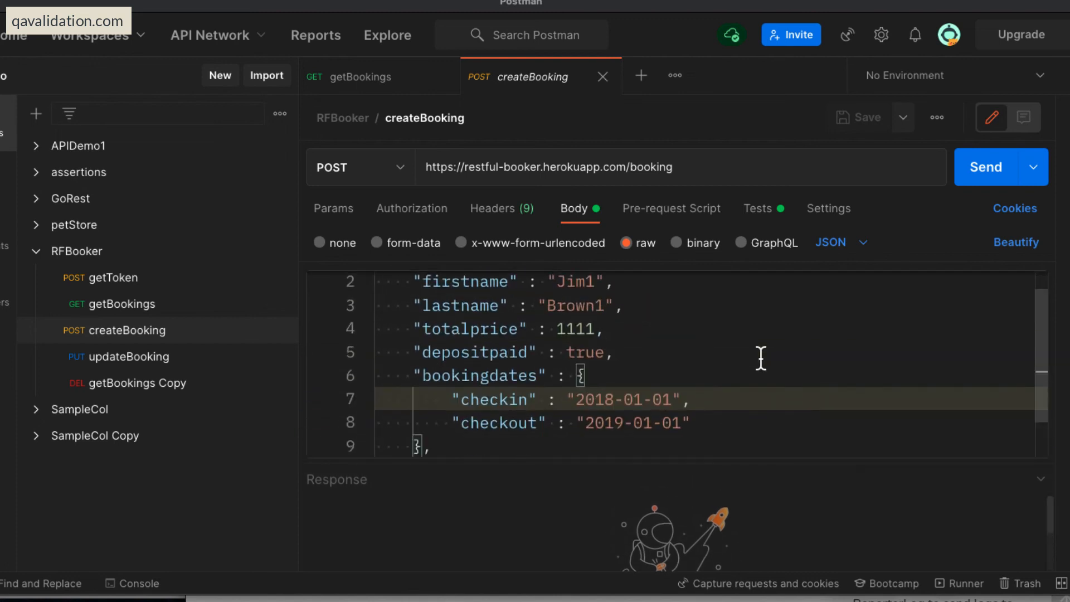
scroll(761, 358, "down", 2)
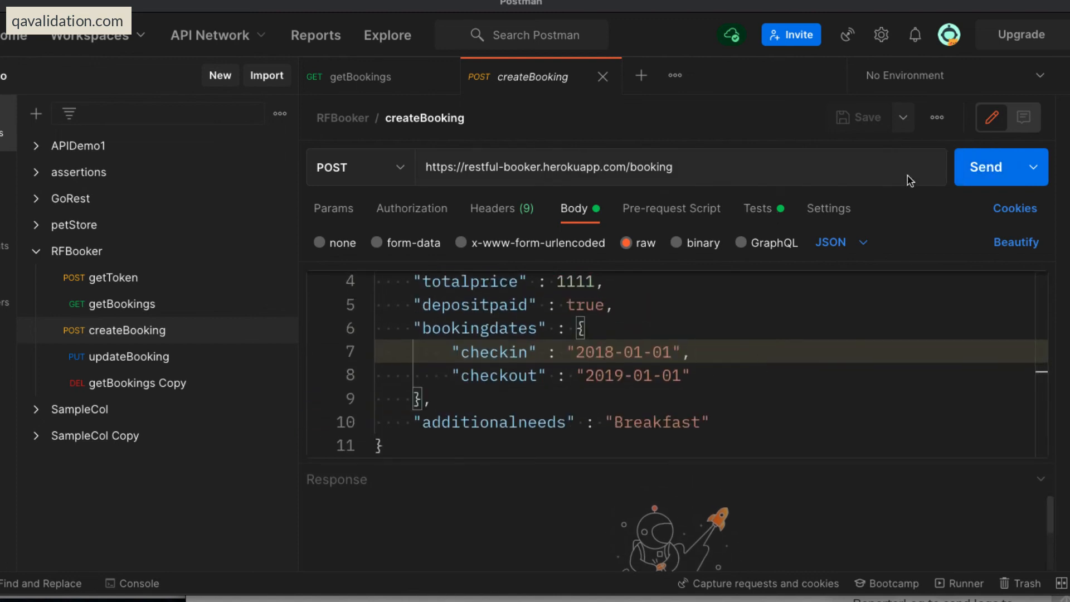
left_click(986, 166)
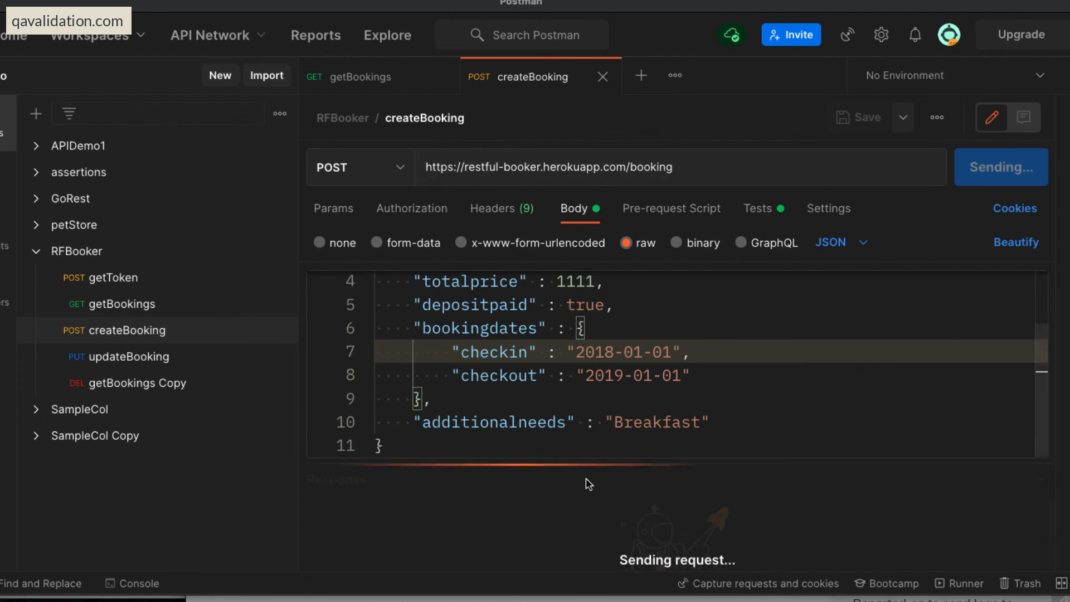
left_click_drag(595, 465, 613, 362)
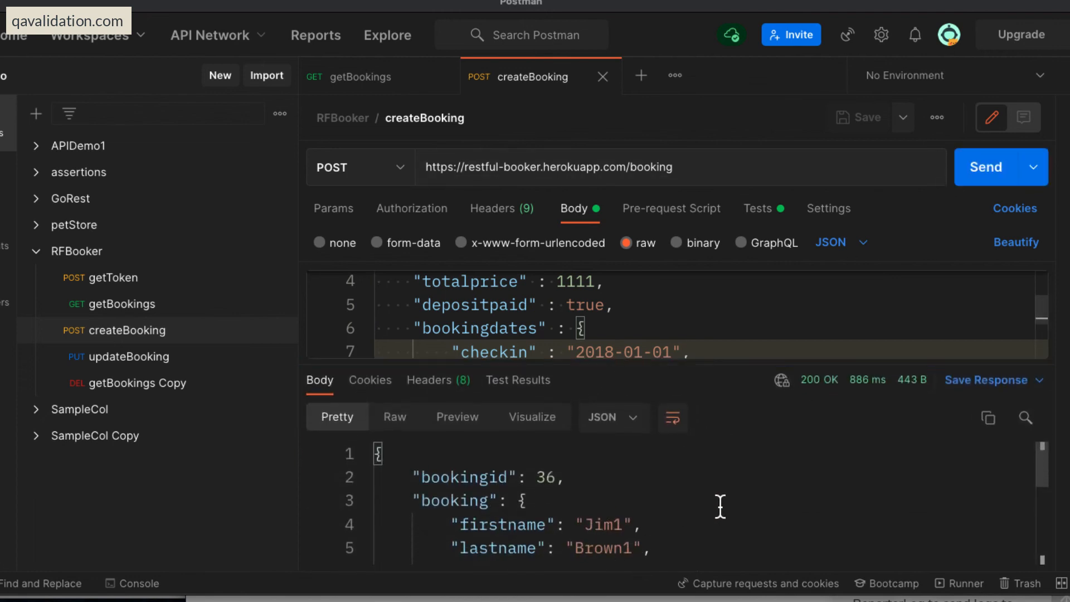
scroll(719, 504, "down", 3)
scroll(720, 506, "up", 3)
left_click(759, 210)
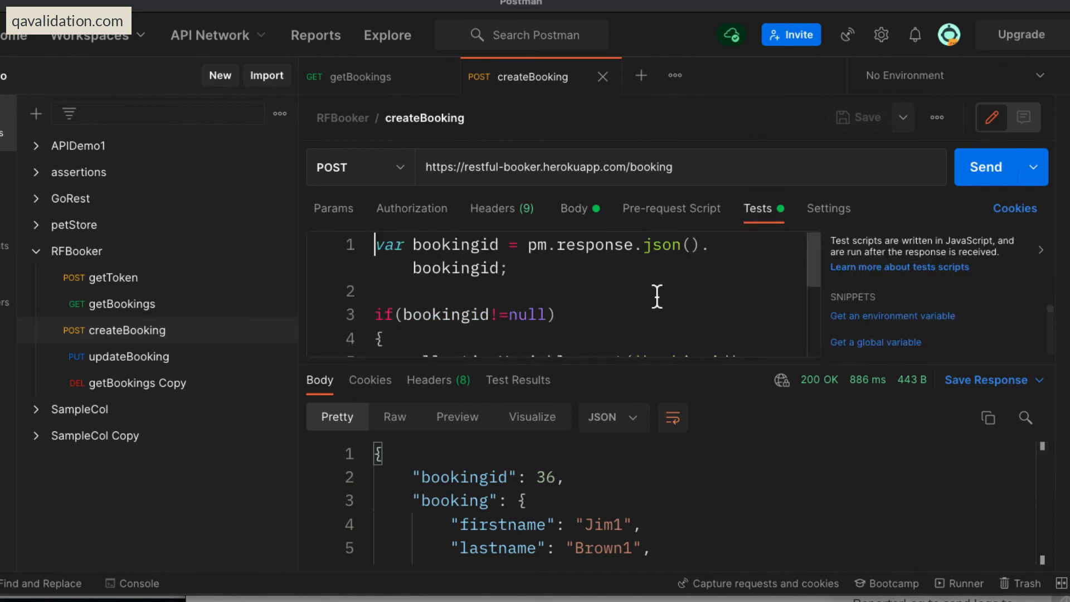
double_click(536, 477)
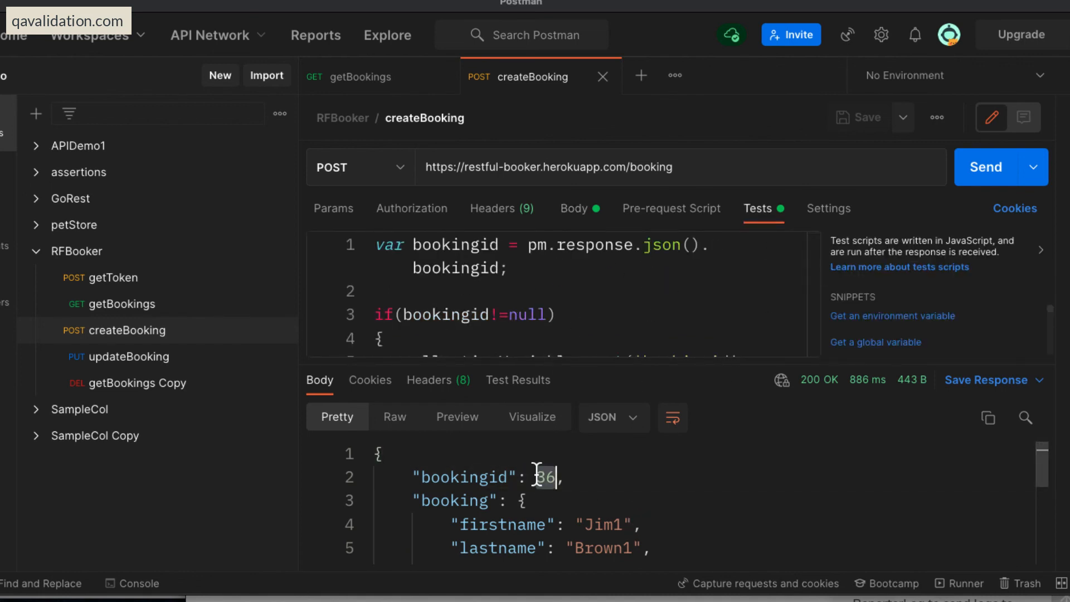
Select the booking ID in the getBookings Copy DELETE request's URL, and inspect the RFBooker collection variables.
left_click(126, 384)
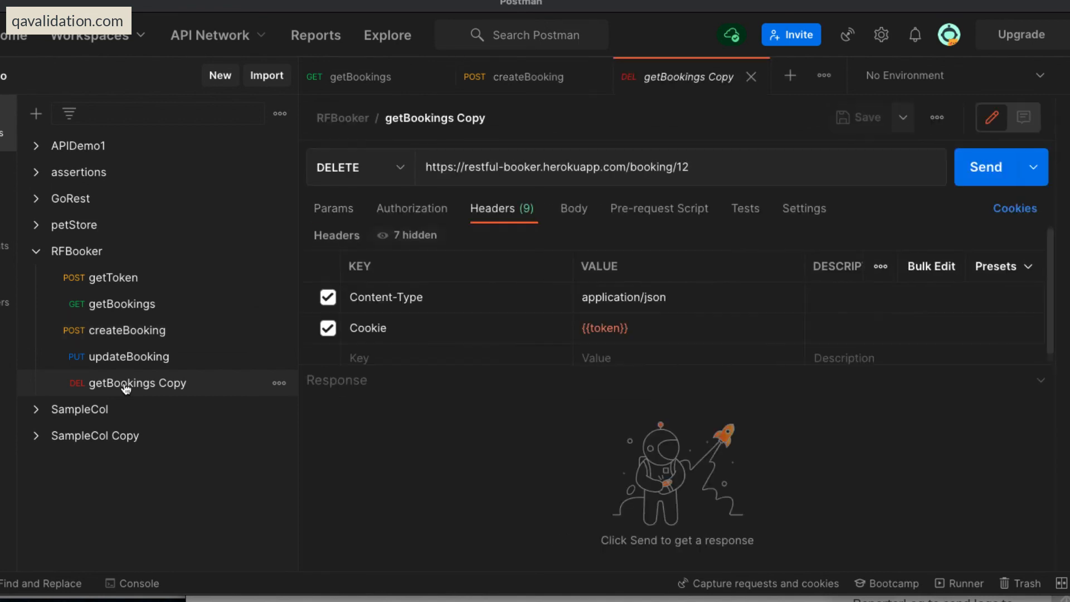
left_click(706, 167)
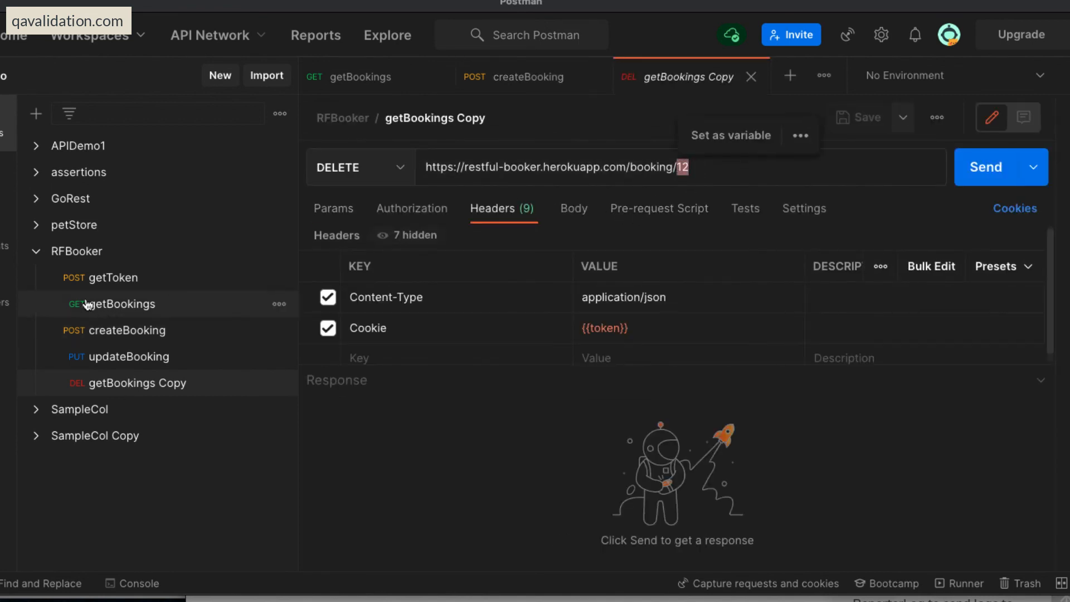
left_click(168, 254)
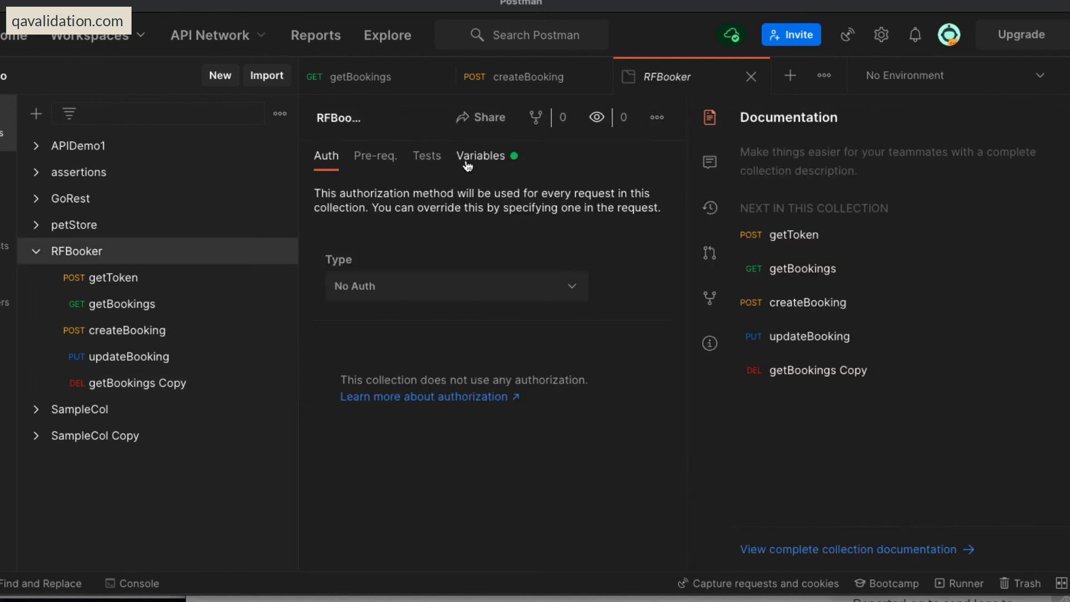
left_click(481, 156)
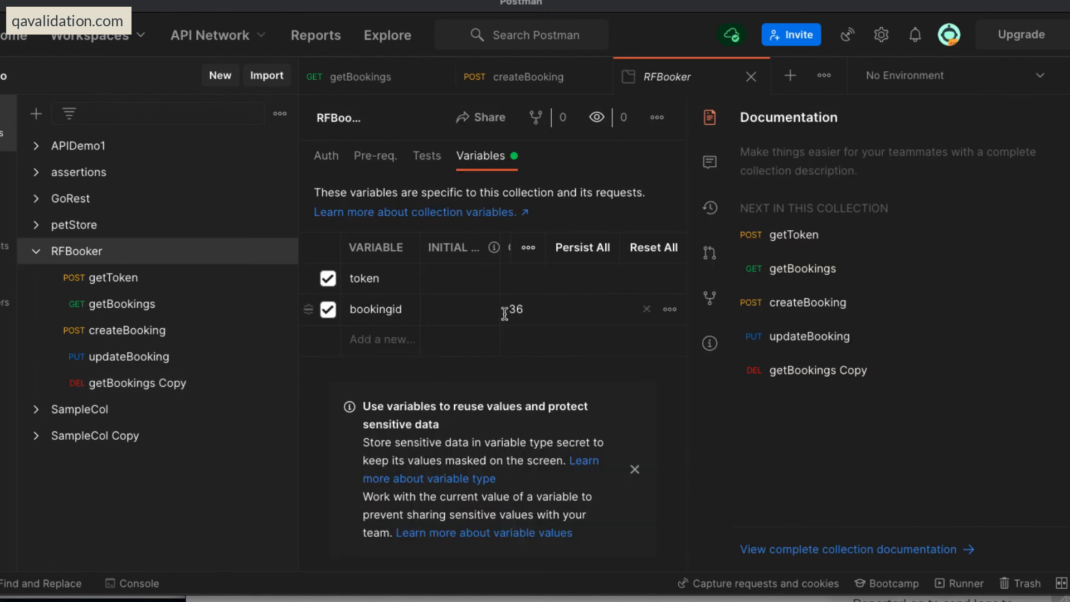
Return to createBooking and compare the bookingid in its response body with the bookingid property read by its test script.
left_click(112, 330)
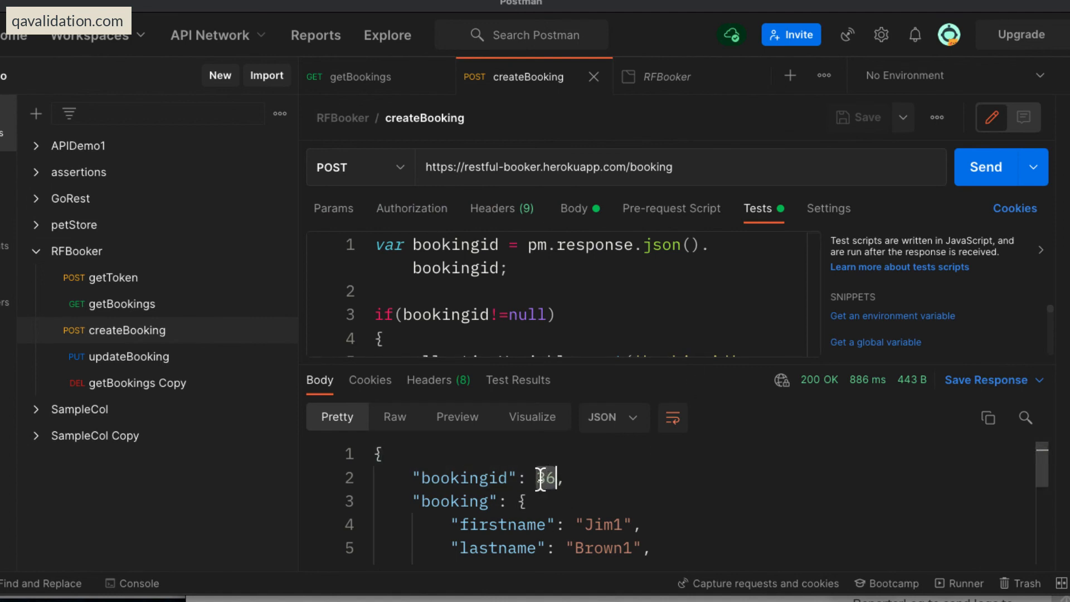
left_click(609, 479)
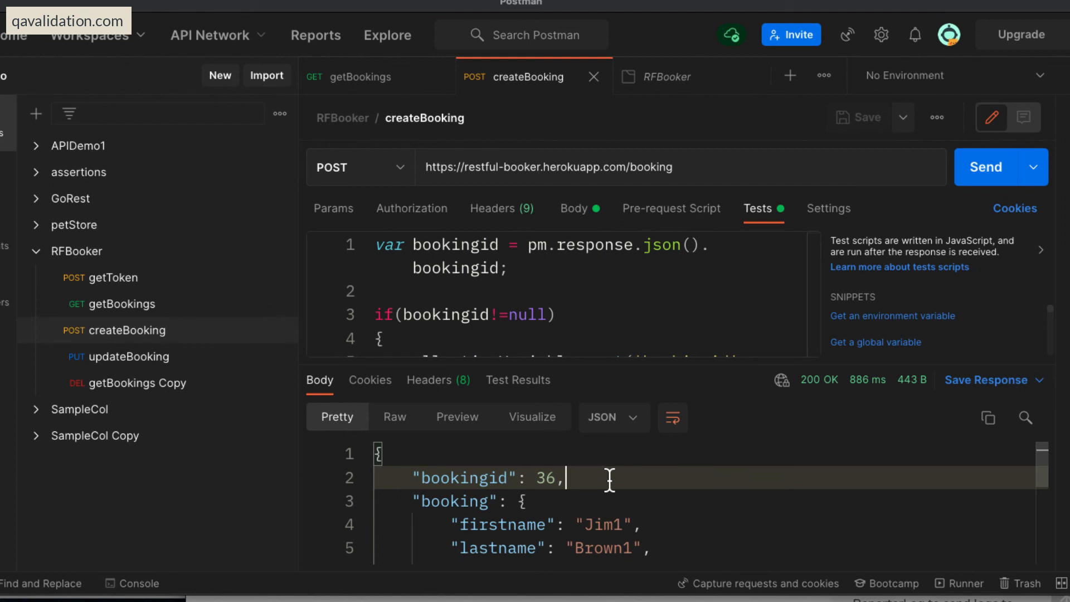
double_click(543, 478)
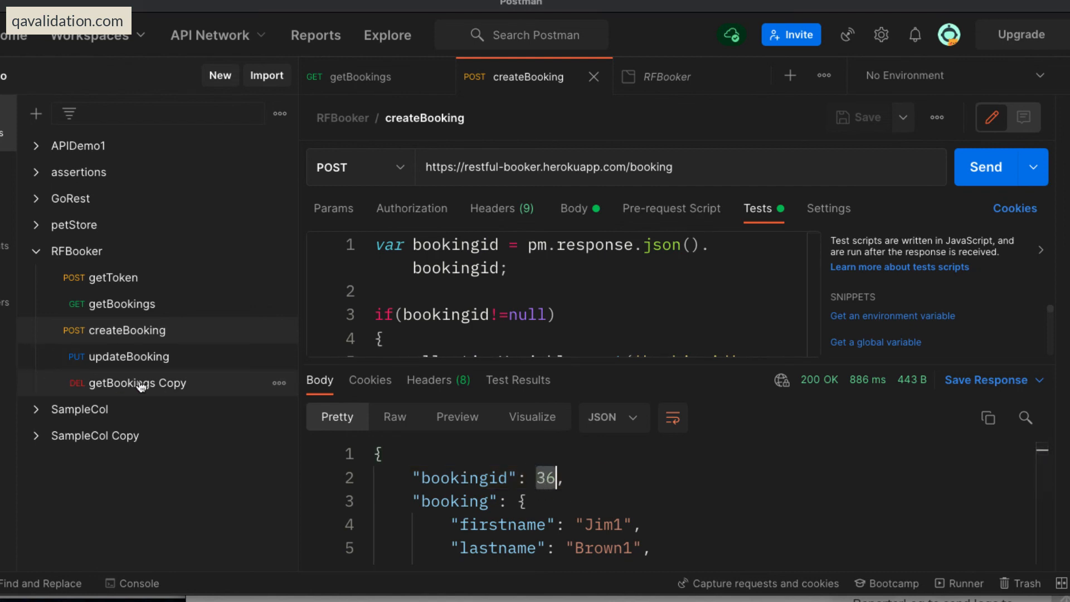
left_click(582, 468)
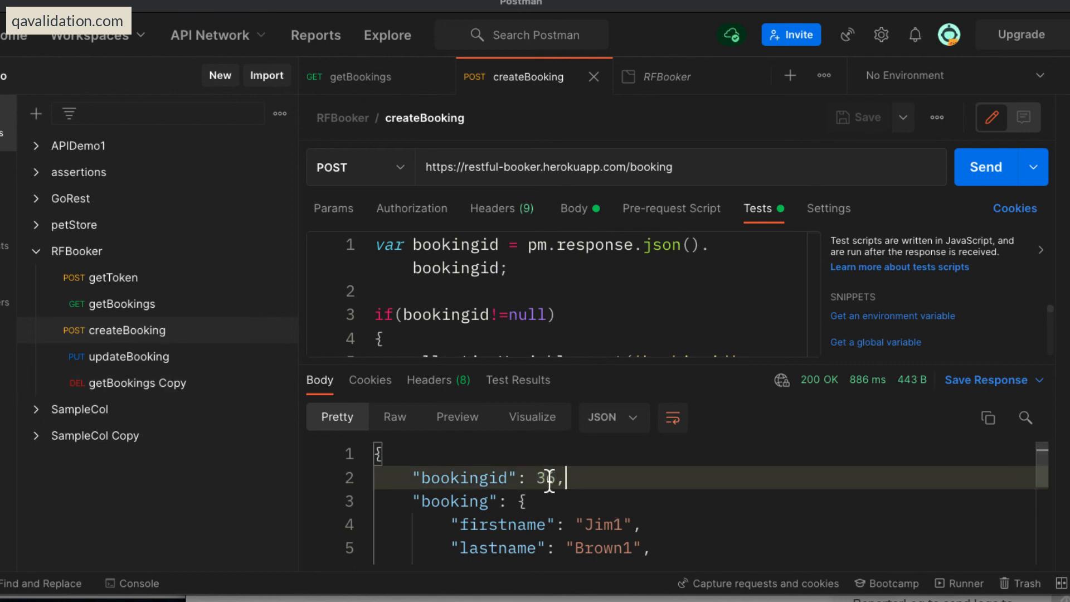
double_click(544, 477)
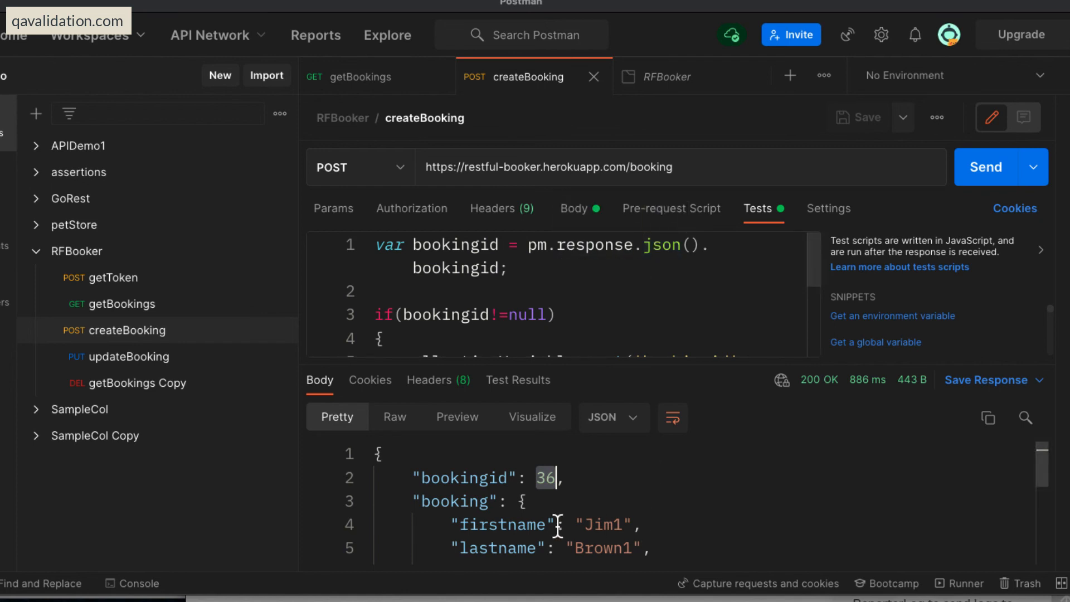
scroll(748, 526, "down", 3)
scroll(747, 525, "up", 3)
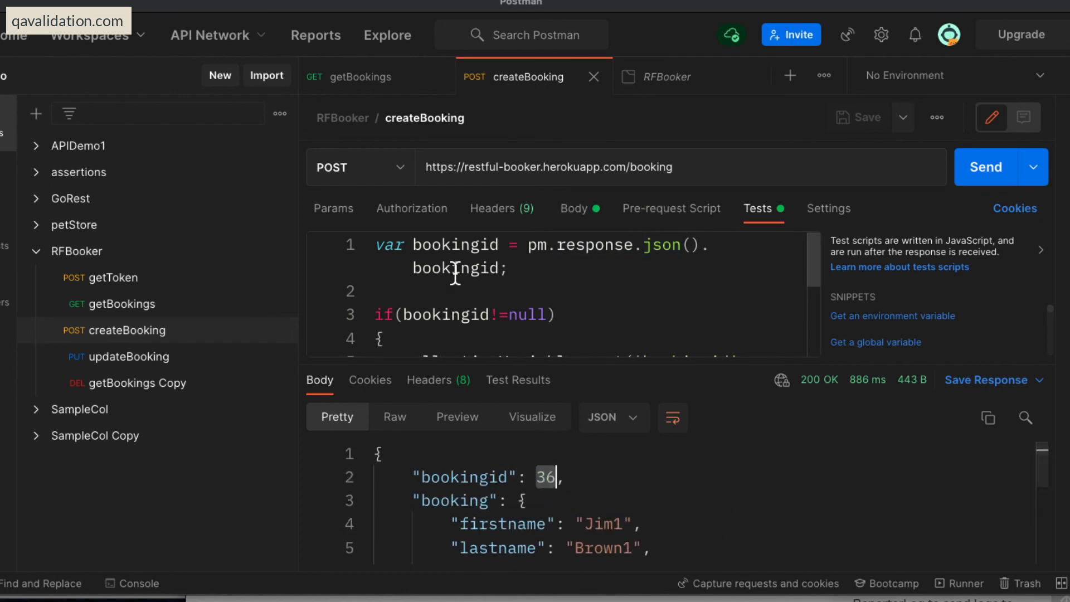
double_click(471, 268)
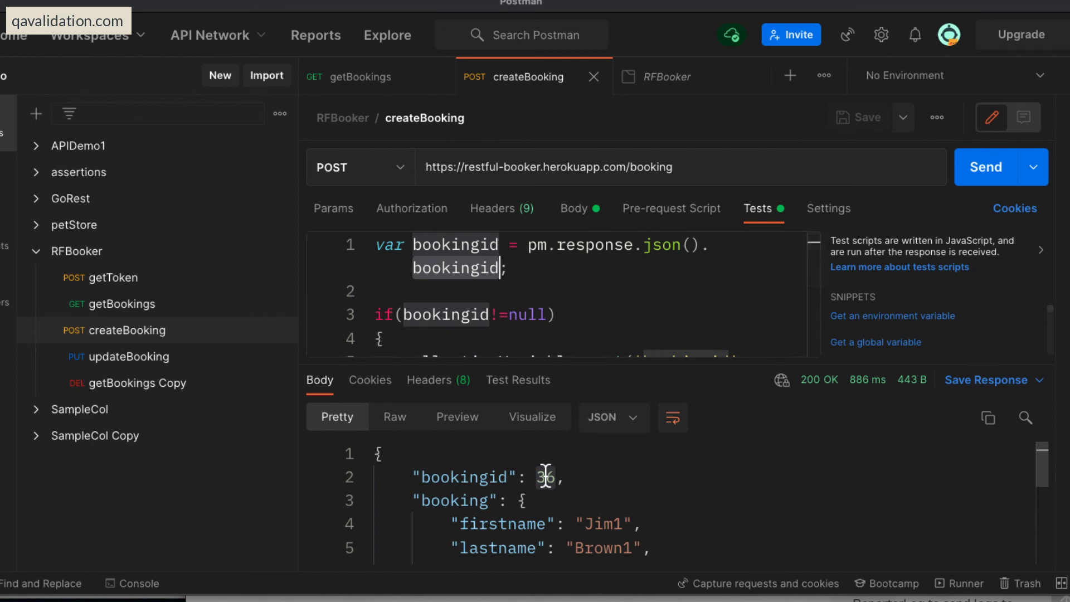
double_click(545, 477)
left_click(687, 480)
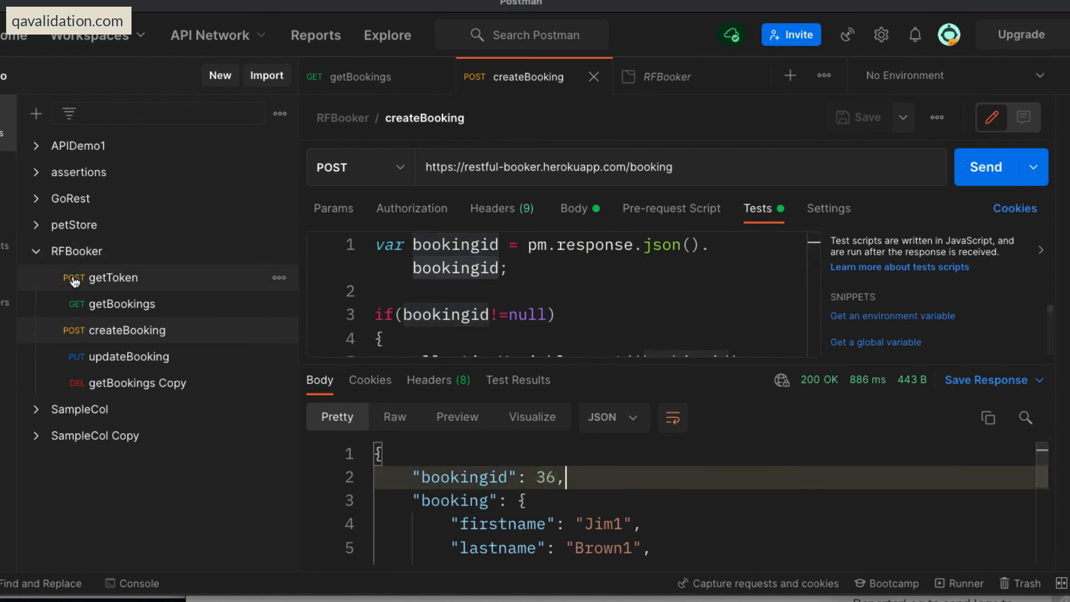
Compare the current value of the RFBooker collection variable bookingid with the ID in the createBooking response.
left_click(136, 249)
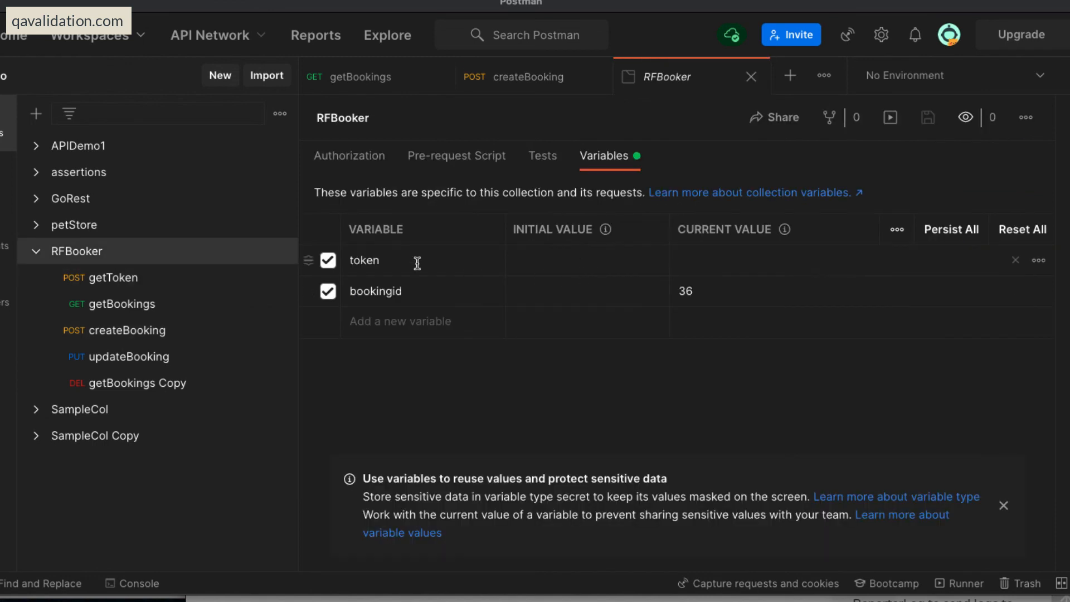
left_click(680, 290)
left_click(105, 335)
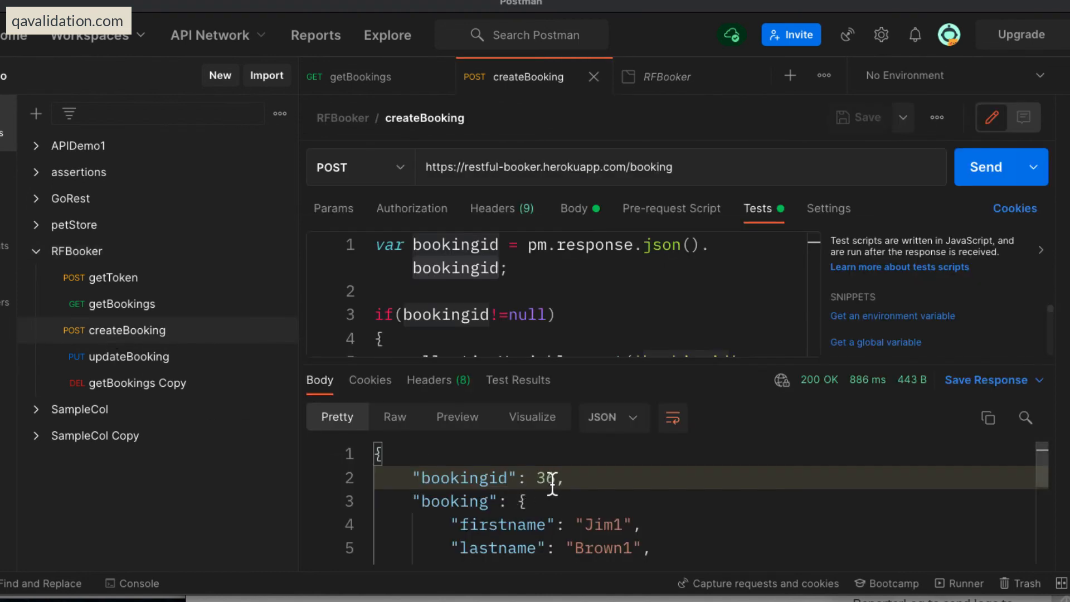
left_click(89, 251)
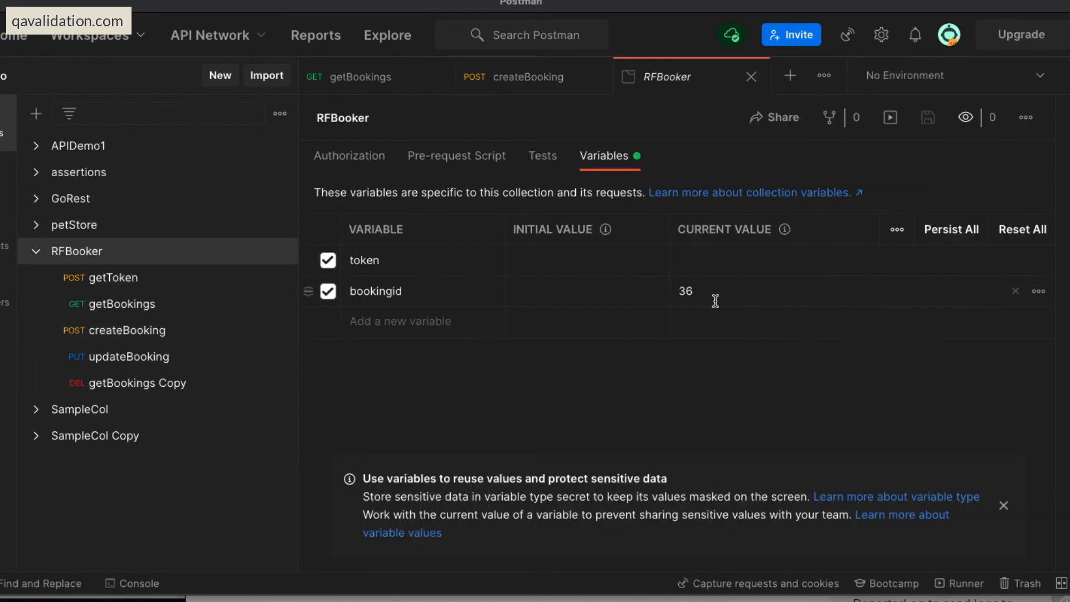
Replace the booking ID 12 in the getBookings Copy DELETE request's URL with {{bookingid}}, save it, and check the variable's current value.
left_click(122, 385)
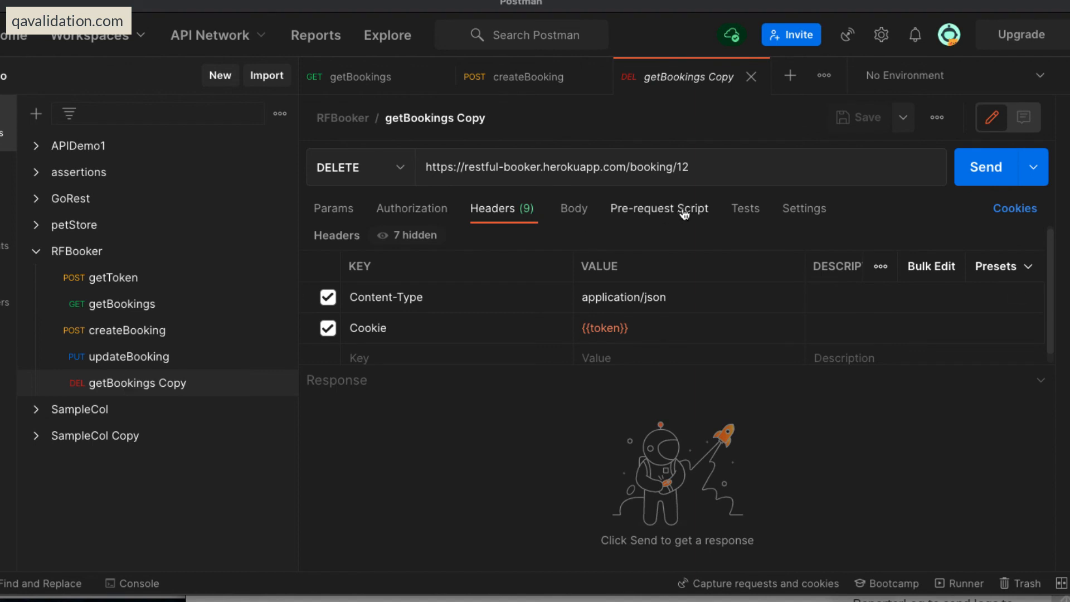
left_click(703, 176)
left_click_drag(701, 167, 675, 167)
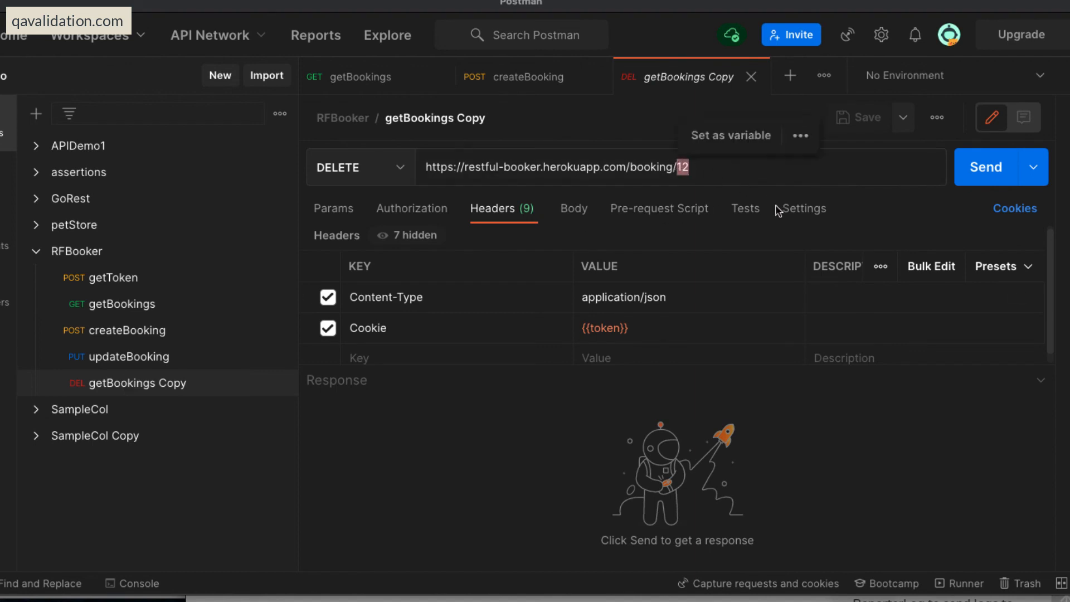
type("{{")
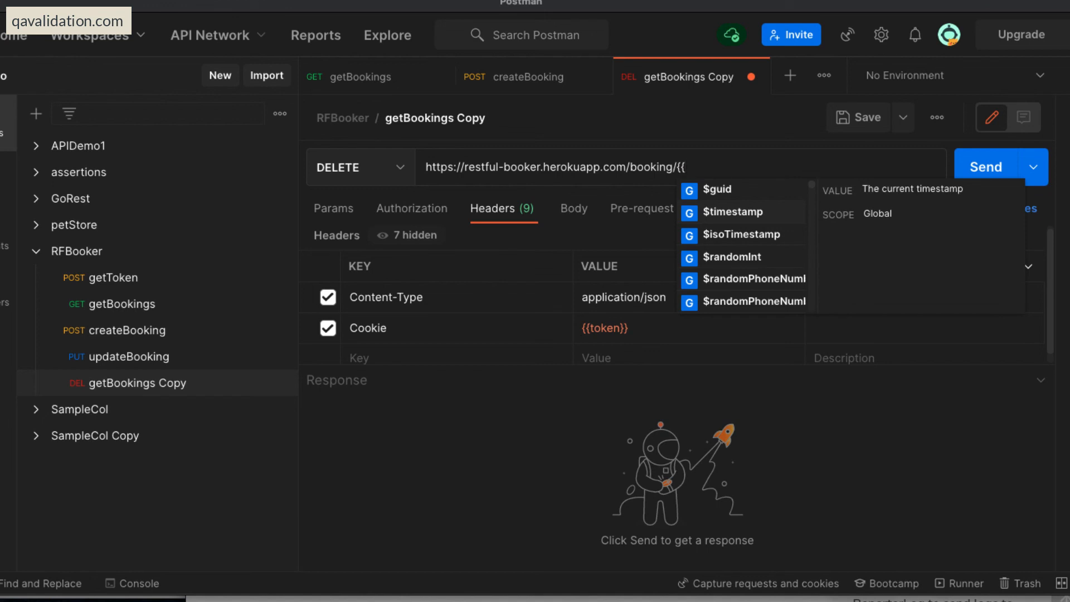
type("booki")
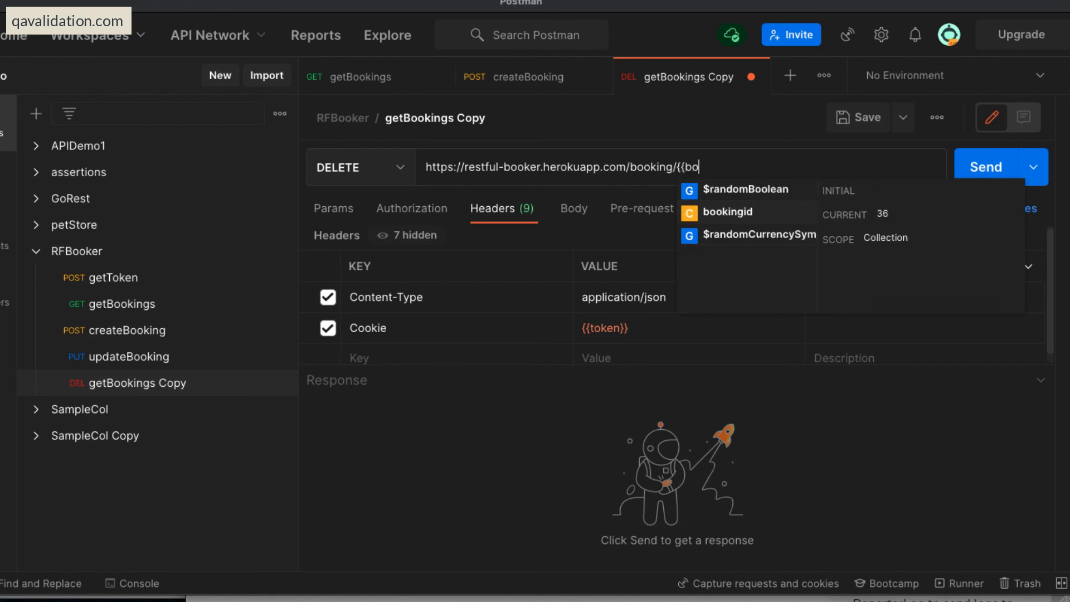
key("Return")
key("ctrl+s")
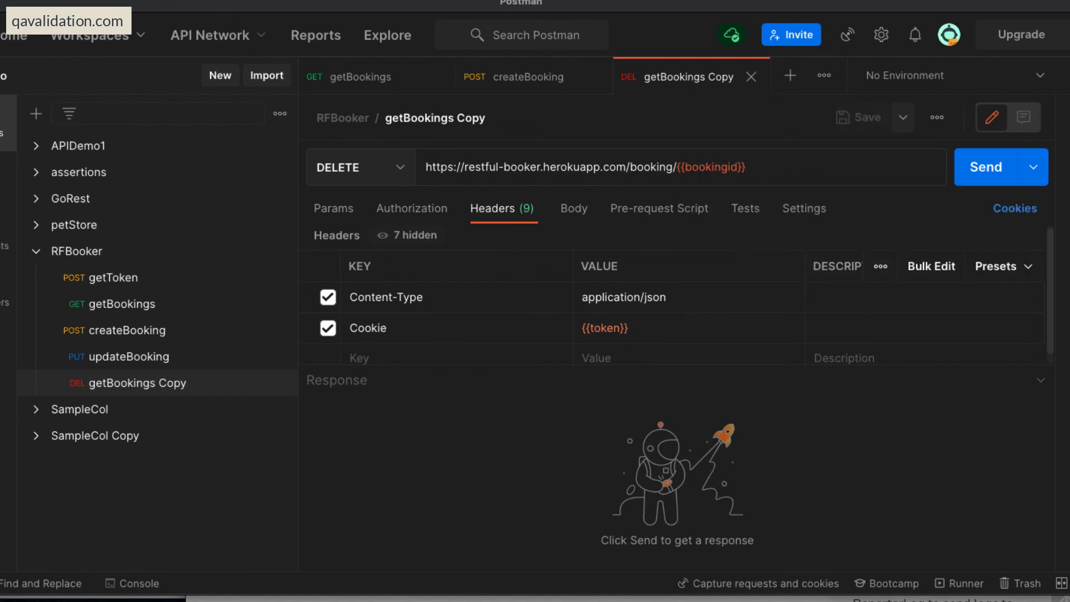
mouse_move(708, 166)
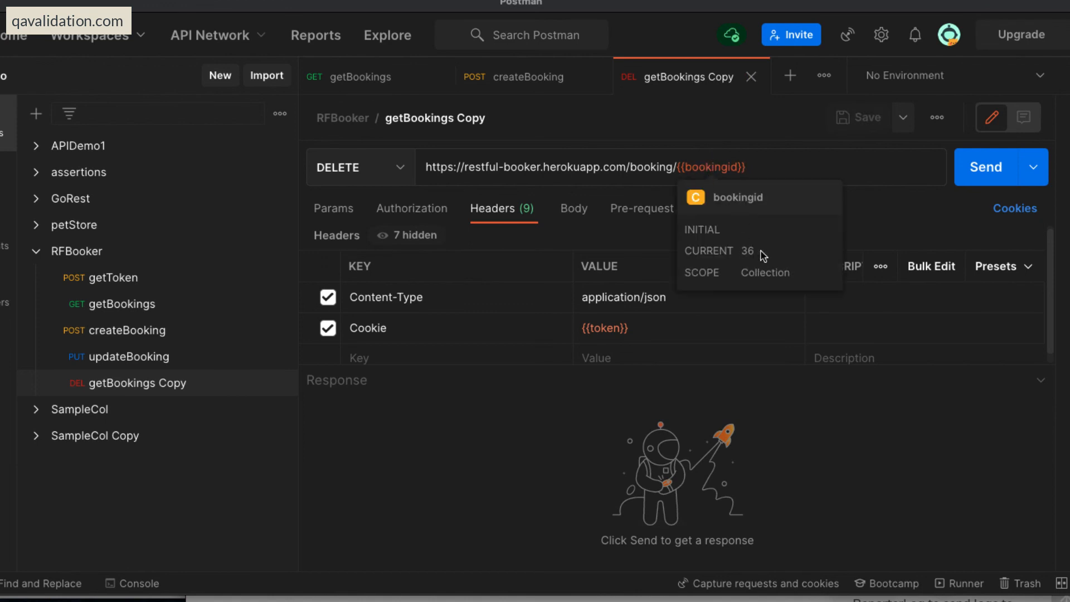
left_click(146, 304)
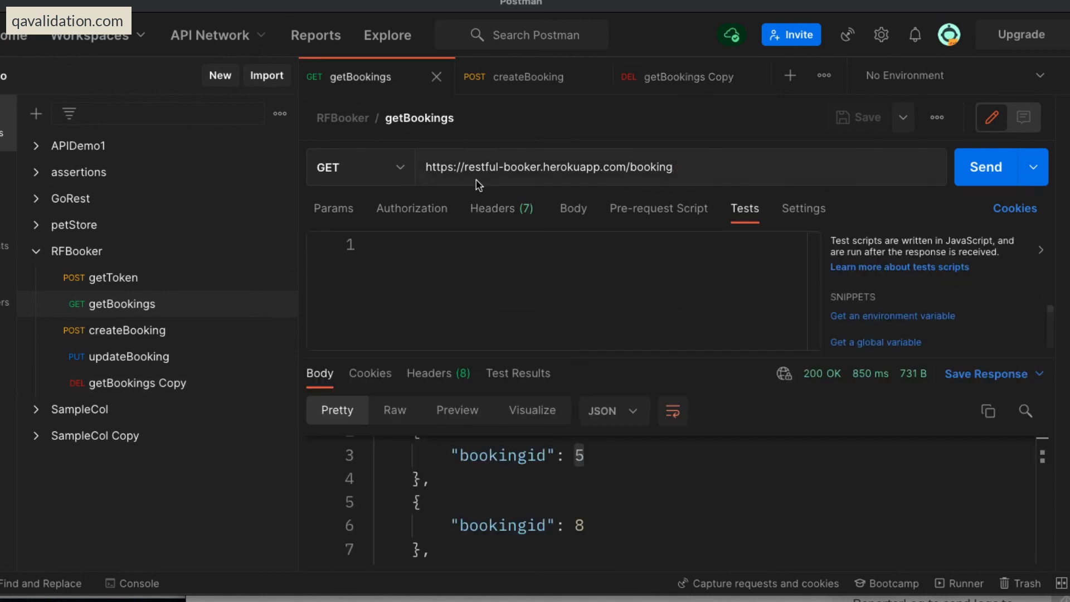
left_click(716, 162)
type("/36")
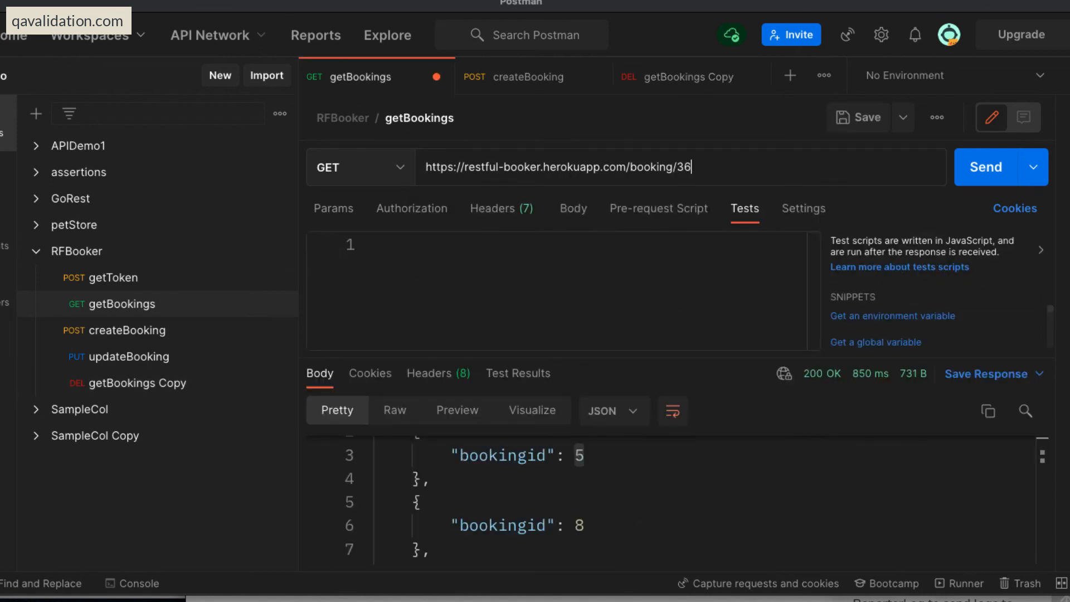
key("ctrl+s")
left_click(984, 168)
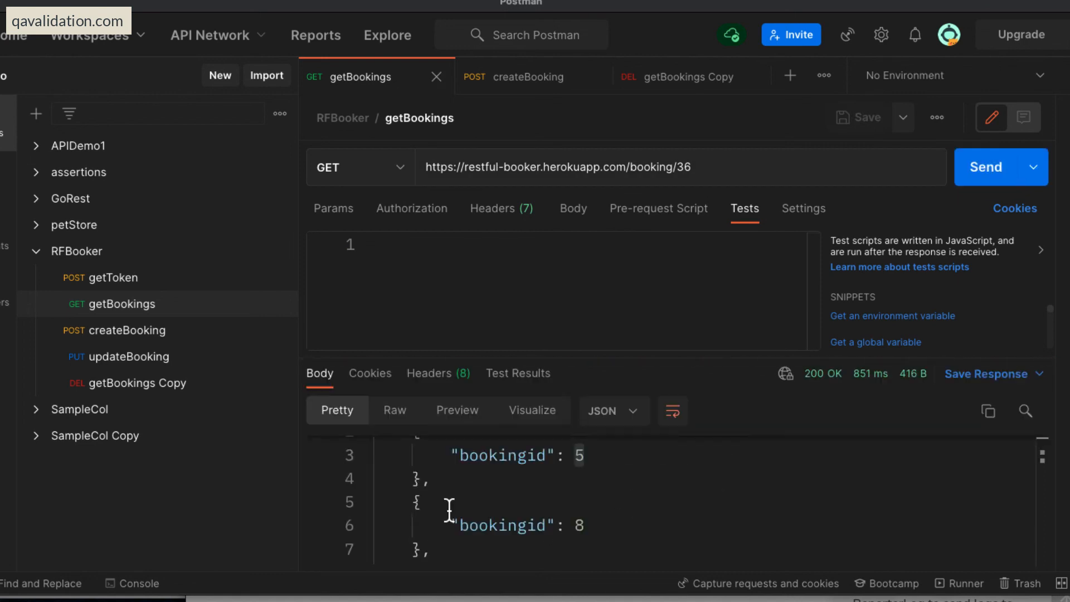
scroll(657, 513, "down", 3)
scroll(657, 512, "up", 3)
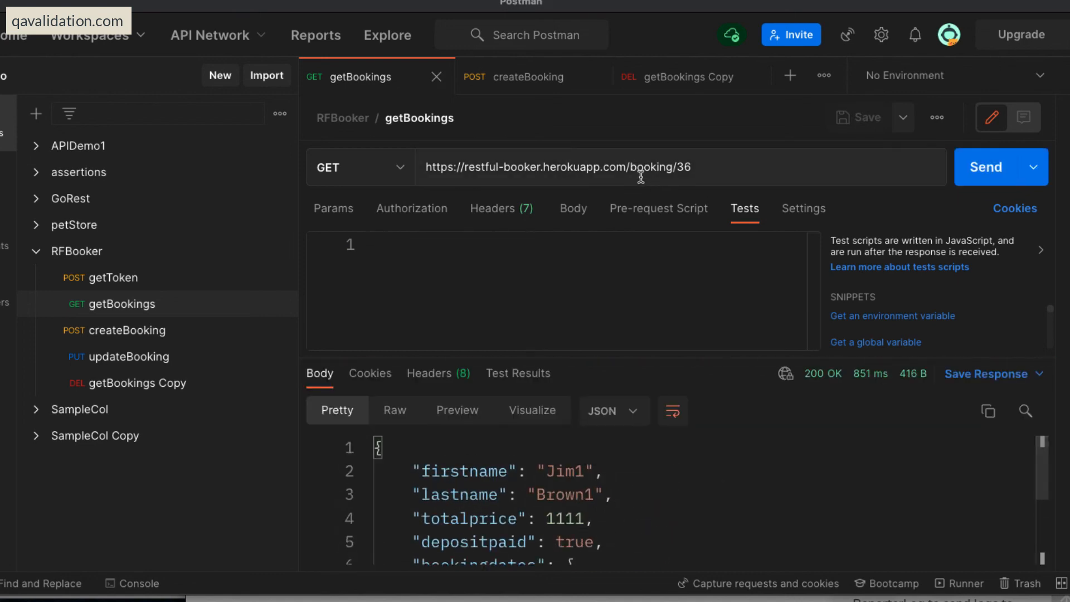
Check the token variable in the DELETE request's Cookie header, and send the getToken request to generate a token.
left_click(112, 383)
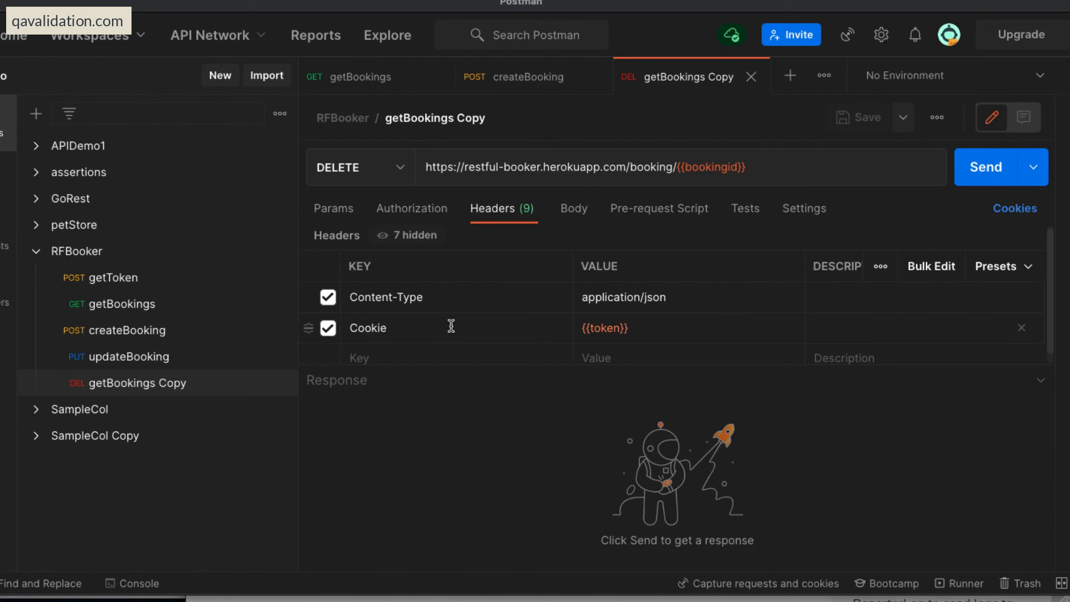
mouse_move(609, 327)
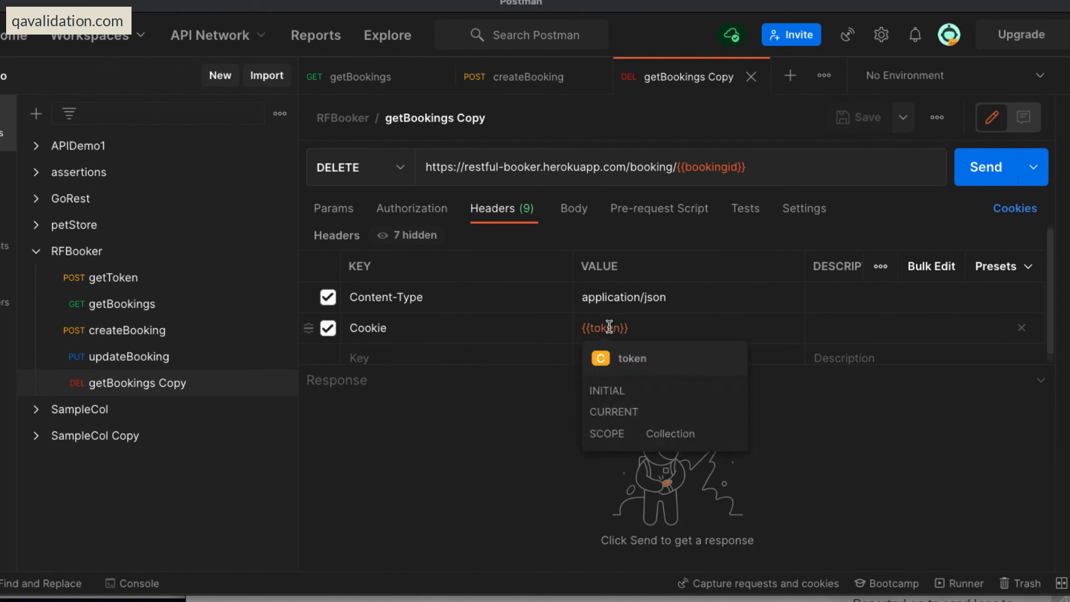
left_click(116, 277)
left_click(985, 167)
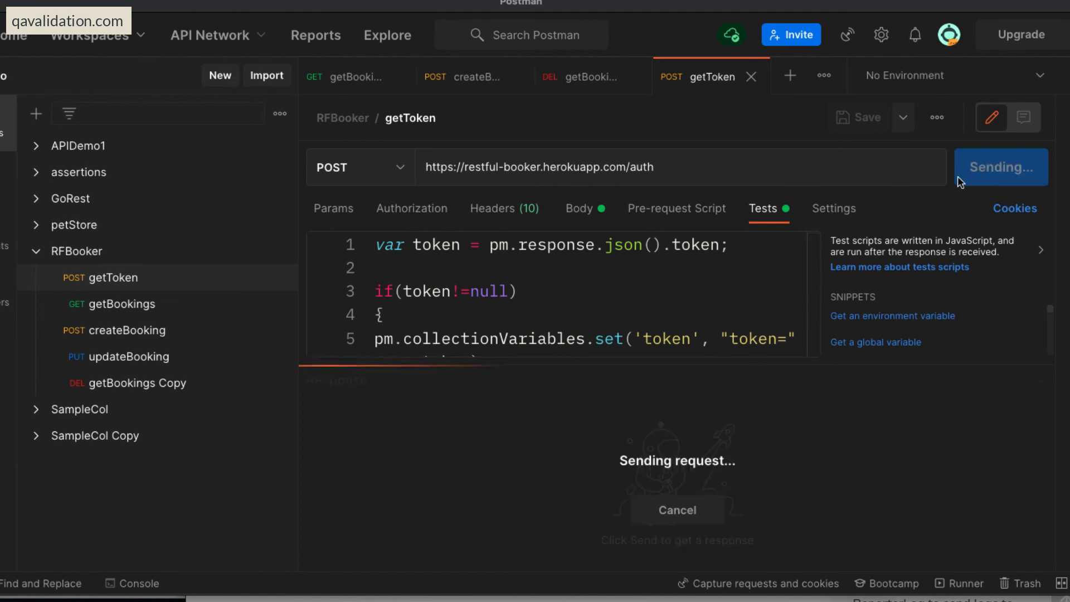
double_click(583, 478)
left_click(706, 477)
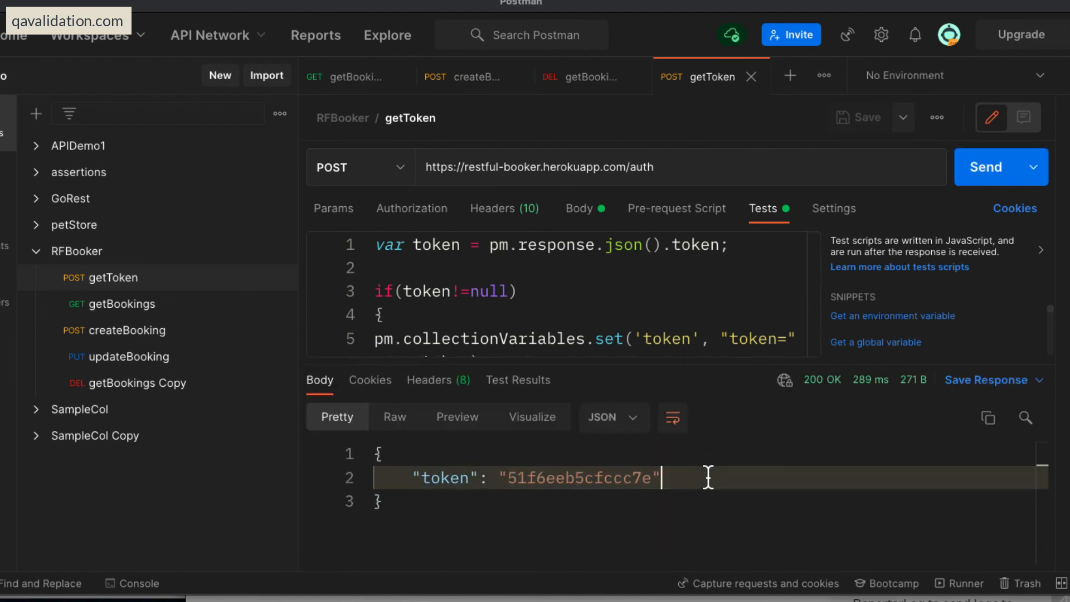
Send the getBookings Copy DELETE request using the stored token and bookingid, and query booking 36 again with getBookings.
left_click(118, 382)
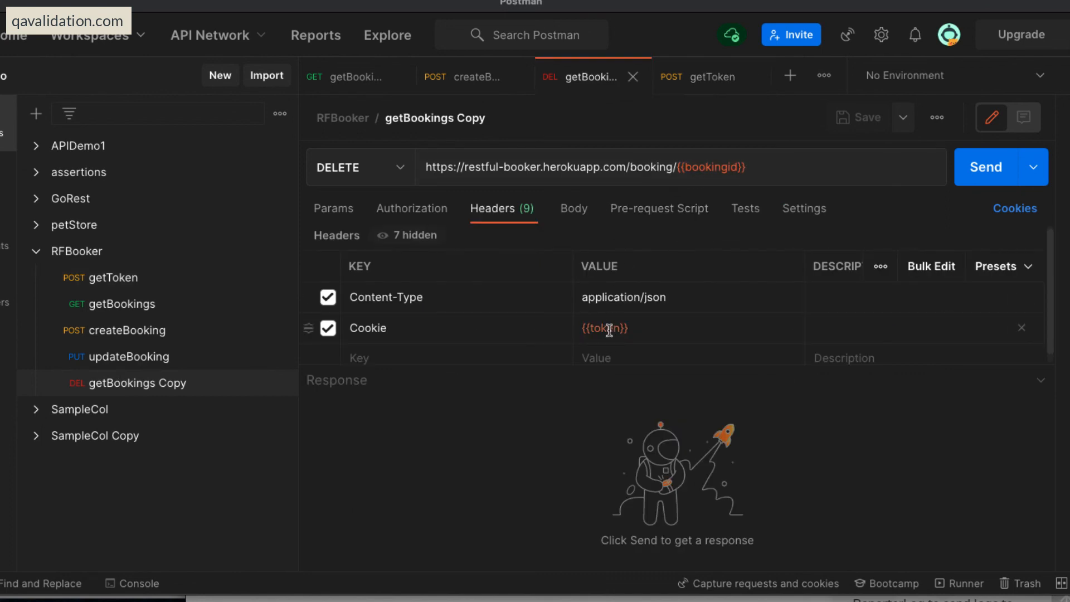
mouse_move(609, 330)
mouse_move(697, 168)
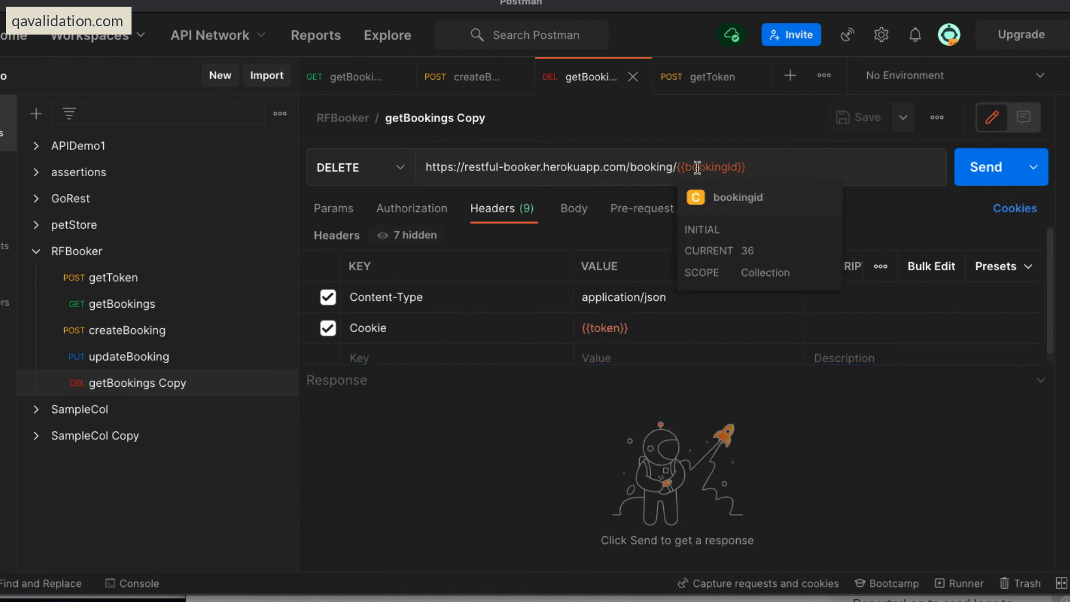
left_click(983, 167)
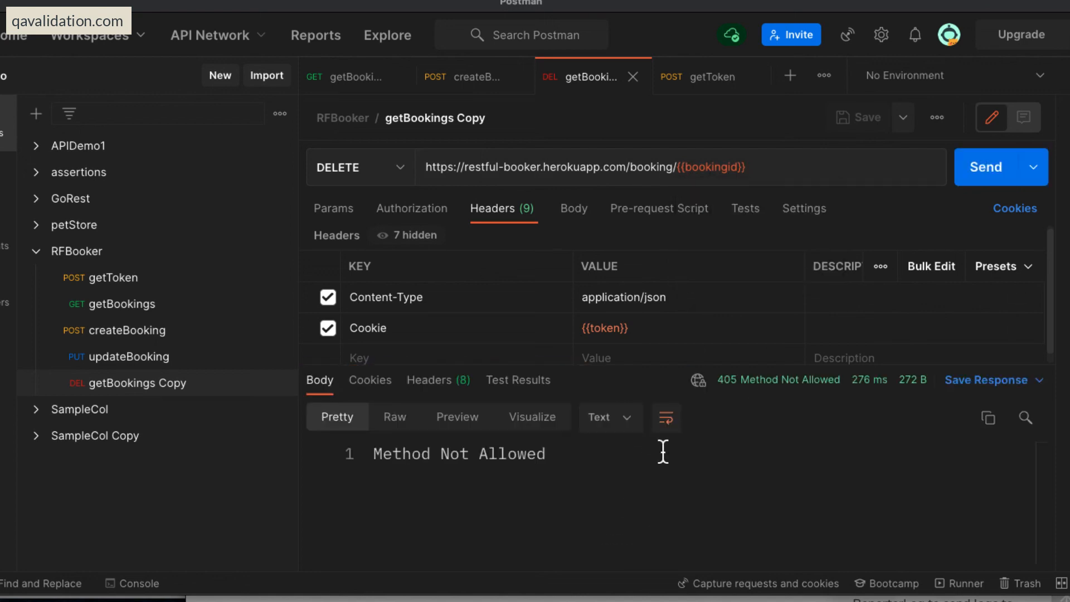
left_click(723, 485)
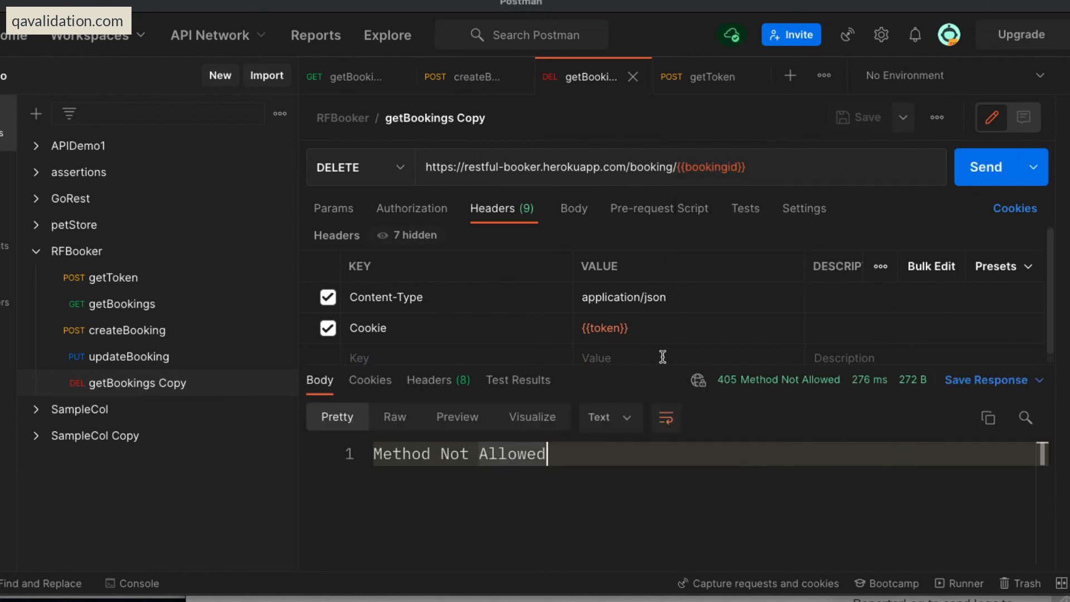
left_click(781, 168)
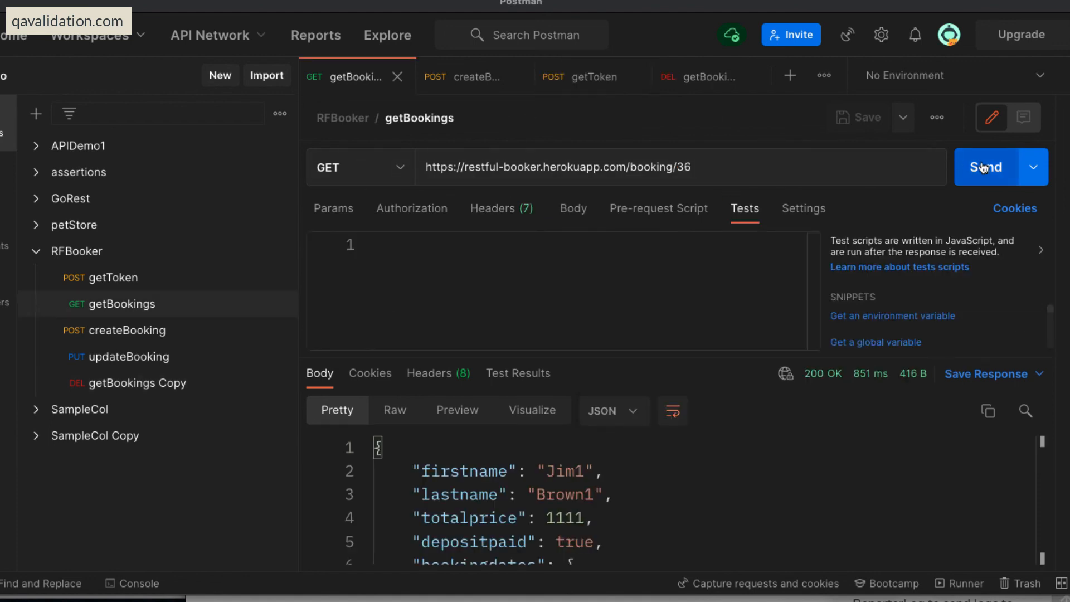
left_click(983, 167)
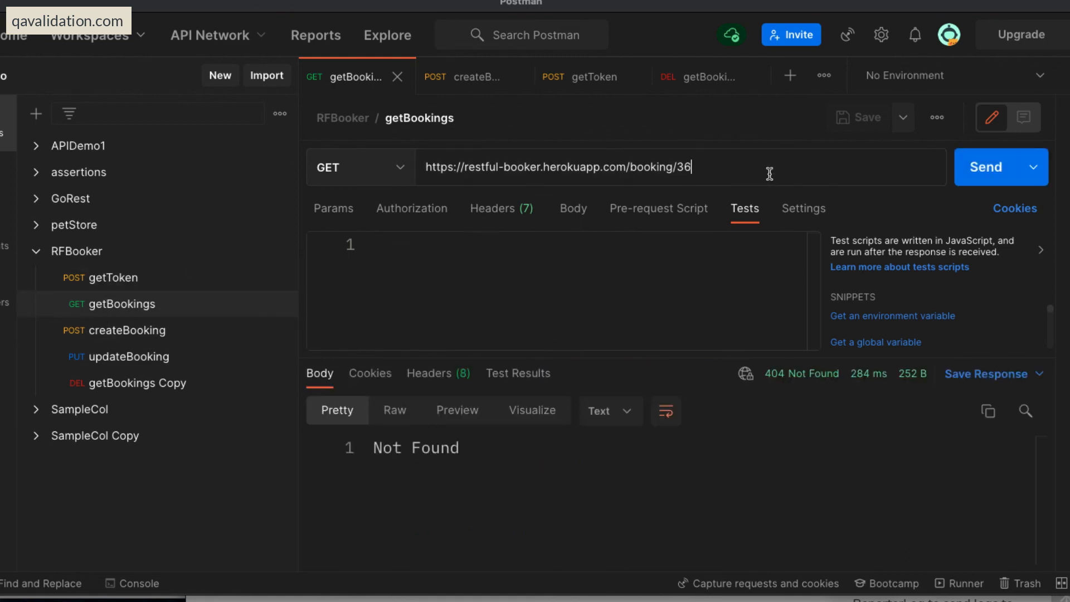
left_click(731, 172)
key("BackSpace")
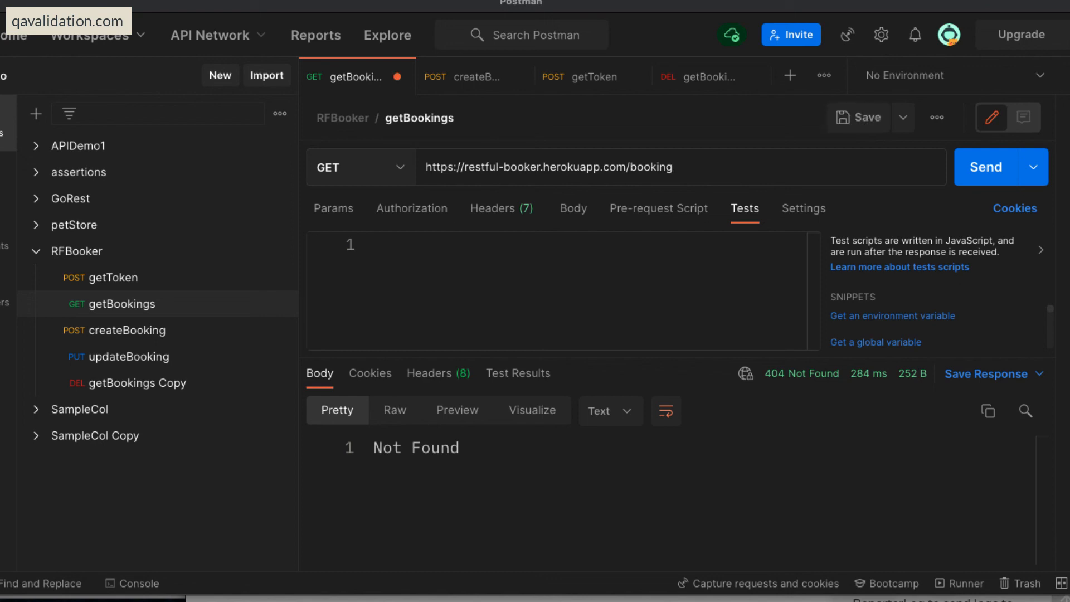
key("ctrl+s")
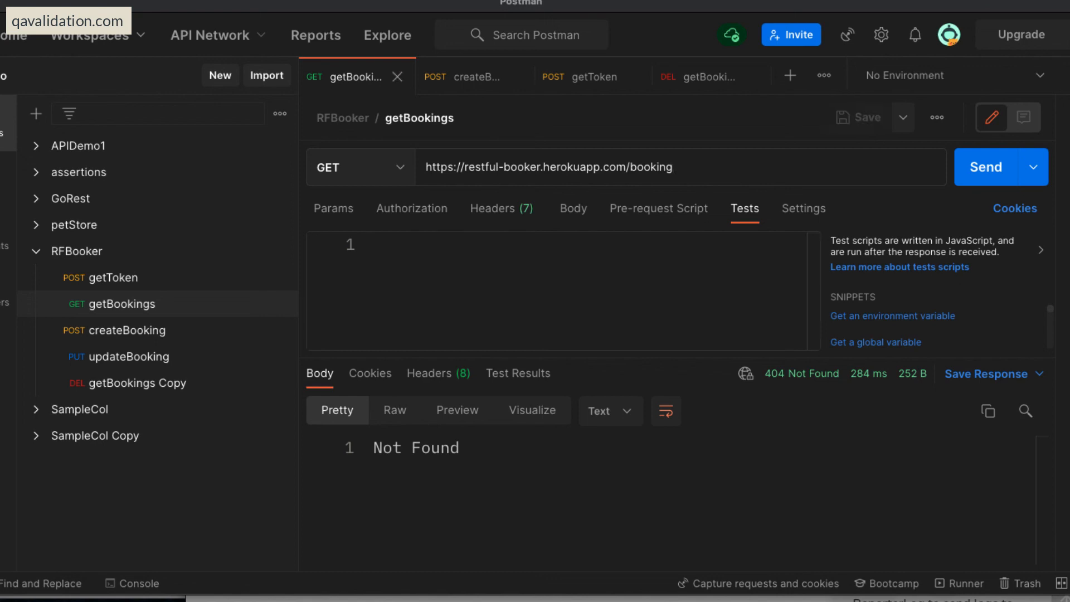
Revisit the createBooking test script, and send the getToken and getBookings requests to refresh the token and bookings list.
left_click(110, 332)
left_click(691, 301)
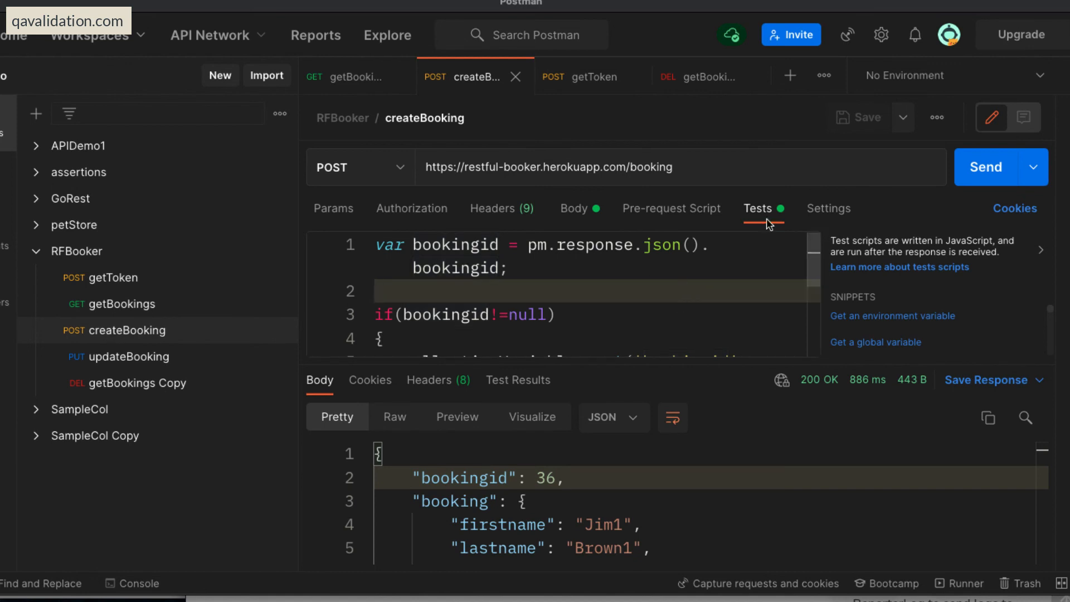
left_click(139, 278)
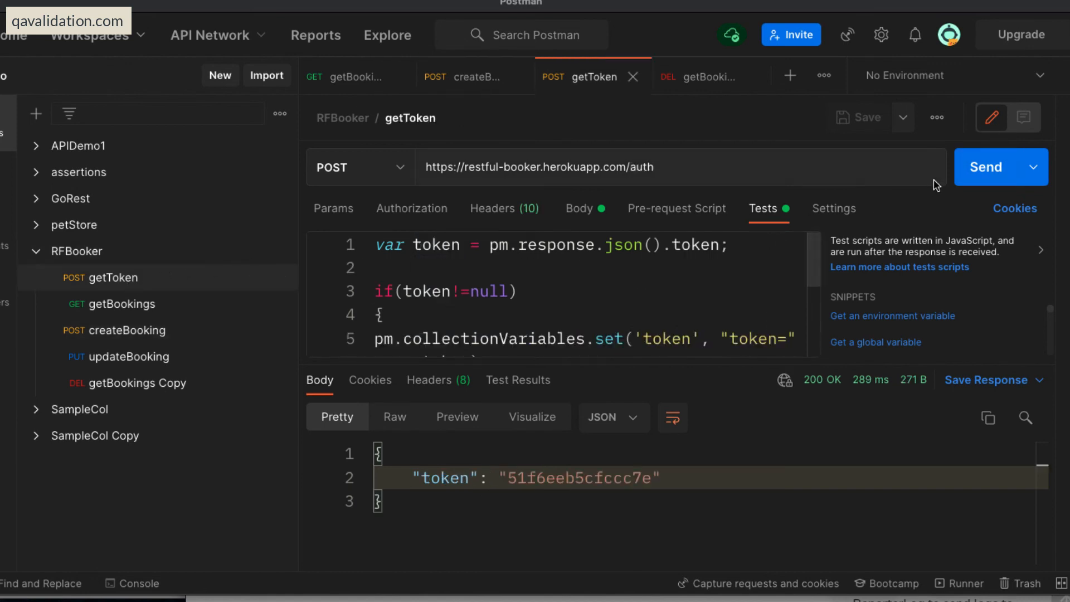
left_click(972, 169)
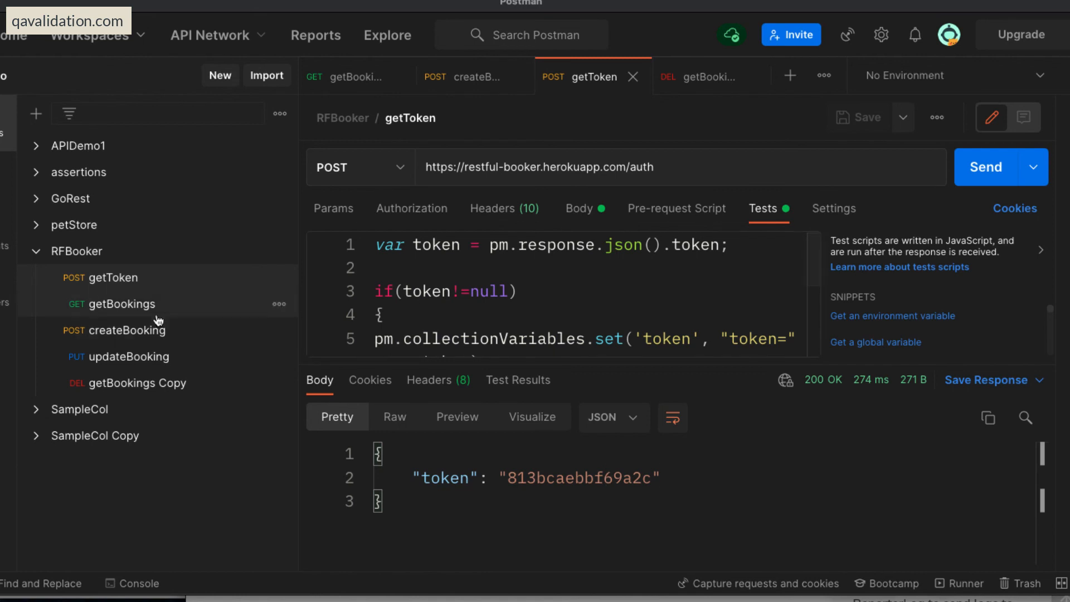
left_click(122, 304)
left_click(995, 180)
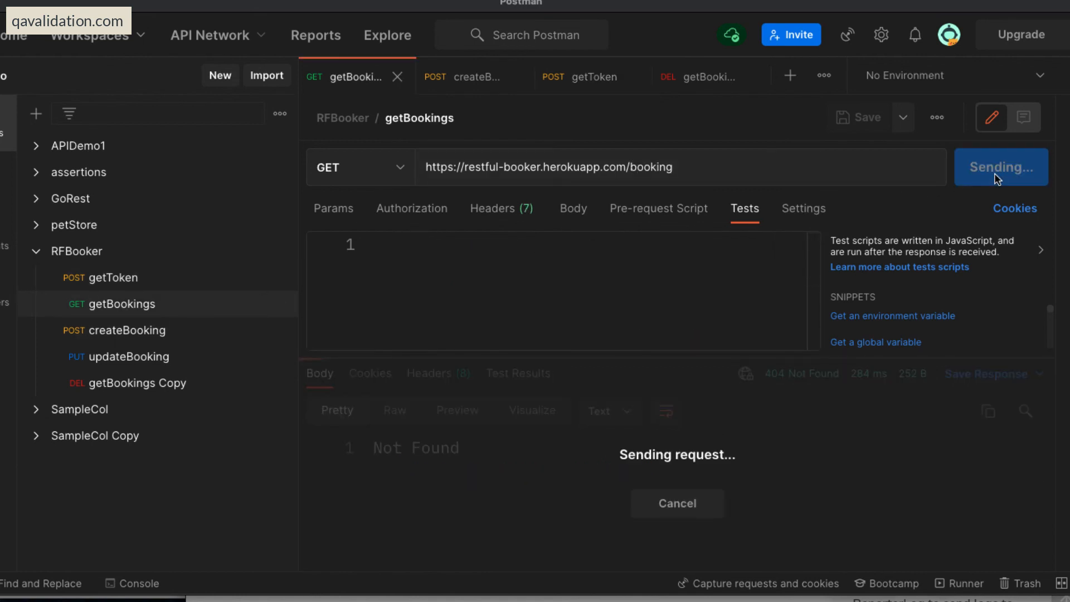
Send createBooking to add a booking, and resend getBookings to locate the new bookingid 16 in its response.
left_click(127, 330)
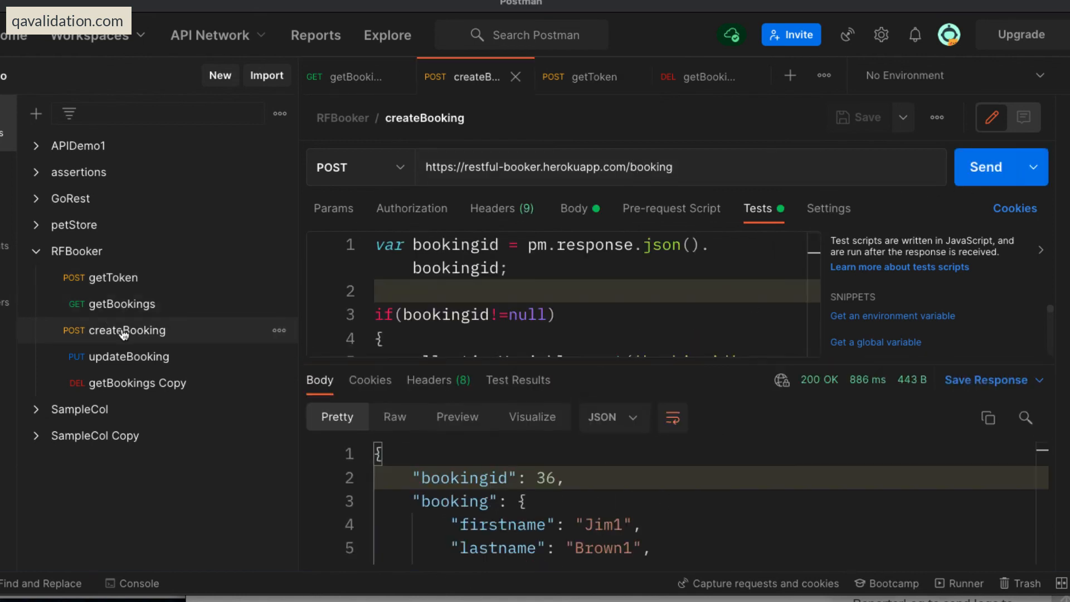
left_click(979, 176)
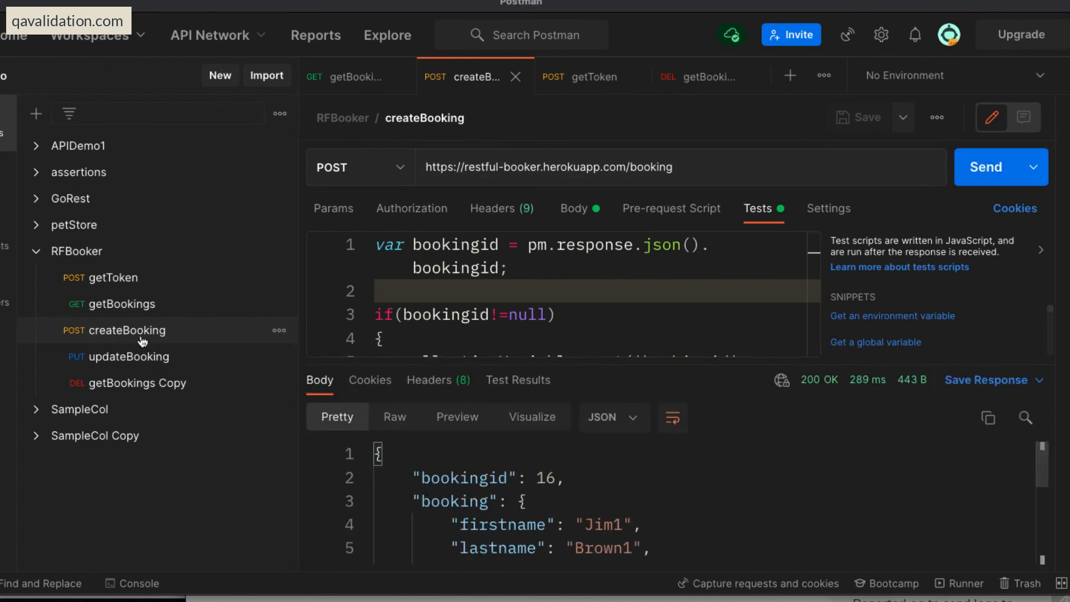
left_click(111, 304)
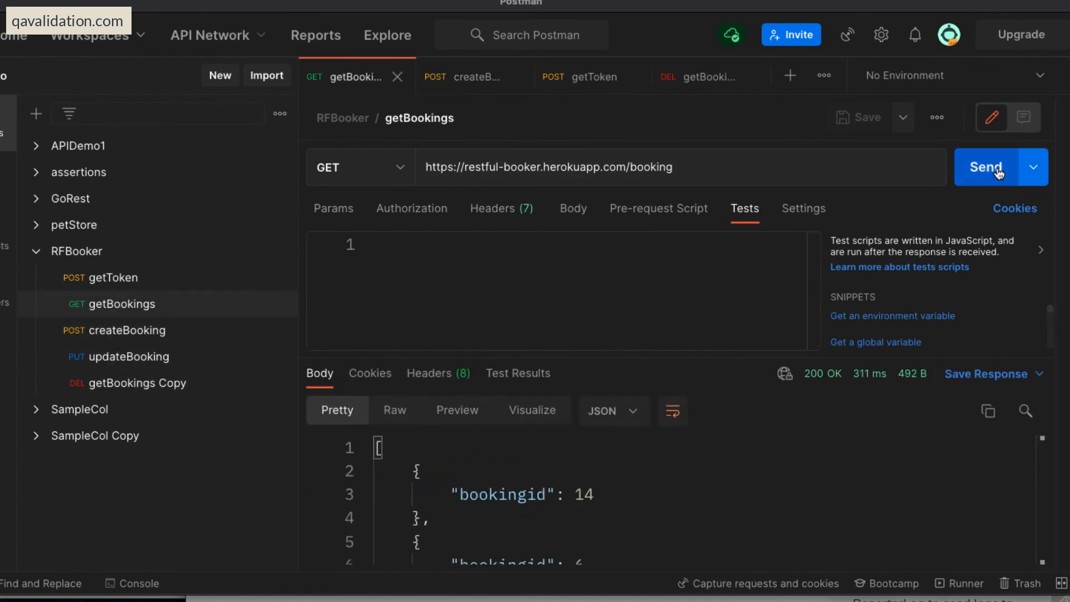
left_click(981, 174)
scroll(776, 501, "down", 3)
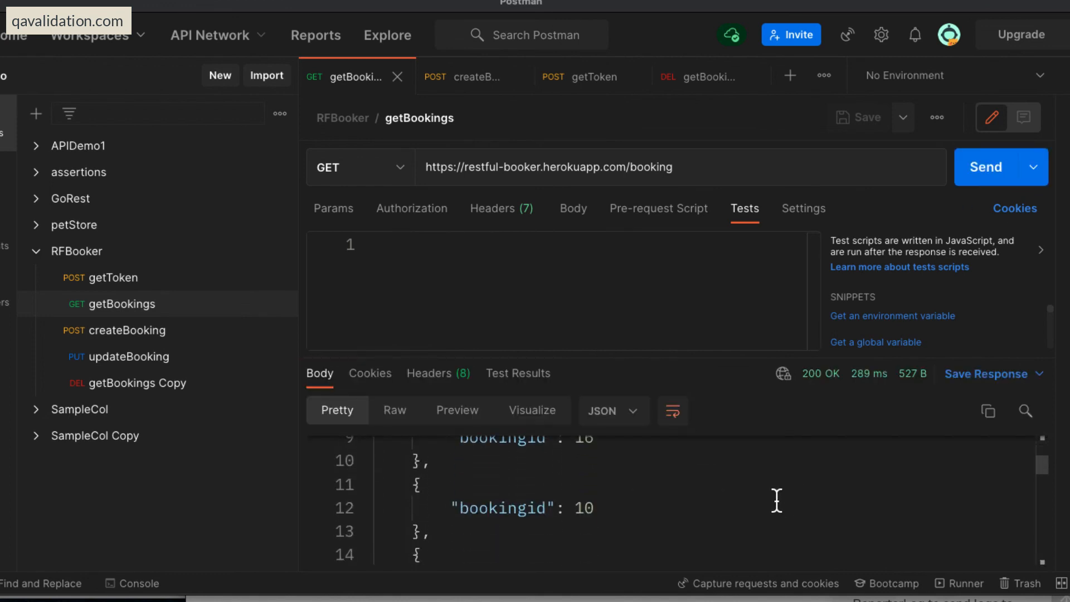
scroll(725, 500, "up", 1)
left_click_drag(638, 500, 433, 500)
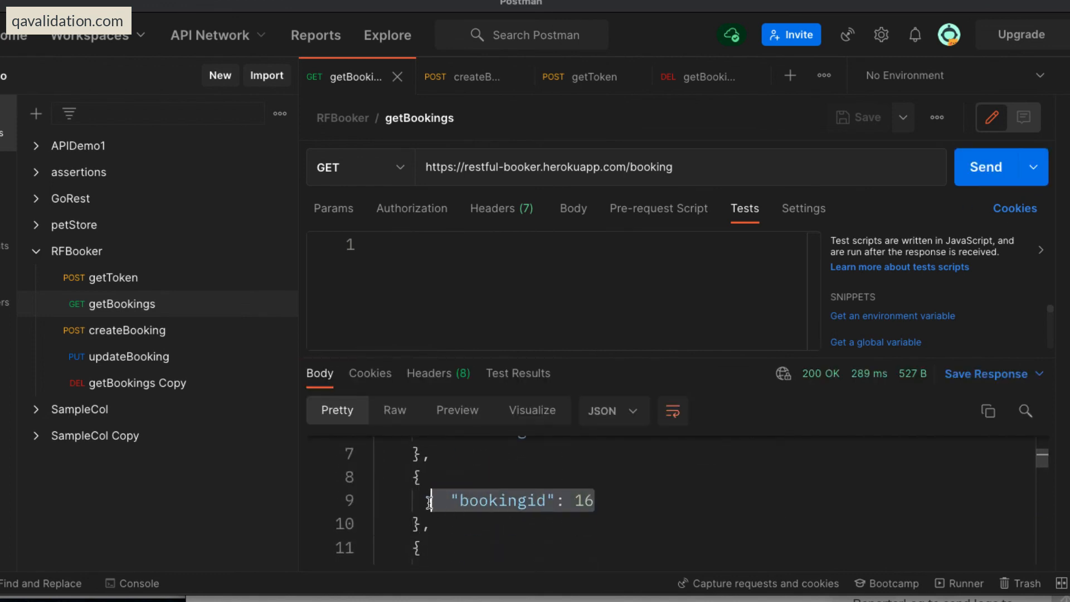
Check the current bookingid and token values in the getBookings Copy DELETE request, and send it to delete the new booking.
left_click(132, 383)
left_click(655, 549)
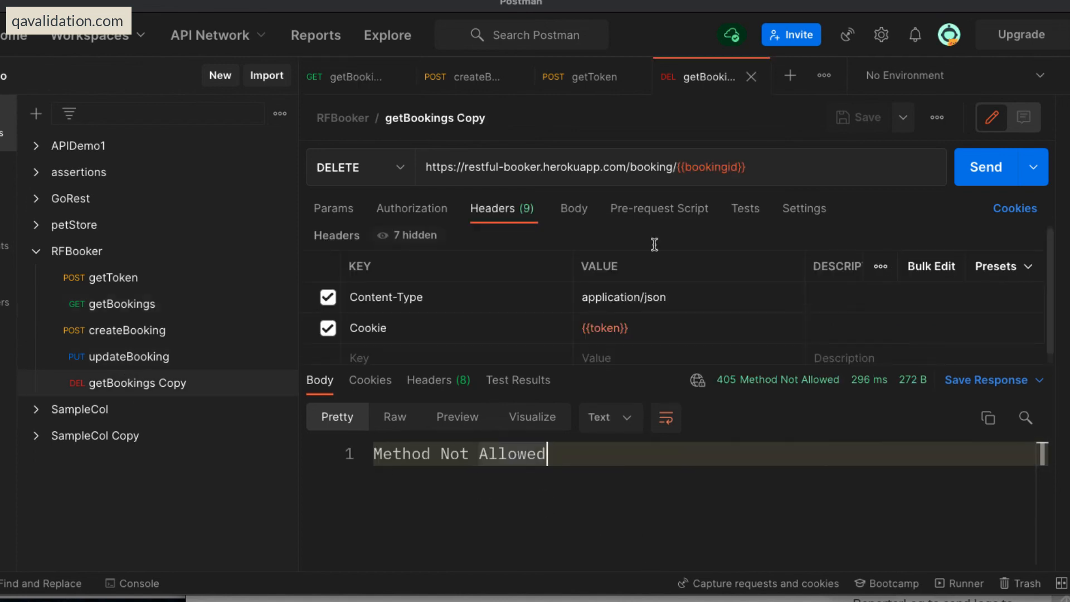
mouse_move(716, 167)
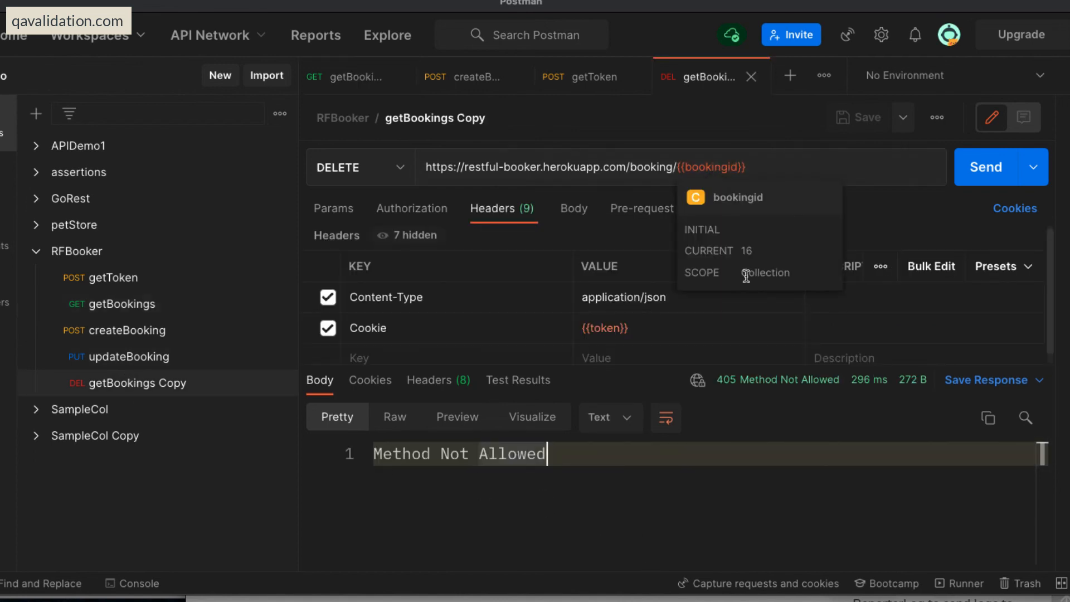
mouse_move(610, 330)
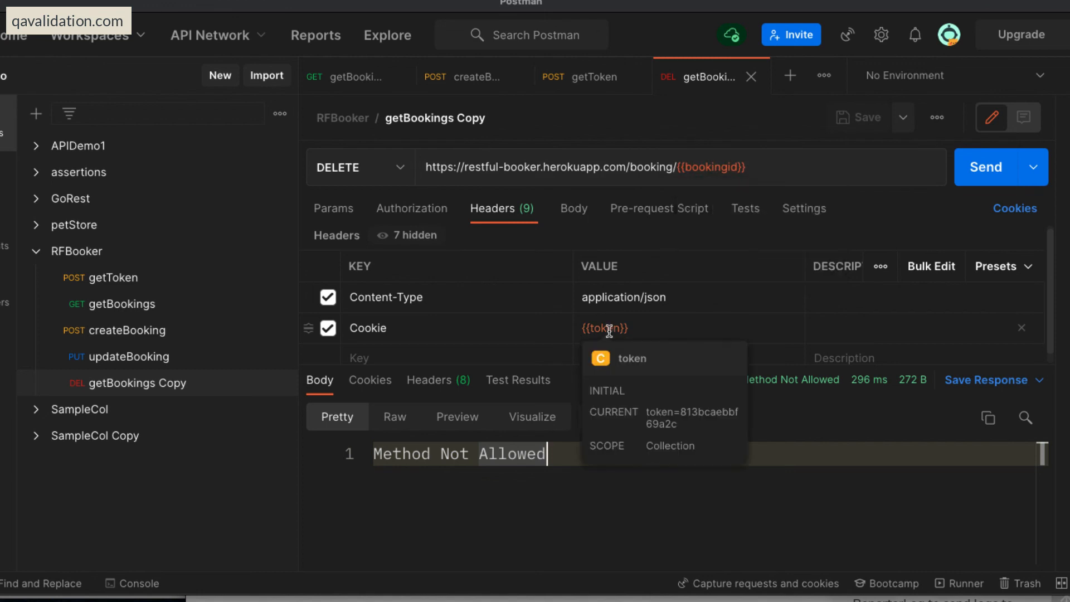
left_click(978, 170)
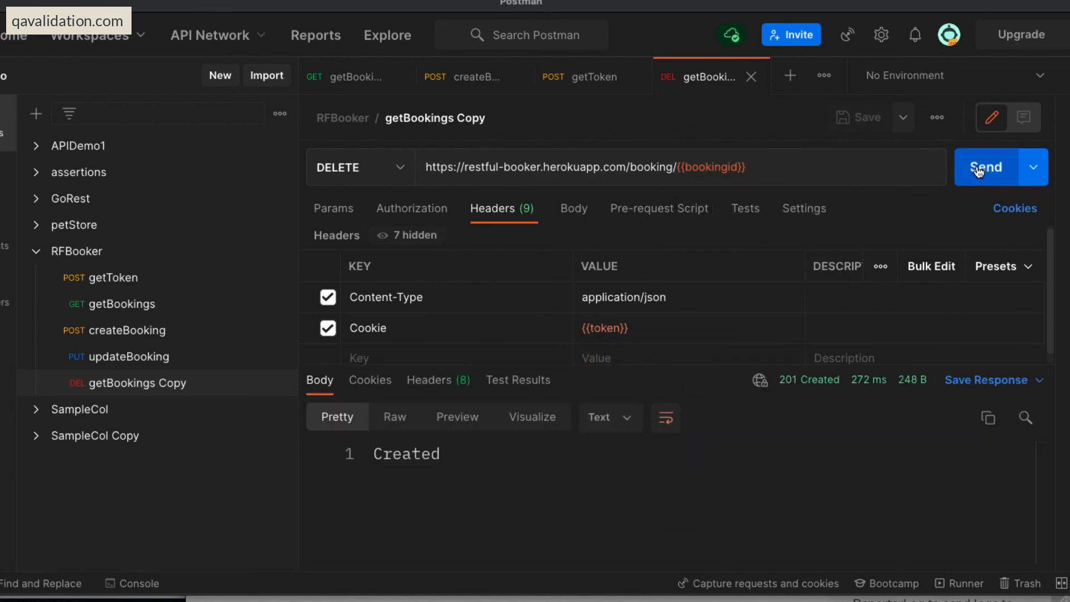
Check the status of the delete response, and resend getBookings to look for bookingid 16 in the returned list.
mouse_move(787, 382)
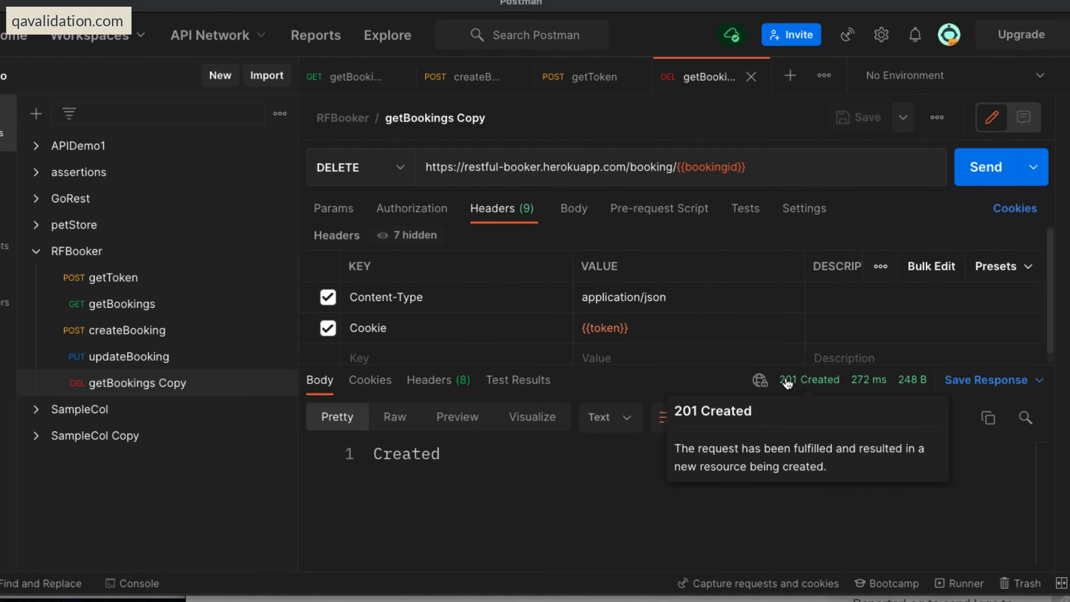
left_click(531, 494)
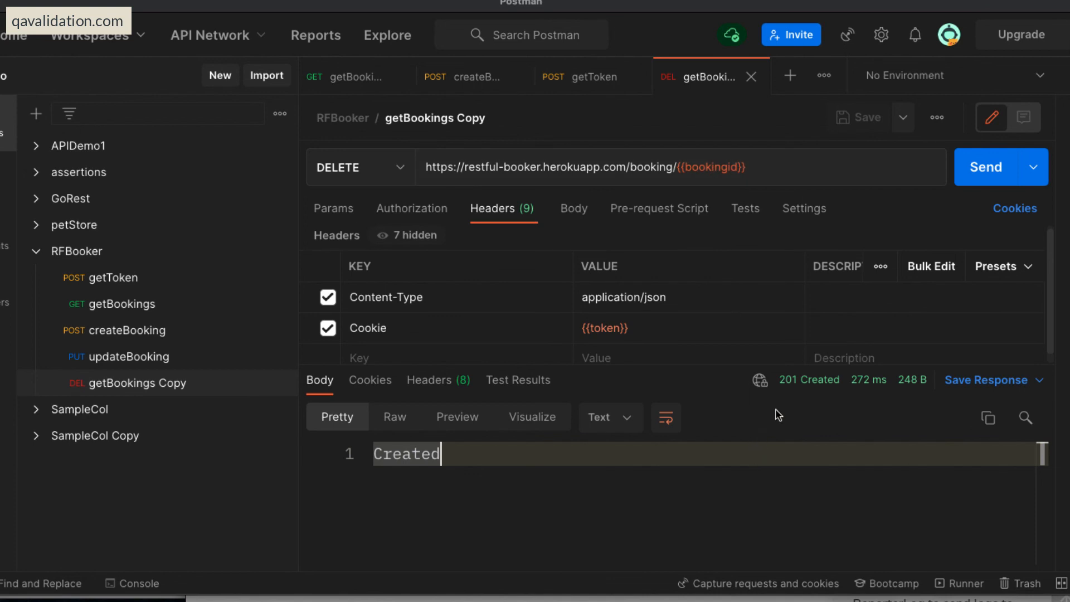
left_click(126, 306)
left_click(664, 475)
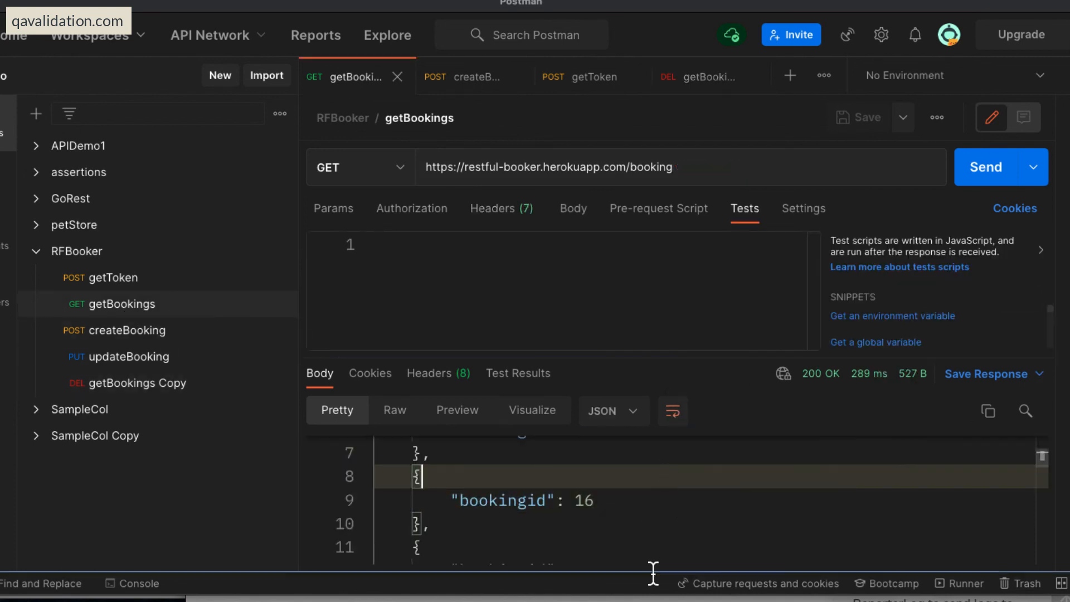
left_click(985, 167)
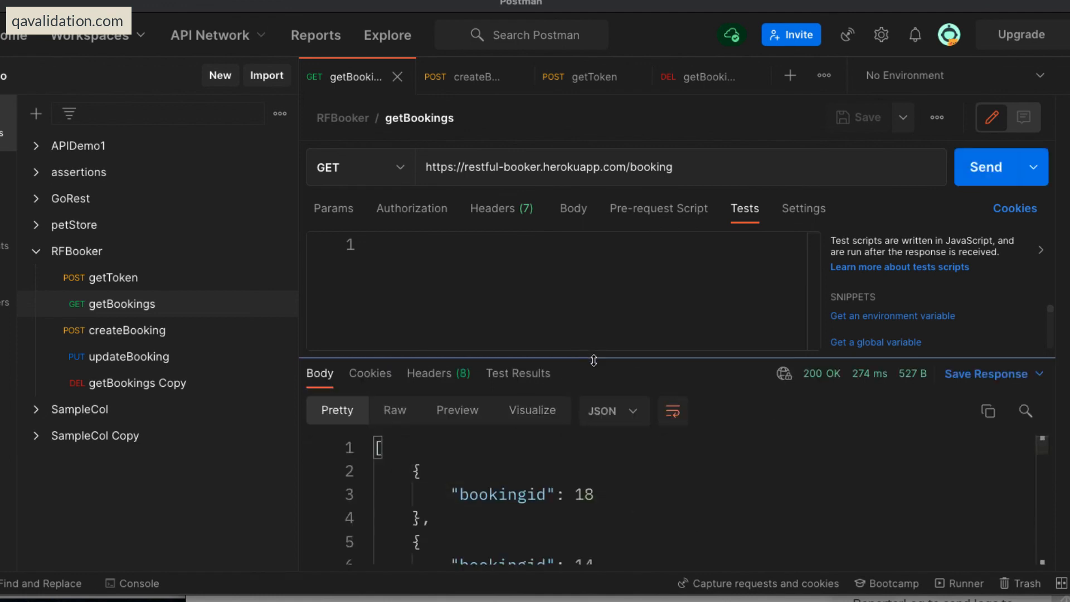
left_click_drag(595, 358, 615, 268)
scroll(659, 491, "down", 5)
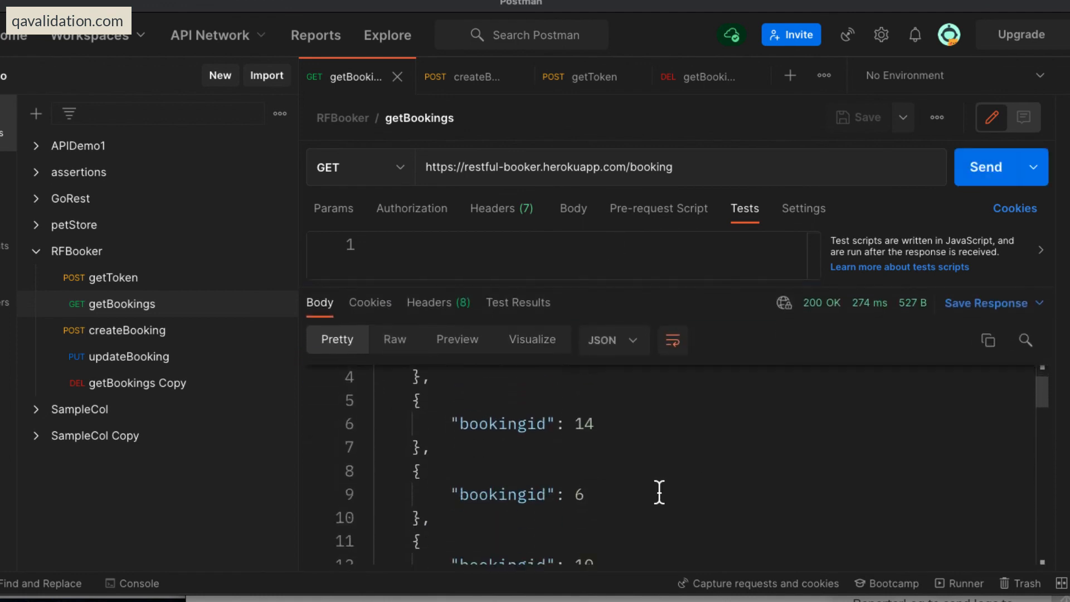
scroll(660, 492, "down", 6)
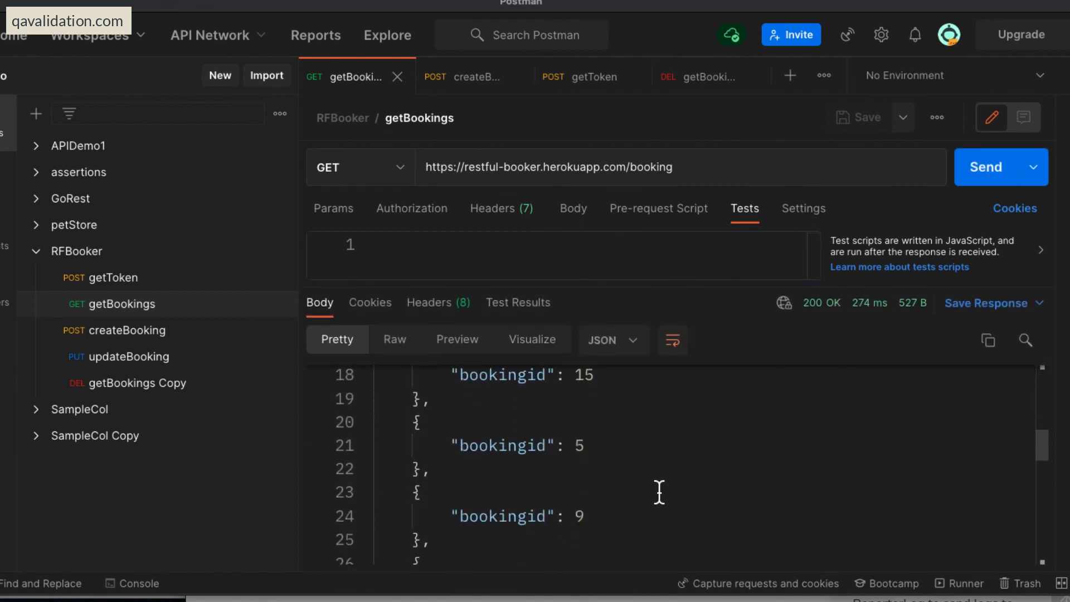
scroll(659, 491, "down", 4)
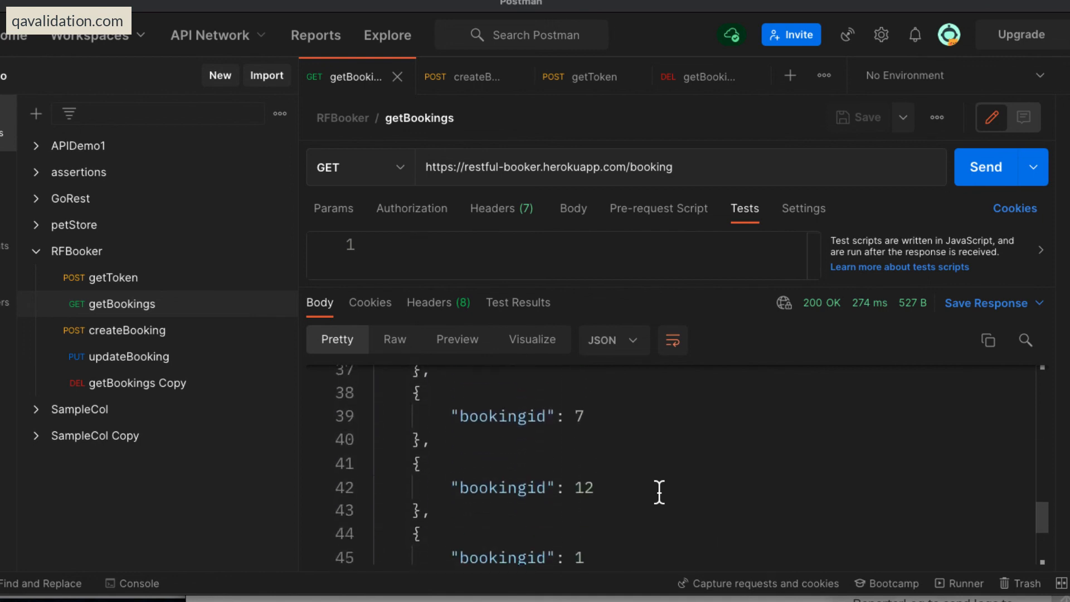
scroll(659, 492, "up", 15)
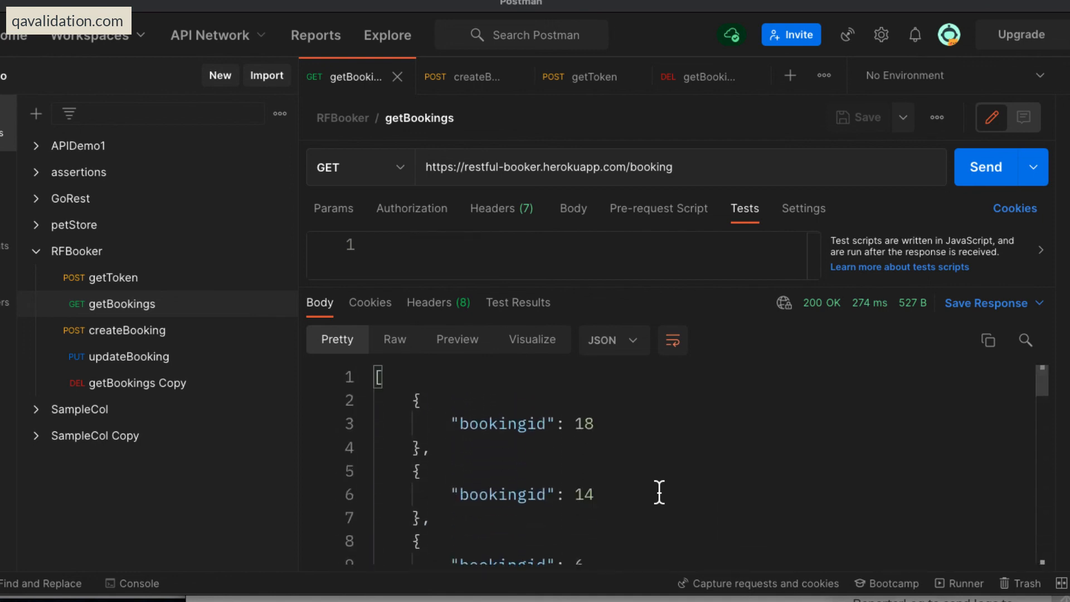
left_click_drag(727, 287, 729, 394)
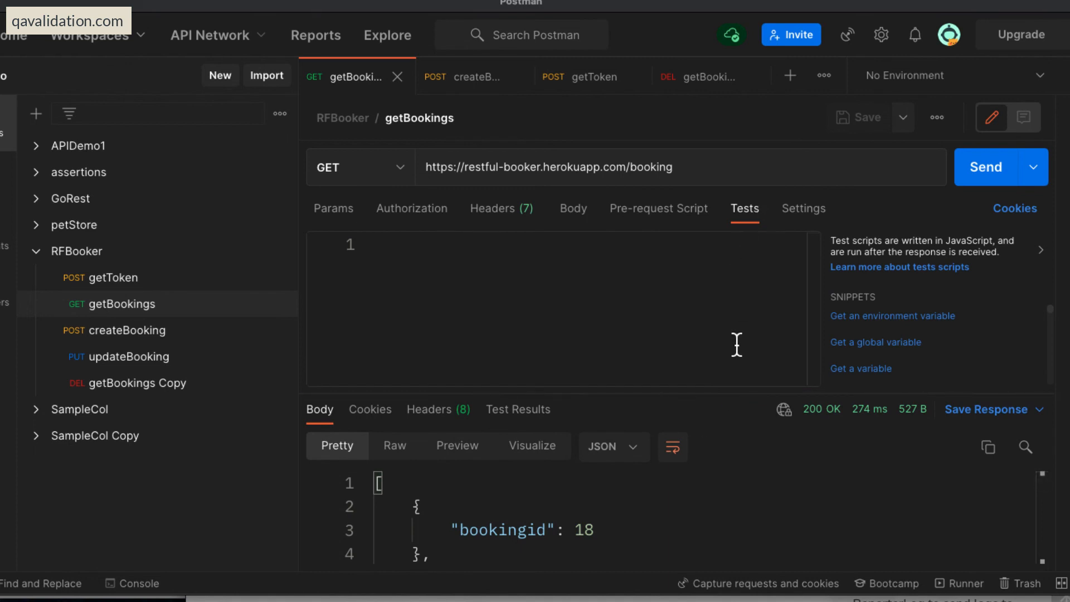
Run the RFBooker collection with updateBooking excluded from the run order and Save responses enabled.
left_click(279, 253)
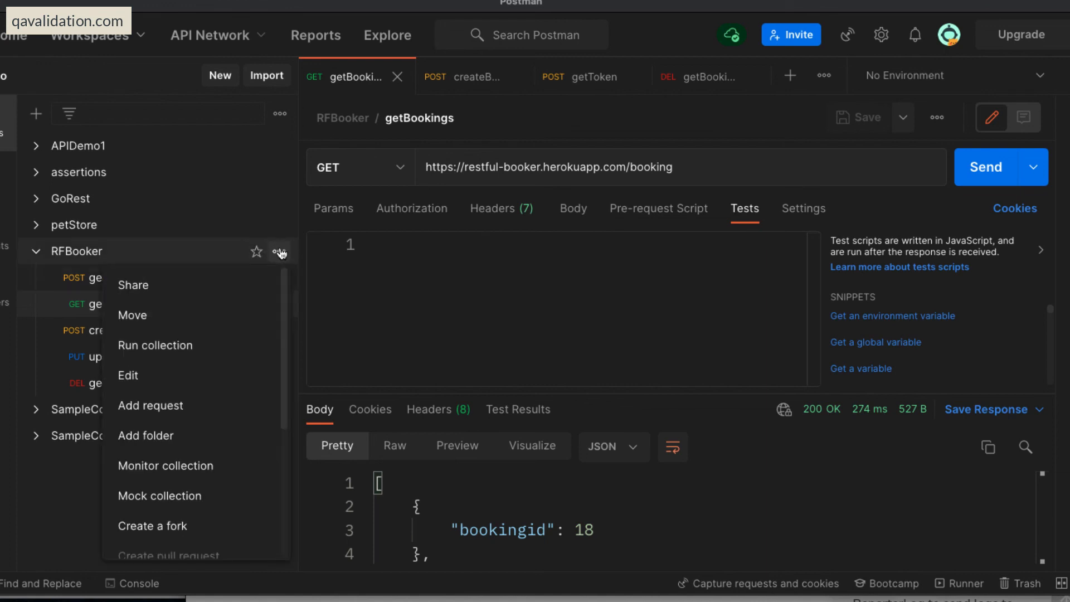
left_click(179, 347)
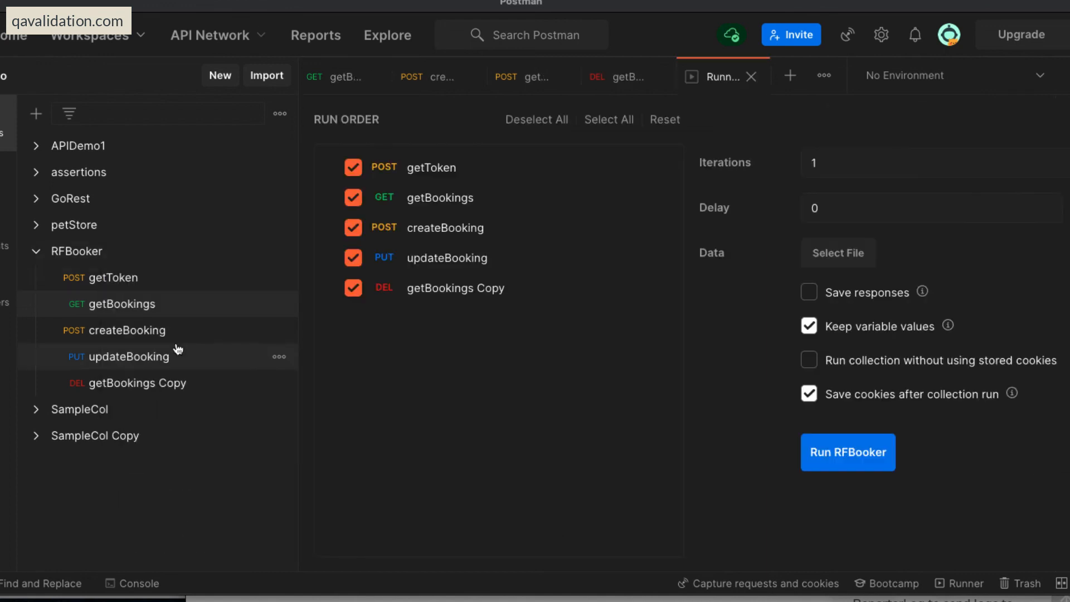
left_click(353, 258)
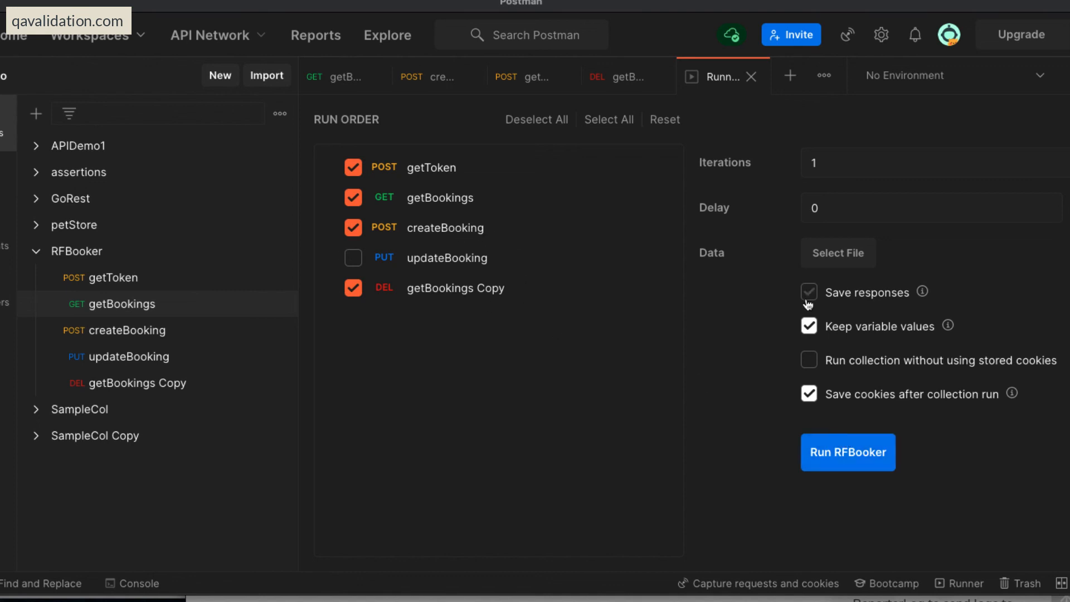
left_click(862, 449)
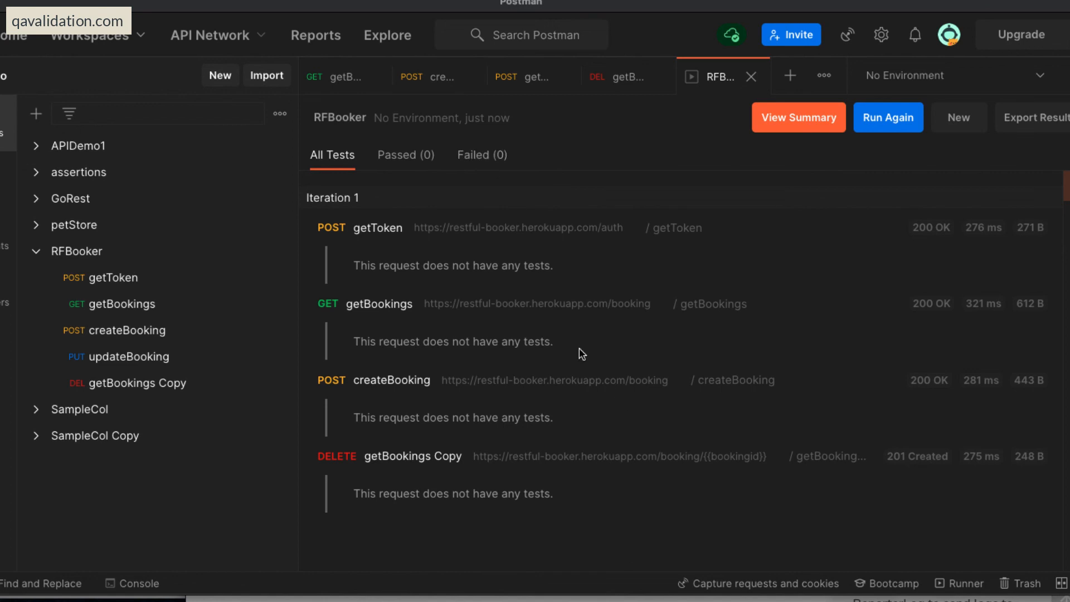
Inspect the response bodies of getToken and the getBookings Copy DELETE request in the RFBooker run results.
left_click(392, 229)
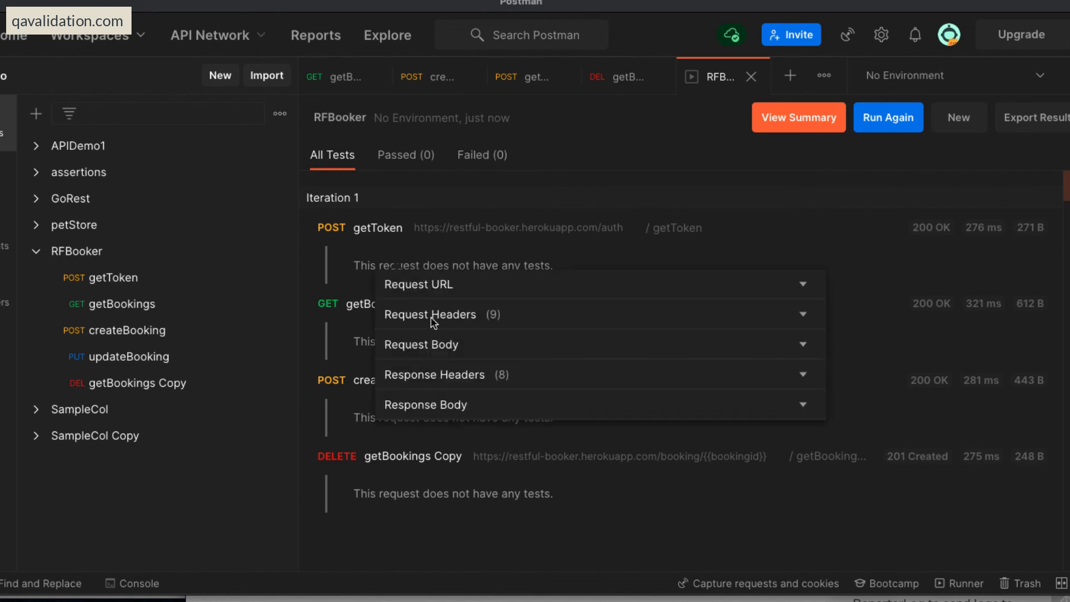
left_click(435, 405)
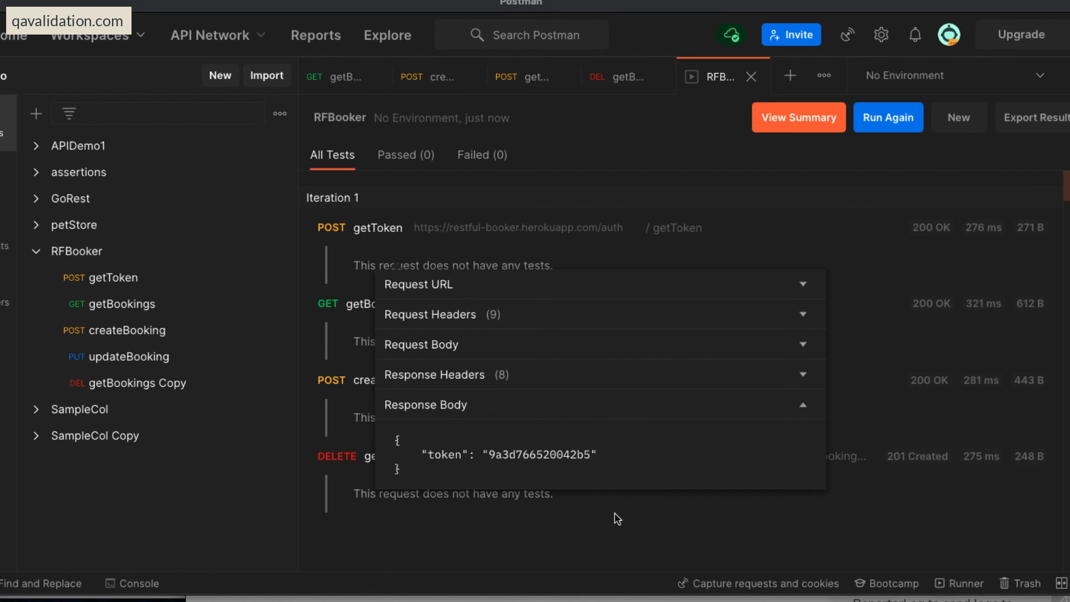
left_click(644, 537)
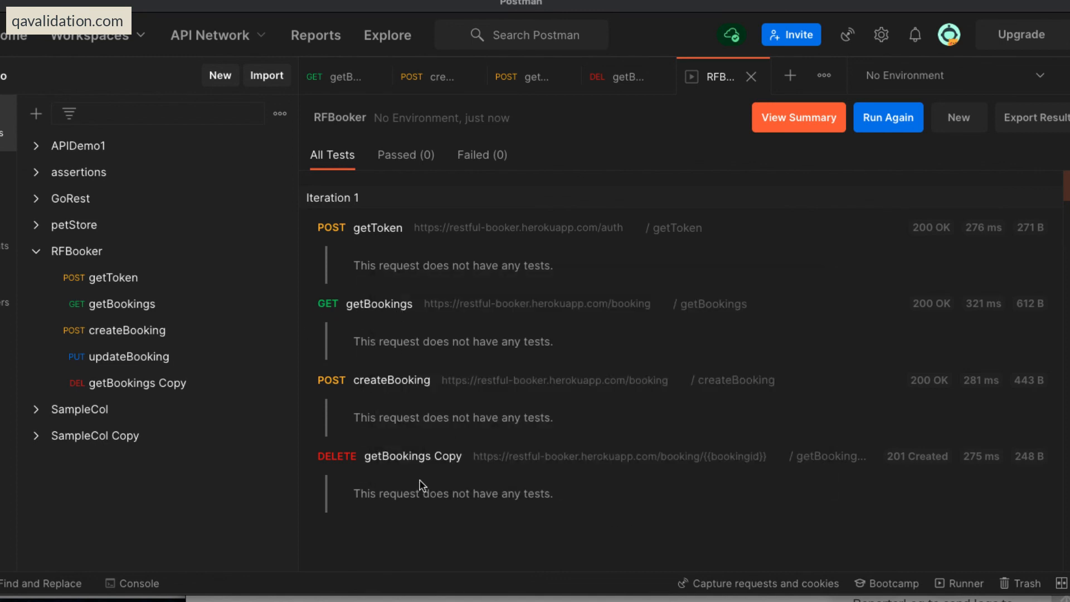
left_click(407, 457)
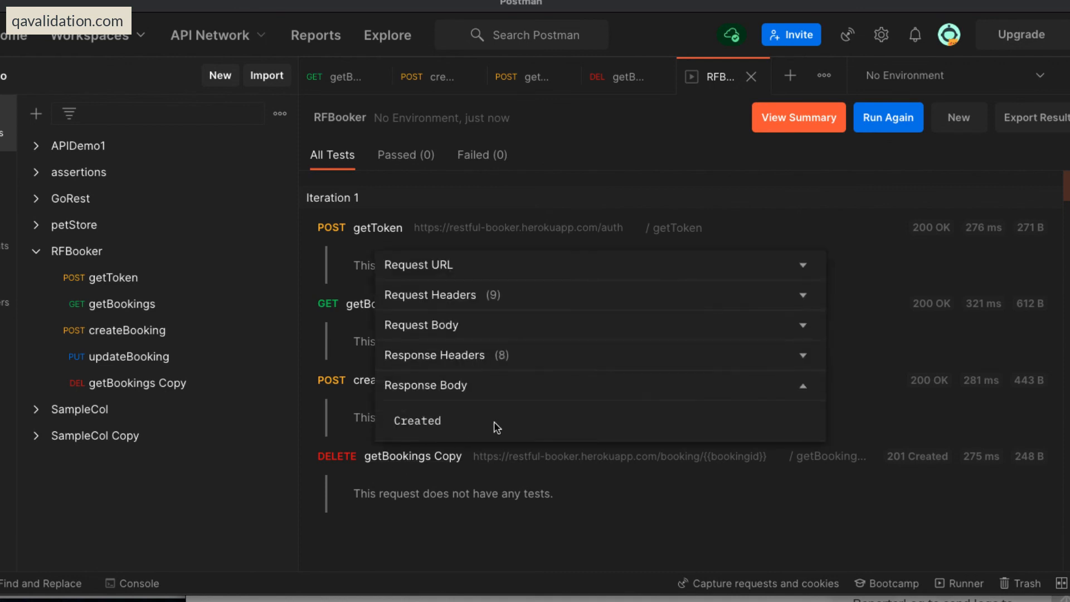
left_click(605, 524)
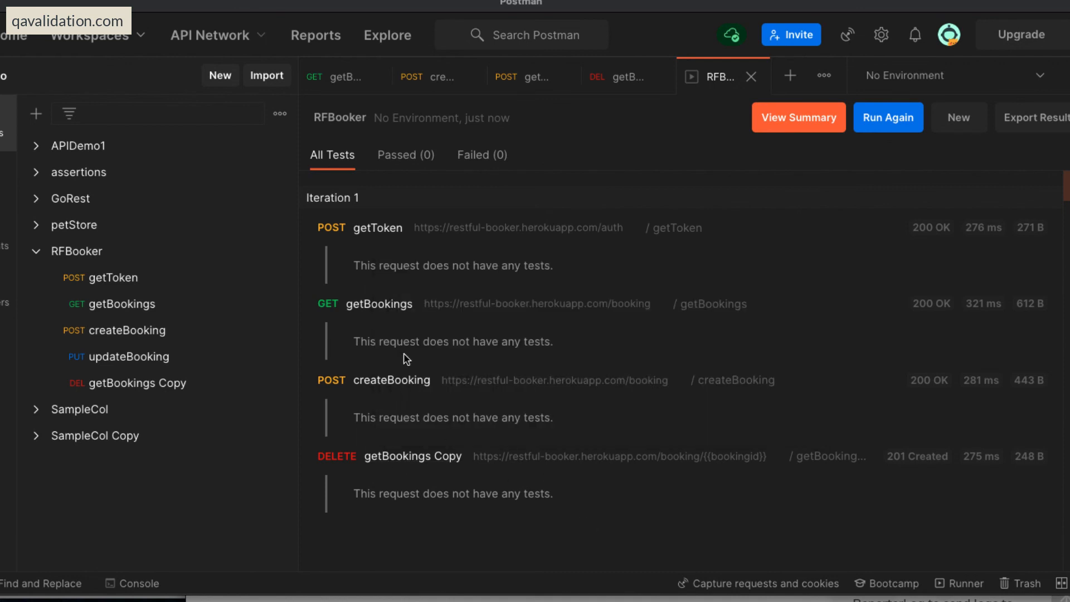
Examine the booking ids in the getBookings response body of the run results.
left_click(378, 304)
left_click(436, 482)
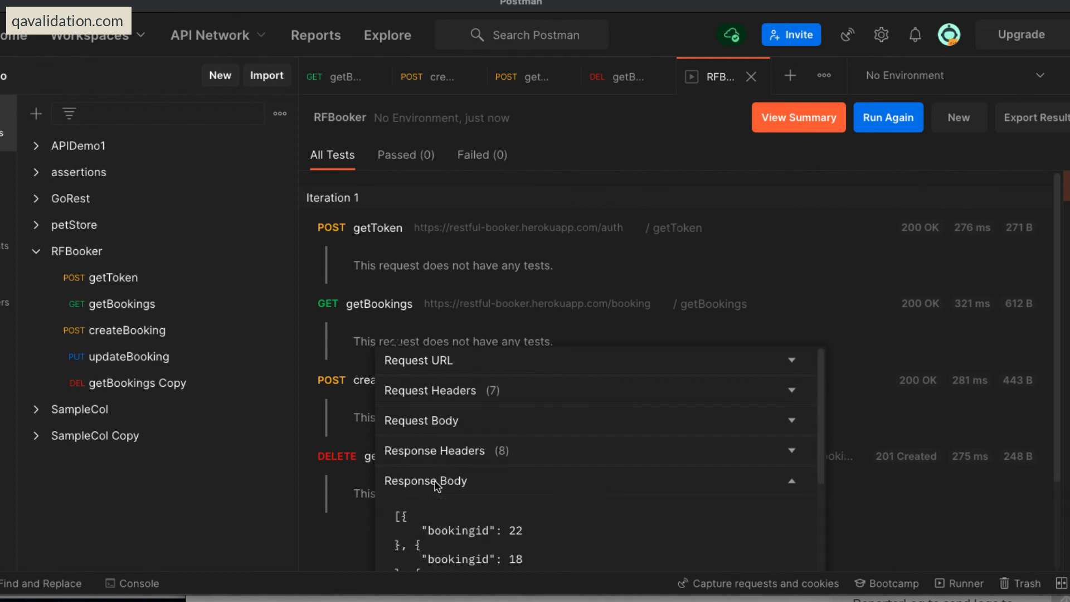
scroll(606, 494, "down", 10)
left_click(935, 534)
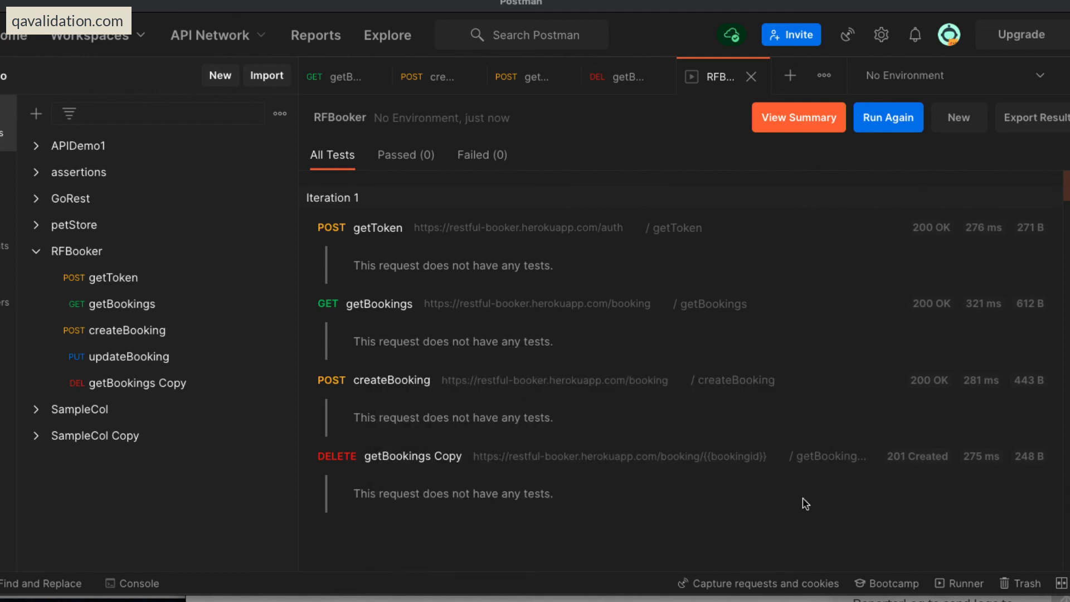
Examine the createBooking response body in the run results, and locate the bookingid of the created booking.
left_click(390, 382)
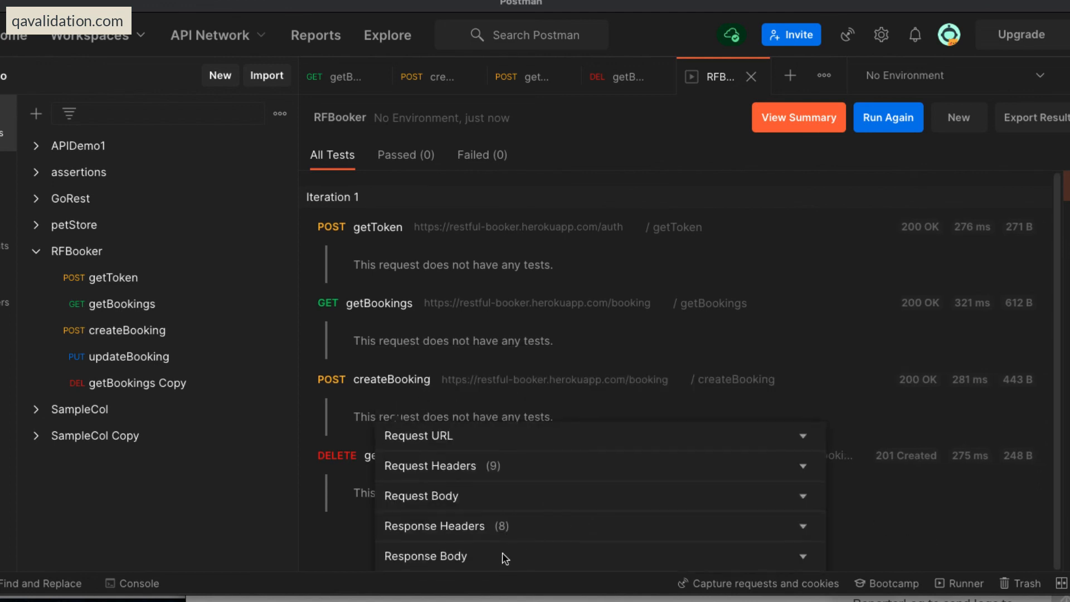
left_click(589, 552)
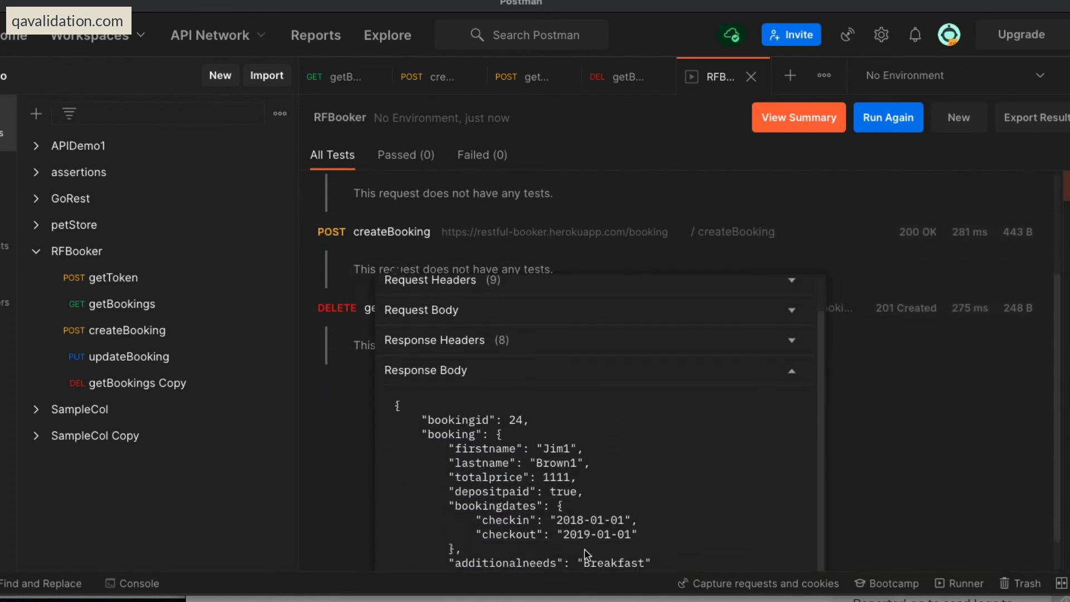
scroll(587, 555, "down", 2)
scroll(556, 425, "up", 1)
scroll(556, 425, "down", 1)
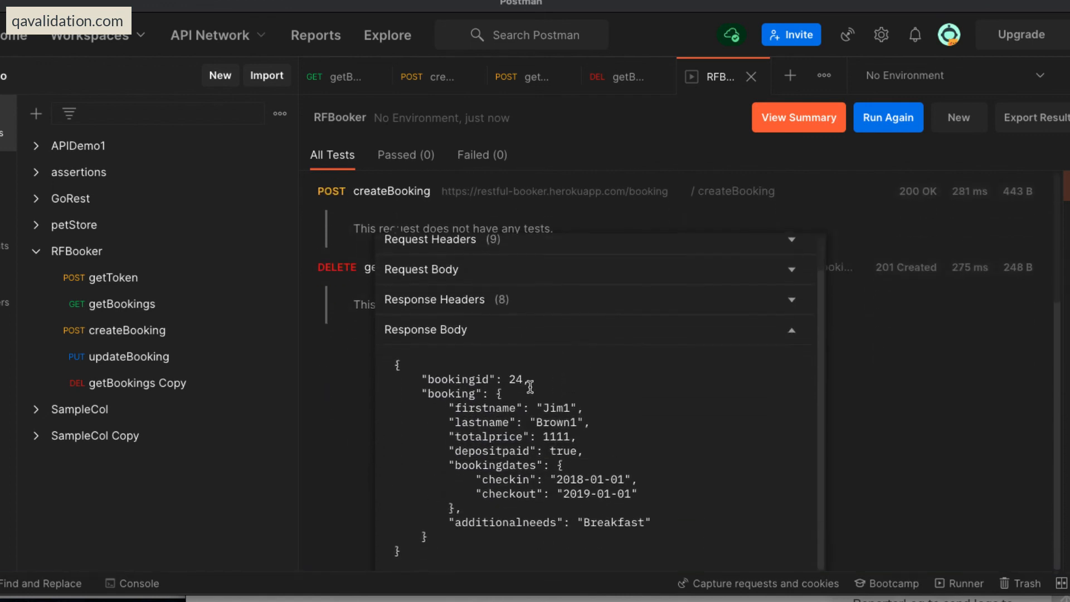
double_click(516, 379)
left_click(903, 424)
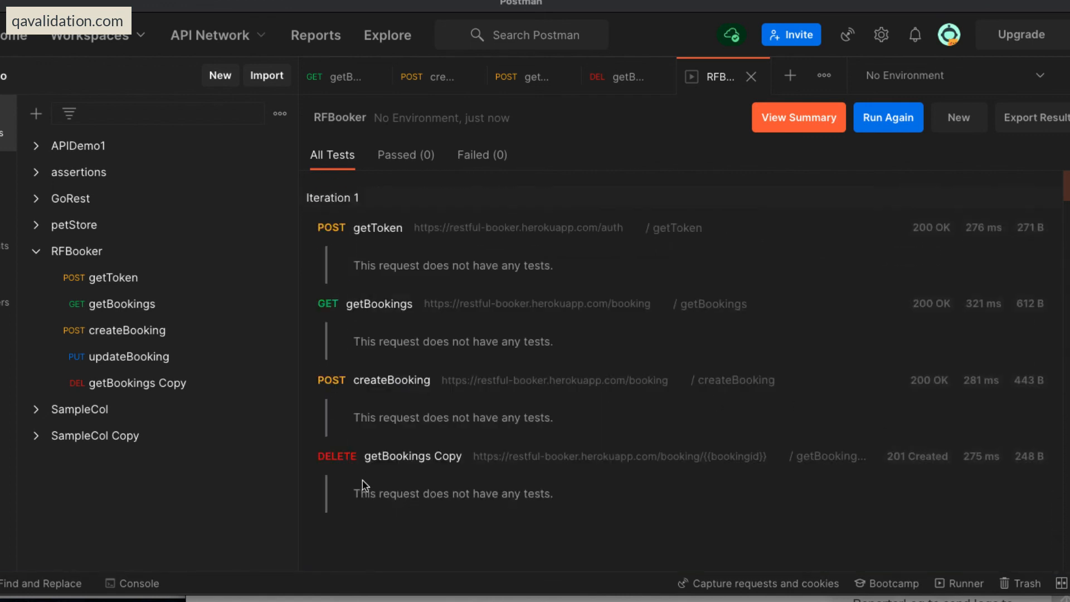
Recheck the response body of the getBookings Copy DELETE request against the booking created in the same run.
left_click(413, 461)
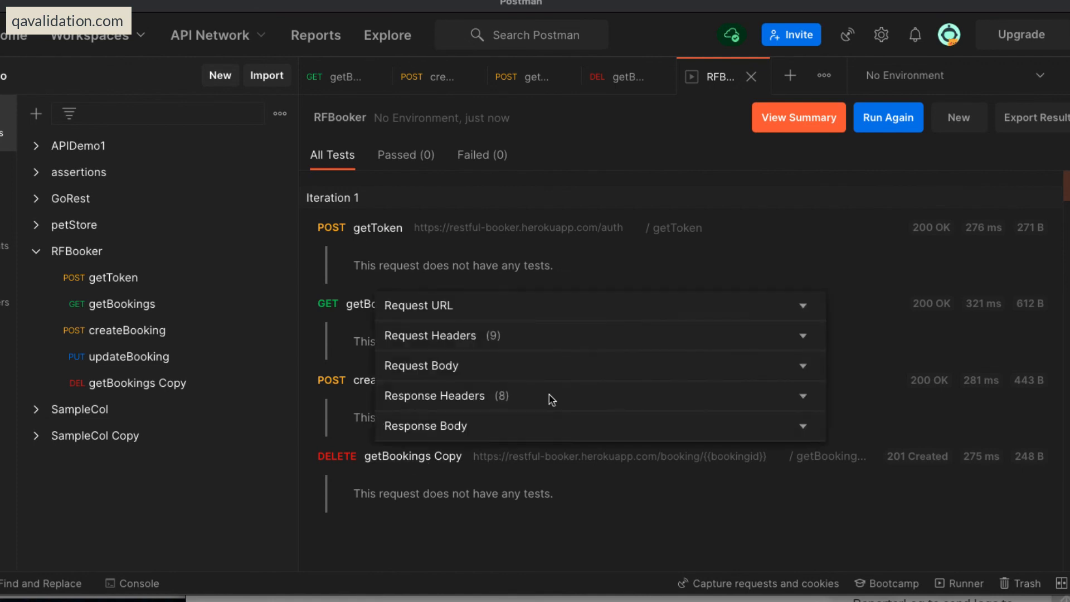
left_click(460, 427)
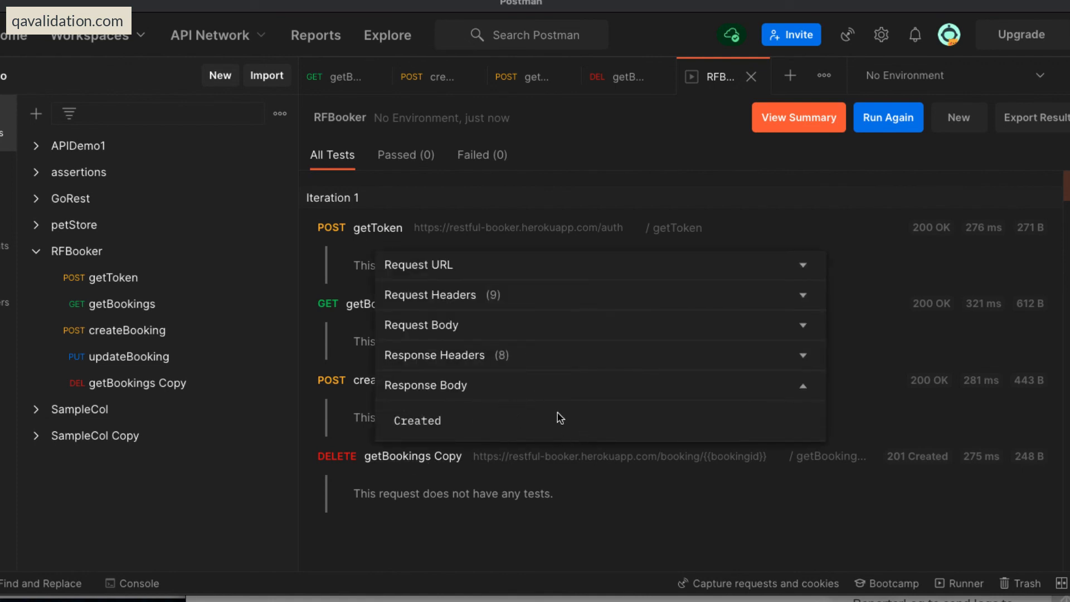
left_click(708, 507)
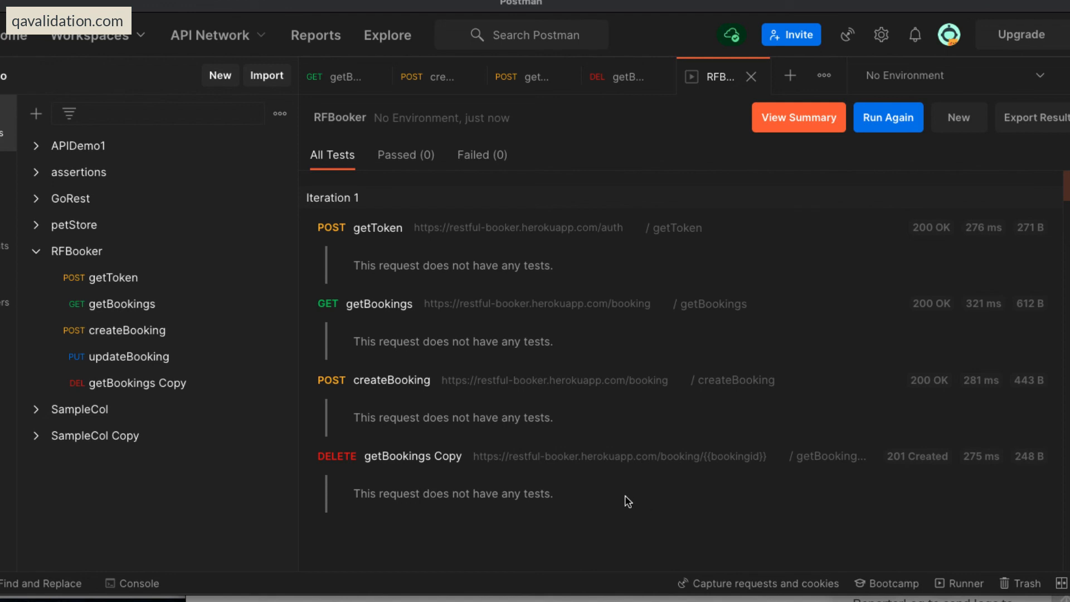